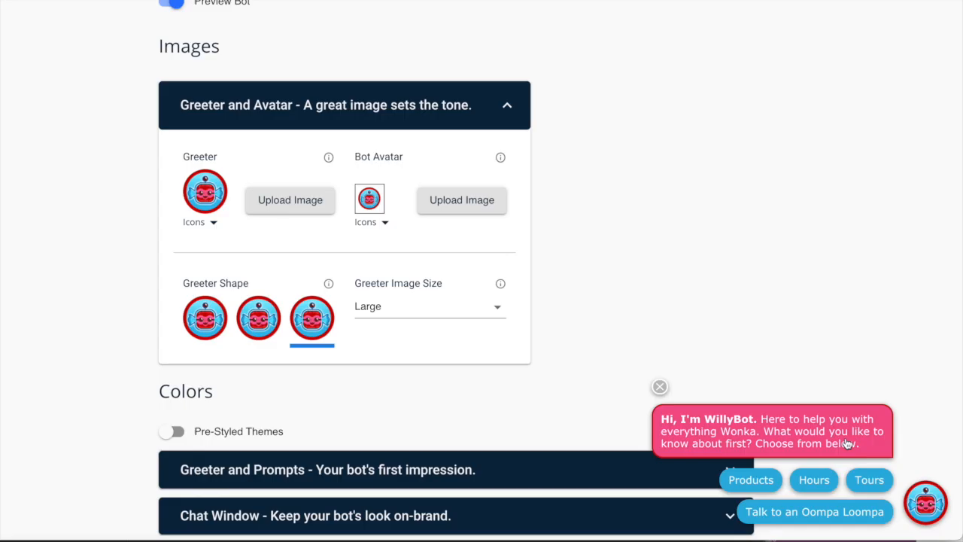
Ask the WillyBot preview about Tours, view the booking calendar, then ask 'what are your hours'.
{"action": "left_click", "coordinate": [848, 444]}
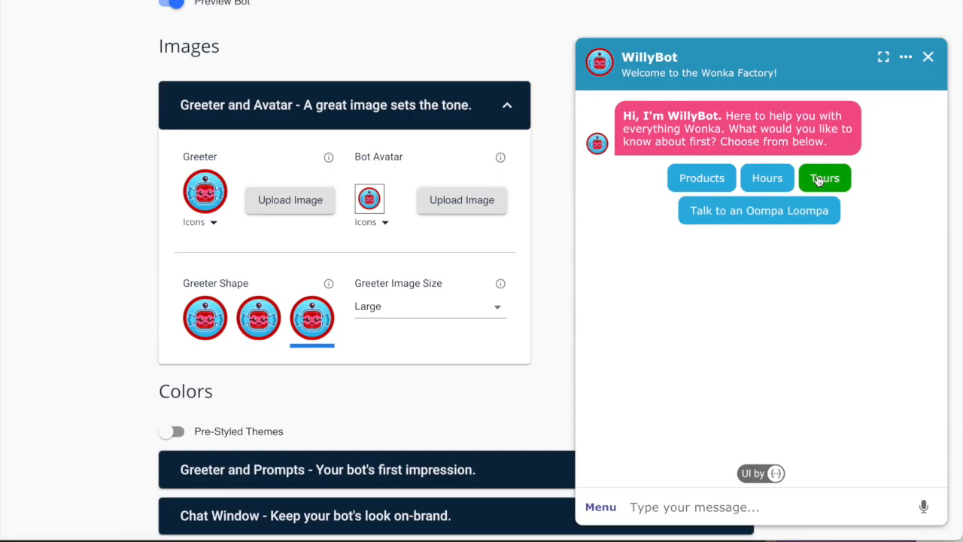
{"action": "left_click", "coordinate": [668, 369]}
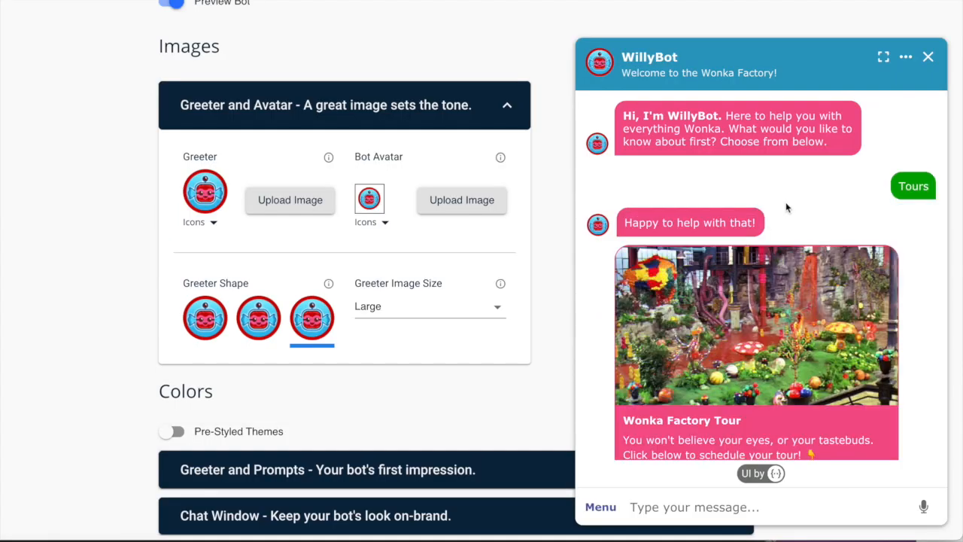
{"action": "left_click", "coordinate": [717, 439]}
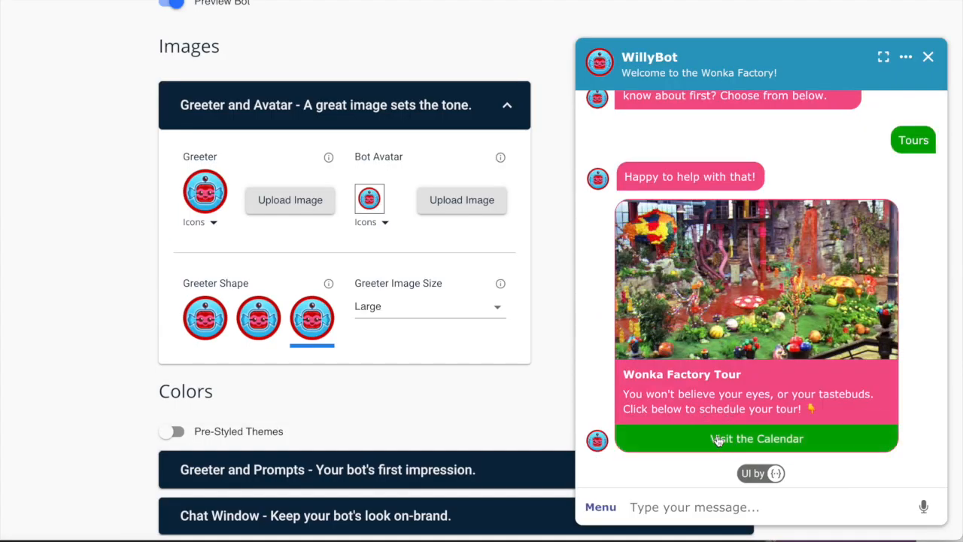
{"action": "scroll", "coordinate": [614, 116], "scroll_direction": "down", "scroll_amount": 3}
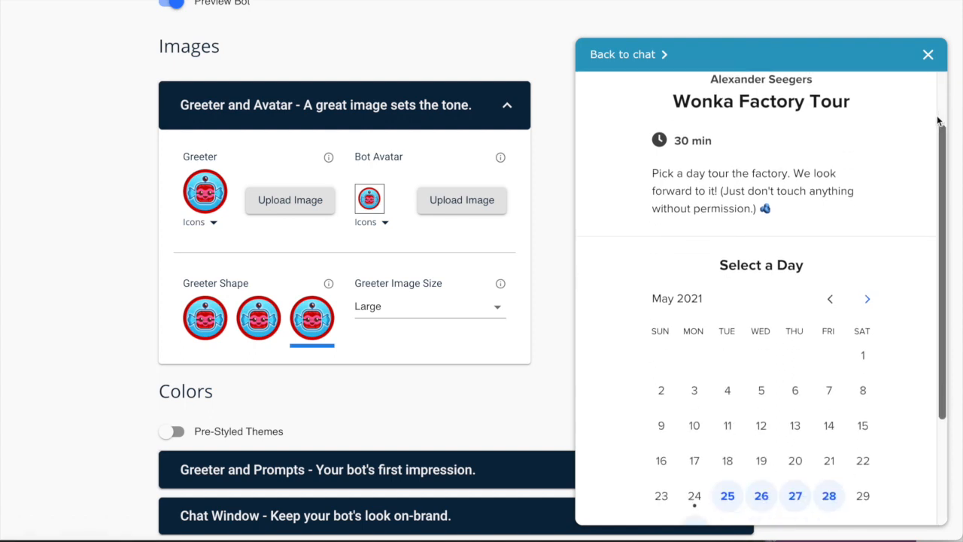
{"action": "left_click", "coordinate": [620, 55]}
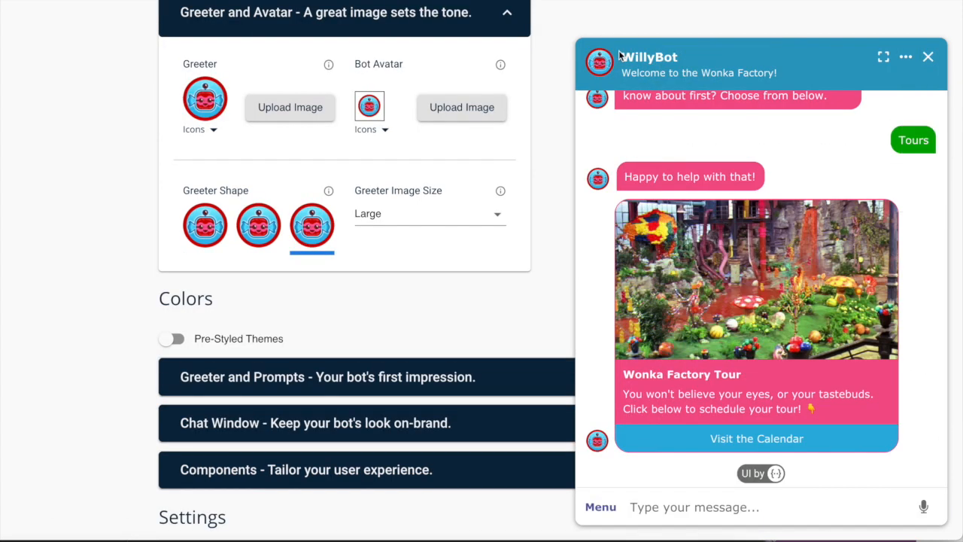
{"action": "type", "text": "what are your hours"}
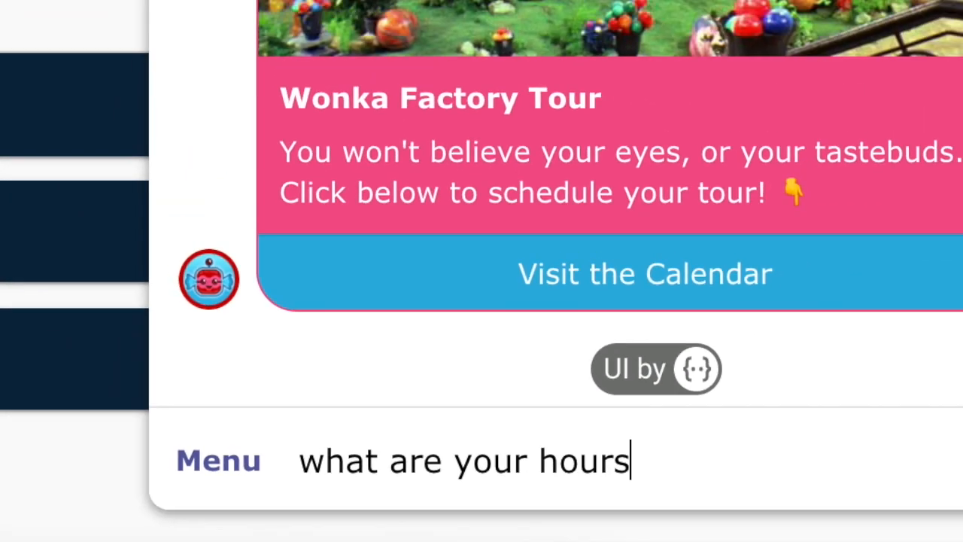
{"action": "key", "text": "Return"}
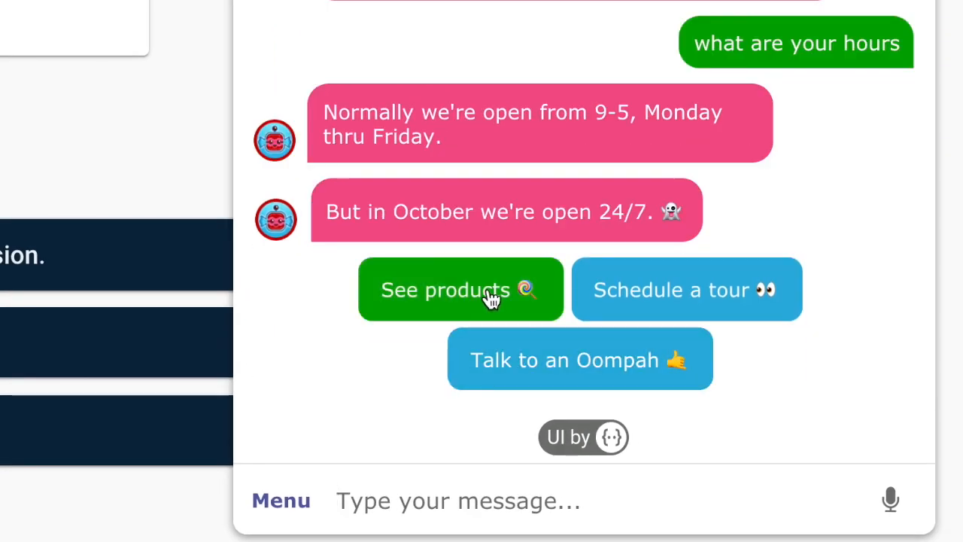
Browse the candy products carousel and ask to talk to an Oompa Loompa.
{"action": "left_click", "coordinate": [490, 293]}
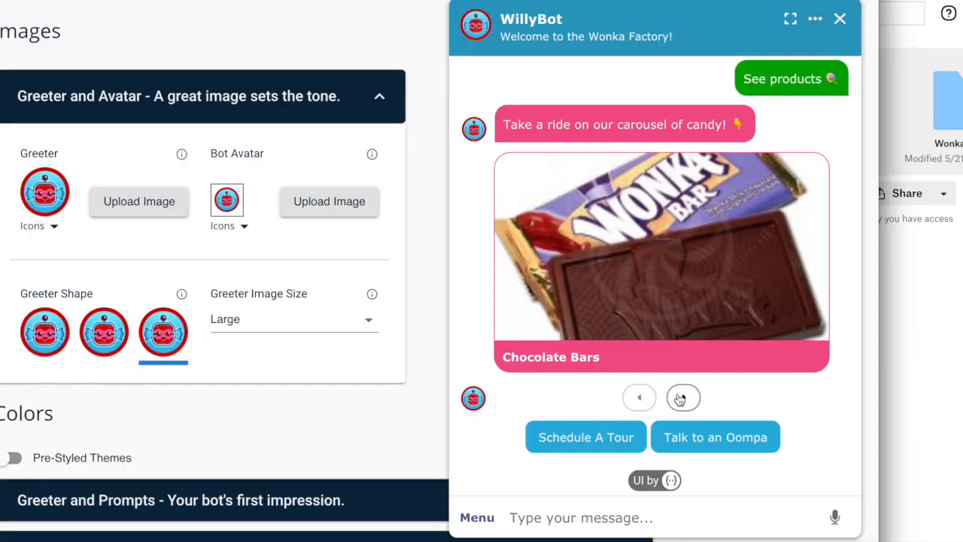
{"action": "left_click", "coordinate": [681, 398]}
{"action": "left_click", "coordinate": [681, 398]}
{"action": "left_click", "coordinate": [681, 398]}
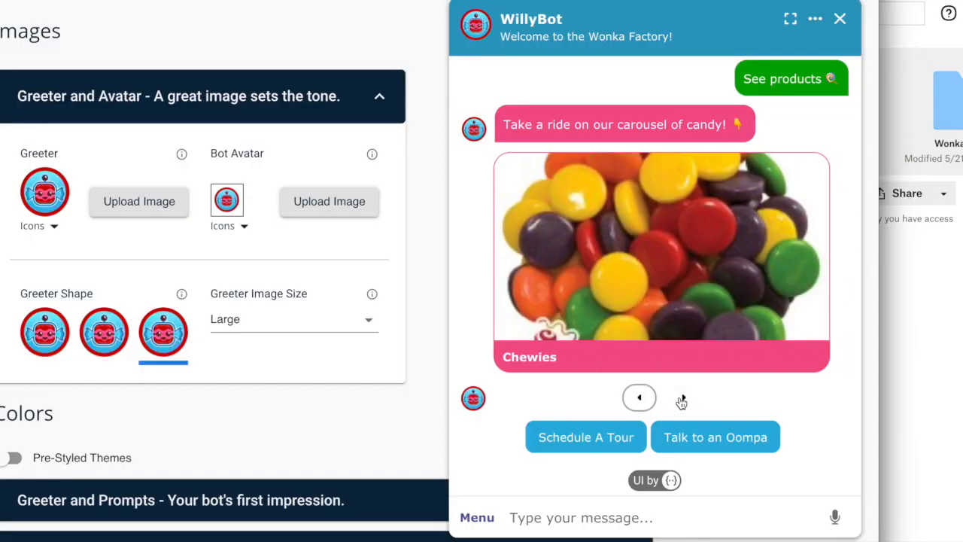
{"action": "left_click", "coordinate": [680, 398]}
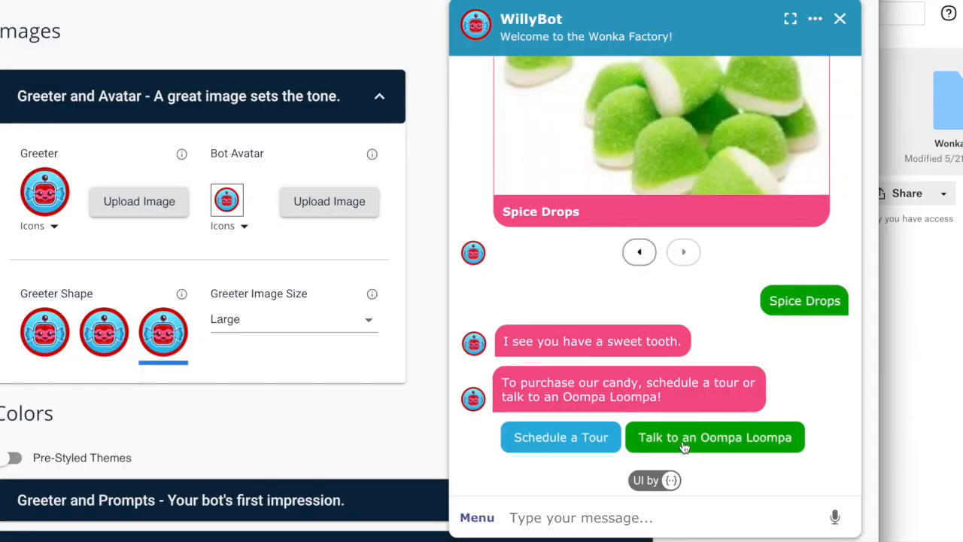
{"action": "left_click", "coordinate": [682, 441]}
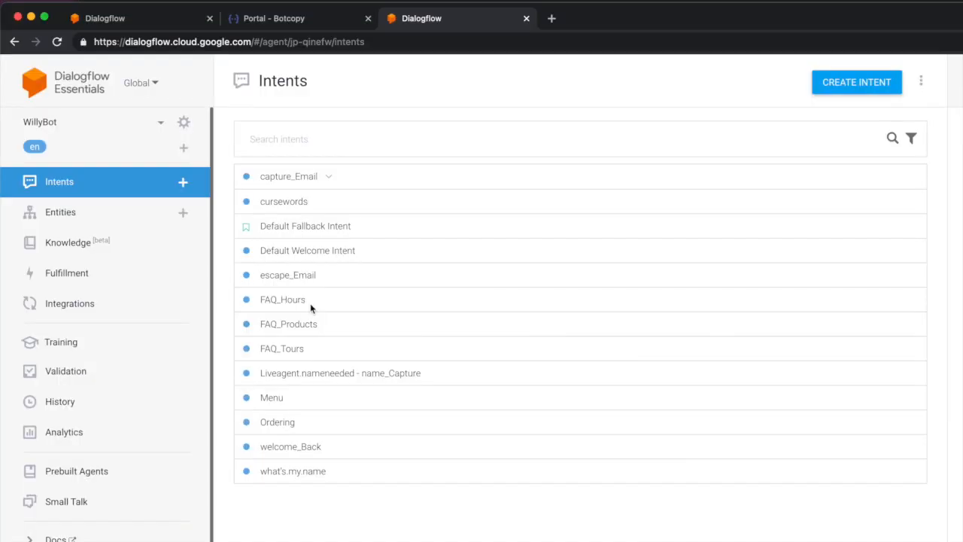
{"action": "left_click", "coordinate": [299, 305]}
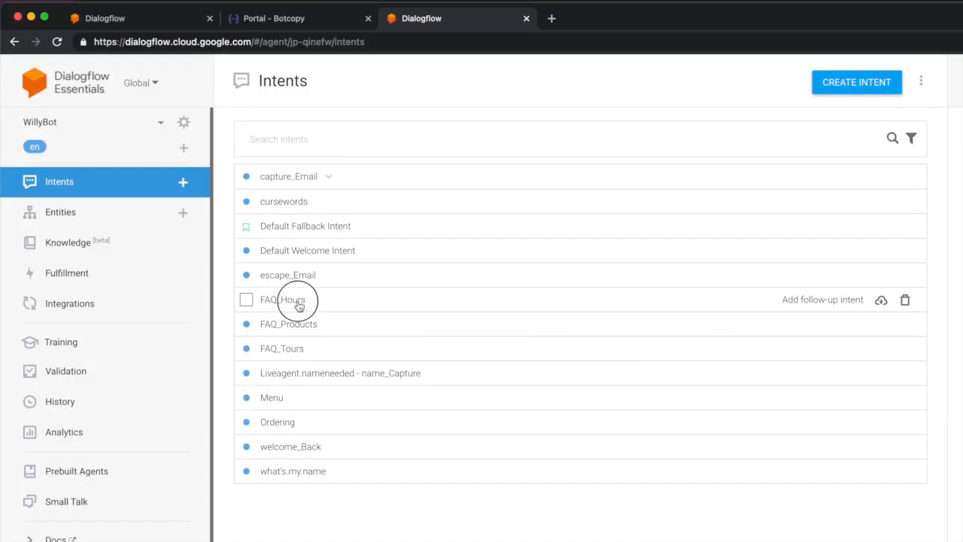
Scroll to the FAQ_Hours responses and review its Google Assistant suggestion chips.
{"action": "scroll", "coordinate": [298, 305], "scroll_direction": "down", "scroll_amount": 5}
{"action": "scroll", "coordinate": [298, 301], "scroll_direction": "down", "scroll_amount": 2}
{"action": "left_click", "coordinate": [344, 424]}
{"action": "scroll", "coordinate": [344, 426], "scroll_direction": "down", "scroll_amount": 3}
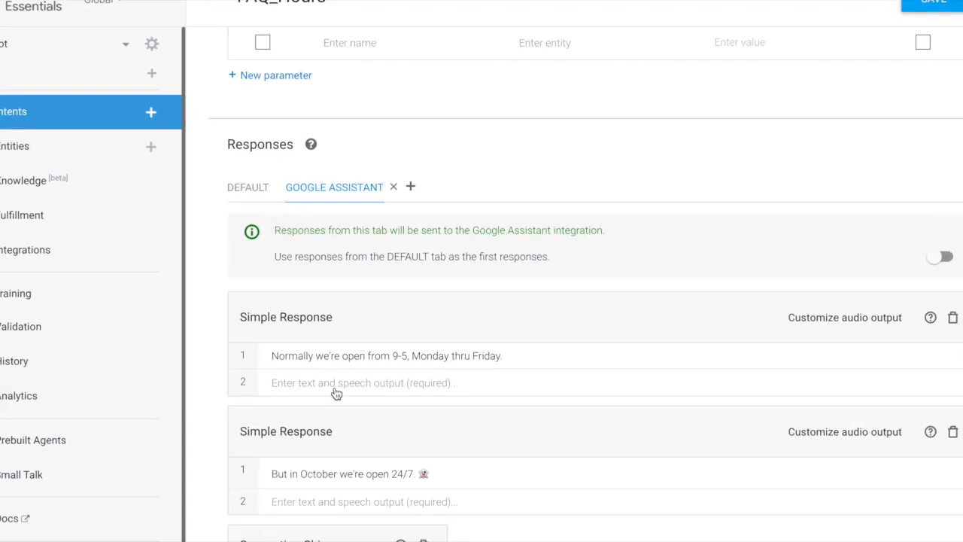
{"action": "scroll", "coordinate": [337, 393], "scroll_direction": "down", "scroll_amount": 2}
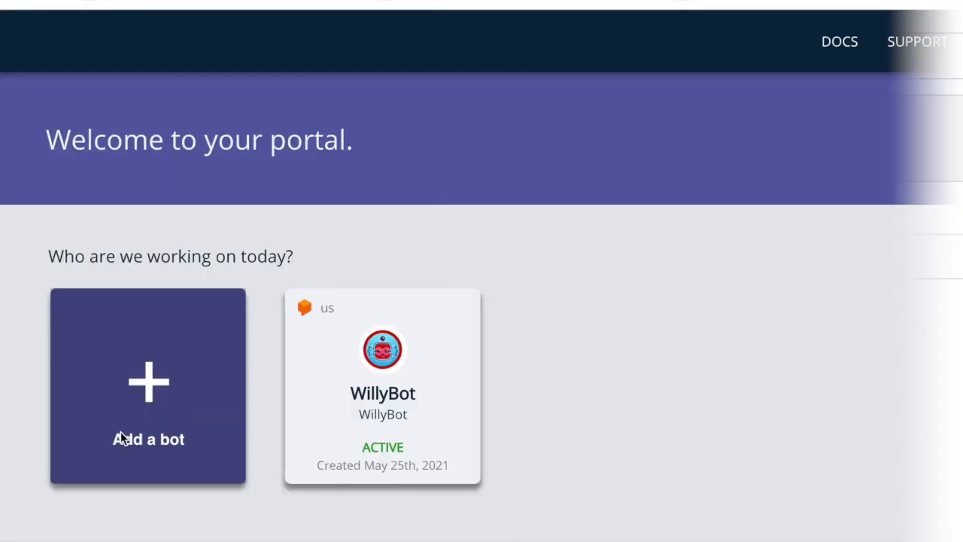
Open WillyBot's settings, review its Connect page details, and go to Branding.
{"action": "left_click", "coordinate": [392, 389]}
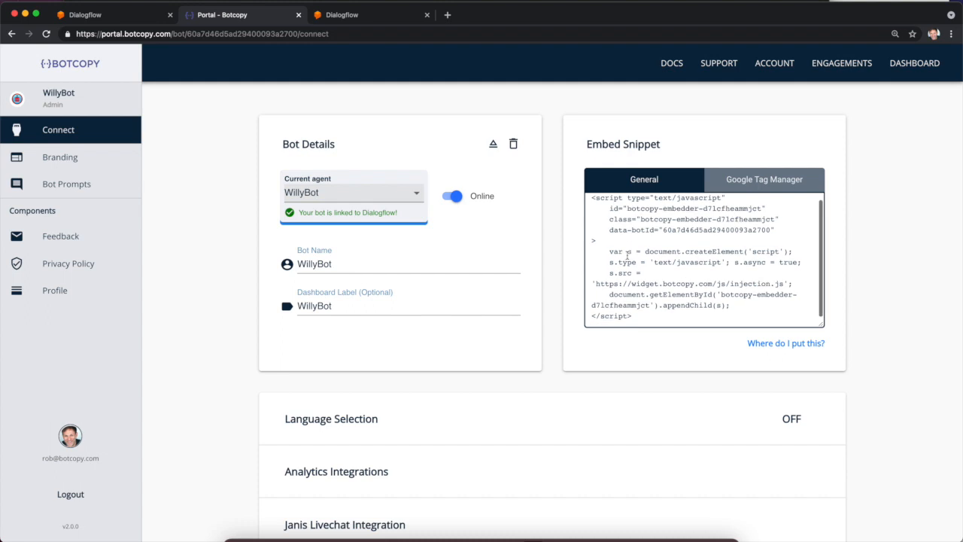
{"action": "scroll", "coordinate": [551, 360], "scroll_direction": "down", "scroll_amount": 3}
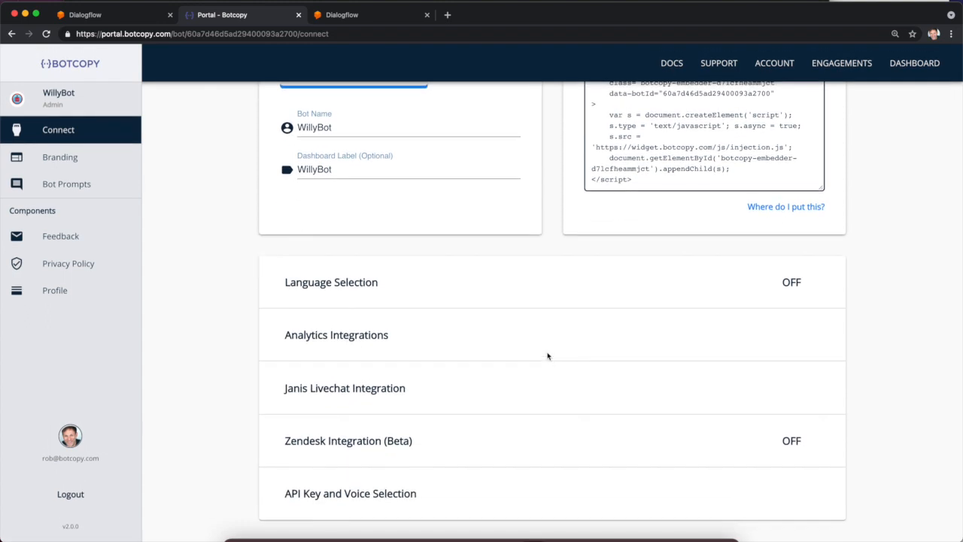
{"action": "left_click", "coordinate": [123, 166]}
{"action": "scroll", "coordinate": [393, 331], "scroll_direction": "down", "scroll_amount": 5}
Expand the Chat Window and following customization sections and look through their options.
{"action": "left_click", "coordinate": [404, 376]}
{"action": "scroll", "coordinate": [404, 376], "scroll_direction": "down", "scroll_amount": 2}
{"action": "scroll", "coordinate": [404, 377], "scroll_direction": "down", "scroll_amount": 8}
{"action": "left_click", "coordinate": [399, 481]}
{"action": "scroll", "coordinate": [398, 480], "scroll_direction": "down", "scroll_amount": 7}
{"action": "scroll", "coordinate": [399, 480], "scroll_direction": "down", "scroll_amount": 3}
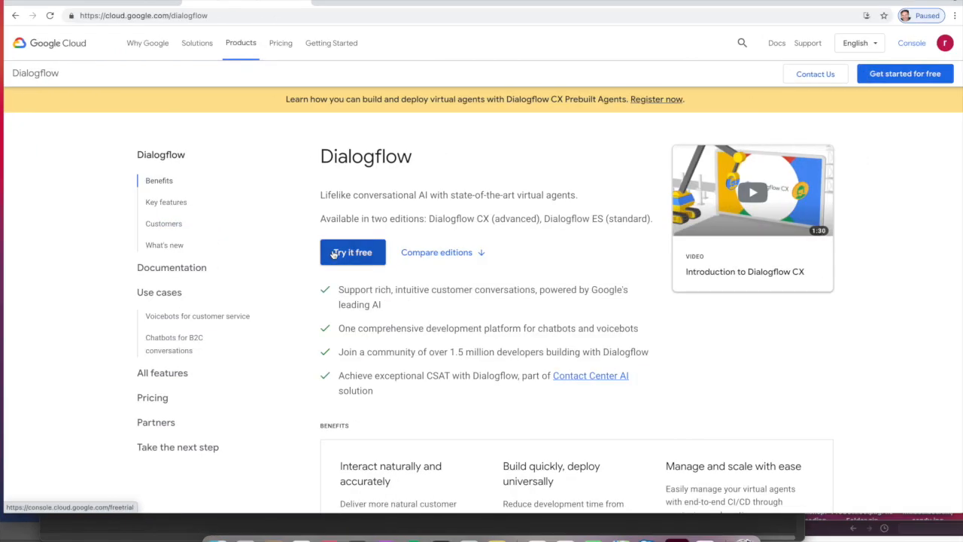
Go from the Dialogflow docs to the ES console and name a new agent WillyBot.
{"action": "left_click", "coordinate": [337, 257]}
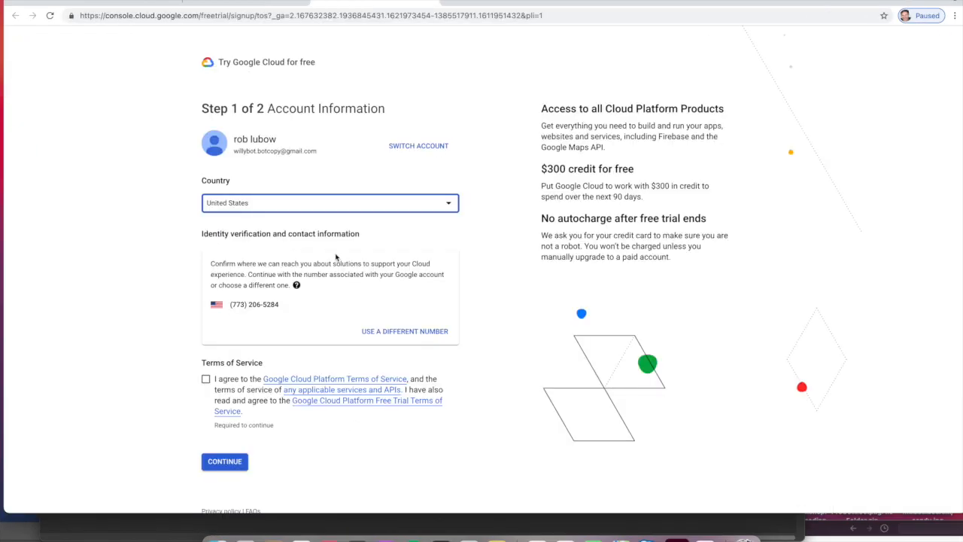
{"action": "left_click", "coordinate": [336, 257]}
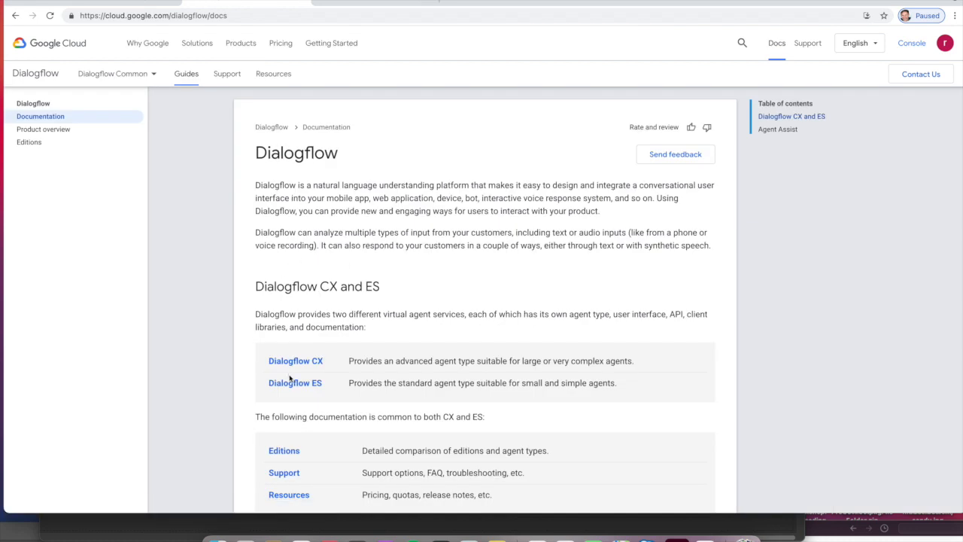
{"action": "left_click", "coordinate": [296, 385]}
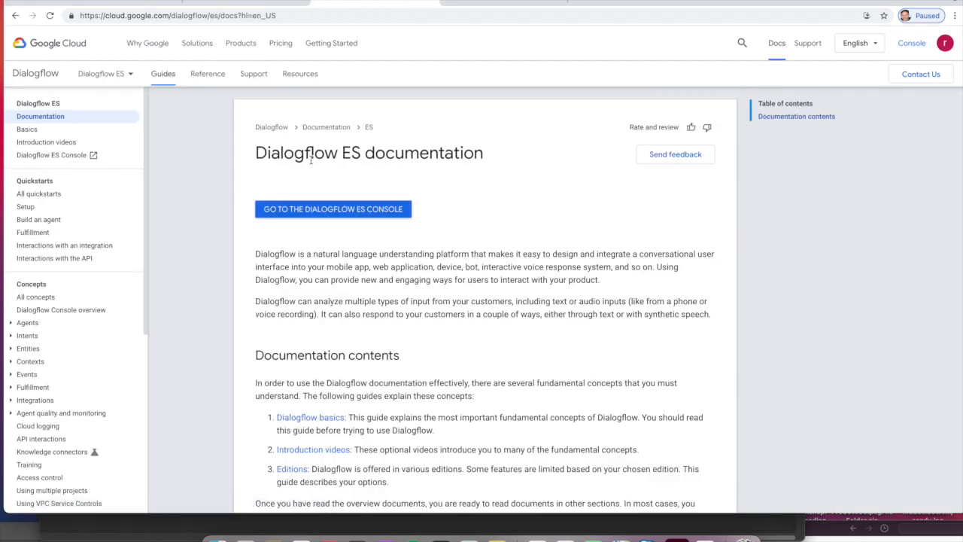
{"action": "left_click", "coordinate": [344, 210]}
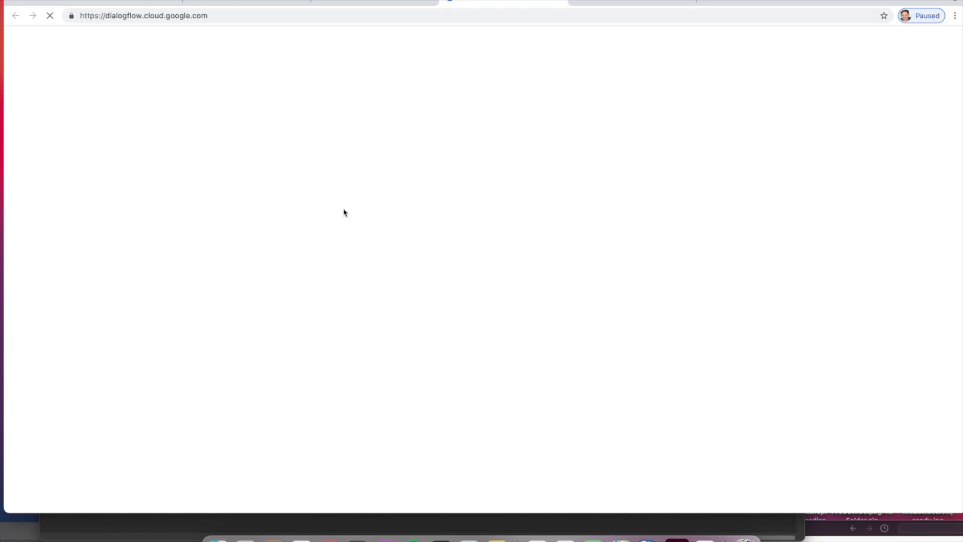
{"action": "left_click", "coordinate": [707, 308]}
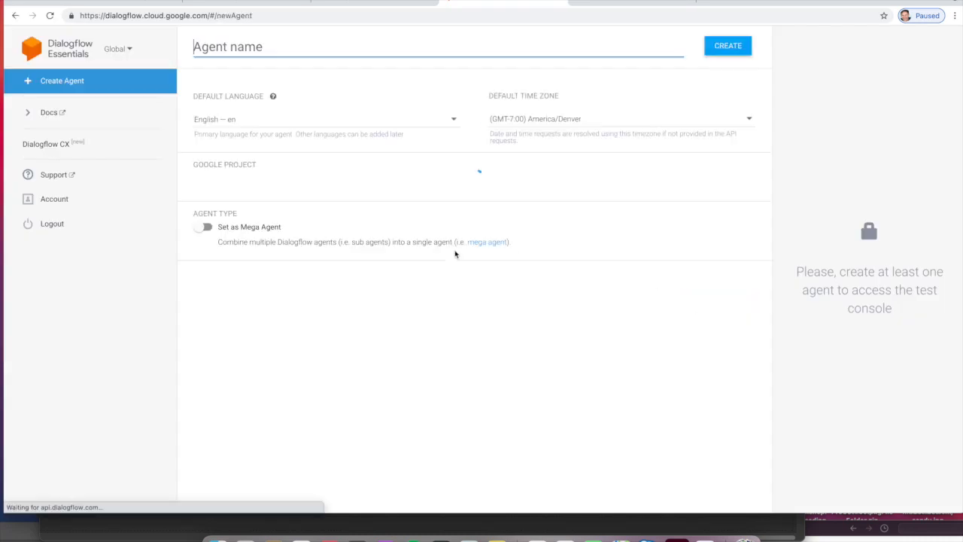
{"action": "type", "text": "WillyBot"}
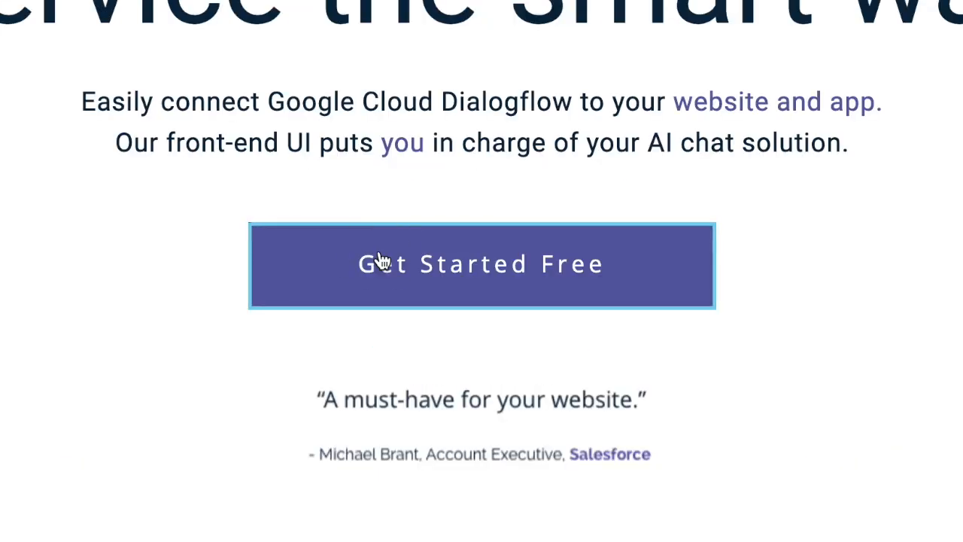
Sign up for a free Botcopy account with Google and fill in the contact e-mail.
{"action": "left_click", "coordinate": [434, 325]}
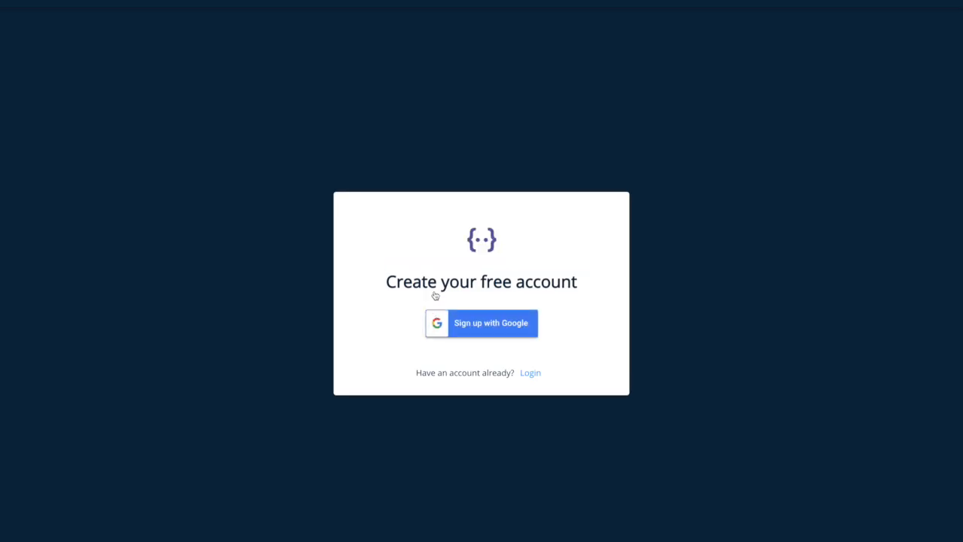
{"action": "left_click", "coordinate": [495, 325]}
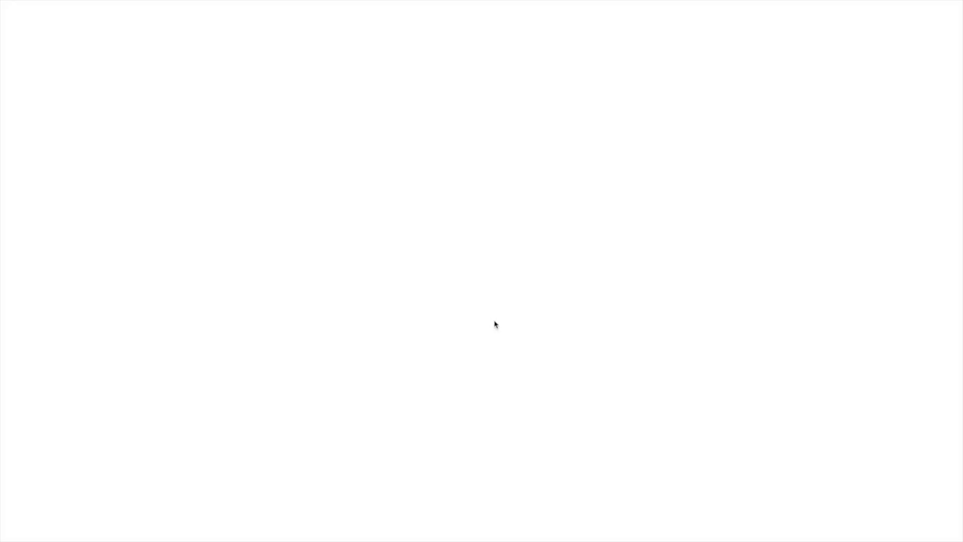
{"action": "left_click", "coordinate": [450, 275]}
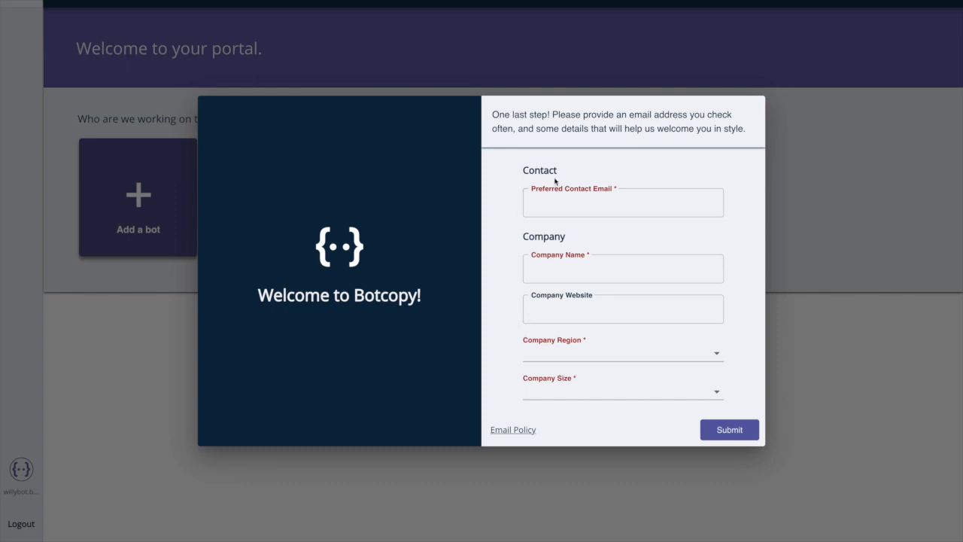
{"action": "left_click", "coordinate": [552, 204]}
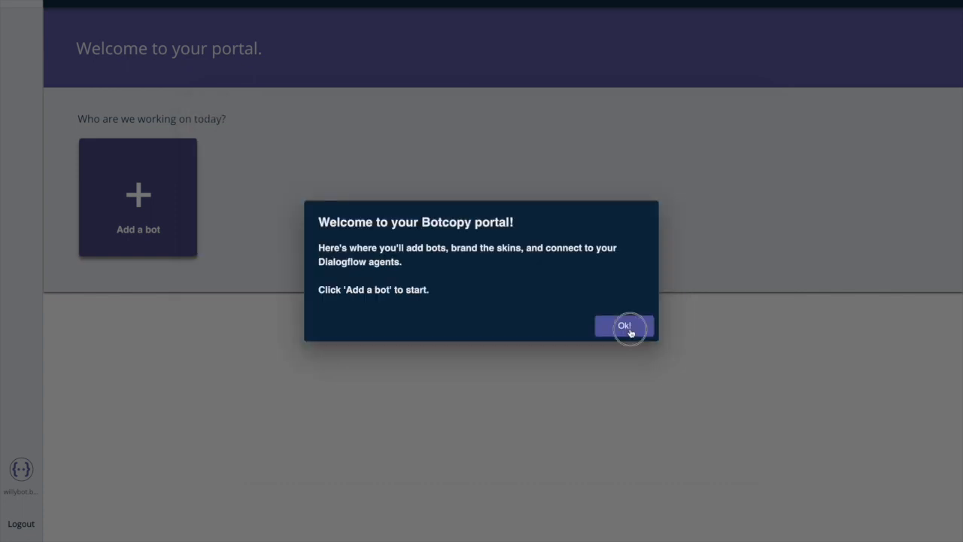
{"action": "left_click", "coordinate": [631, 333]}
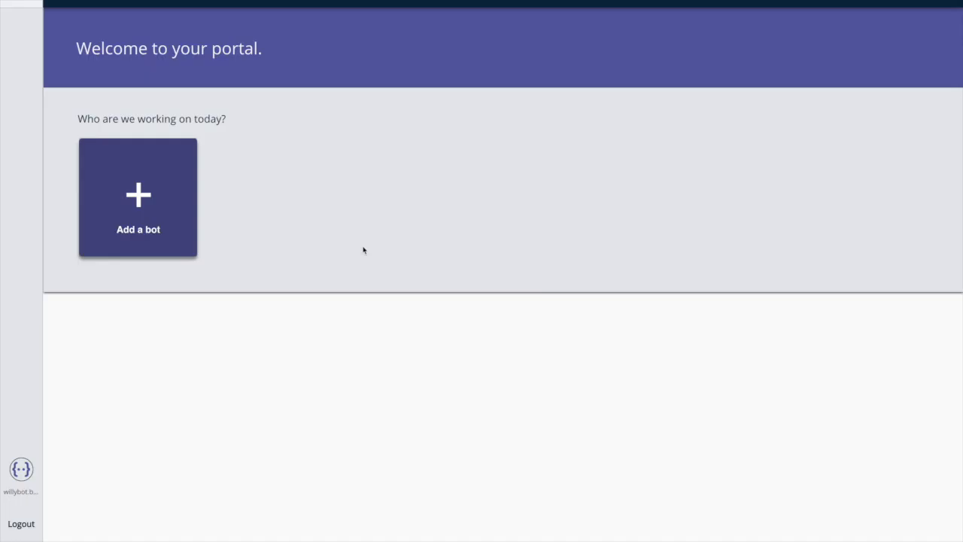
Add a new Dialogflow ES bot in the Botcopy portal.
{"action": "left_click", "coordinate": [157, 205]}
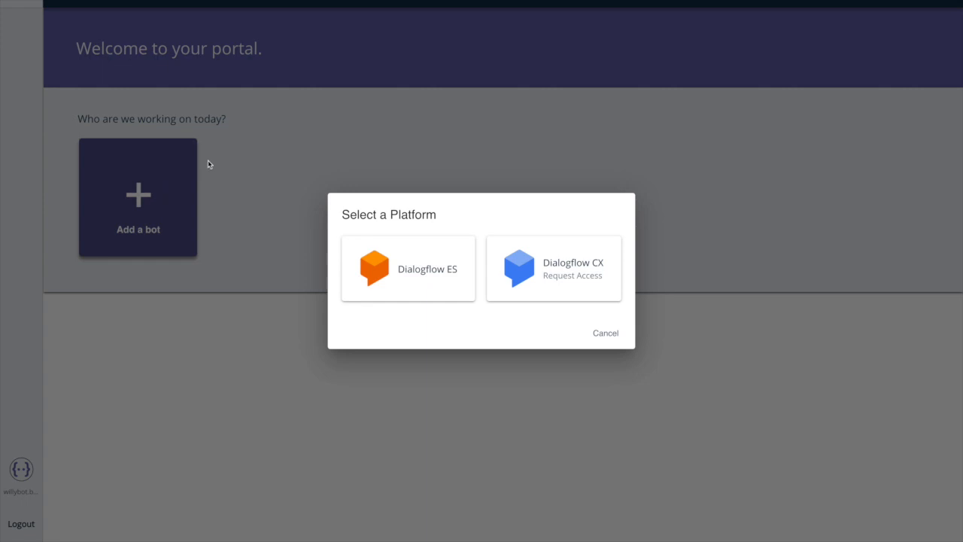
{"action": "left_click", "coordinate": [408, 268]}
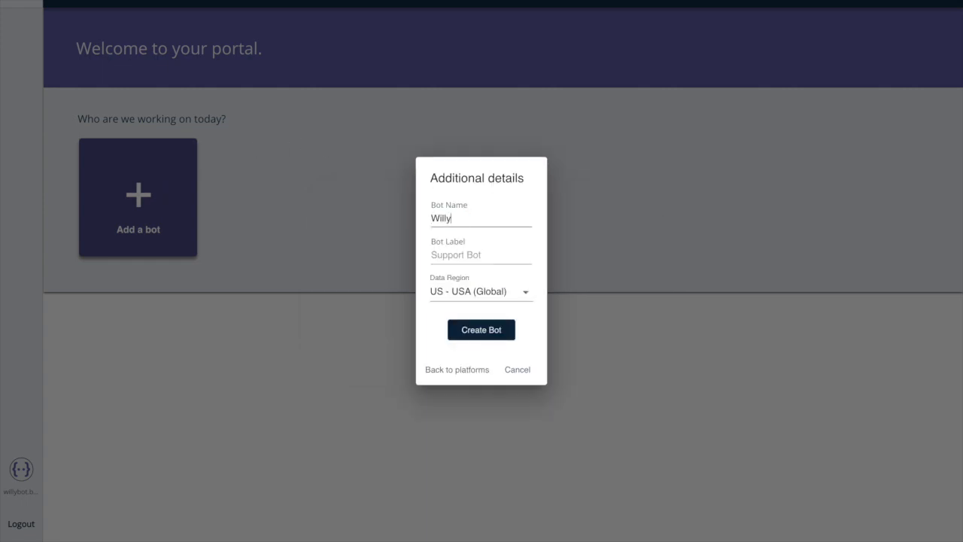
{"action": "key", "text": "Return"}
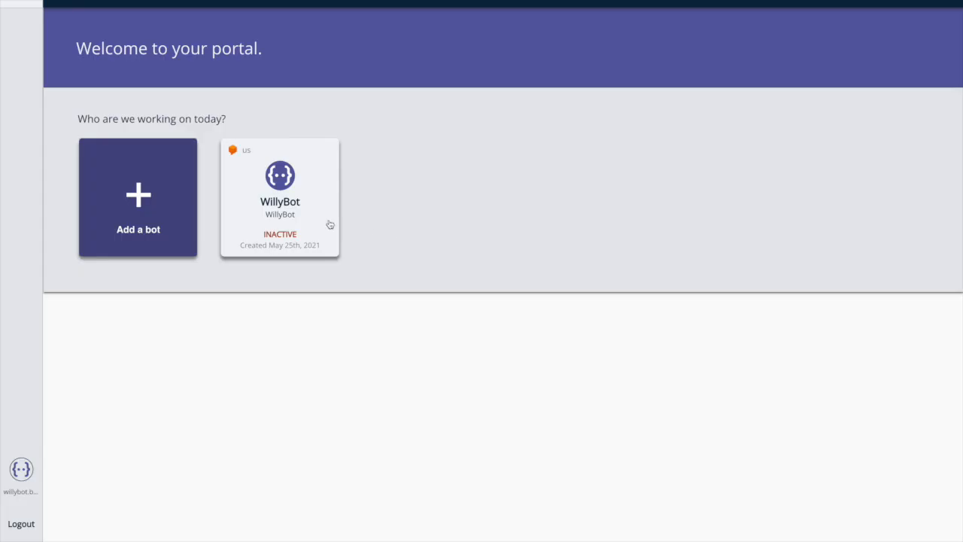
Link the WillyBot bot to the WillyBot Dialogflow project id.
{"action": "left_click", "coordinate": [301, 220]}
{"action": "left_click", "coordinate": [578, 179]}
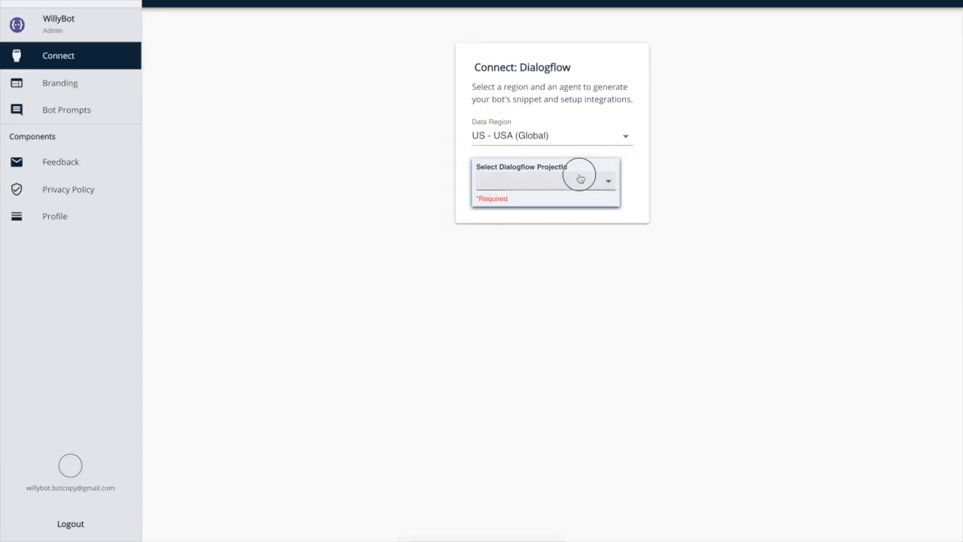
{"action": "left_click", "coordinate": [580, 180]}
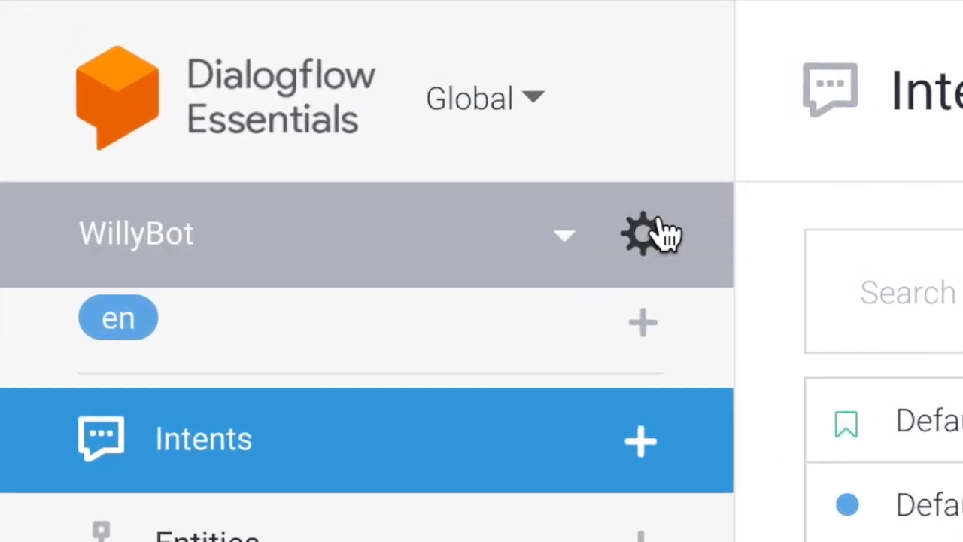
Choose Restore from ZIP in agent settings and pick BotcopyPrebuiltAgent.zip from AI_Developers_Workshop.
{"action": "left_click", "coordinate": [656, 233]}
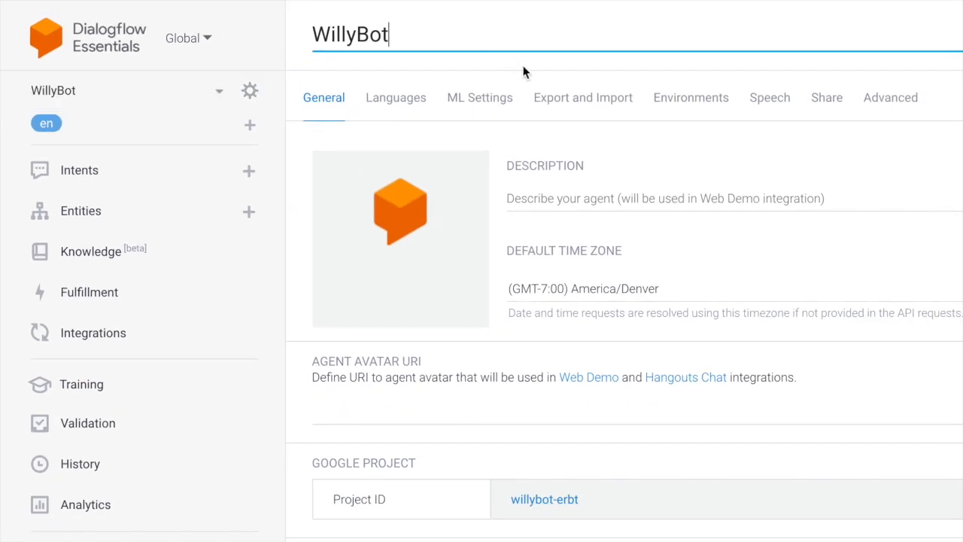
{"action": "left_click", "coordinate": [551, 101]}
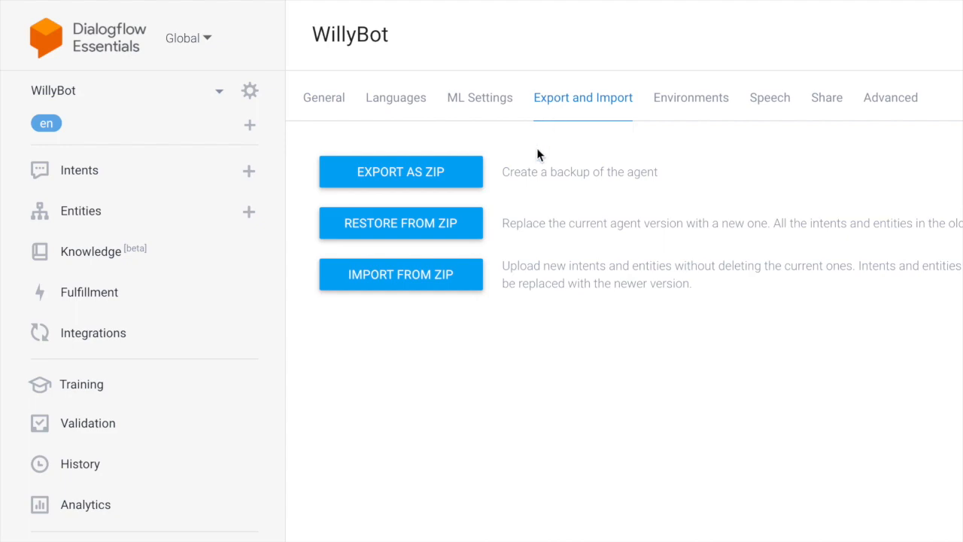
{"action": "left_click", "coordinate": [473, 227]}
{"action": "left_click", "coordinate": [525, 334]}
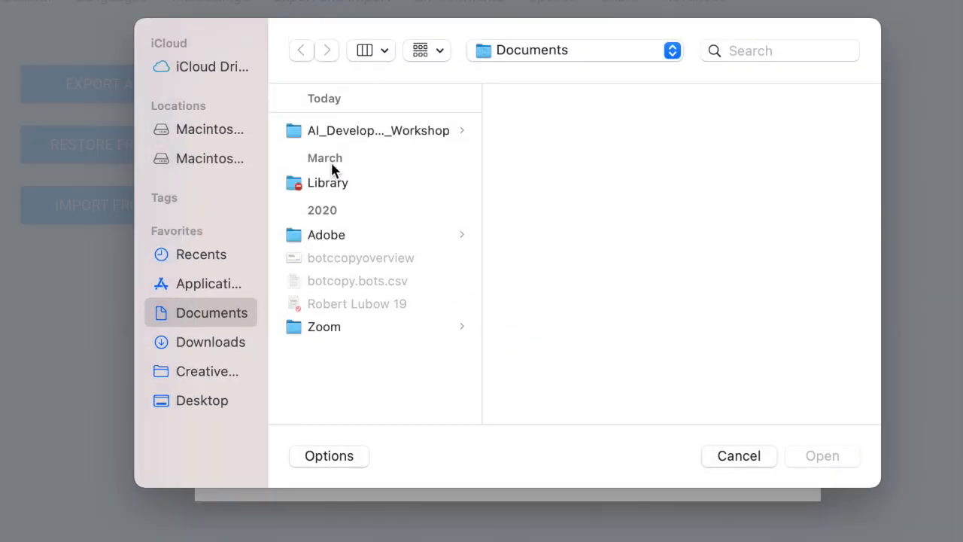
{"action": "left_click", "coordinate": [310, 133]}
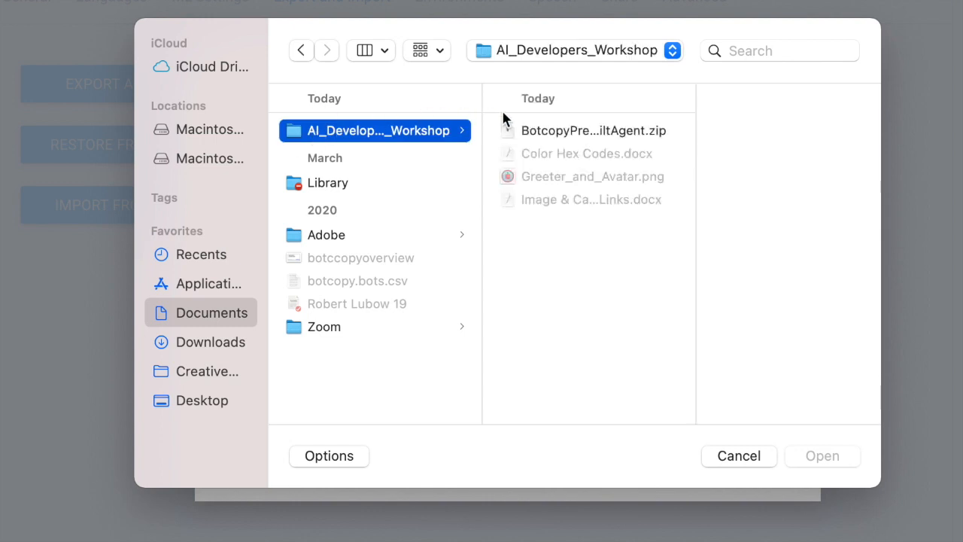
{"action": "double_click", "coordinate": [543, 132]}
Confirm the restore by typing RESTORE, then view the restored agent's intents.
{"action": "type", "text": "RESTORE"}
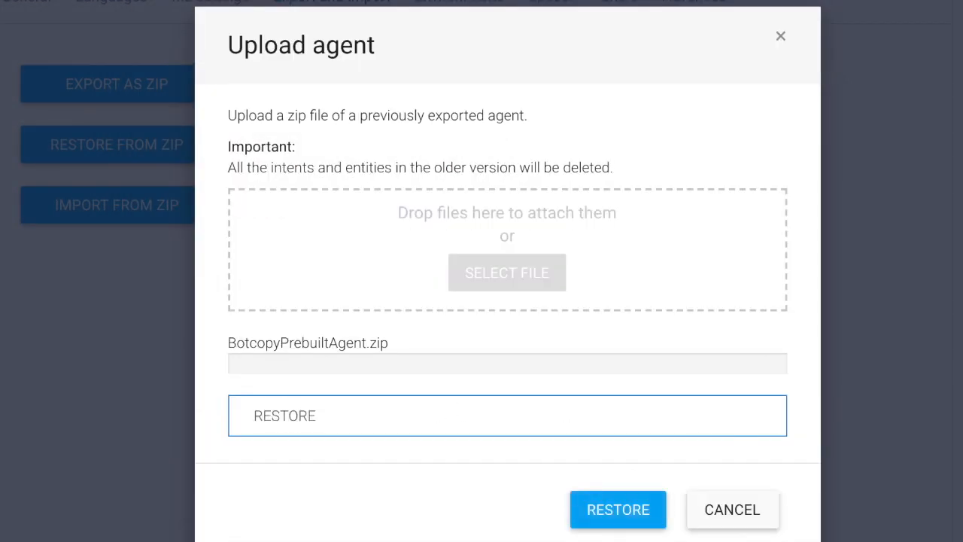
{"action": "left_click", "coordinate": [637, 517]}
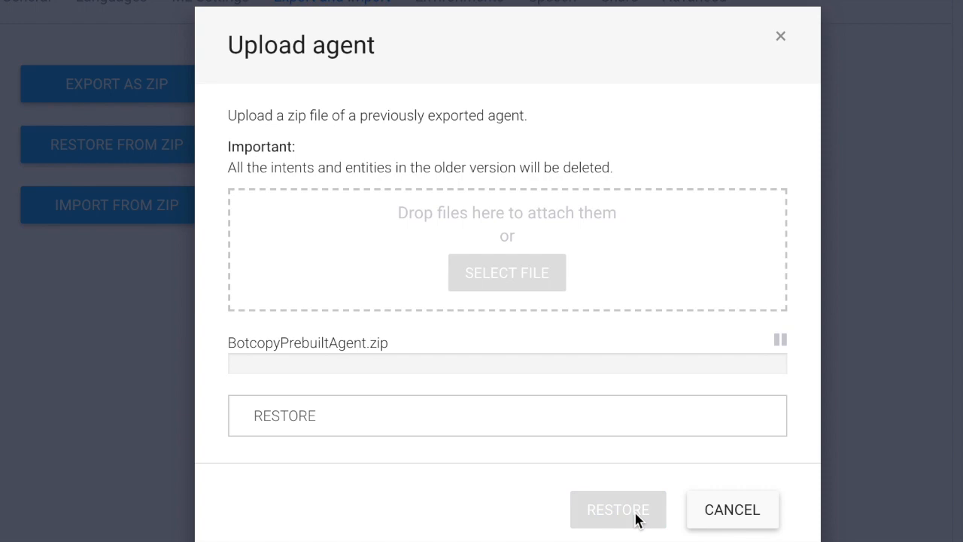
{"action": "left_click", "coordinate": [635, 516]}
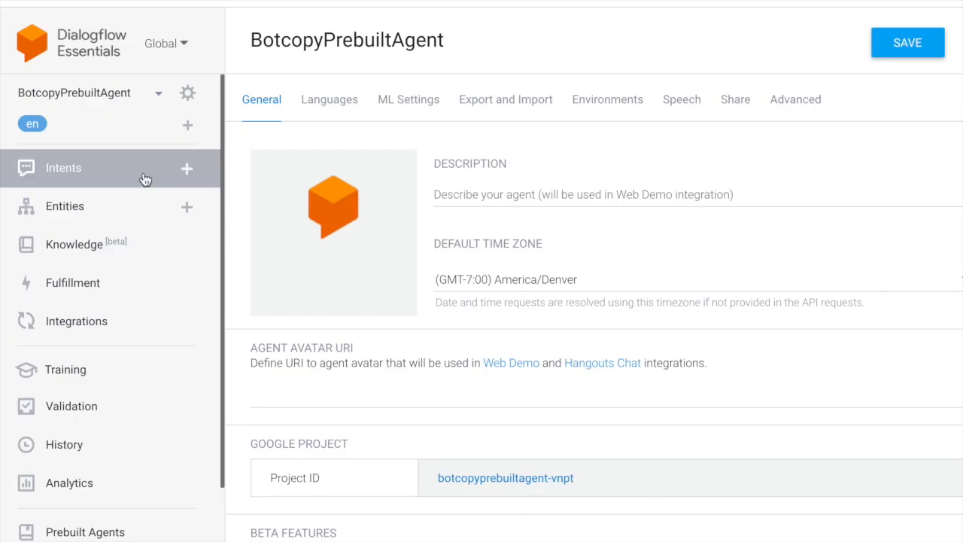
{"action": "left_click", "coordinate": [144, 178]}
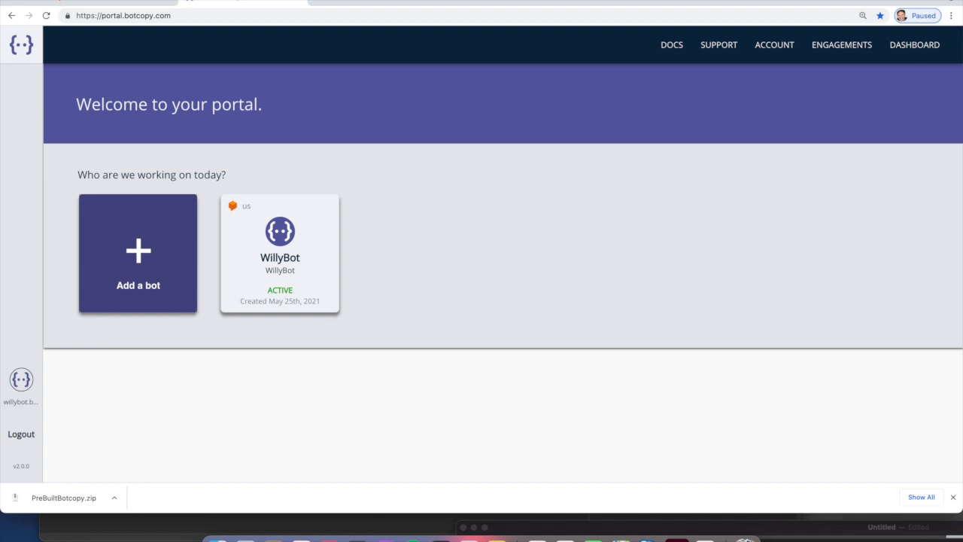
Send FAQ A in WillyBot's branding preview chat, then clear the chat history and close it.
{"action": "left_click", "coordinate": [276, 259]}
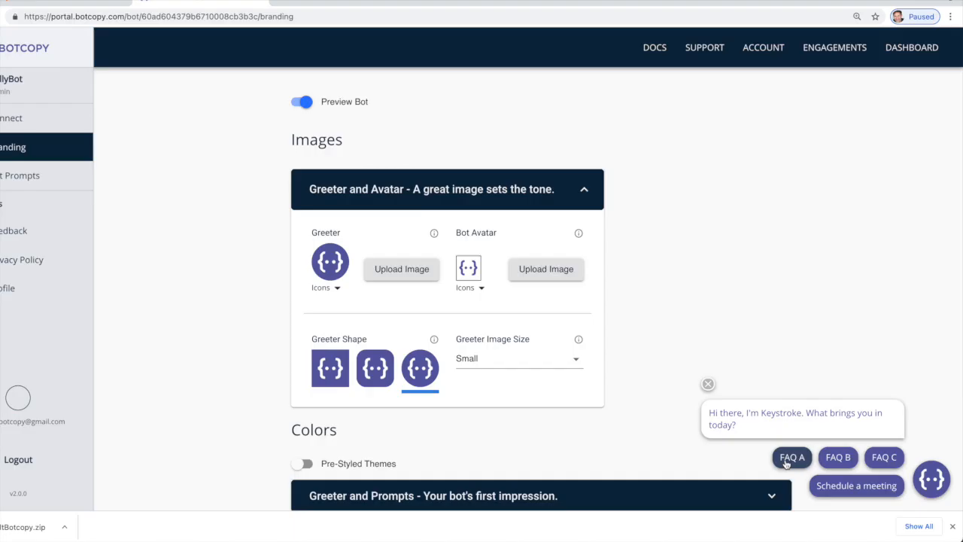
{"action": "left_click", "coordinate": [792, 457]}
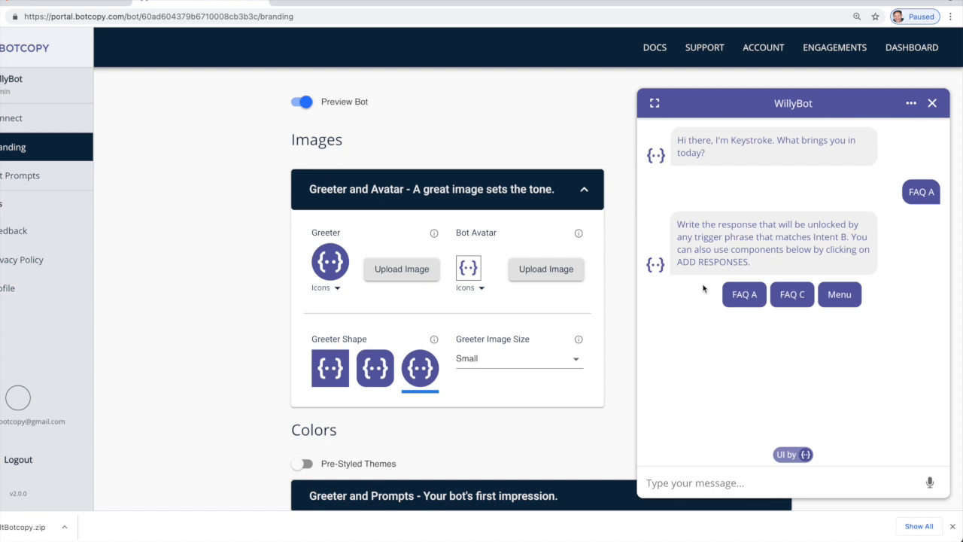
{"action": "left_click", "coordinate": [911, 103]}
{"action": "left_click", "coordinate": [879, 138]}
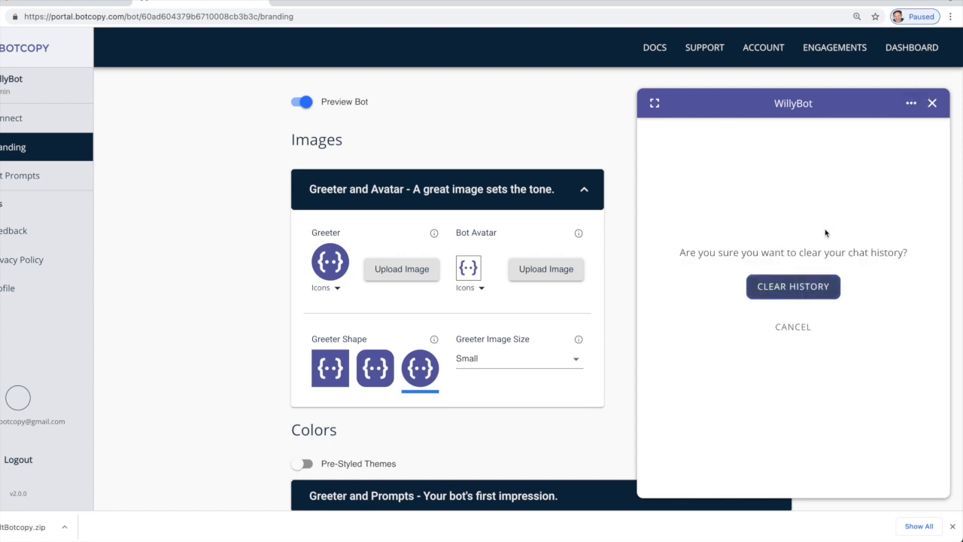
{"action": "left_click", "coordinate": [793, 286]}
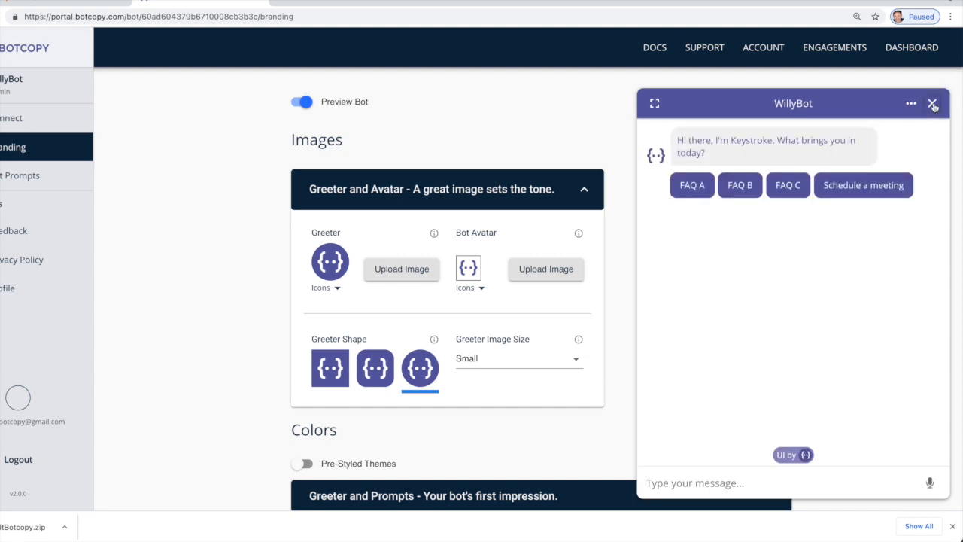
{"action": "left_click", "coordinate": [932, 103]}
{"action": "left_click", "coordinate": [372, 188]}
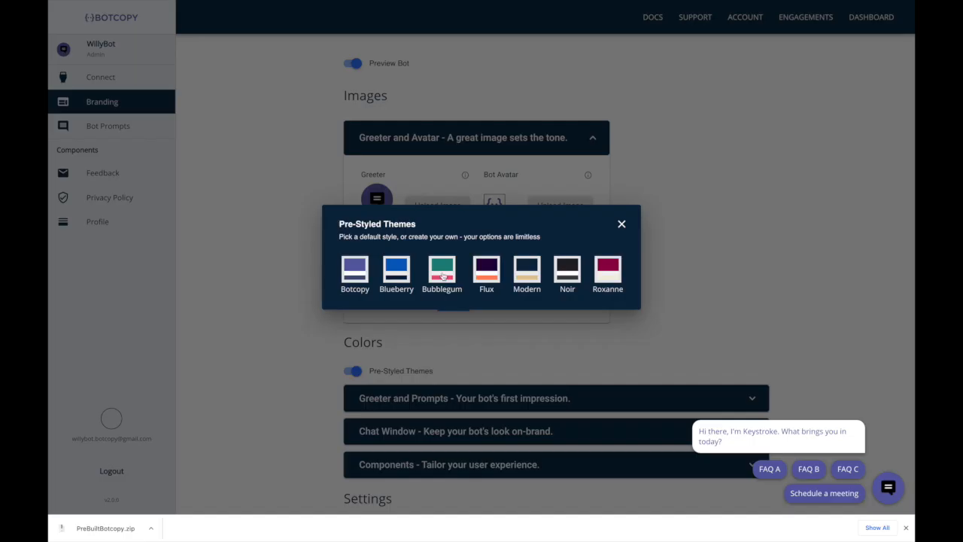
Try the Bubblegum and Blueberry pre-styled themes, settling on the Botcopy theme.
{"action": "left_click", "coordinate": [445, 271]}
{"action": "left_click", "coordinate": [407, 272]}
{"action": "left_click", "coordinate": [348, 271]}
{"action": "left_click", "coordinate": [621, 223]}
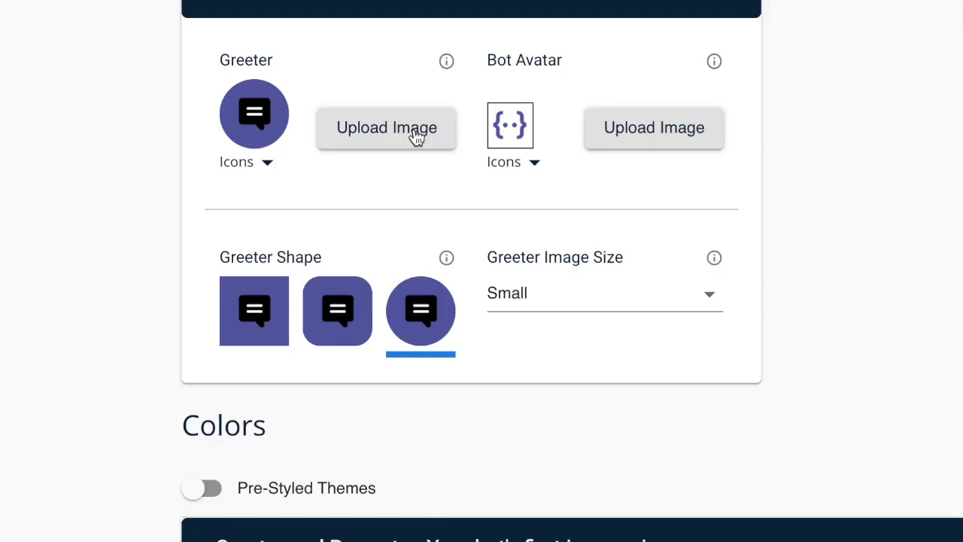
Use botcopy.workshop.png as both greeter and bot avatar, with the greeter sized Large.
{"action": "left_click", "coordinate": [449, 210]}
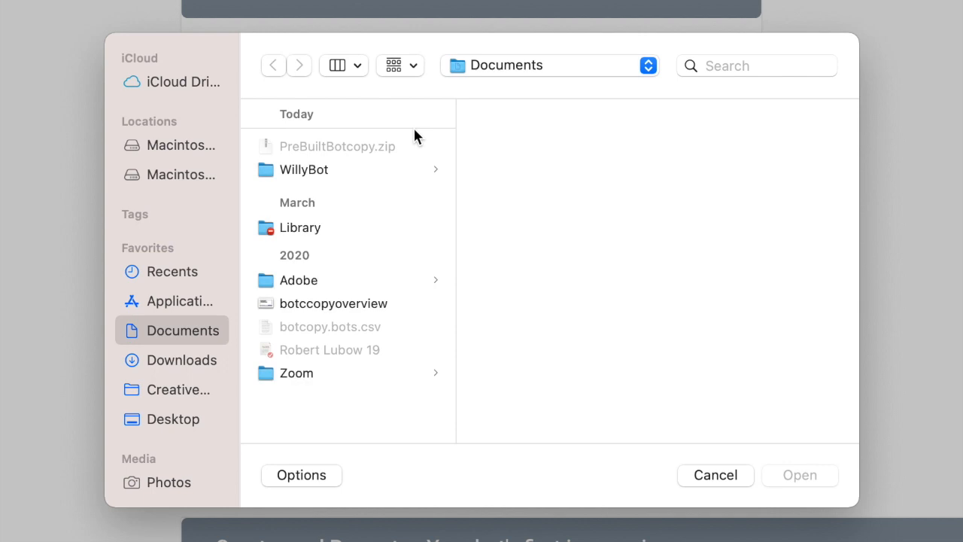
{"action": "left_click", "coordinate": [310, 172]}
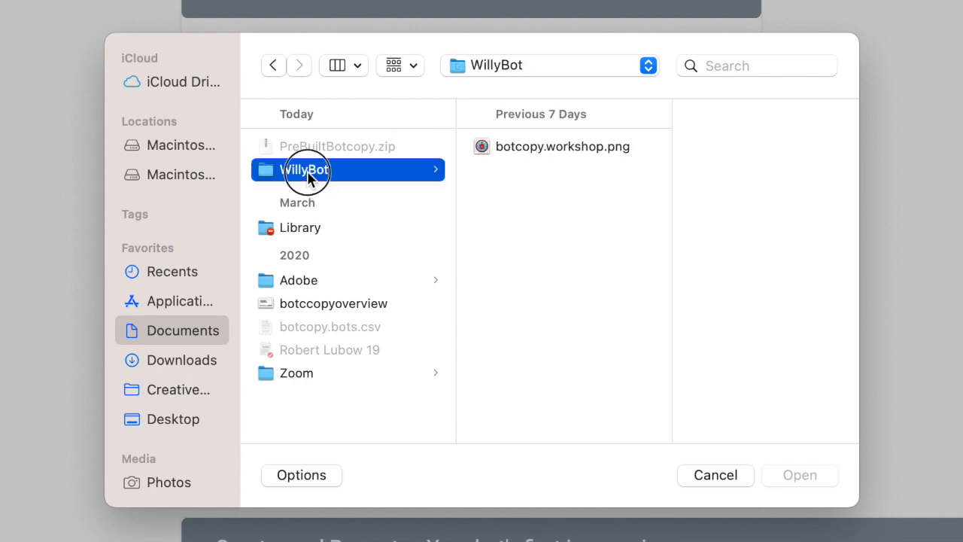
{"action": "double_click", "coordinate": [524, 147]}
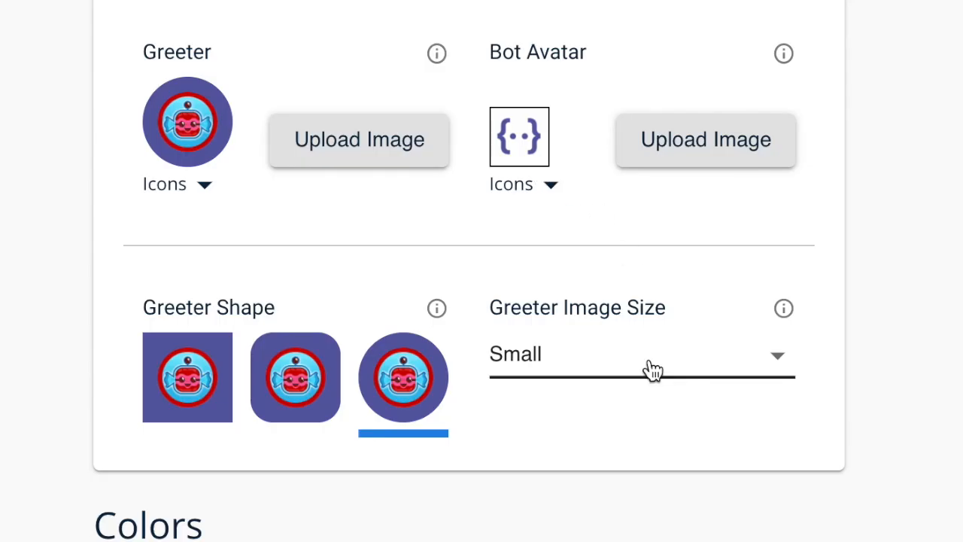
{"action": "left_click", "coordinate": [542, 286]}
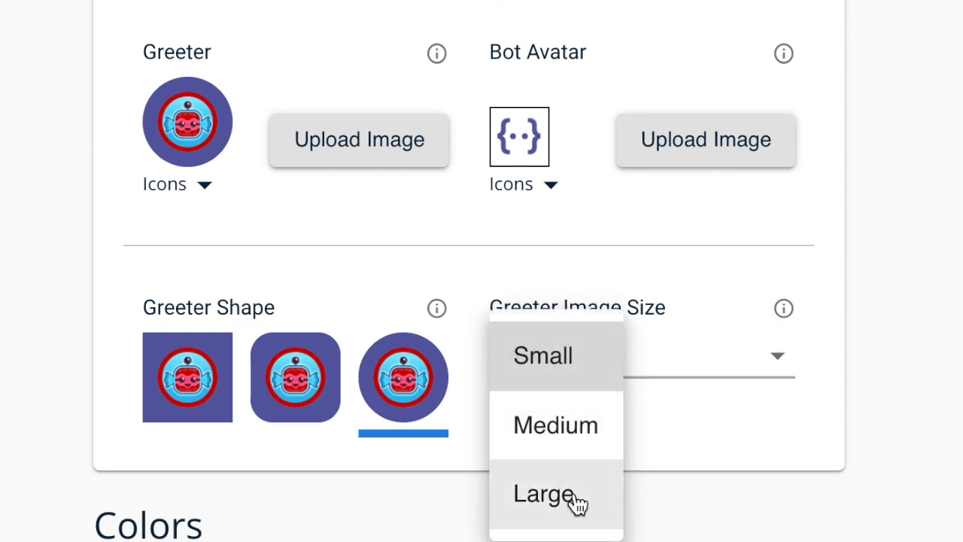
{"action": "left_click", "coordinate": [578, 504]}
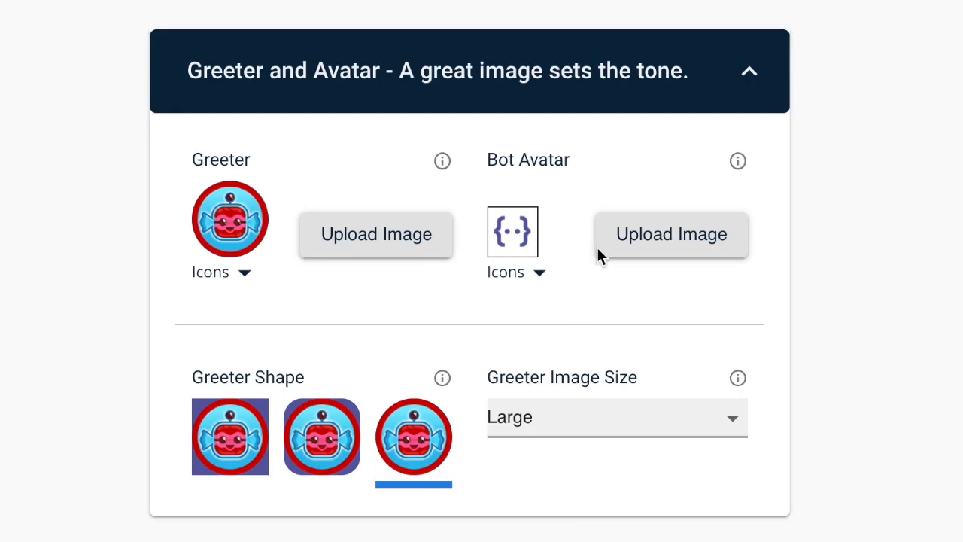
{"action": "left_click", "coordinate": [648, 237]}
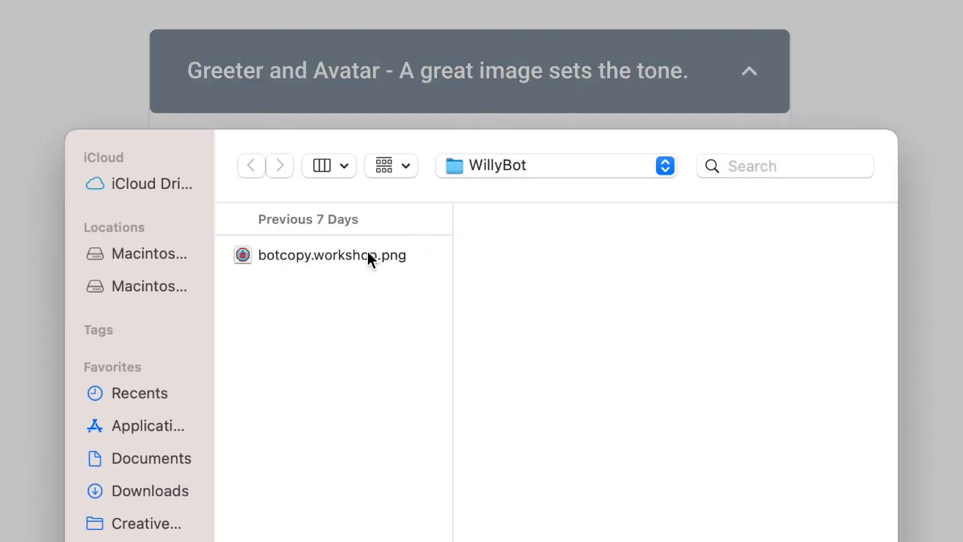
{"action": "double_click", "coordinate": [368, 255]}
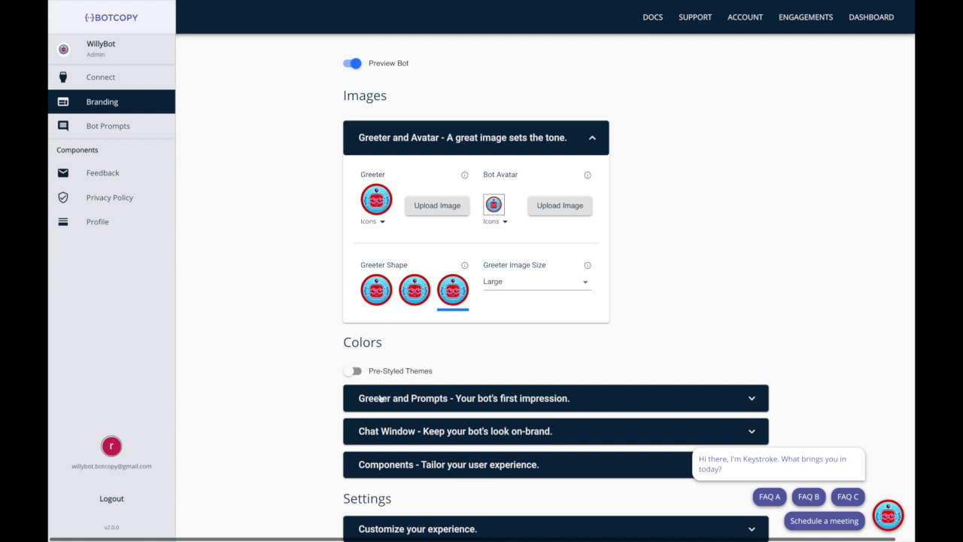
In greeter and prompt colours, change the prompt fill and make the prompt font white (#fff).
{"action": "left_click", "coordinate": [383, 398]}
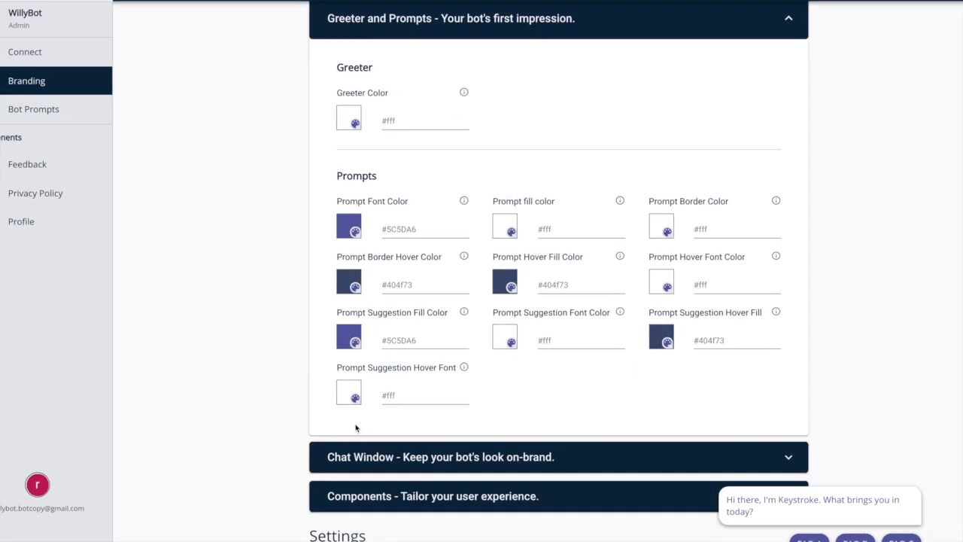
{"action": "triple_click", "coordinate": [545, 229]}
{"action": "type", "text": "#d14473"}
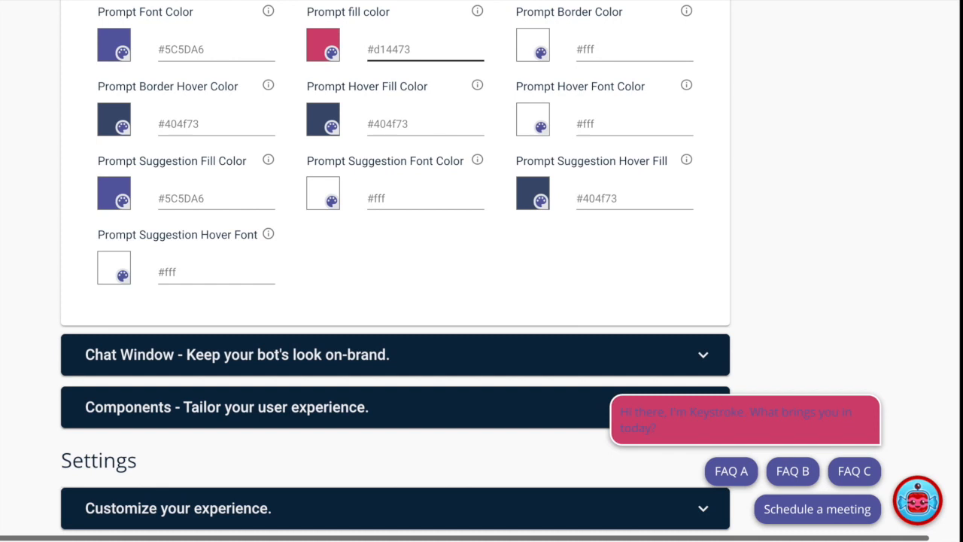
{"action": "double_click", "coordinate": [184, 50]}
{"action": "type", "text": "fff"}
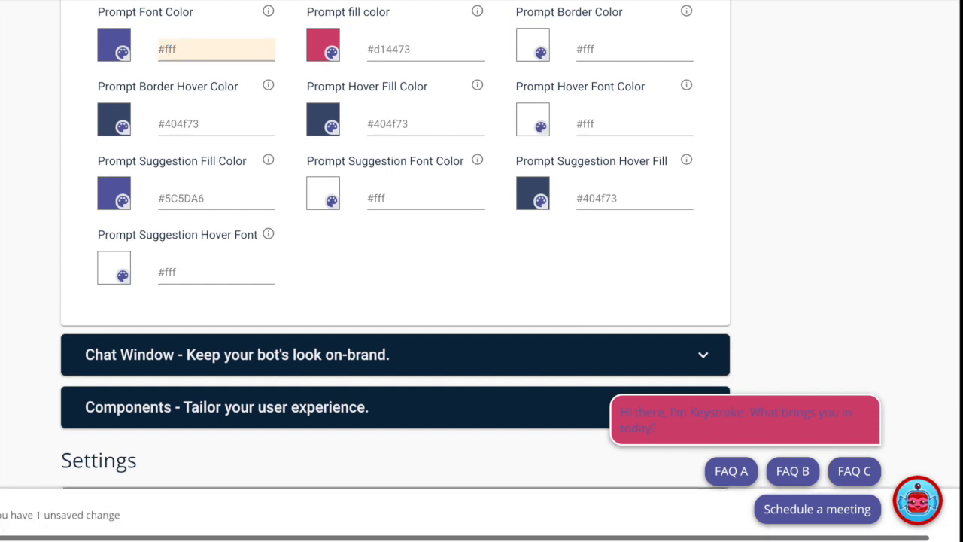
{"action": "key", "text": "Return"}
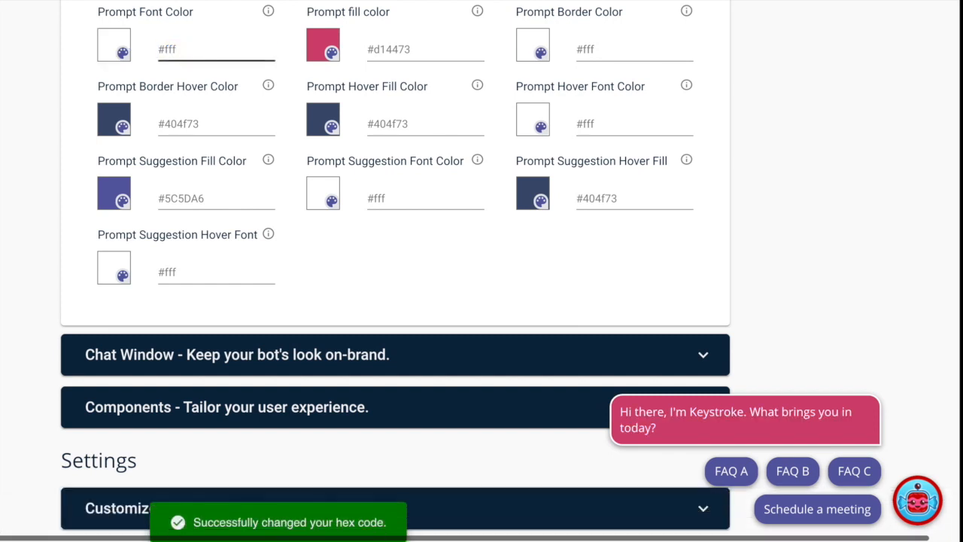
Set the prompt border to #cc0101, a red border hover and #f4528c hover fill.
{"action": "double_click", "coordinate": [599, 49]}
{"action": "type", "text": "cc0101"}
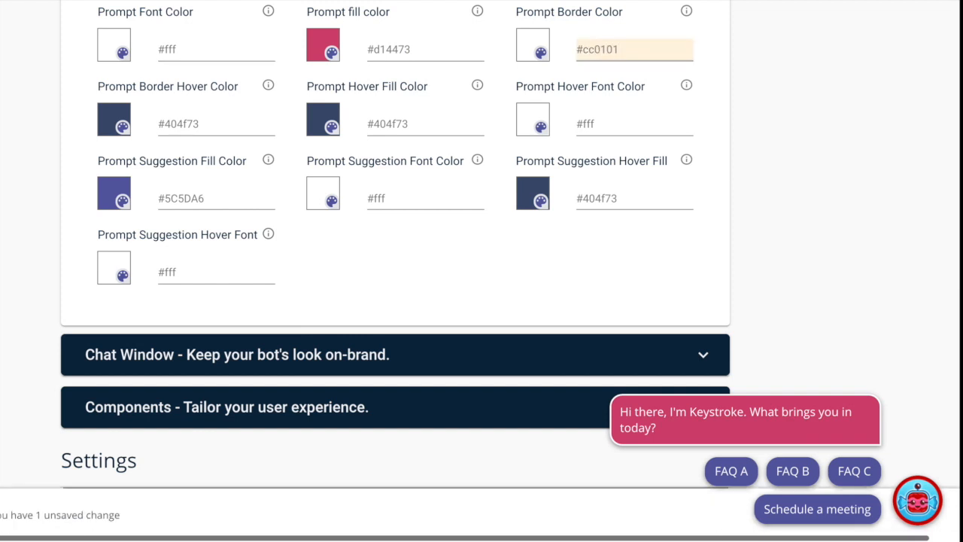
{"action": "key", "text": "Return"}
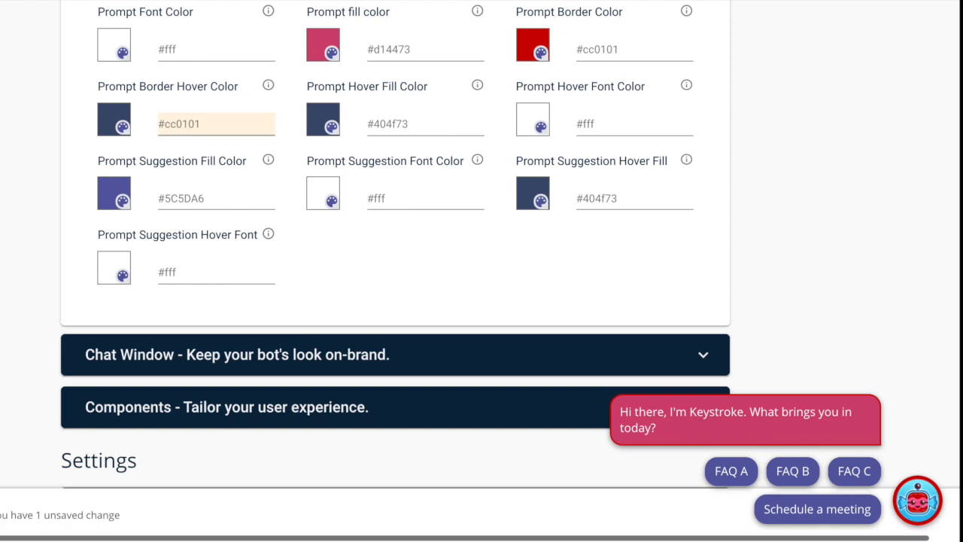
{"action": "key", "text": "Return"}
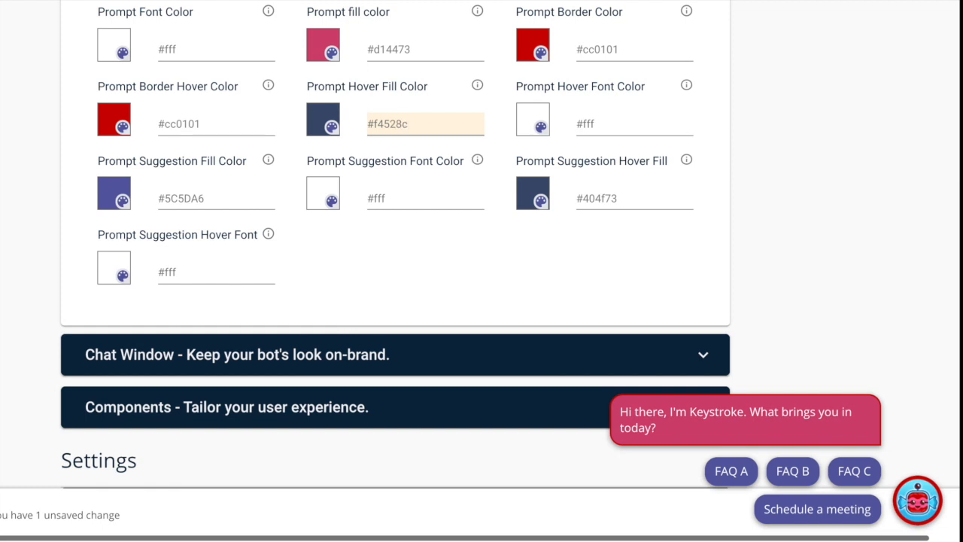
{"action": "key", "text": "Return"}
Set the prompt suggestion fill to #2db2de and its hover fill to #05a802.
{"action": "mouse_move", "coordinate": [664, 426]}
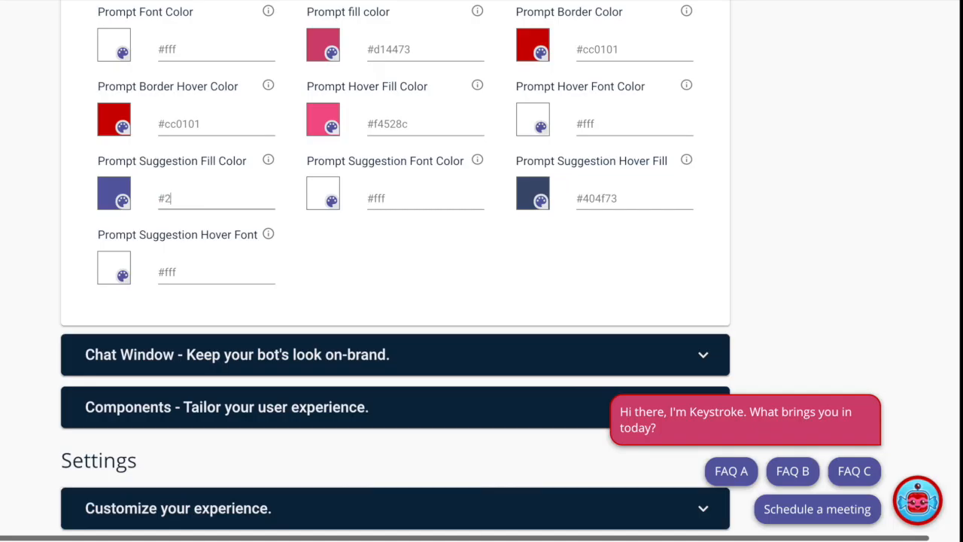
{"action": "key", "text": "BackSpace"}
{"action": "type", "text": "2de"}
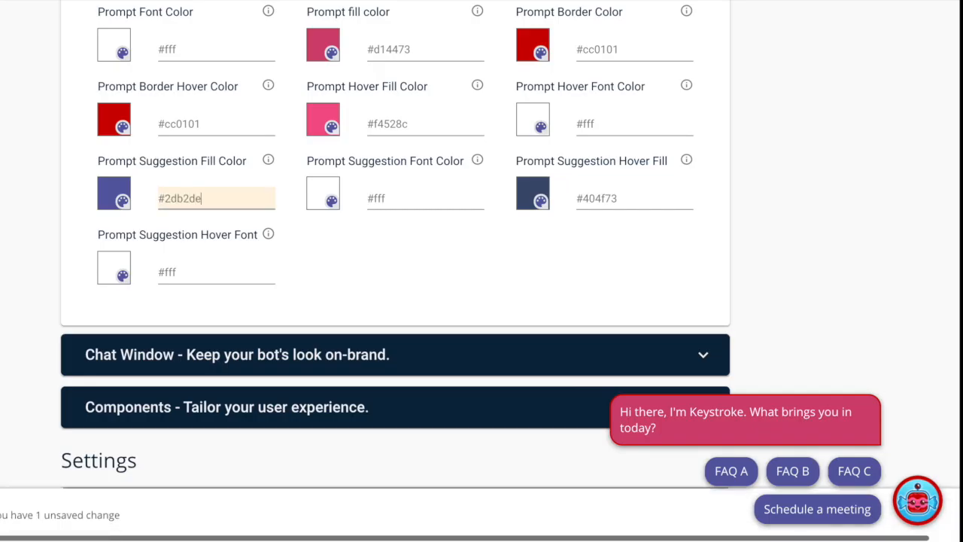
{"action": "key", "text": "Return"}
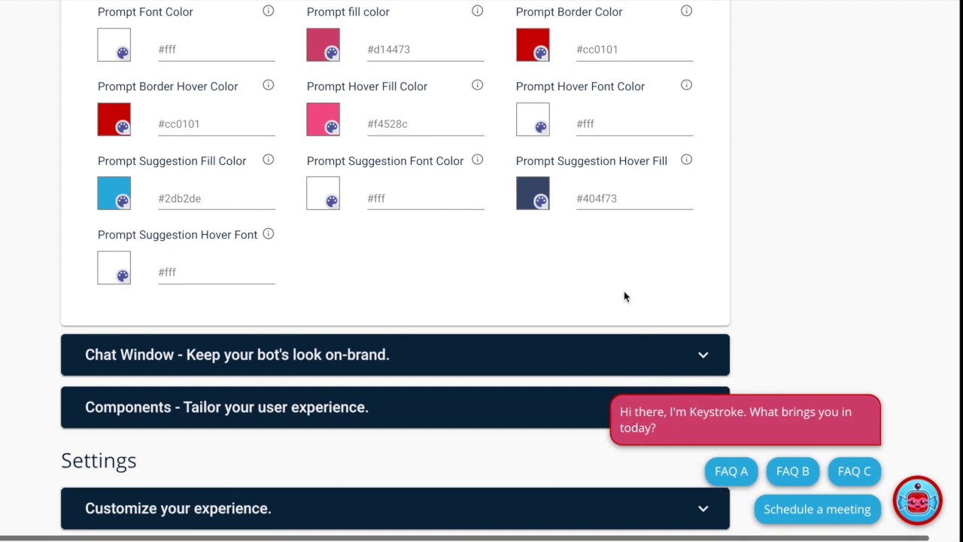
{"action": "double_click", "coordinate": [605, 193]}
{"action": "type", "text": "05a802"}
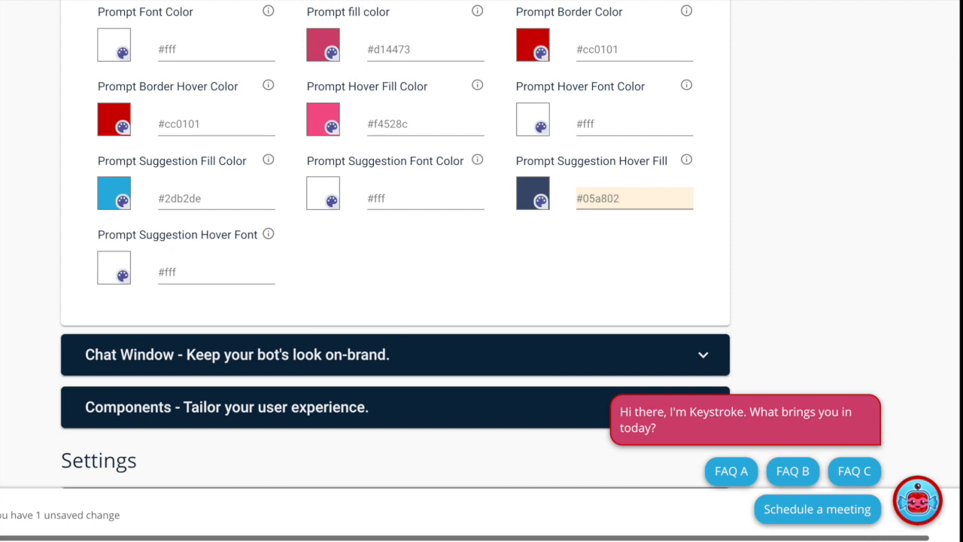
{"action": "key", "text": "Return"}
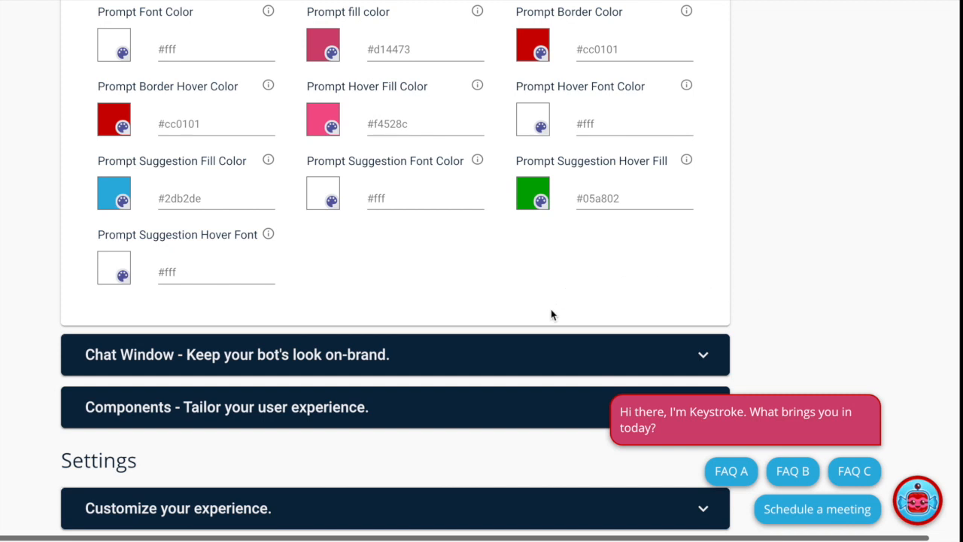
Expand the Chat Window colour settings and apply a blue header fill.
{"action": "left_click", "coordinate": [534, 361]}
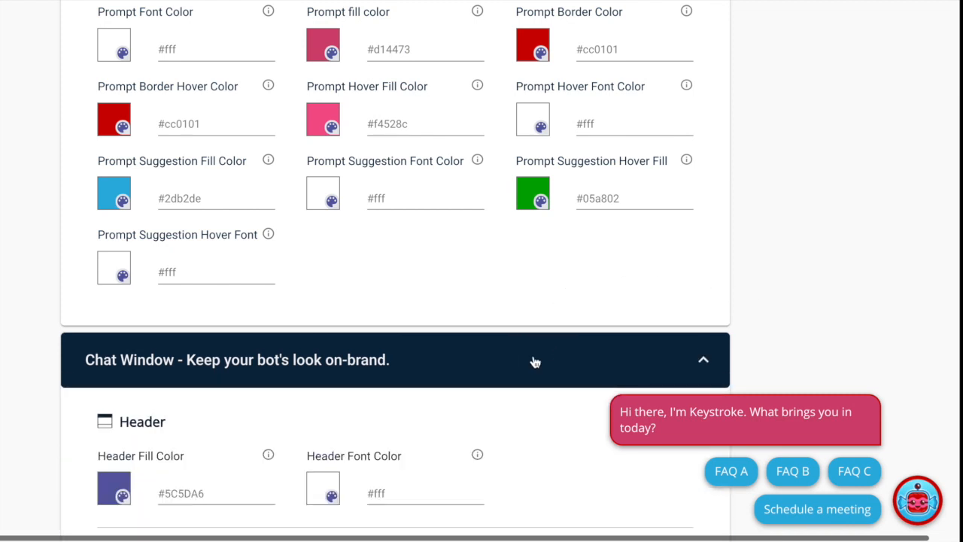
{"action": "scroll", "coordinate": [534, 362], "scroll_direction": "down", "scroll_amount": 5}
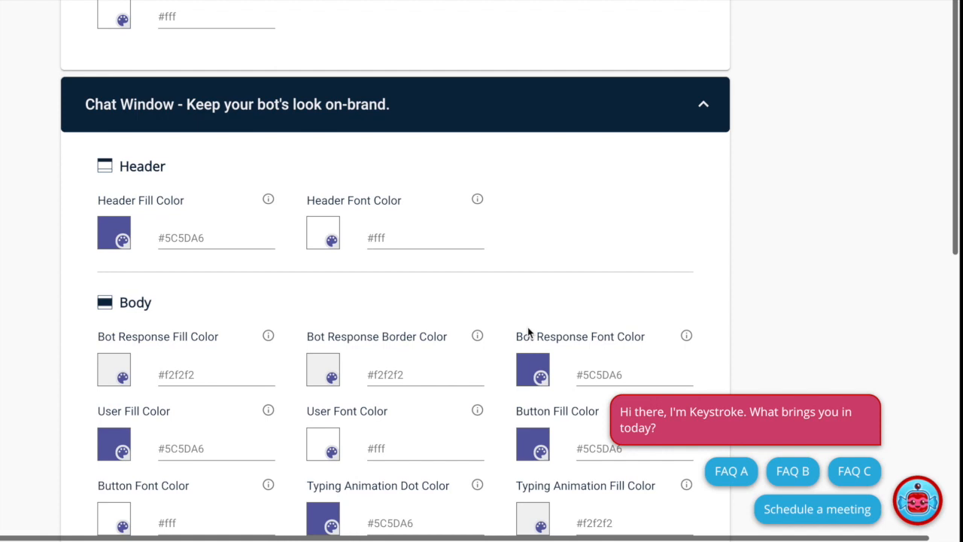
{"action": "scroll", "coordinate": [529, 331], "scroll_direction": "down", "scroll_amount": 2}
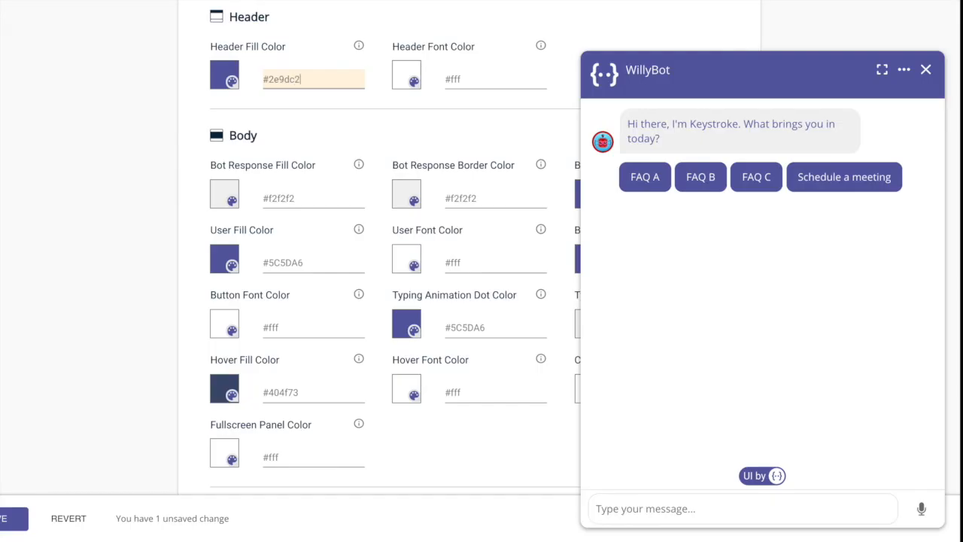
{"action": "key", "text": "Return"}
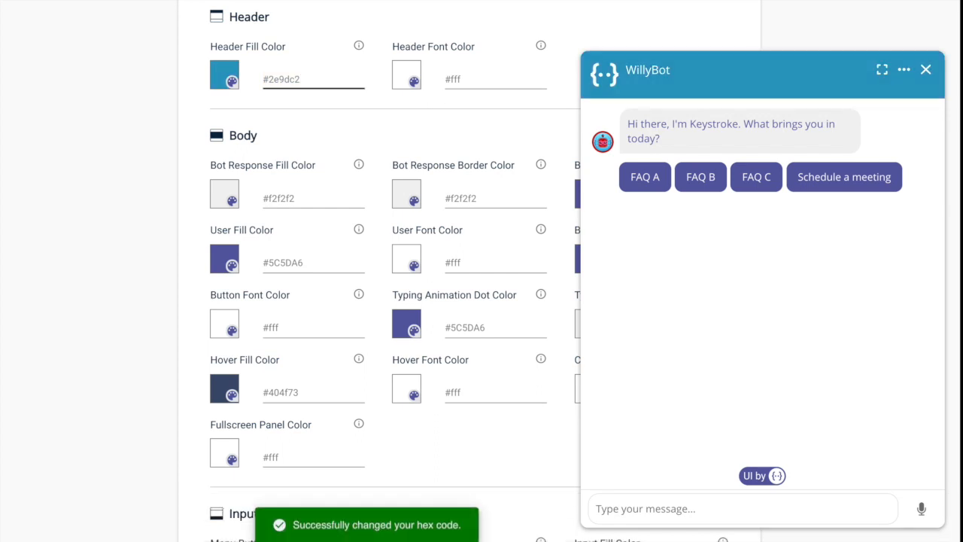
Set the bot response fill to #F4528c and the user message fill to #05a802.
{"action": "left_click", "coordinate": [320, 199]}
{"action": "left_click_drag", "start_coordinate": [304, 198], "coordinate": [267, 198]}
{"action": "type", "text": "F4528c"}
{"action": "left_click", "coordinate": [314, 263]}
{"action": "type", "text": "#05a802"}
{"action": "key", "text": "Return"}
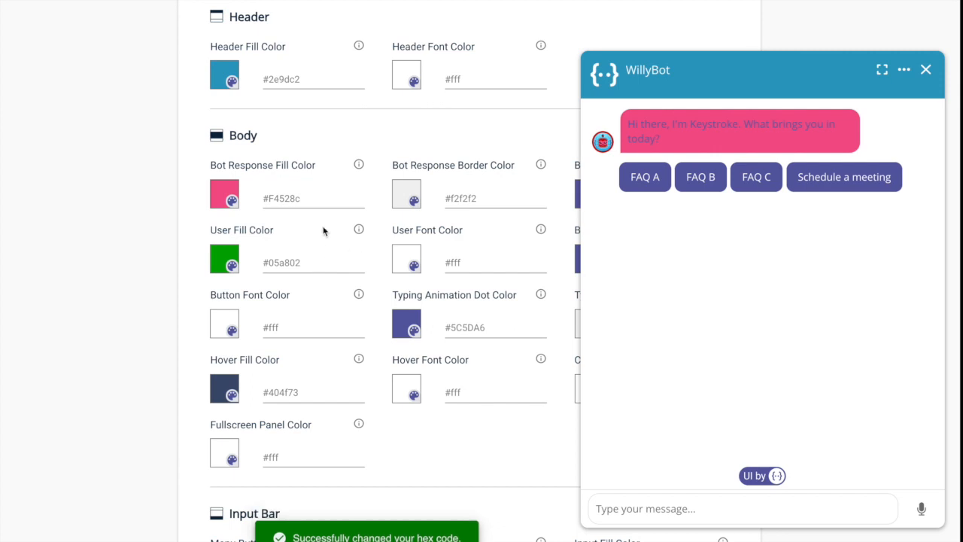
Send 'hello' in the chat preview to check the new colours.
{"action": "mouse_move", "coordinate": [360, 232]}
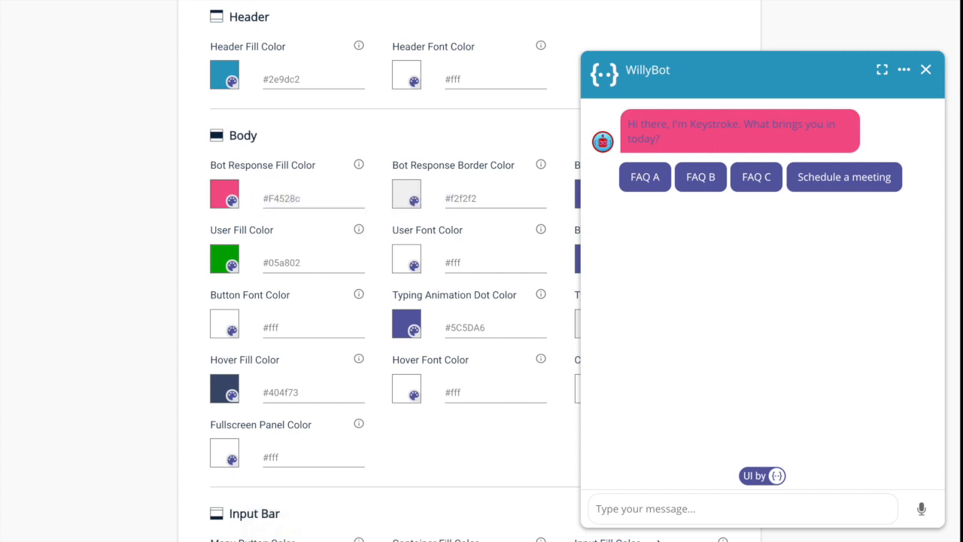
{"action": "left_click", "coordinate": [646, 508]}
{"action": "type", "text": "hello"}
{"action": "key", "text": "Return"}
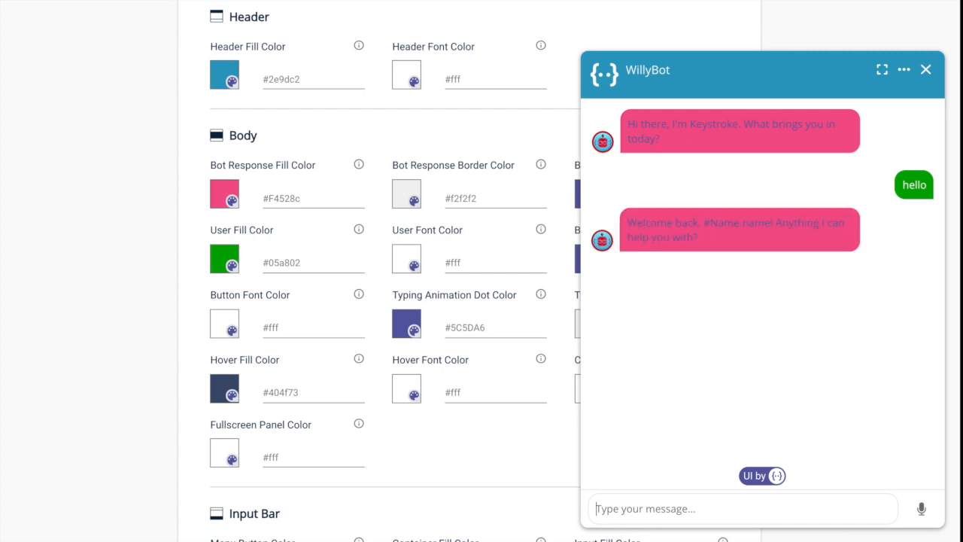
{"action": "left_click", "coordinate": [926, 69]}
Make bot response text white (#fff), buttons #2db2de with green hover, and test another greeting.
{"action": "left_click", "coordinate": [647, 197]}
{"action": "type", "text": "#fff"}
{"action": "key", "text": "Return"}
{"action": "left_click", "coordinate": [647, 261]}
{"action": "type", "text": "#2db2de"}
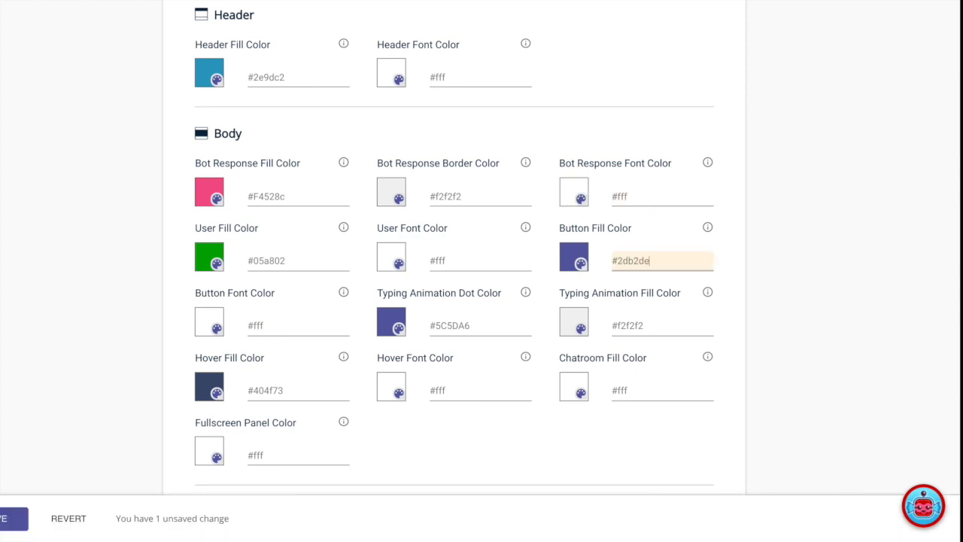
{"action": "key", "text": "Return"}
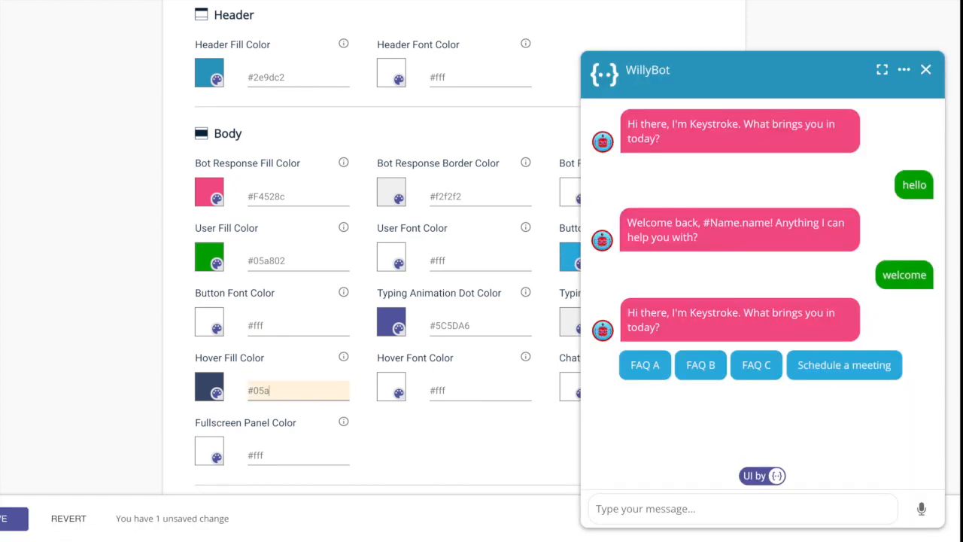
{"action": "key", "text": "Return"}
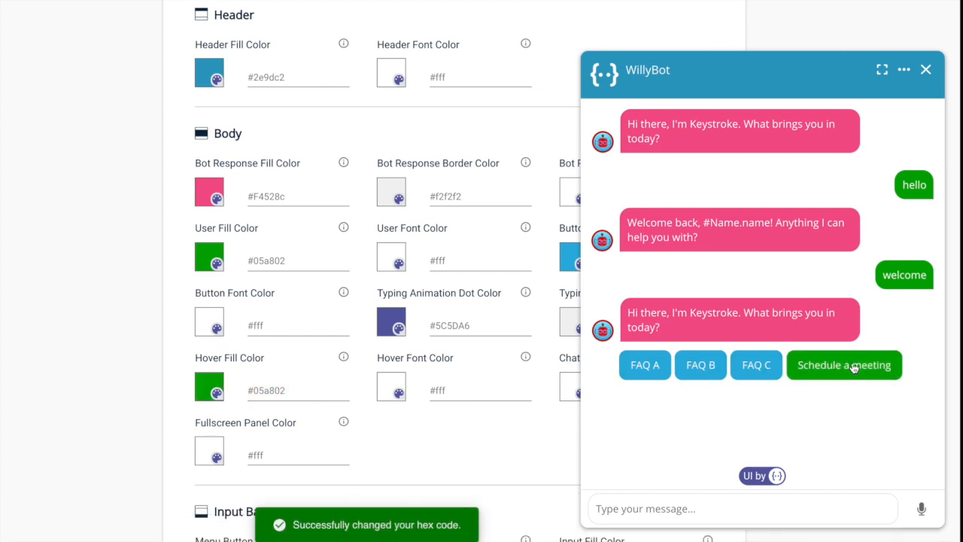
{"action": "left_click", "coordinate": [806, 366]}
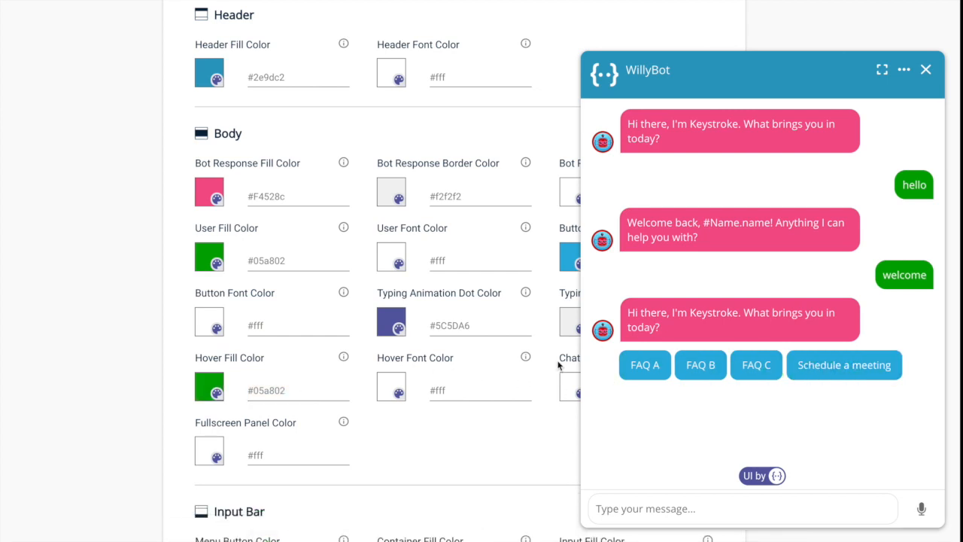
{"action": "scroll", "coordinate": [441, 416], "scroll_direction": "down", "scroll_amount": 5}
Upload the robot logo as the chat header image and set the subtitle to 'Welcome to the Wonka factory!'.
{"action": "scroll", "coordinate": [441, 415], "scroll_direction": "down", "scroll_amount": 1}
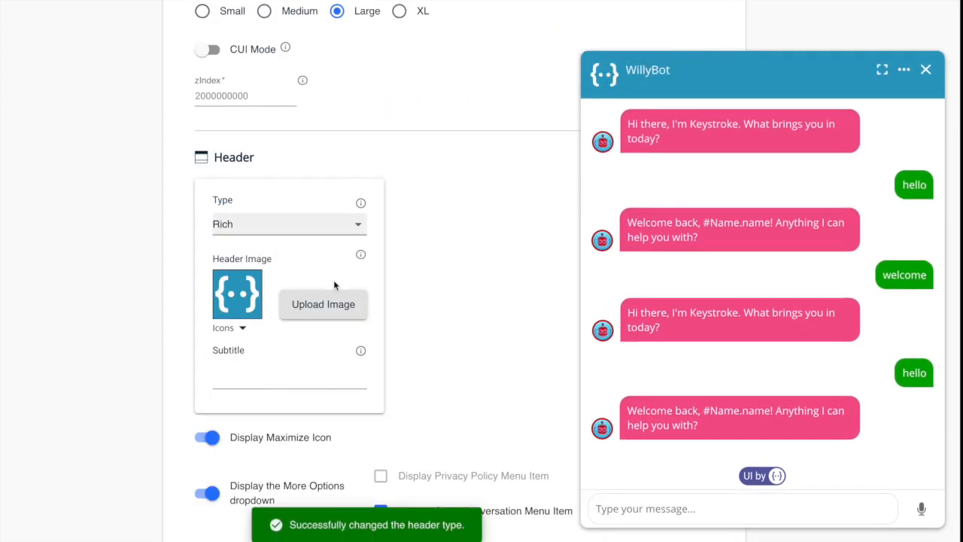
{"action": "left_click", "coordinate": [324, 305]}
{"action": "double_click", "coordinate": [404, 94]}
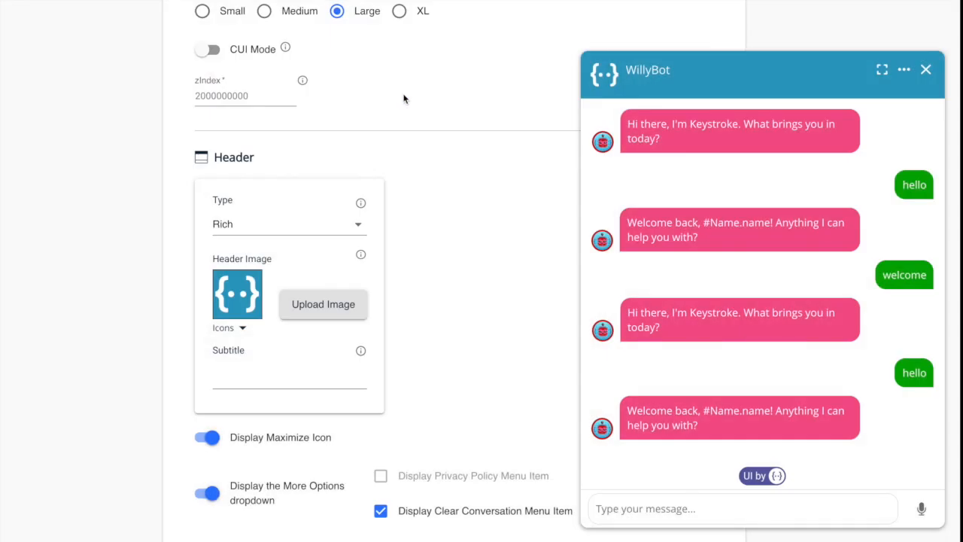
{"action": "left_click", "coordinate": [232, 380]}
{"action": "type", "text": "Welcome to the Wonka factory!"}
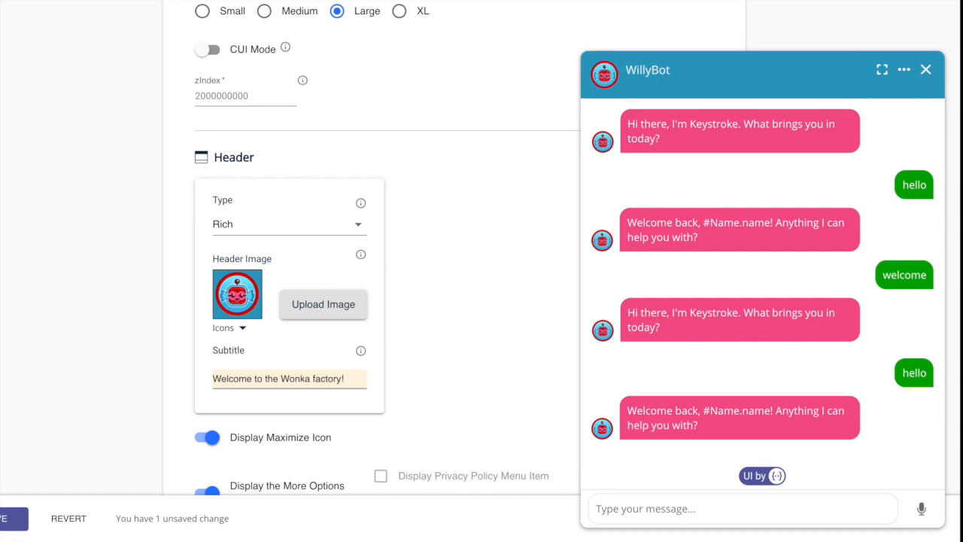
{"action": "key", "text": "Return"}
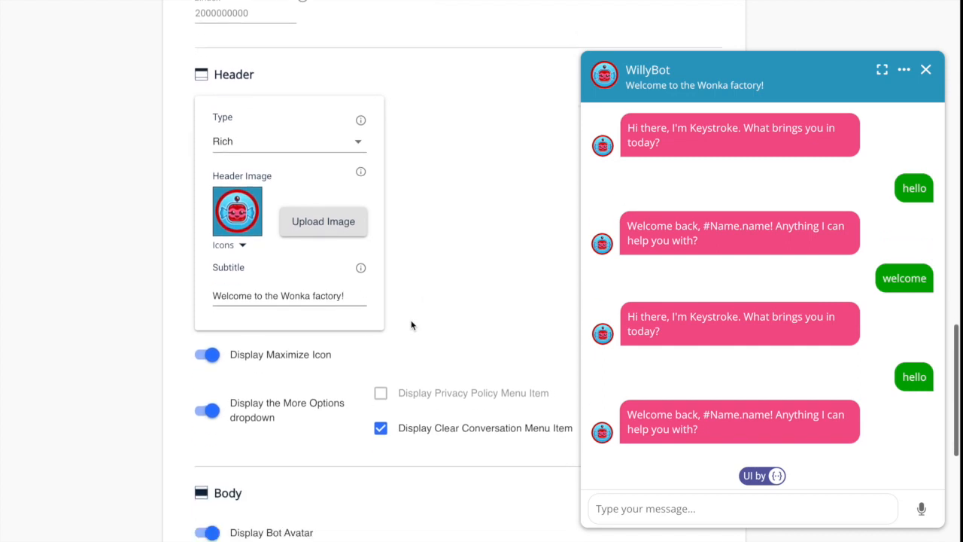
Switch the chat font to Verdana and the input bar to the Minimal style.
{"action": "scroll", "coordinate": [411, 324], "scroll_direction": "down", "scroll_amount": 5}
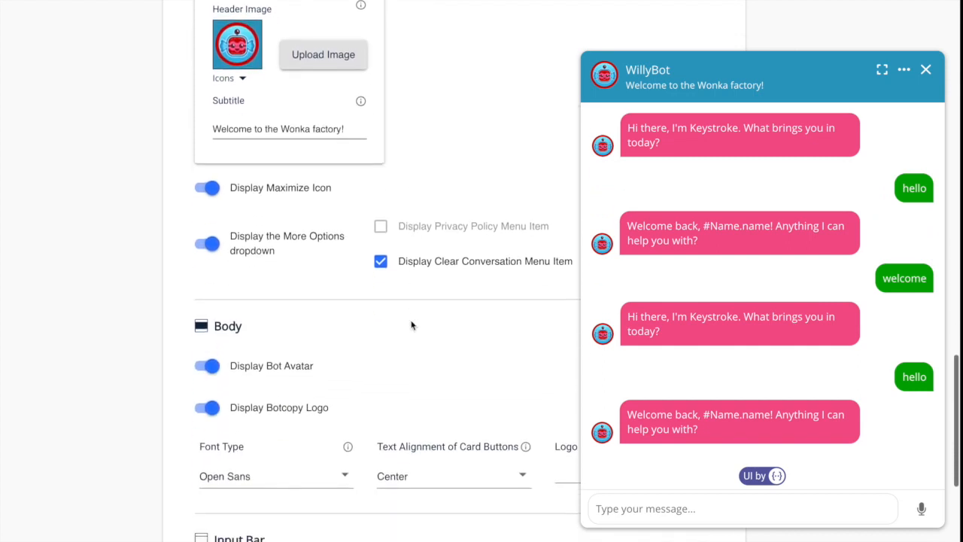
{"action": "scroll", "coordinate": [410, 324], "scroll_direction": "down", "scroll_amount": 1}
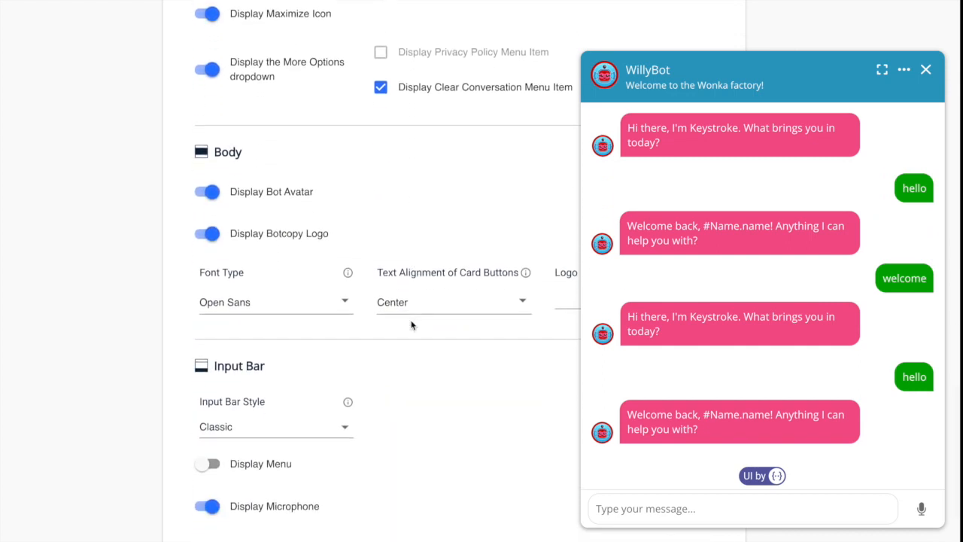
{"action": "left_click", "coordinate": [341, 303]}
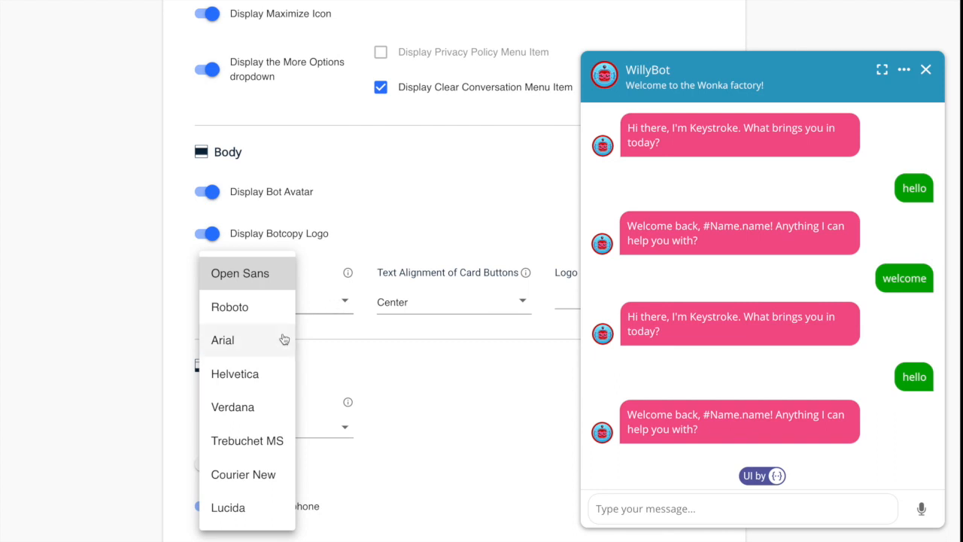
{"action": "left_click", "coordinate": [256, 416]}
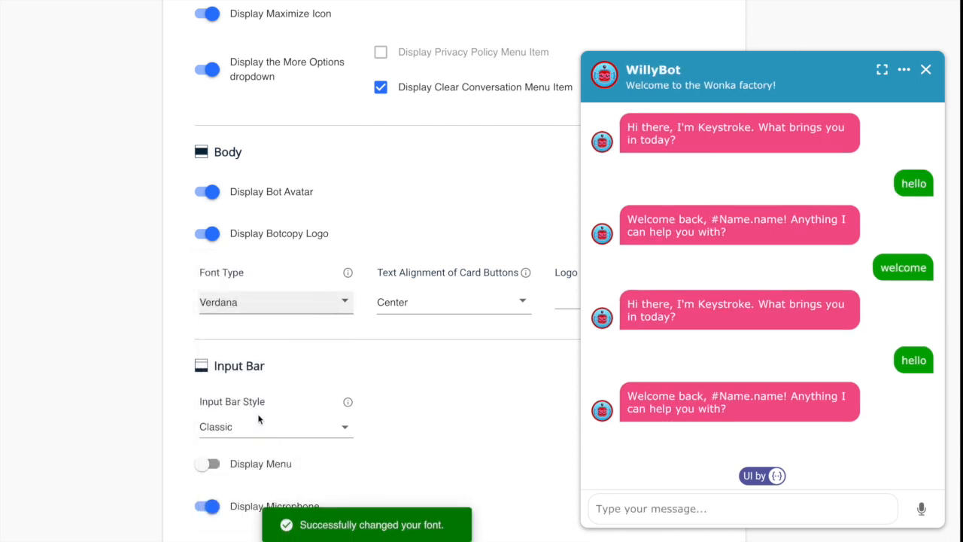
{"action": "scroll", "coordinate": [386, 387], "scroll_direction": "down", "scroll_amount": 1}
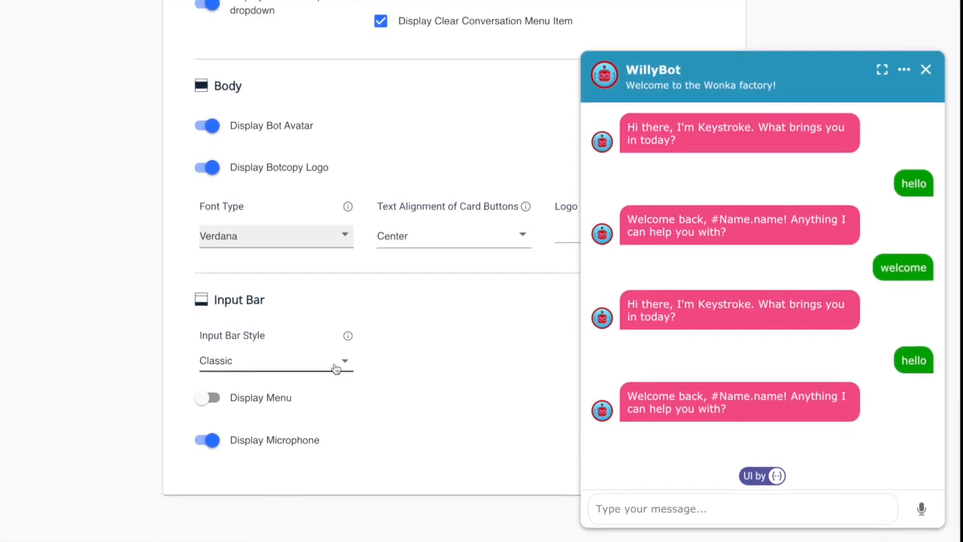
{"action": "left_click", "coordinate": [335, 367]}
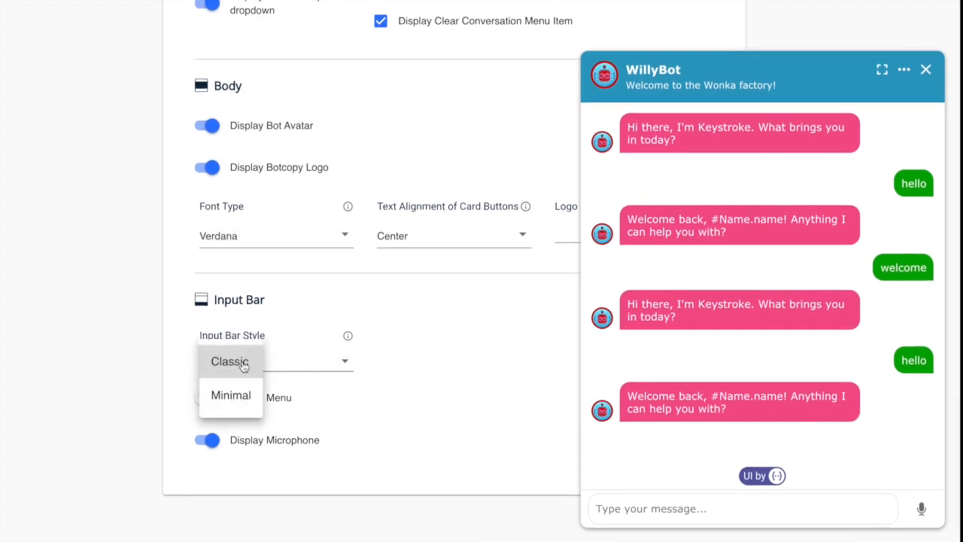
{"action": "left_click", "coordinate": [238, 397]}
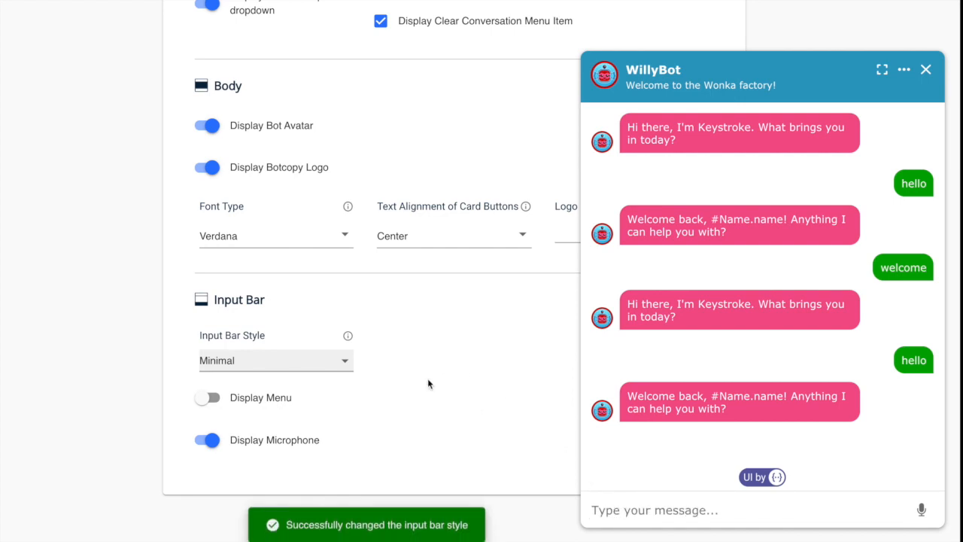
Close the chat preview and set the logo badge style to Greyscale.
{"action": "left_click", "coordinate": [926, 69]}
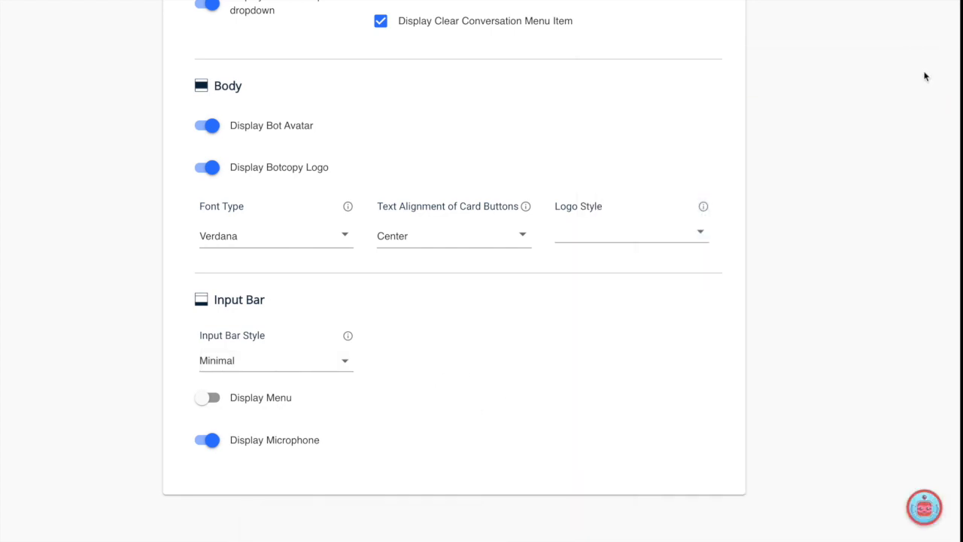
{"action": "left_click", "coordinate": [700, 233]}
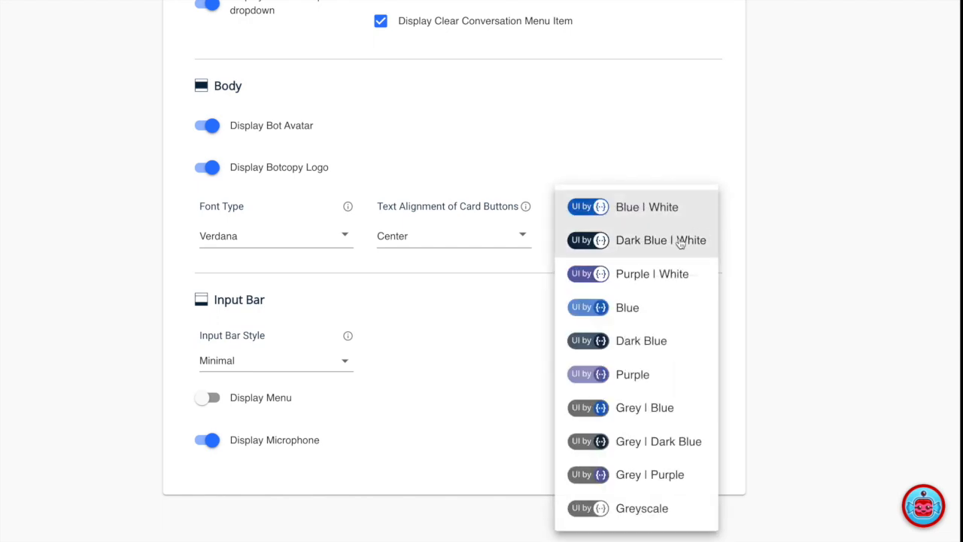
{"action": "left_click", "coordinate": [639, 511]}
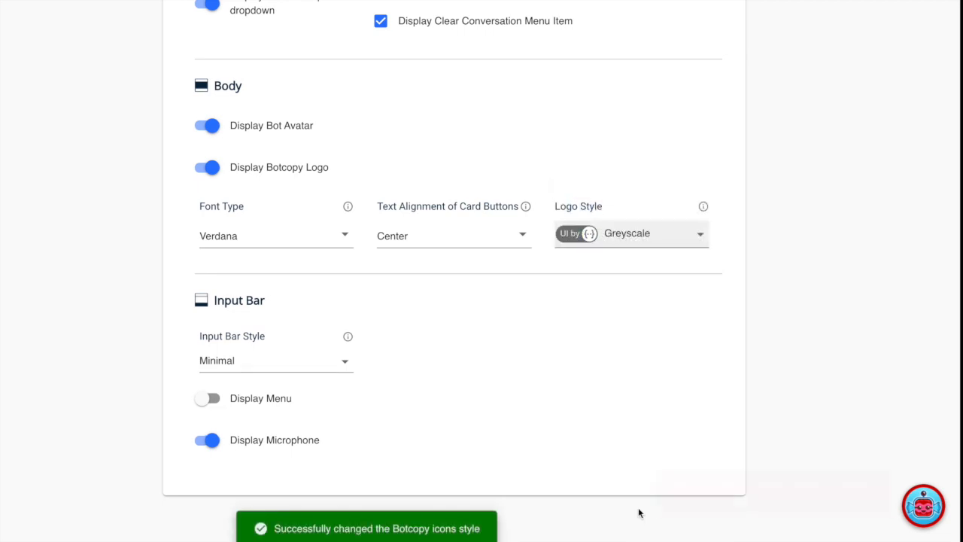
Reopen the WillyBot chat window and preview it at XL size.
{"action": "left_click", "coordinate": [671, 503]}
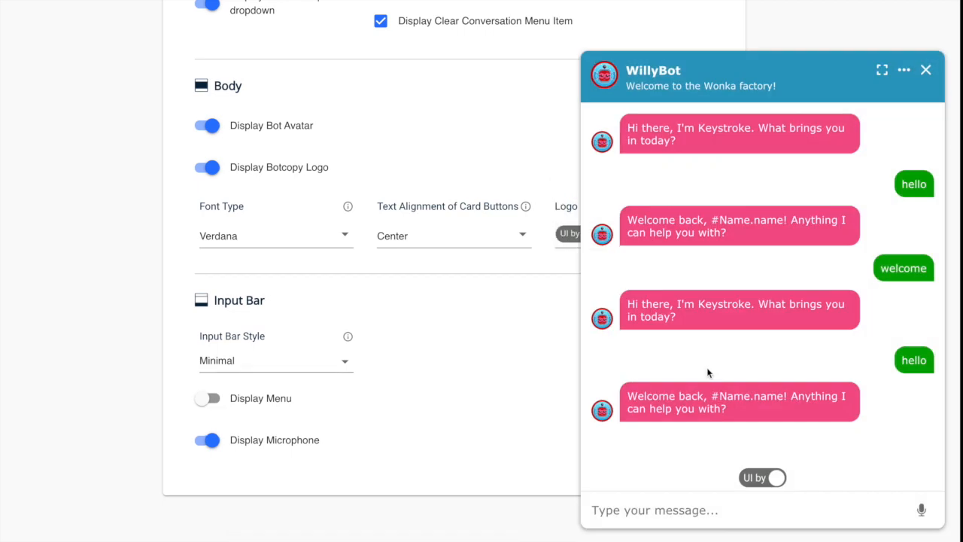
{"action": "scroll", "coordinate": [451, 236], "scroll_direction": "up", "scroll_amount": 3}
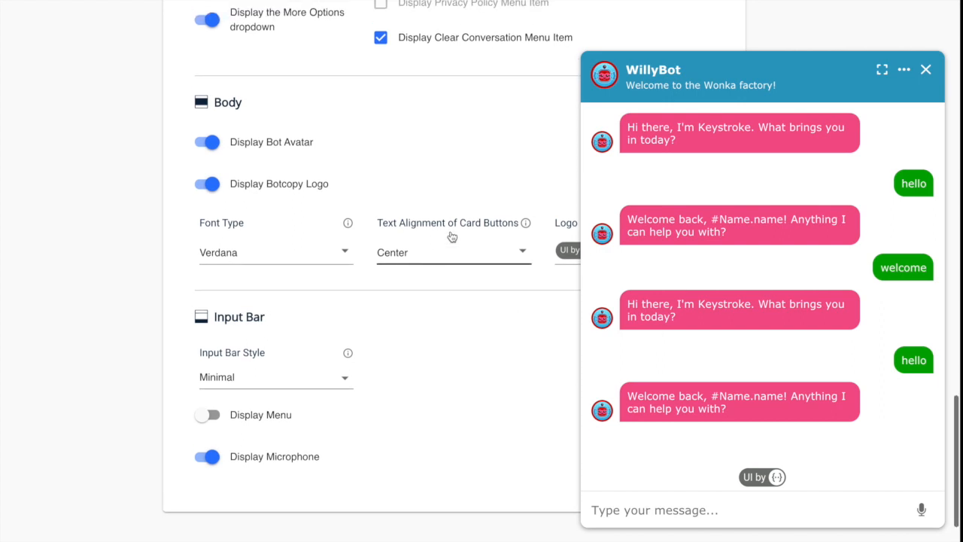
{"action": "scroll", "coordinate": [451, 237], "scroll_direction": "up", "scroll_amount": 5}
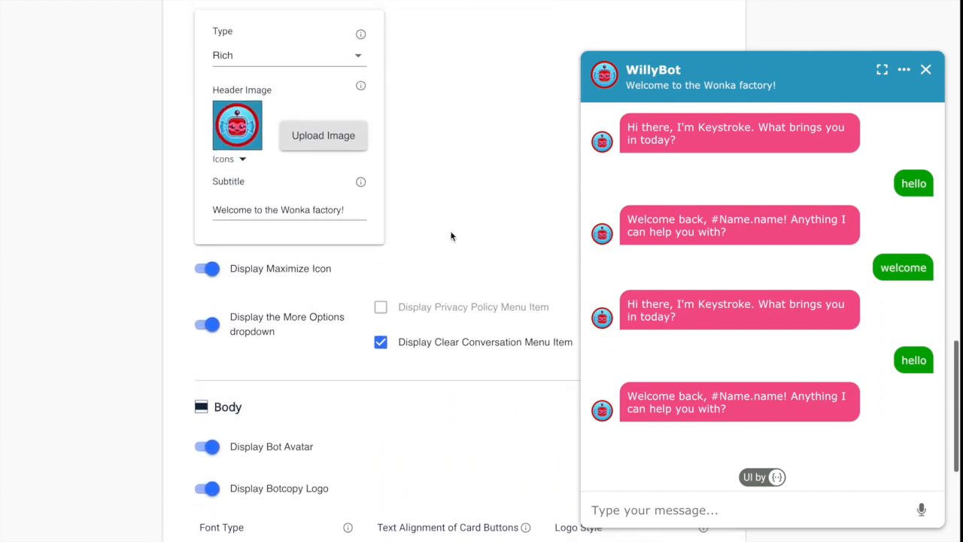
{"action": "scroll", "coordinate": [451, 236], "scroll_direction": "up", "scroll_amount": 2}
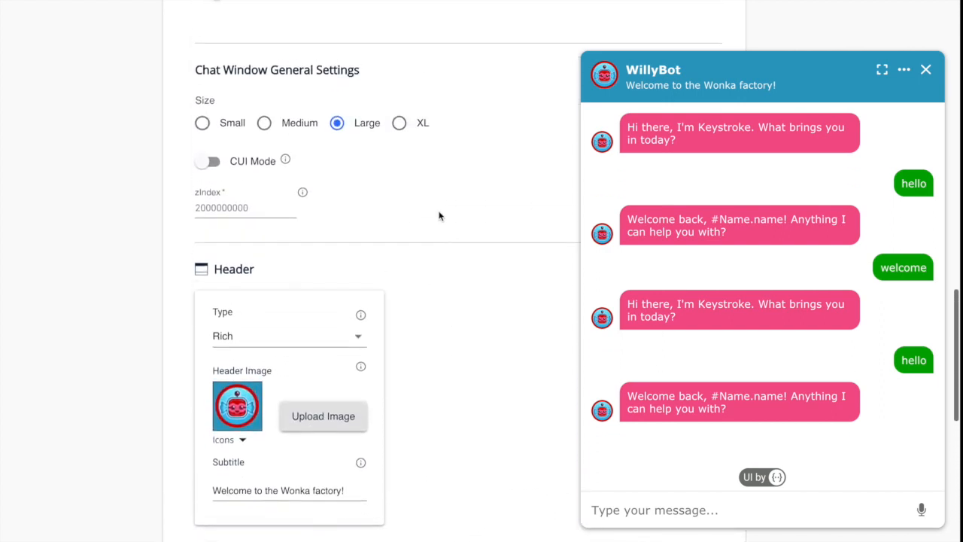
{"action": "left_click", "coordinate": [399, 125]}
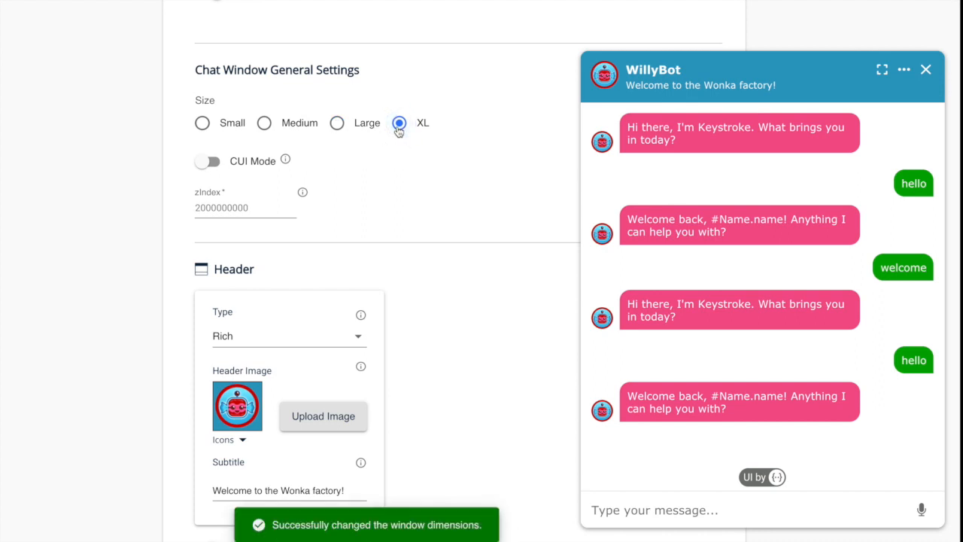
{"action": "left_click", "coordinate": [338, 124]}
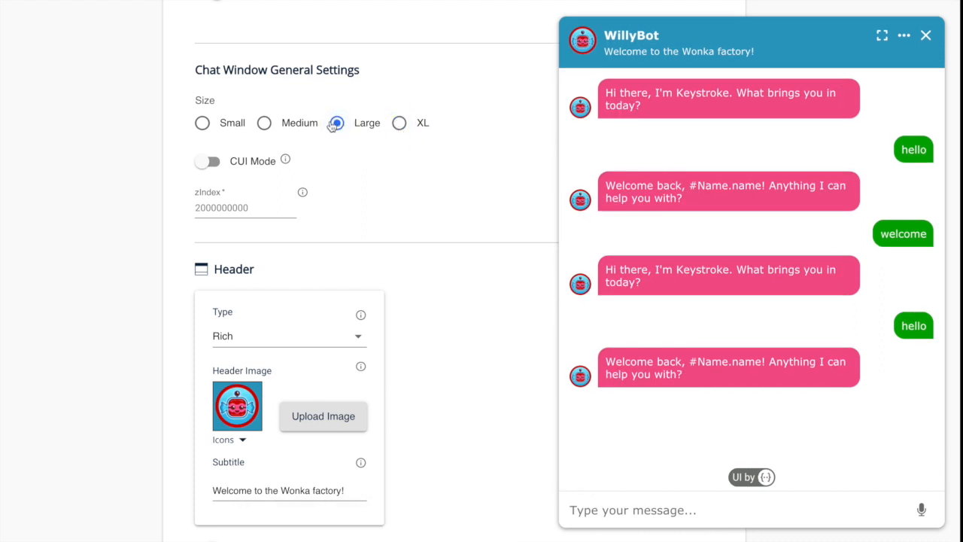
{"action": "left_click", "coordinate": [265, 124]}
{"action": "left_click", "coordinate": [201, 124]}
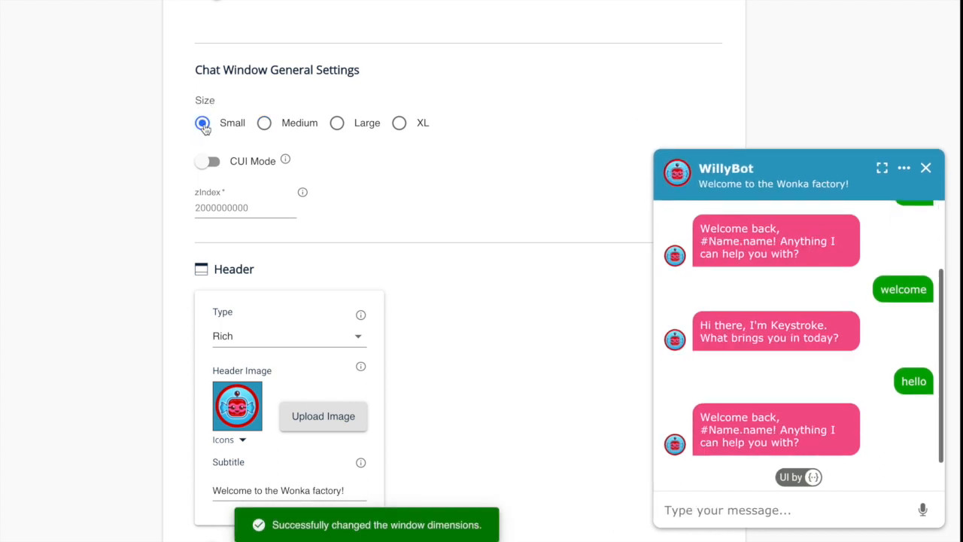
{"action": "left_click", "coordinate": [213, 162]}
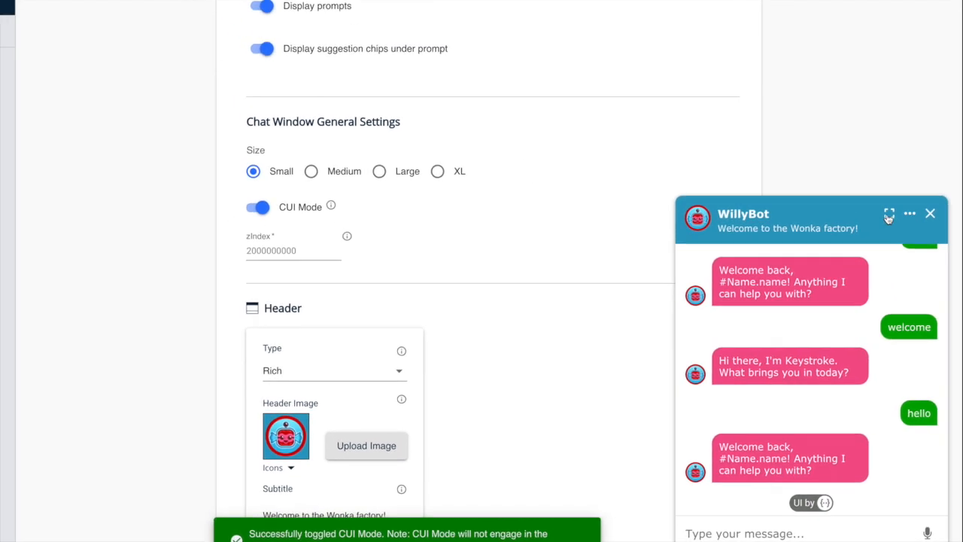
{"action": "left_click", "coordinate": [894, 248]}
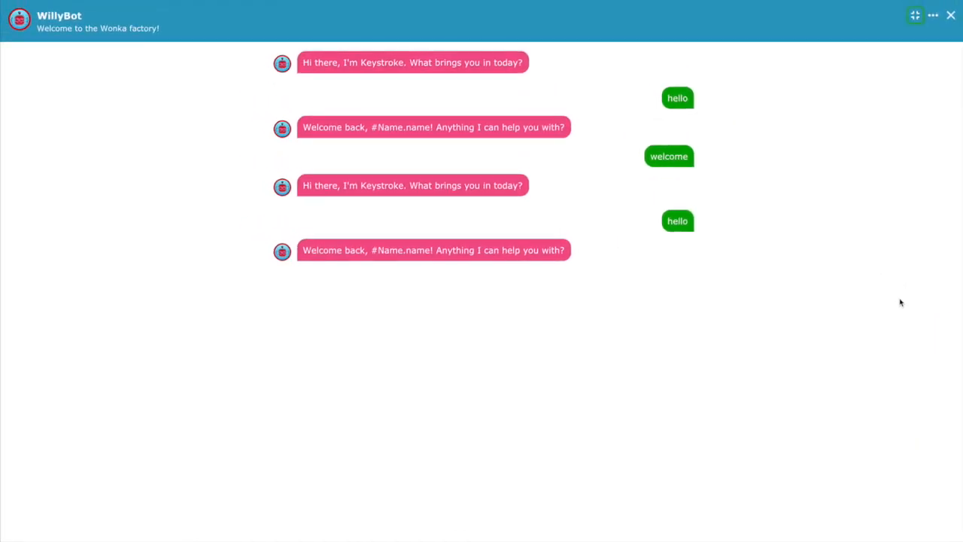
{"action": "left_click", "coordinate": [916, 17]}
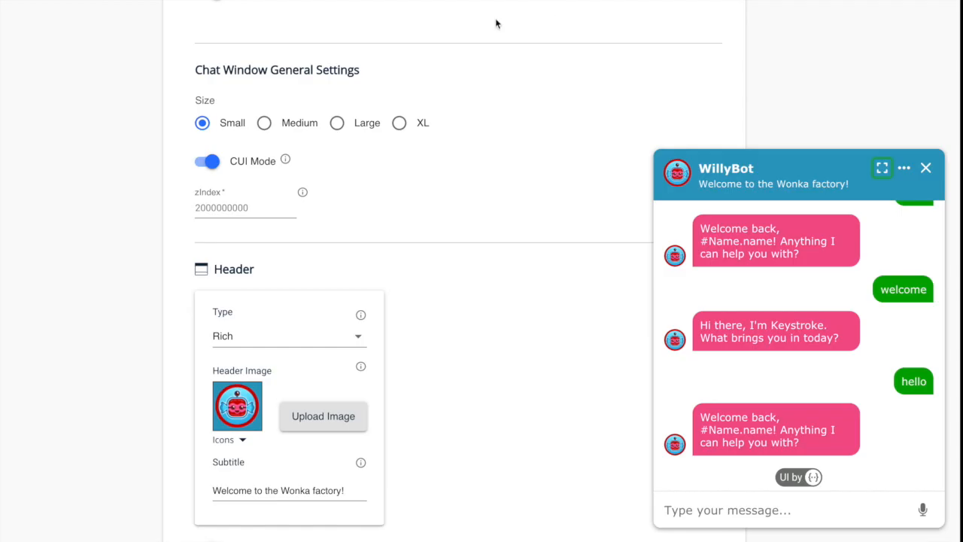
{"action": "left_click", "coordinate": [209, 161]}
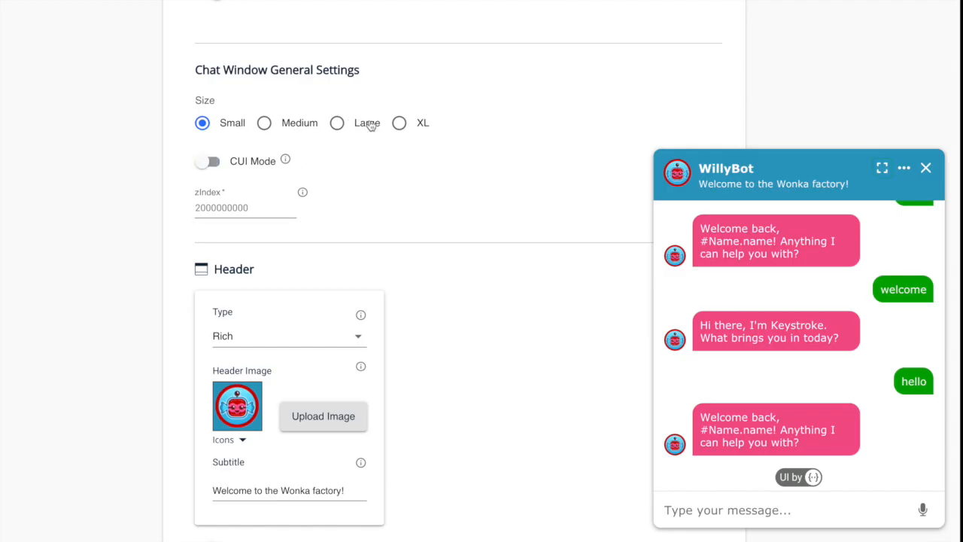
{"action": "left_click", "coordinate": [337, 123]}
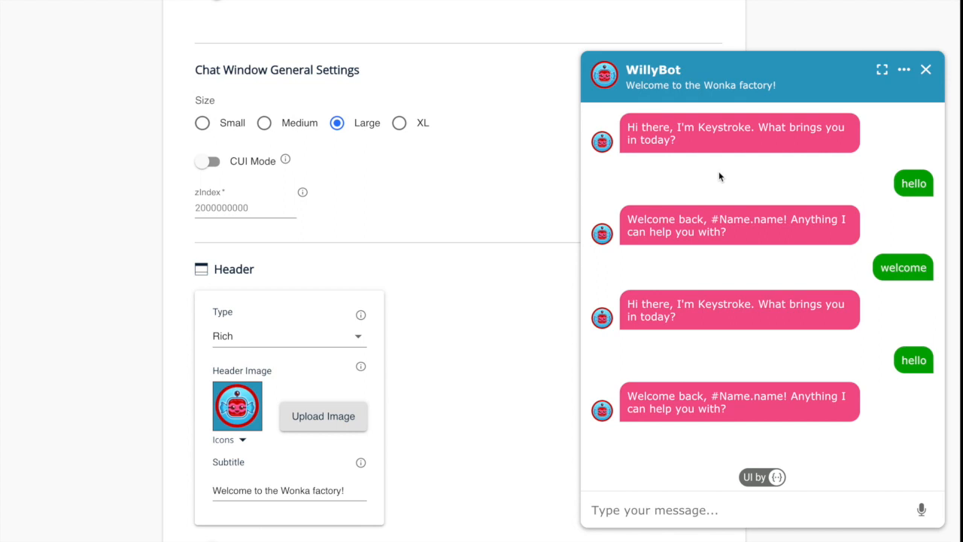
{"action": "left_click_drag", "start_coordinate": [677, 141], "coordinate": [622, 134]}
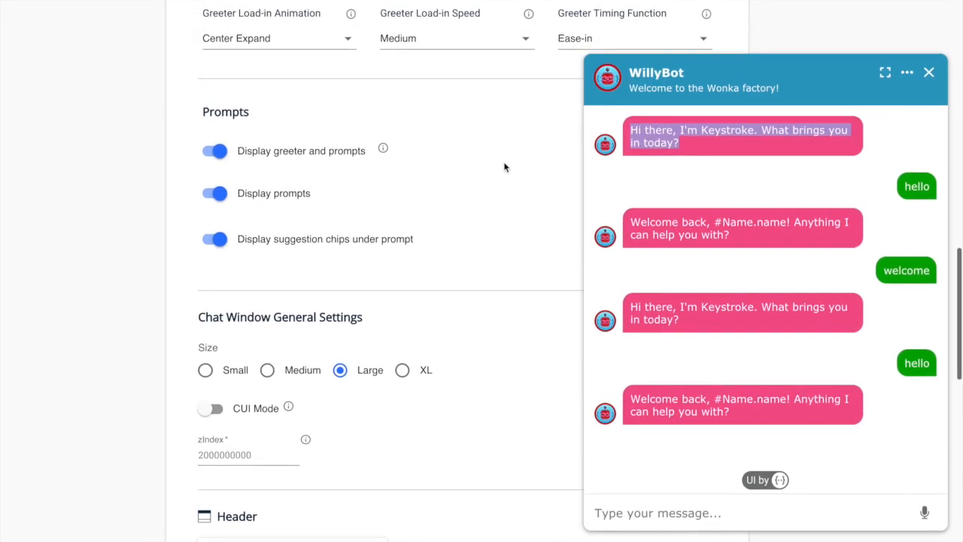
Set the greeter load-in animation to Kablam.
{"action": "scroll", "coordinate": [504, 166], "scroll_direction": "down", "scroll_amount": 1}
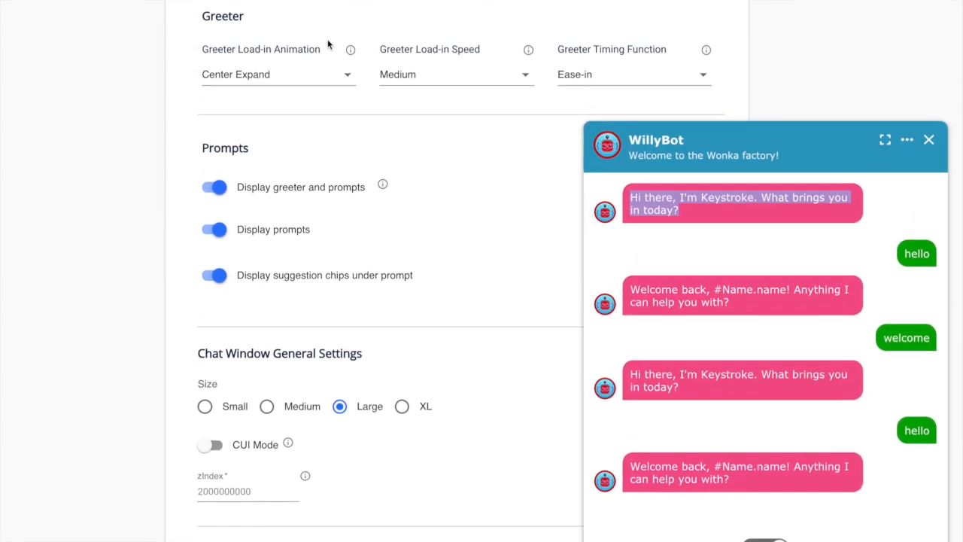
{"action": "left_click", "coordinate": [347, 73]}
{"action": "left_click", "coordinate": [277, 146]}
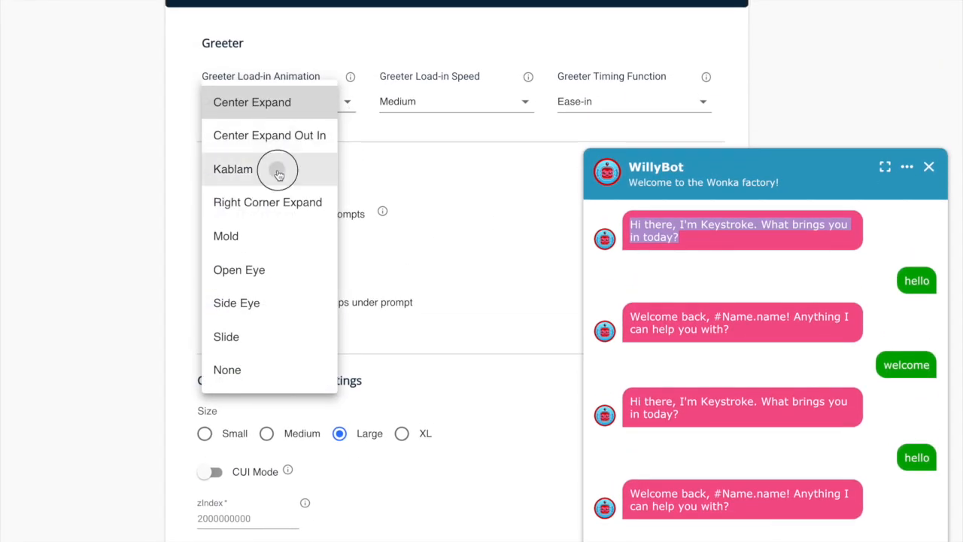
Clear the chat history, then reopen the chat from the greeter and try the FAQ A chip.
{"action": "left_click", "coordinate": [906, 167]}
{"action": "left_click", "coordinate": [873, 205]}
{"action": "left_click", "coordinate": [711, 257]}
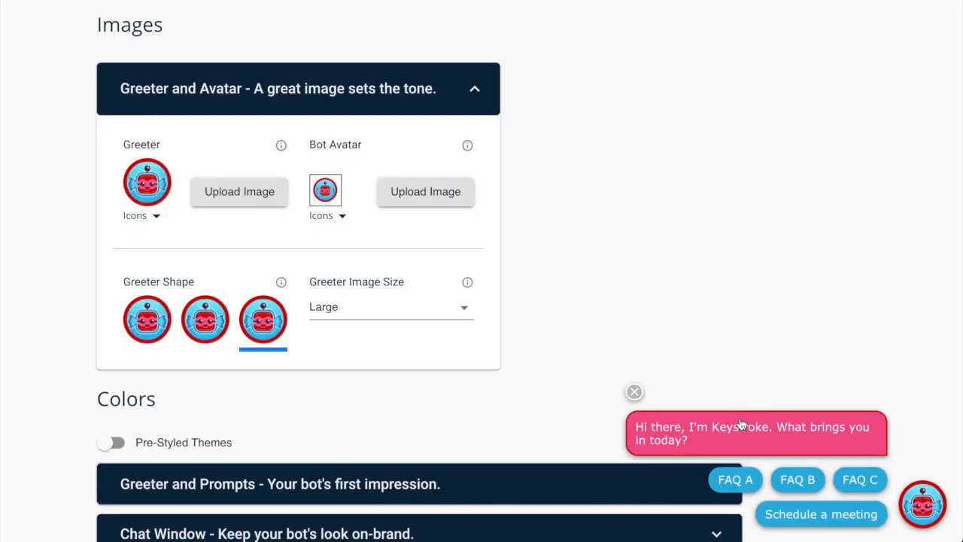
{"action": "left_click", "coordinate": [522, 316]}
{"action": "left_click", "coordinate": [612, 140]}
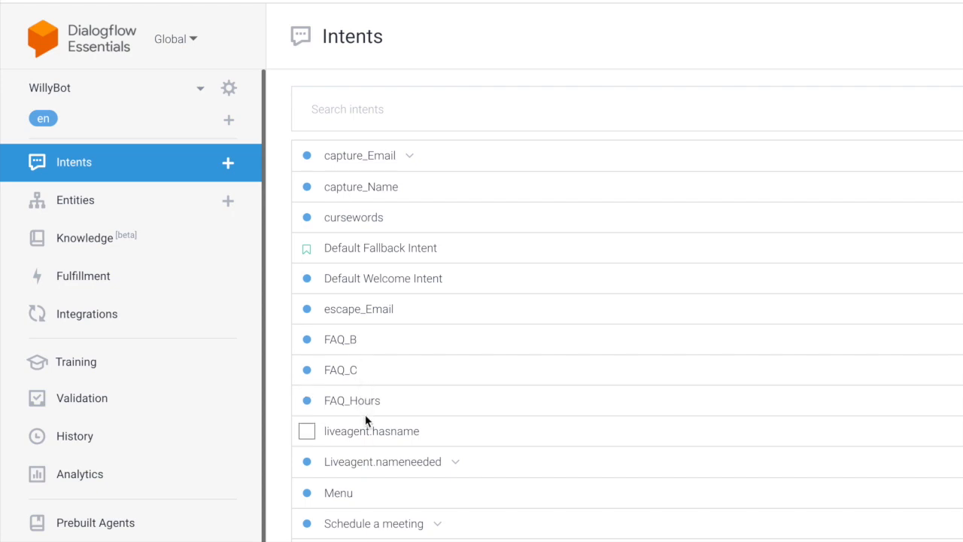
In Default Welcome Intent, replace response line 1 with 'Hi, I'm WillyBot. Here to help you with everything Wonka...' and fix the 'furst' typo.
{"action": "left_click", "coordinate": [392, 280]}
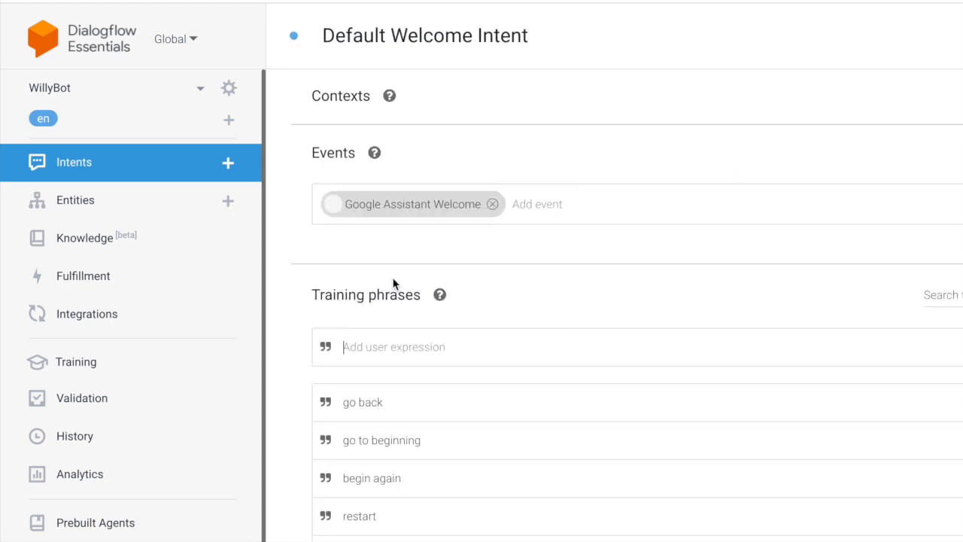
{"action": "scroll", "coordinate": [406, 376], "scroll_direction": "down", "scroll_amount": 15}
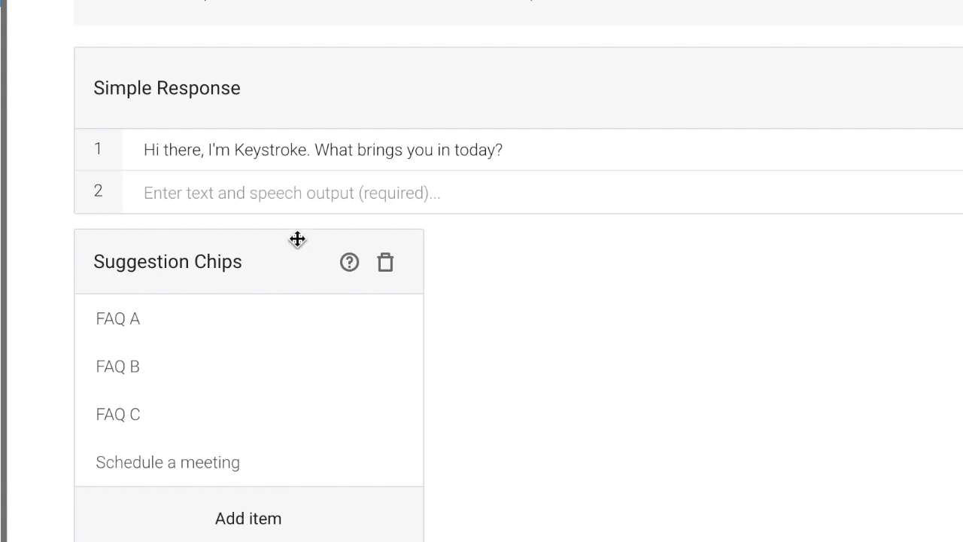
{"action": "left_click_drag", "start_coordinate": [520, 149], "coordinate": [140, 156]}
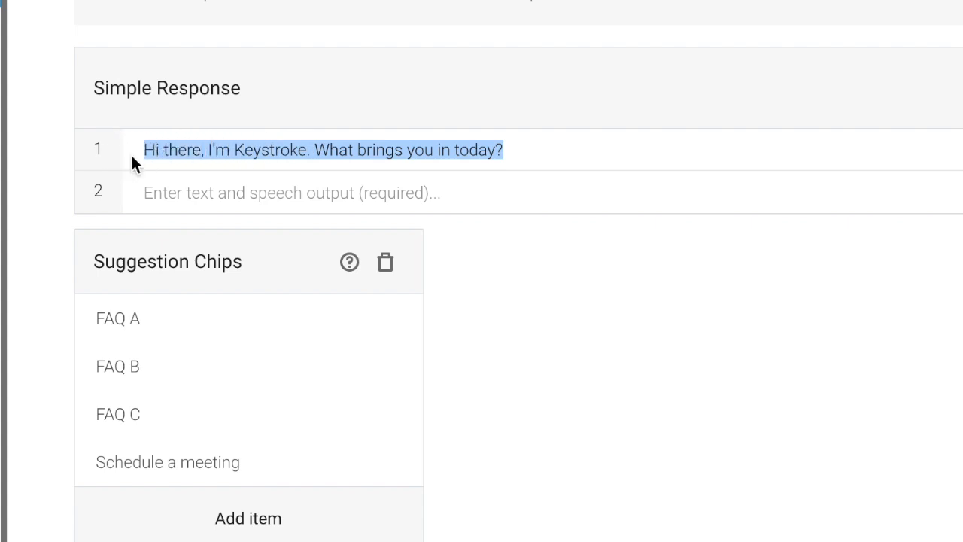
{"action": "type", "text": "Hi, I'm Will"}
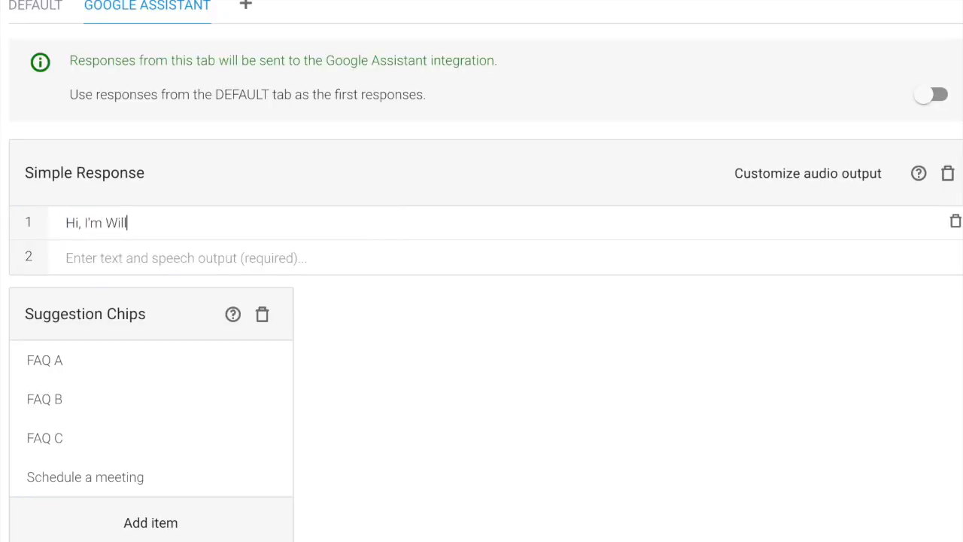
{"action": "type", "text": "yBot. Here to help you with everything"}
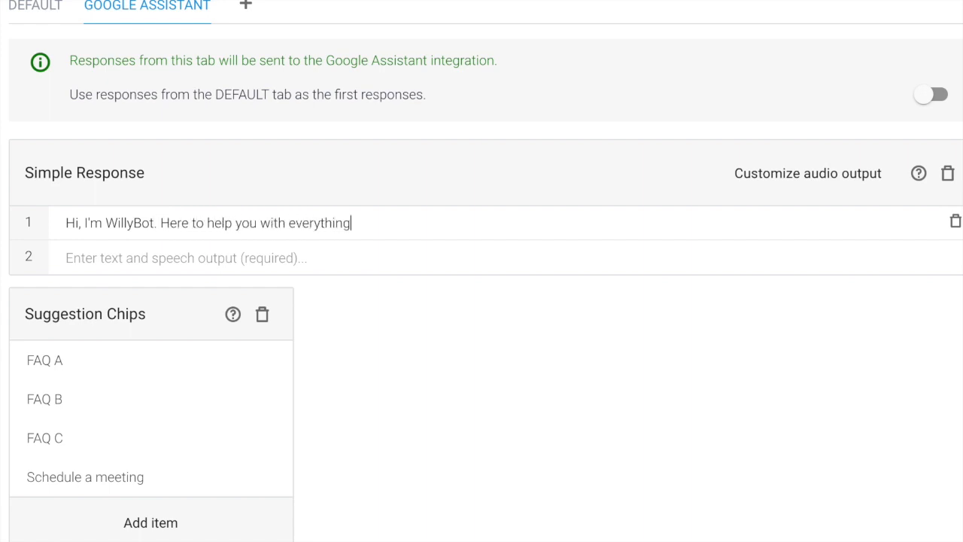
{"action": "type", "text": " Wonka. What would "}
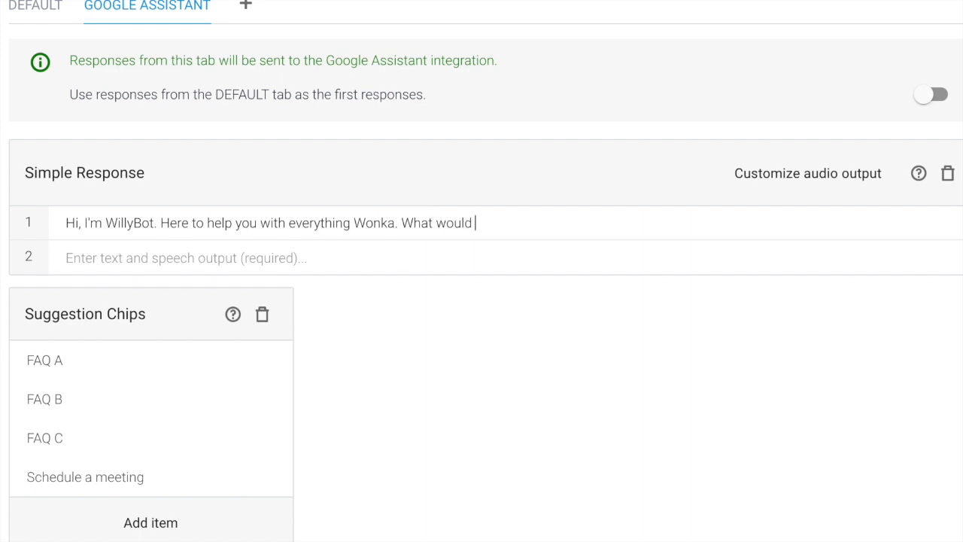
{"action": "type", "text": "you like to know about furst? Choose from below."}
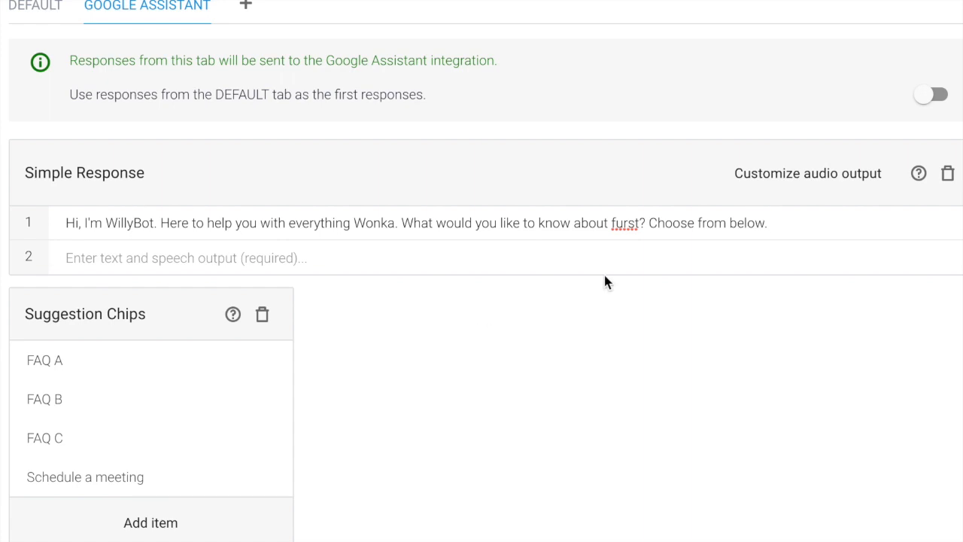
{"action": "left_click", "coordinate": [624, 223]}
{"action": "key", "text": "BackSpace"}
{"action": "type", "text": "i"}
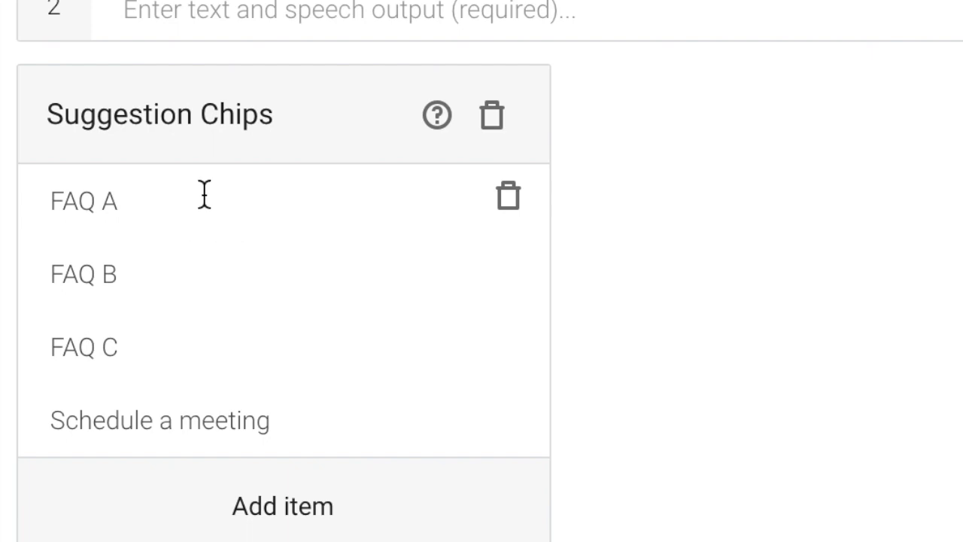
Rename the four chips to Products, Hours, Tours and Talk to an Oompa Loompa, then save.
{"action": "triple_click", "coordinate": [205, 200]}
{"action": "type", "text": "Products"}
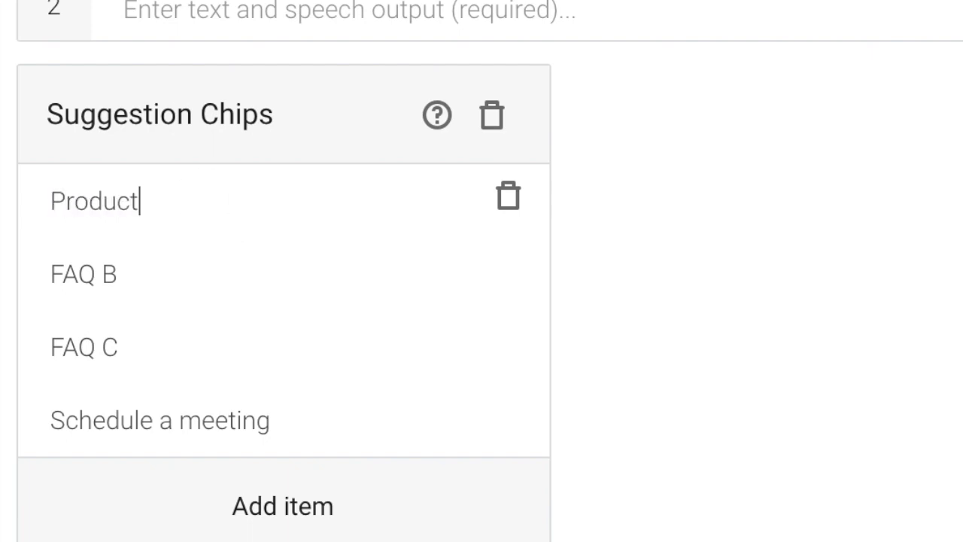
{"action": "double_click", "coordinate": [149, 270]}
{"action": "left_click", "coordinate": [149, 269]}
{"action": "type", "text": "Hours"}
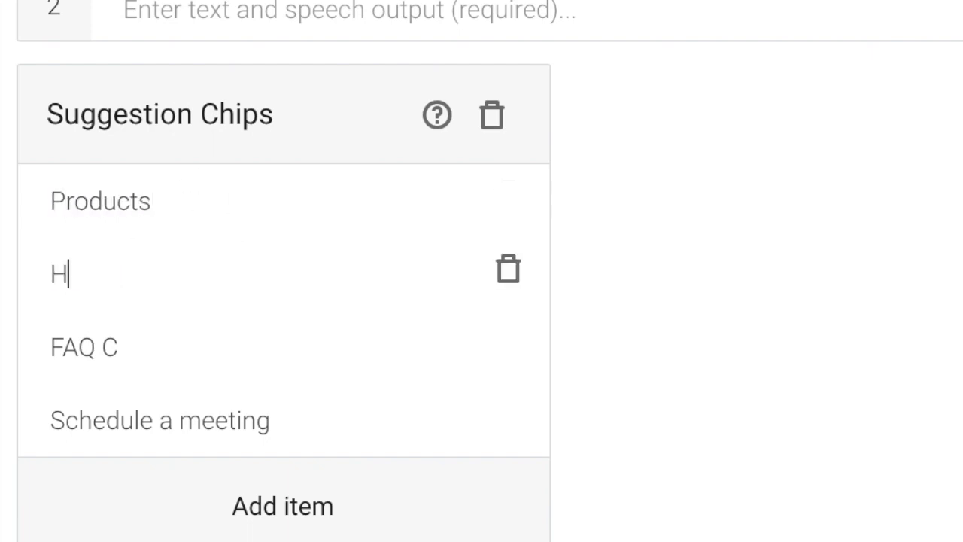
{"action": "triple_click", "coordinate": [158, 344]}
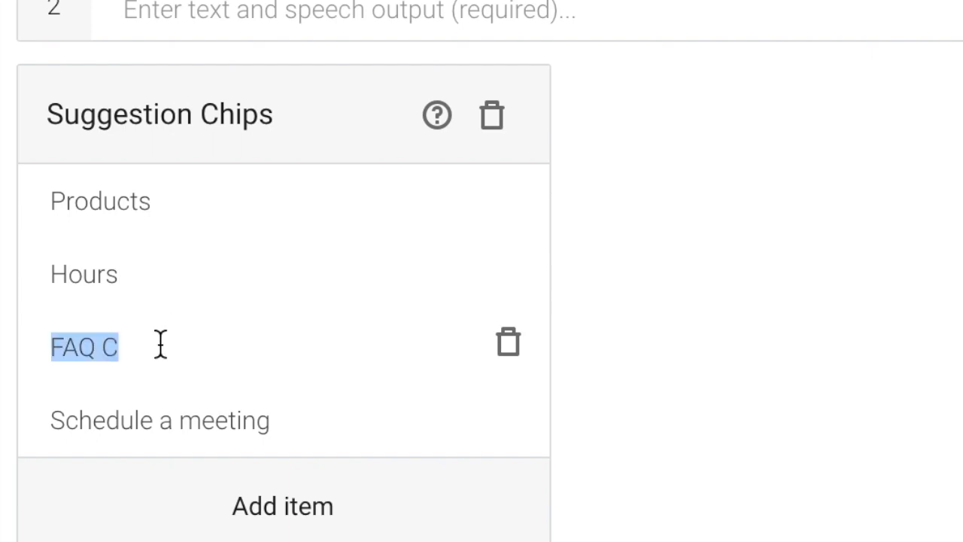
{"action": "type", "text": "Tours"}
{"action": "left_click_drag", "start_coordinate": [282, 420], "coordinate": [19, 433]}
{"action": "type", "text": "Talk to an Oompa"}
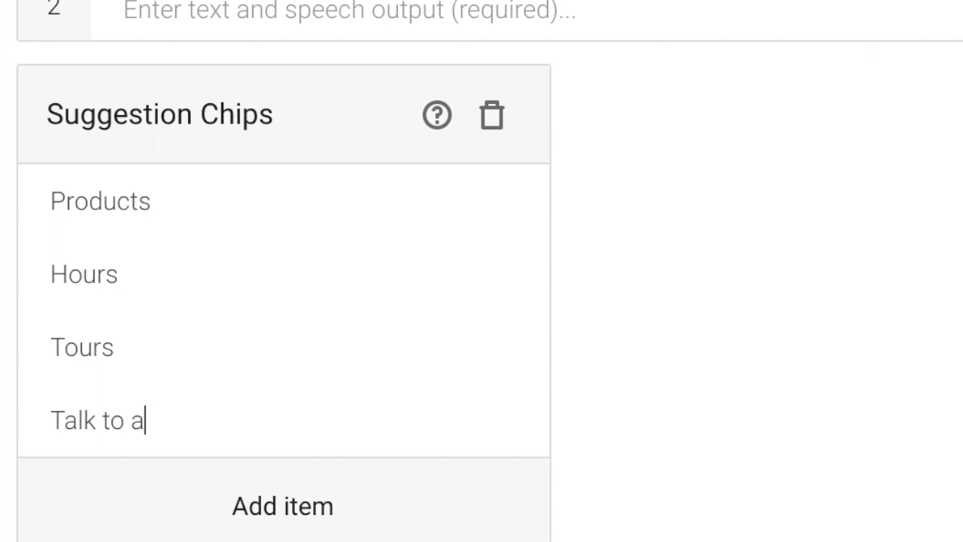
{"action": "type", "text": " Loompa"}
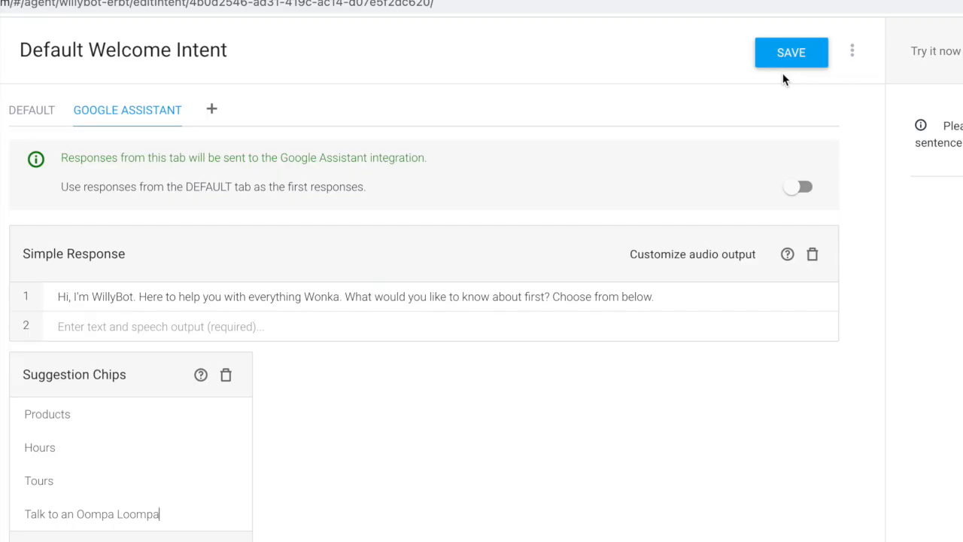
{"action": "left_click", "coordinate": [795, 61]}
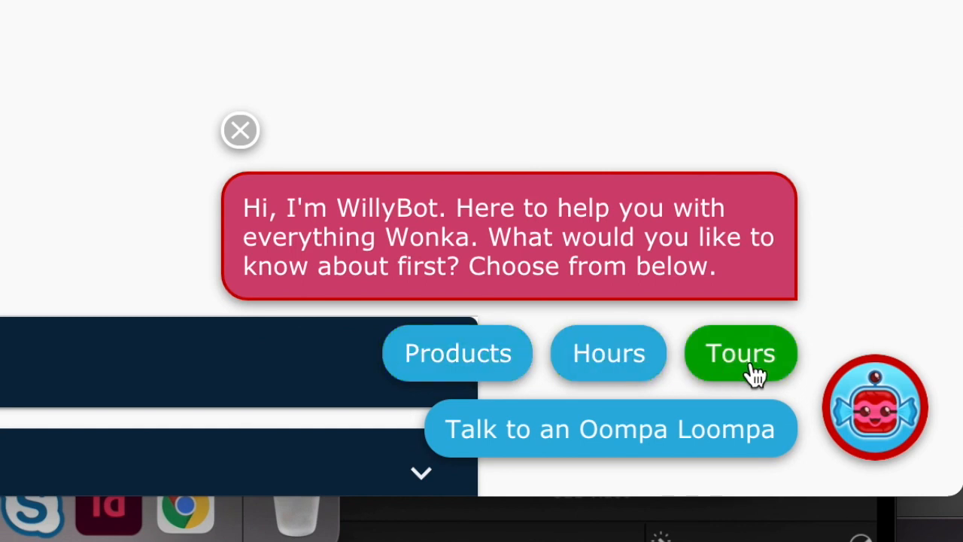
Open the WillyBot chat window from its greeting bubble.
{"action": "left_click", "coordinate": [527, 229]}
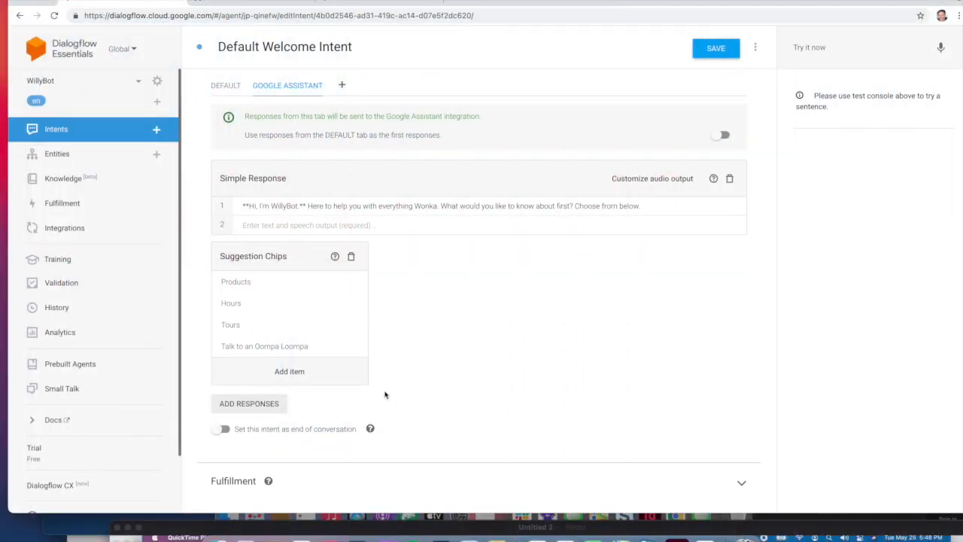
Open the FAQ_B intent from the intents list and rename it Products.
{"action": "left_click_drag", "start_coordinate": [221, 278], "coordinate": [114, 270]}
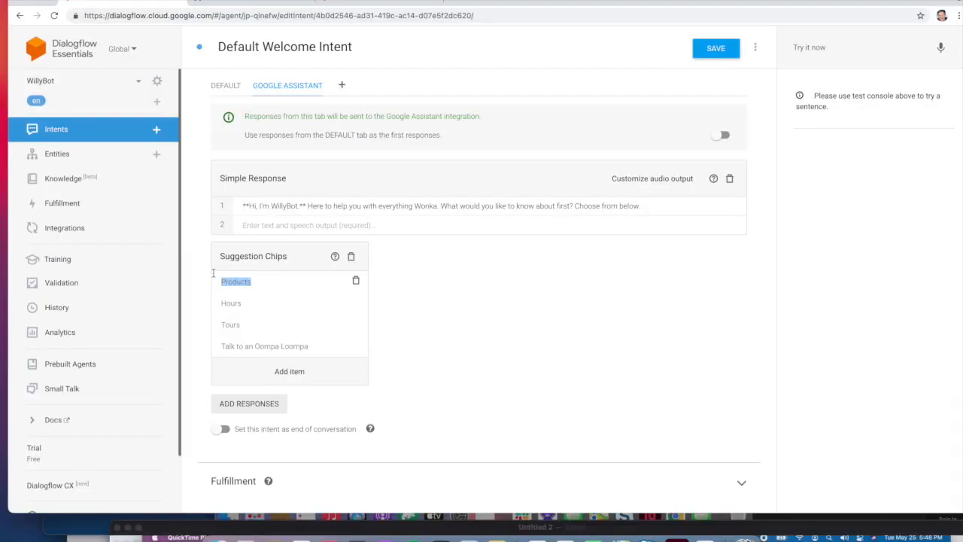
{"action": "left_click", "coordinate": [200, 227]}
{"action": "left_click", "coordinate": [125, 130]}
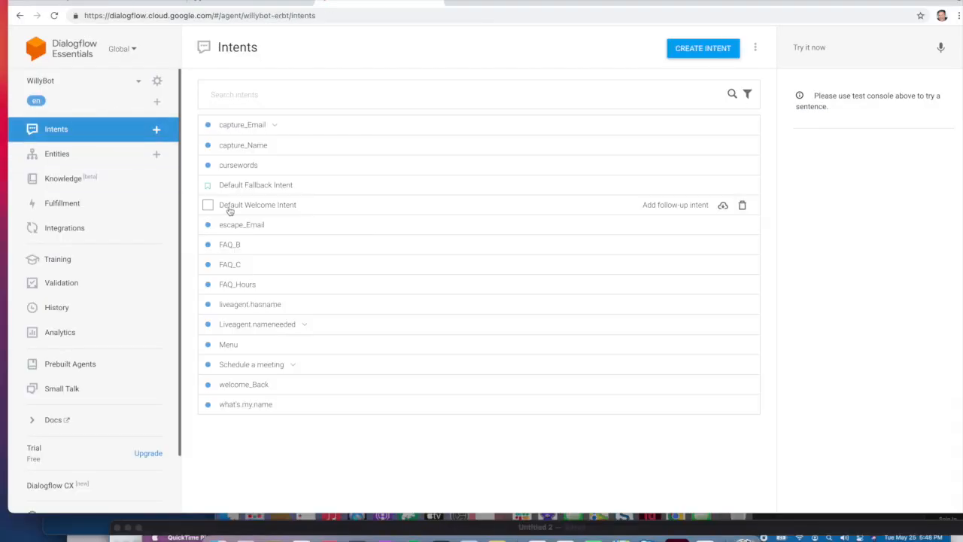
{"action": "left_click", "coordinate": [230, 245]}
{"action": "double_click", "coordinate": [225, 42]}
{"action": "type", "text": "Products"}
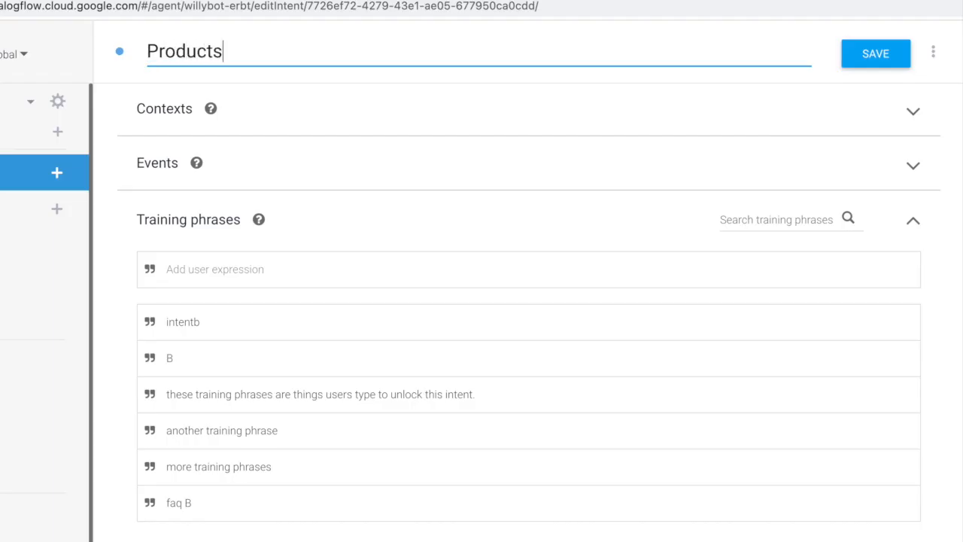
Add training phrases: products, see product, see candy, order products, order, view your selection, what kind of candy do you have?
{"action": "left_click", "coordinate": [216, 269]}
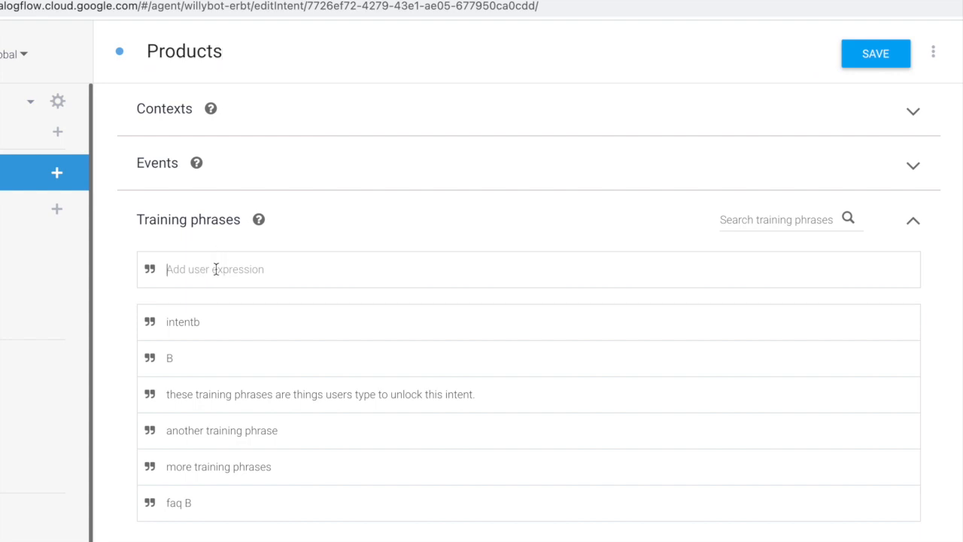
{"action": "type", "text": "products"}
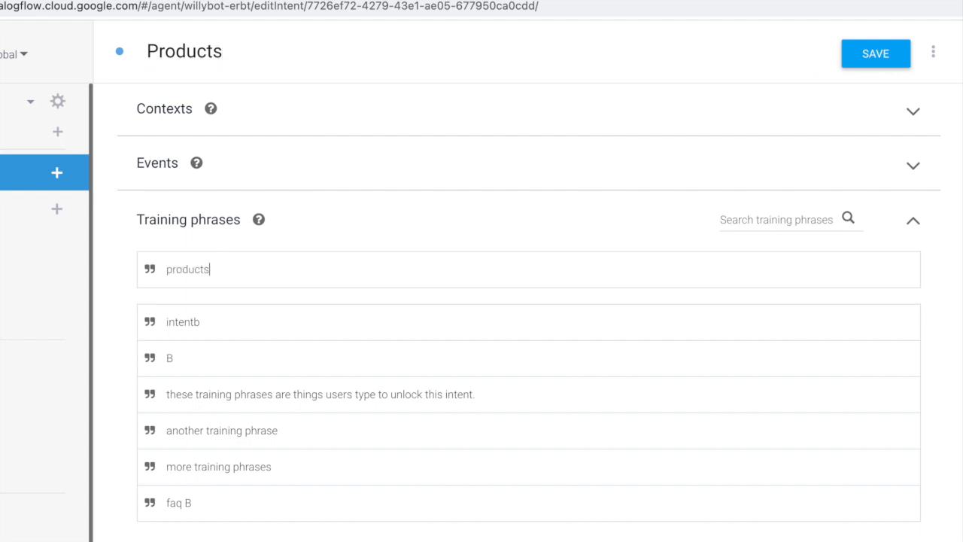
{"action": "key", "text": "Return"}
{"action": "type", "text": "see products"}
{"action": "key", "text": "Return"}
{"action": "type", "text": "see candy"}
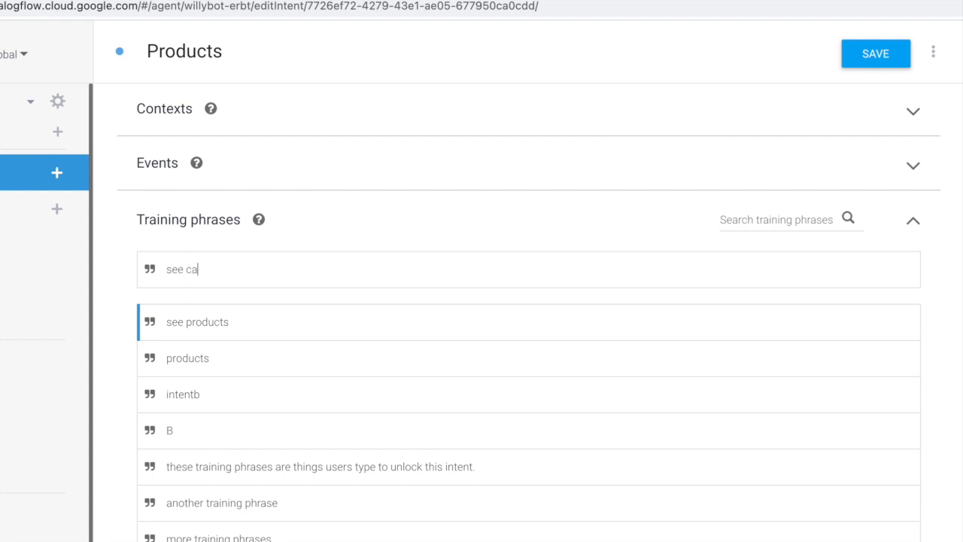
{"action": "key", "text": "Return"}
{"action": "type", "text": "order products"}
{"action": "key", "text": "Return"}
{"action": "type", "text": "order"}
{"action": "key", "text": "Return"}
{"action": "type", "text": "view your selection"}
{"action": "key", "text": "Return"}
{"action": "type", "text": "what kind of candy do you have?"}
{"action": "key", "text": "Return"}
Delete the six old placeholder training phrases.
{"action": "scroll", "coordinate": [901, 391], "scroll_direction": "down", "scroll_amount": 5}
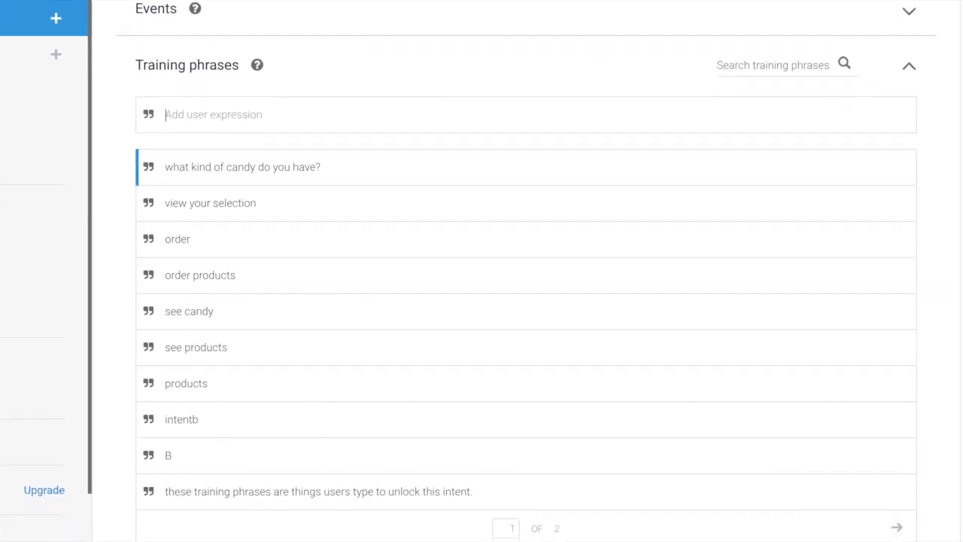
{"action": "left_click", "coordinate": [900, 391]}
{"action": "left_click", "coordinate": [900, 392]}
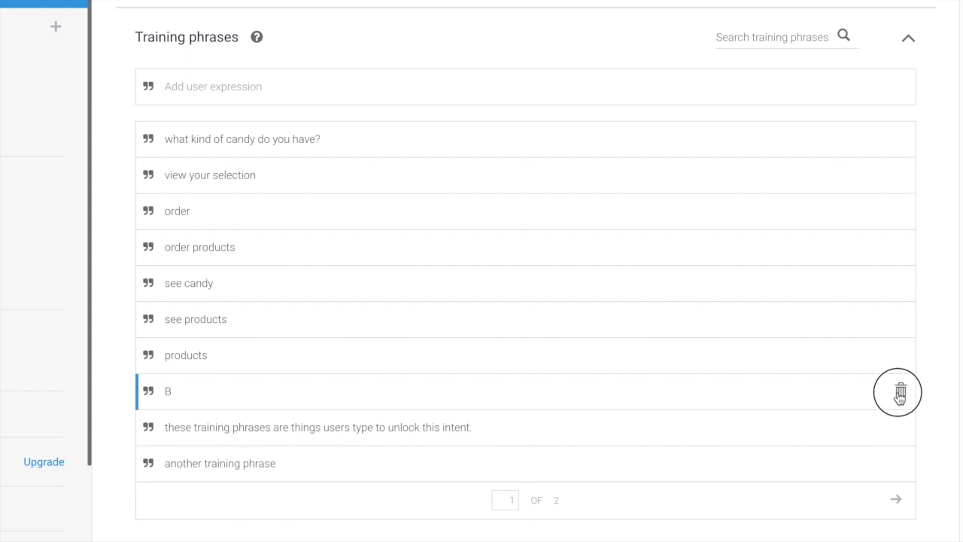
{"action": "left_click", "coordinate": [901, 391]}
{"action": "left_click", "coordinate": [900, 392]}
{"action": "left_click", "coordinate": [901, 391]}
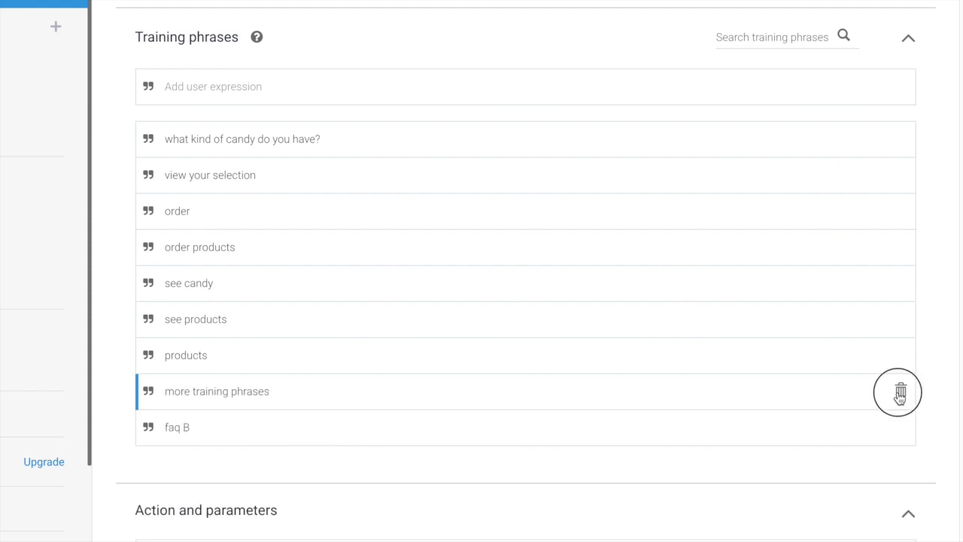
{"action": "left_click", "coordinate": [901, 391]}
{"action": "scroll", "coordinate": [492, 445], "scroll_direction": "down", "scroll_amount": 6}
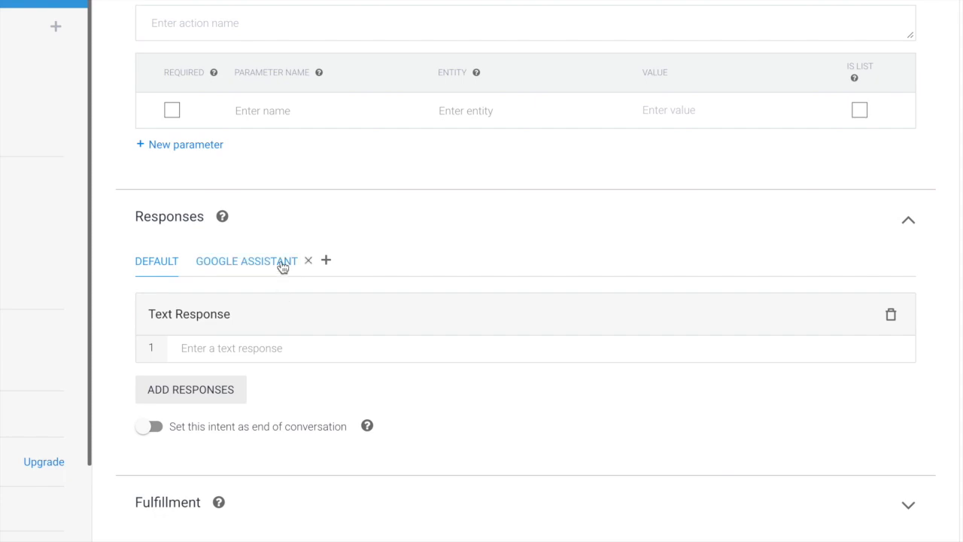
Change the Google Assistant response to 'Take a ride on a carousel of candy! 👇' and remove the suggestion chips.
{"action": "left_click", "coordinate": [283, 268]}
{"action": "triple_click", "coordinate": [240, 441]}
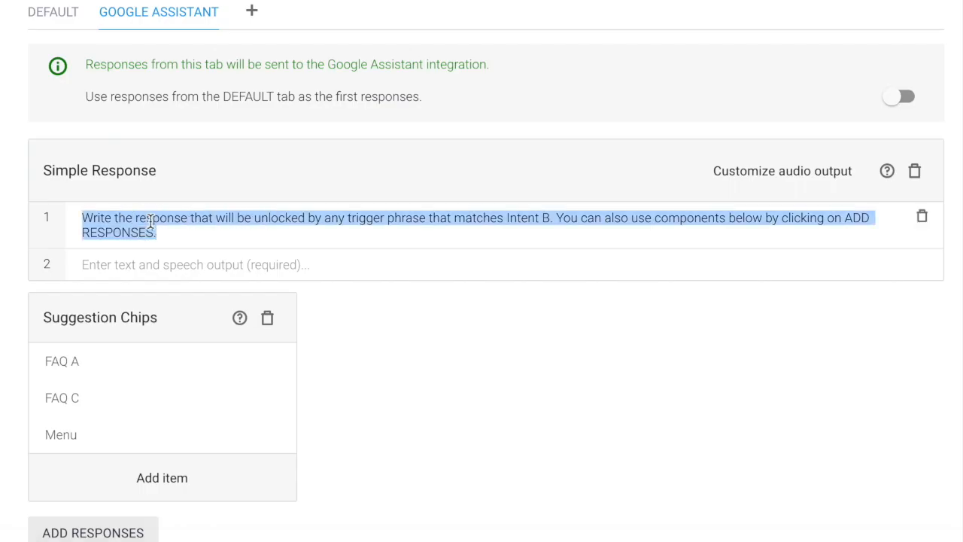
{"action": "type", "text": "T"}
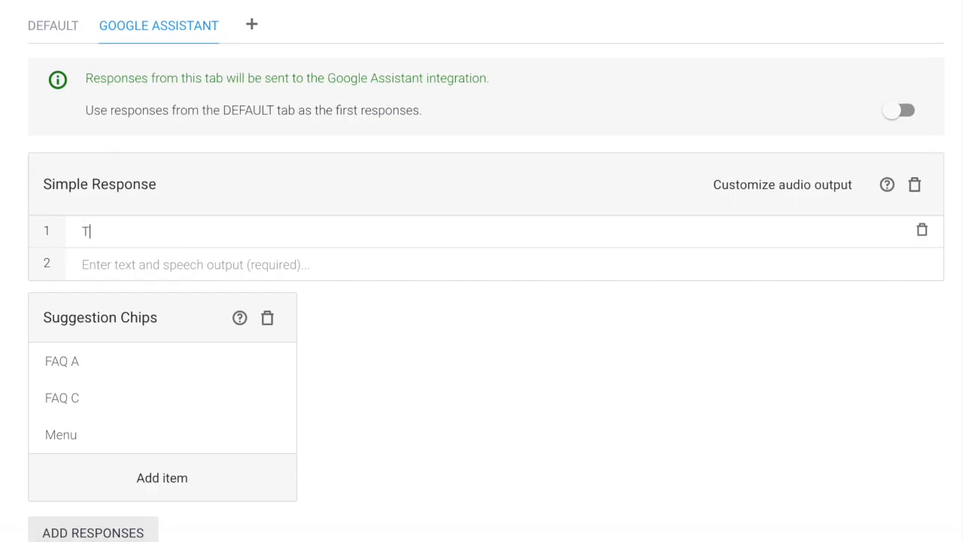
{"action": "type", "text": "ake a ride on a carouse"}
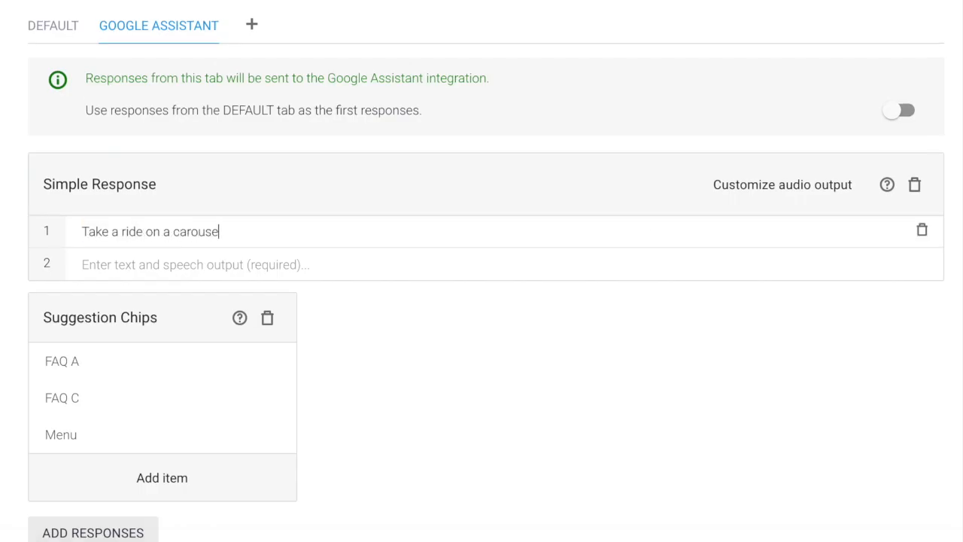
{"action": "type", "text": "l of candy!"}
{"action": "type", "text": "👇"}
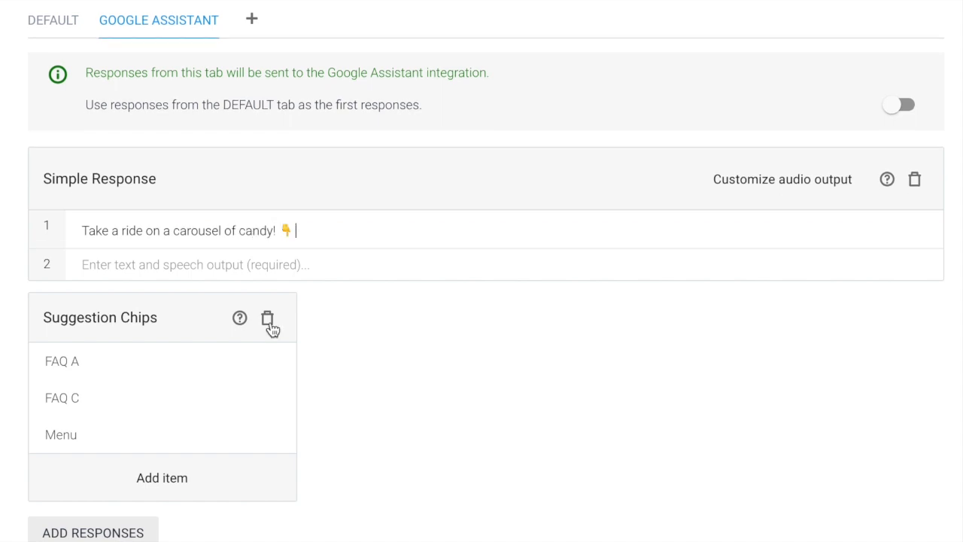
{"action": "left_click", "coordinate": [268, 317]}
Add six Carousel Card responses.
{"action": "scroll", "coordinate": [232, 351], "scroll_direction": "down", "scroll_amount": 2}
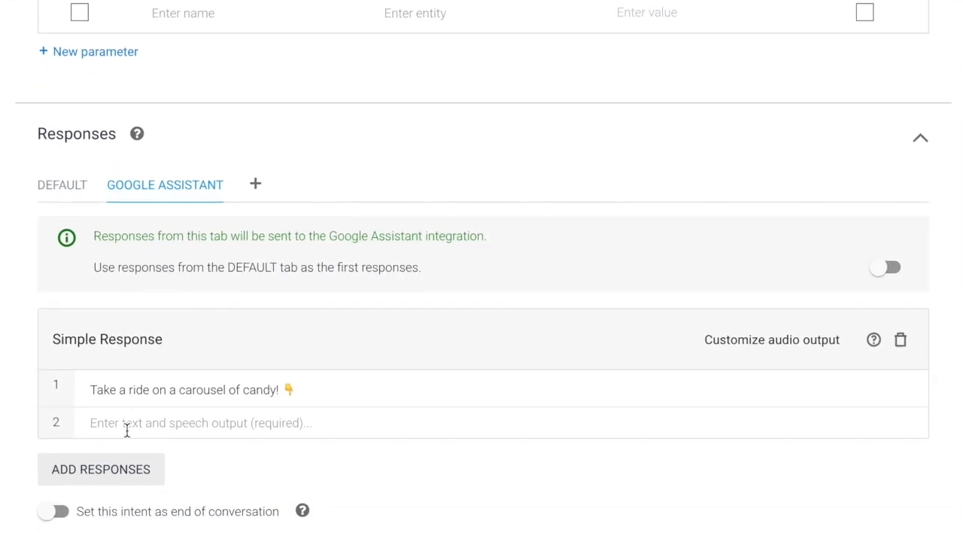
{"action": "left_click", "coordinate": [124, 383]}
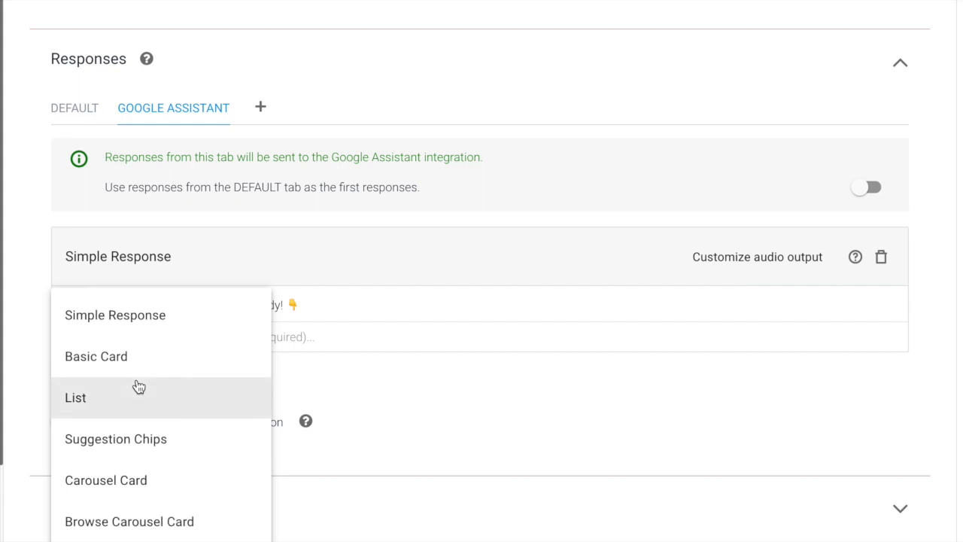
{"action": "left_click", "coordinate": [128, 481]}
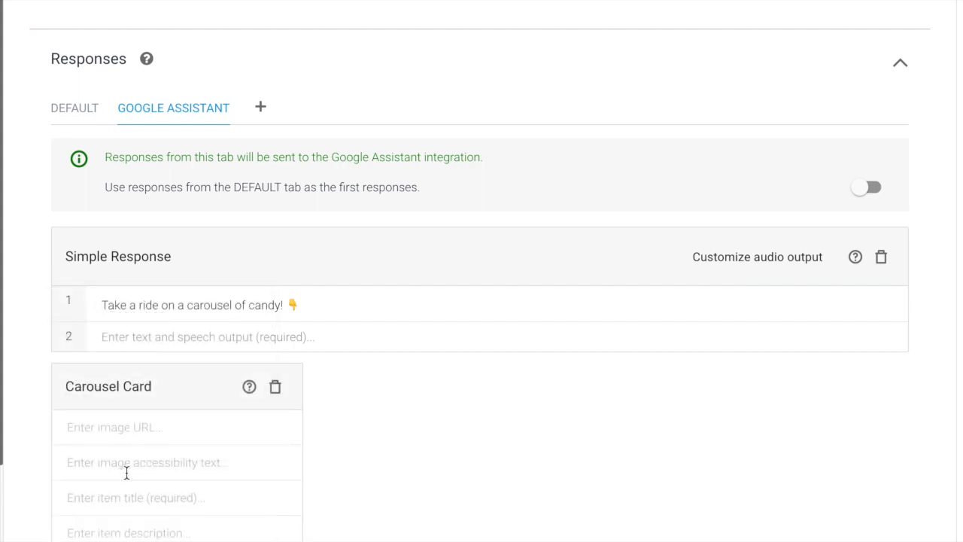
{"action": "scroll", "coordinate": [126, 472], "scroll_direction": "down", "scroll_amount": 4}
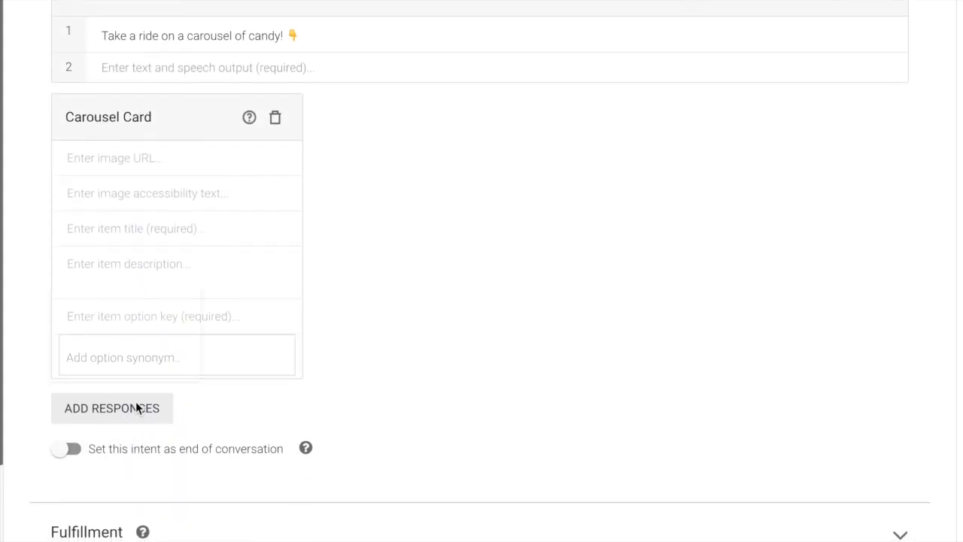
{"action": "left_click", "coordinate": [136, 403]}
{"action": "left_click", "coordinate": [119, 479]}
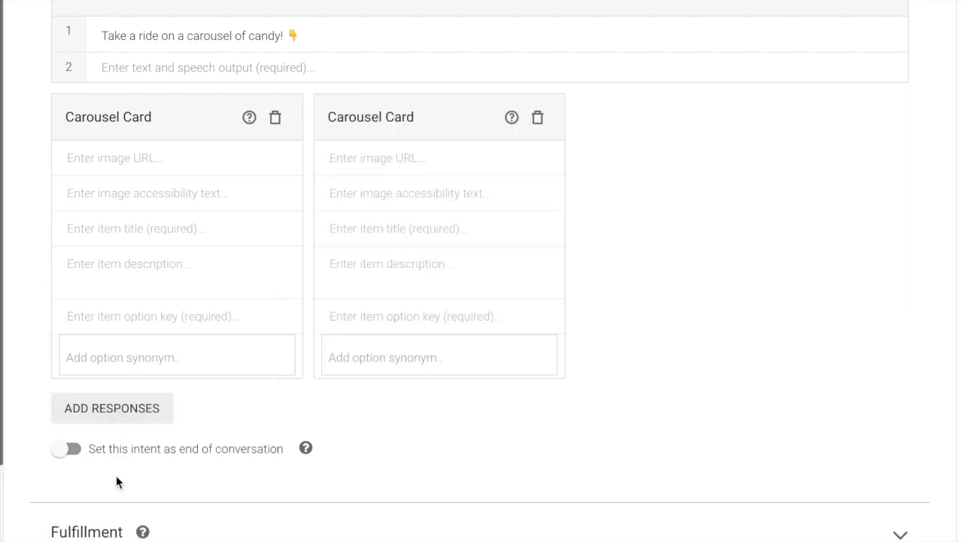
{"action": "left_click", "coordinate": [118, 406]}
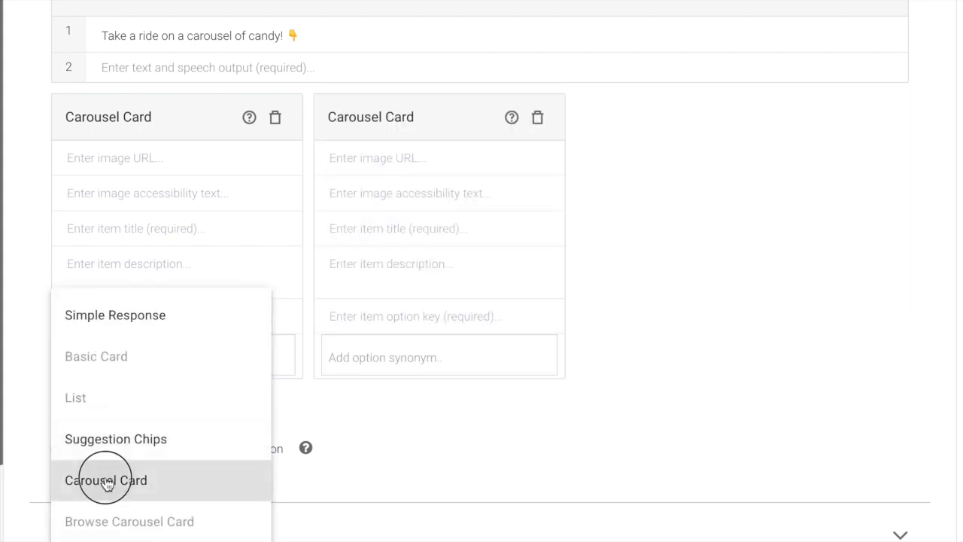
{"action": "left_click", "coordinate": [105, 482]}
{"action": "left_click", "coordinate": [120, 414]}
{"action": "left_click", "coordinate": [111, 478]}
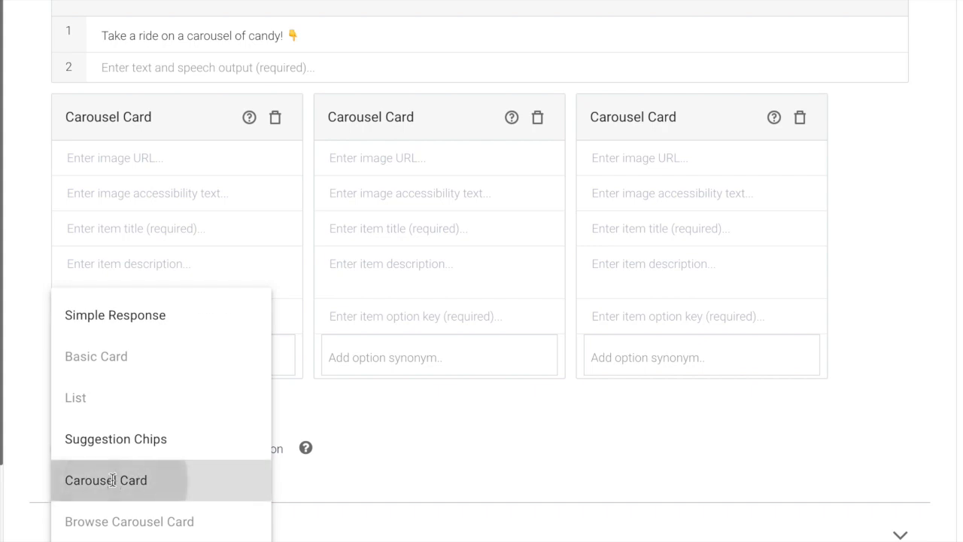
{"action": "scroll", "coordinate": [128, 415], "scroll_direction": "down", "scroll_amount": 4}
{"action": "left_click", "coordinate": [135, 382]}
{"action": "left_click", "coordinate": [113, 481]}
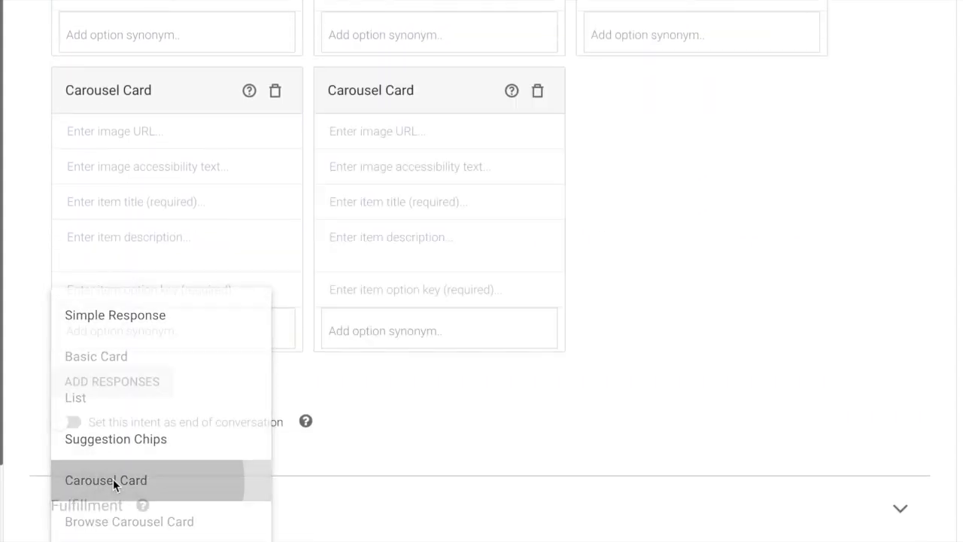
{"action": "left_click", "coordinate": [131, 379]}
{"action": "left_click", "coordinate": [107, 482]}
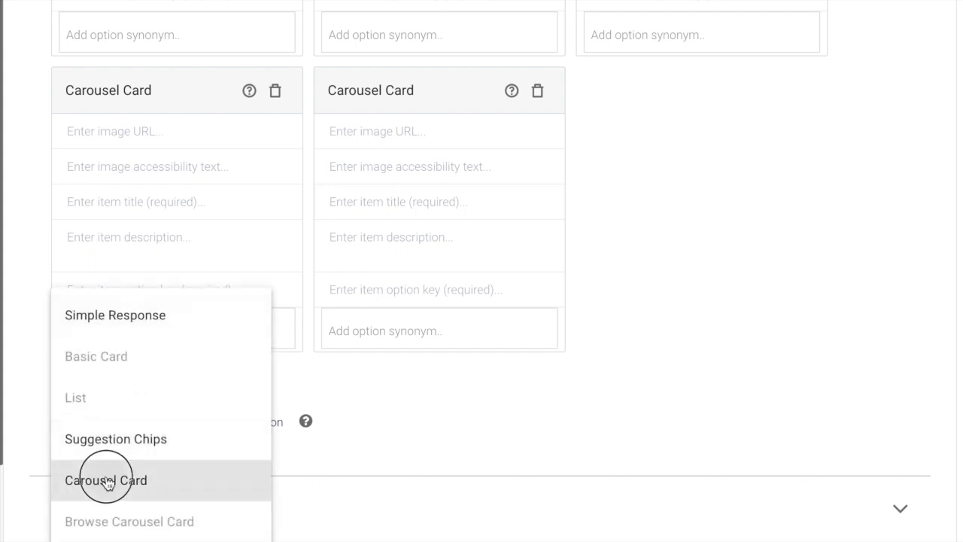
{"action": "scroll", "coordinate": [224, 229], "scroll_direction": "up", "scroll_amount": 3}
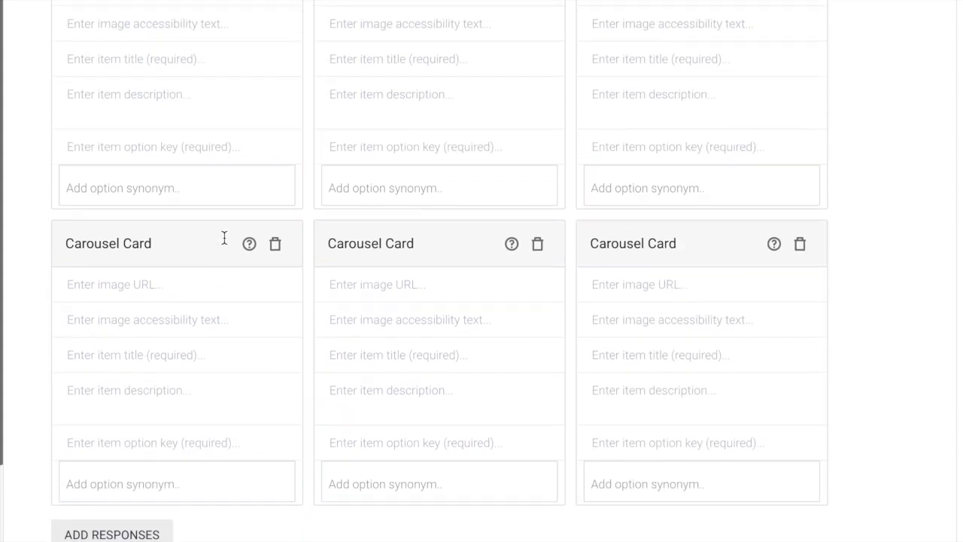
{"action": "scroll", "coordinate": [224, 255], "scroll_direction": "up", "scroll_amount": 5}
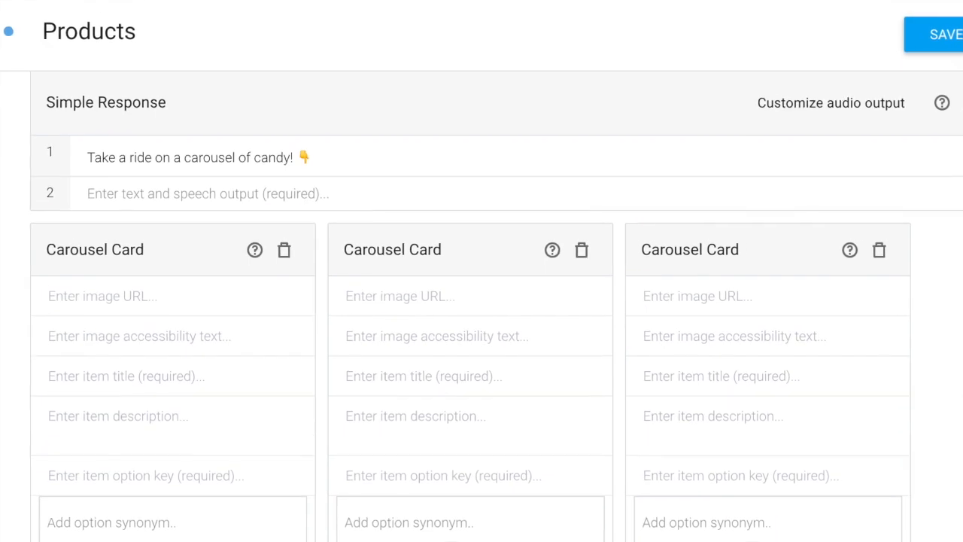
Give the first carousel card the Wonka bar image, with Chocolate Bars as its title and option key.
{"action": "left_click", "coordinate": [109, 295]}
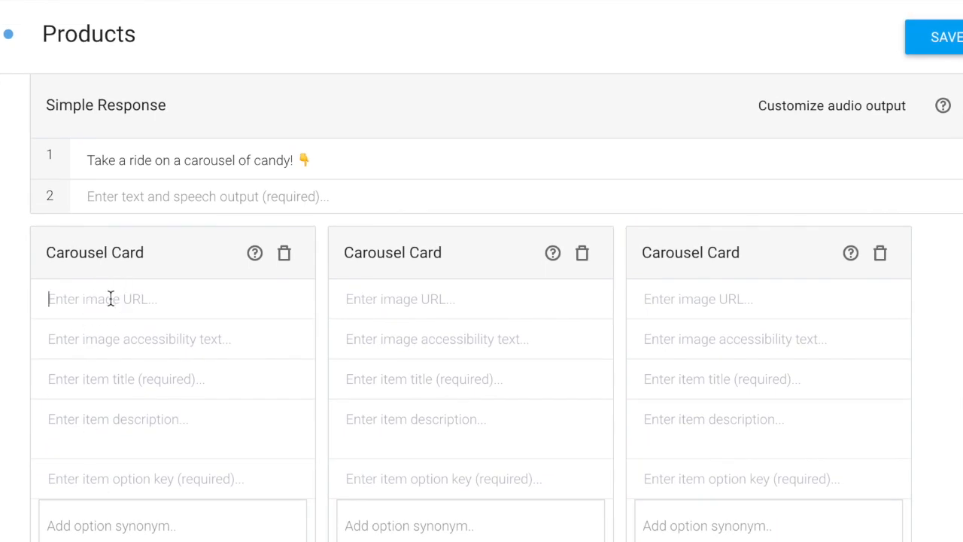
{"action": "key", "text": "ctrl+v"}
{"action": "left_click_drag", "start_coordinate": [111, 298], "coordinate": [3, 299]}
{"action": "left_click", "coordinate": [103, 339]}
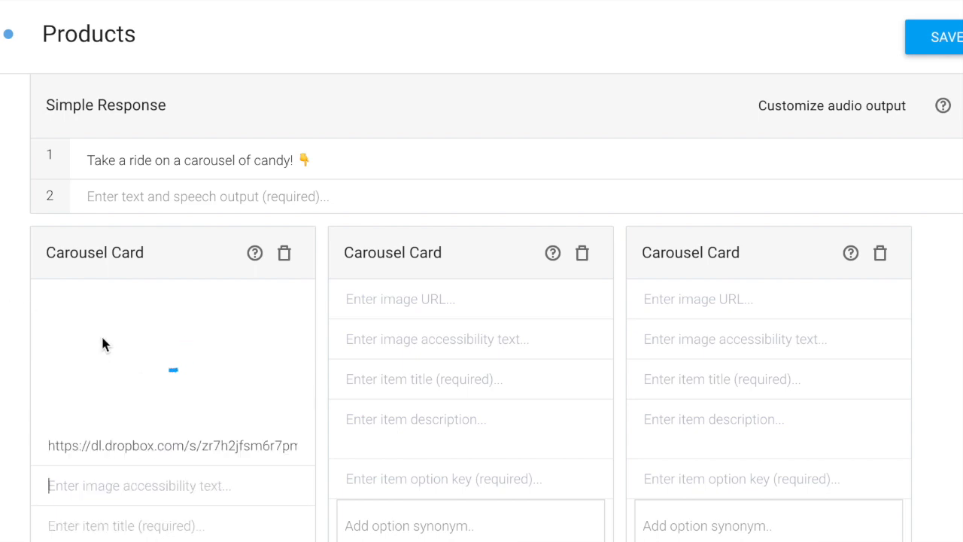
{"action": "scroll", "coordinate": [101, 324], "scroll_direction": "down", "scroll_amount": 3}
{"action": "type", "text": "Chocolate Bars"}
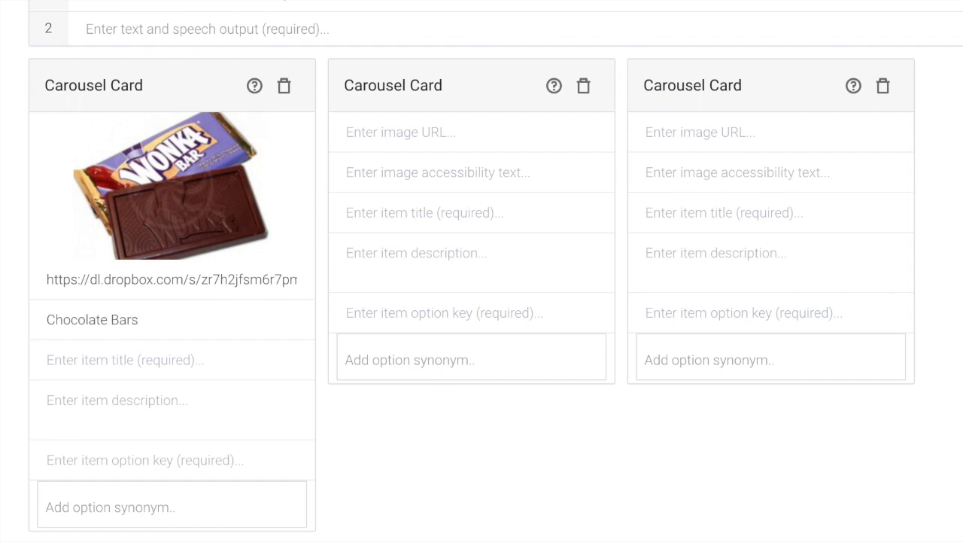
{"action": "triple_click", "coordinate": [127, 321]}
{"action": "key", "text": "ctrl+c"}
{"action": "left_click", "coordinate": [121, 366]}
{"action": "key", "text": "ctrl+v"}
{"action": "left_click", "coordinate": [109, 460]}
{"action": "key", "text": "ctrl+v"}
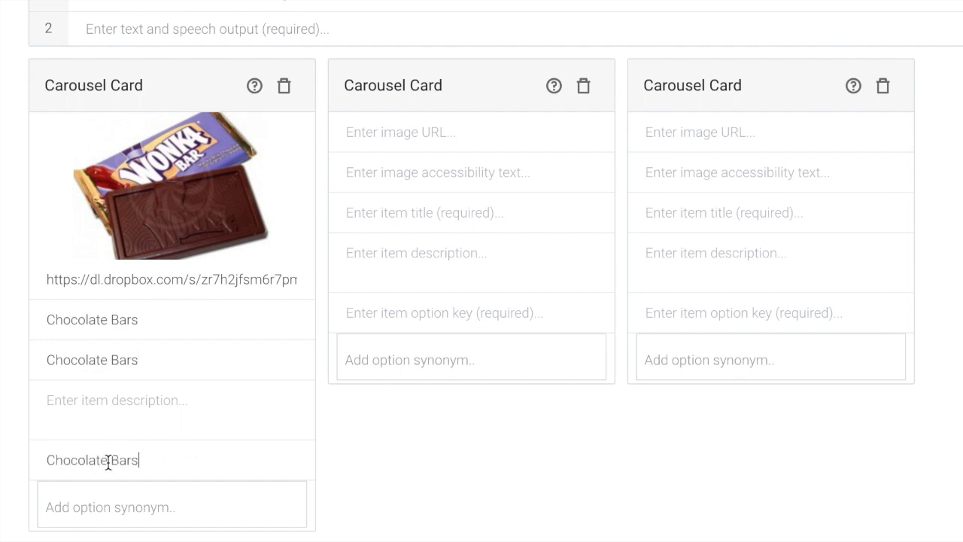
Fill card 2 with the lollipop image and Lollipops as its accessibility text, title and key.
{"action": "left_click", "coordinate": [438, 129]}
{"action": "key", "text": "ctrl+v"}
{"action": "key", "text": "Tab"}
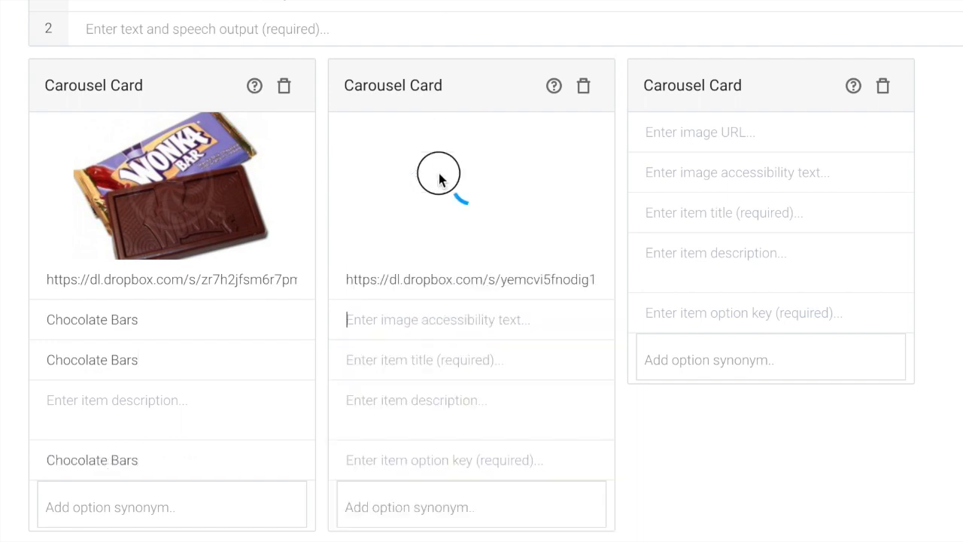
{"action": "type", "text": "Lollipops"}
{"action": "double_click", "coordinate": [415, 319]}
{"action": "key", "text": "ctrl+c"}
{"action": "left_click", "coordinate": [407, 362]}
{"action": "key", "text": "ctrl+v"}
{"action": "left_click", "coordinate": [399, 460]}
{"action": "key", "text": "ctrl+v"}
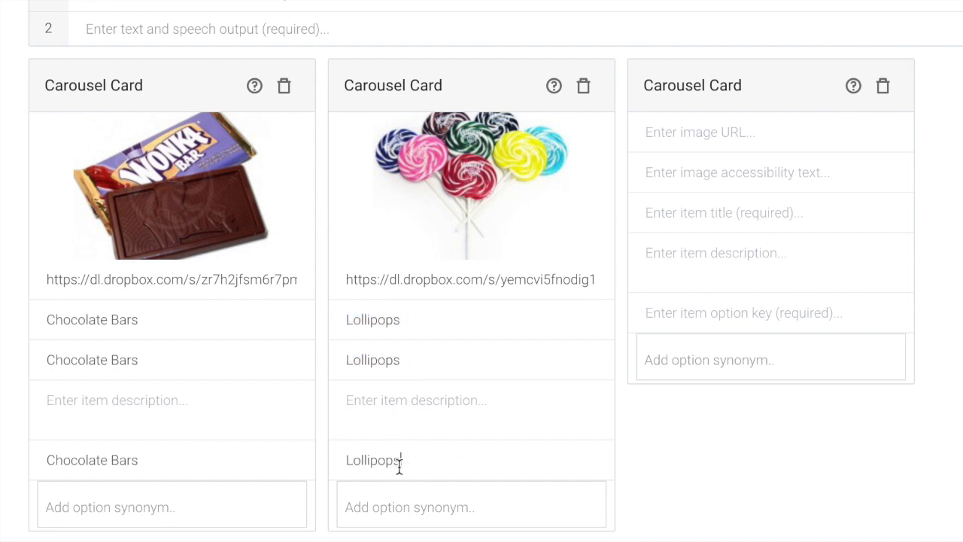
Fill card 3 with the gummies image and Gummies as its accessibility text, title and key.
{"action": "left_click", "coordinate": [741, 132]}
{"action": "key", "text": "ctrl+v"}
{"action": "key", "text": "Tab"}
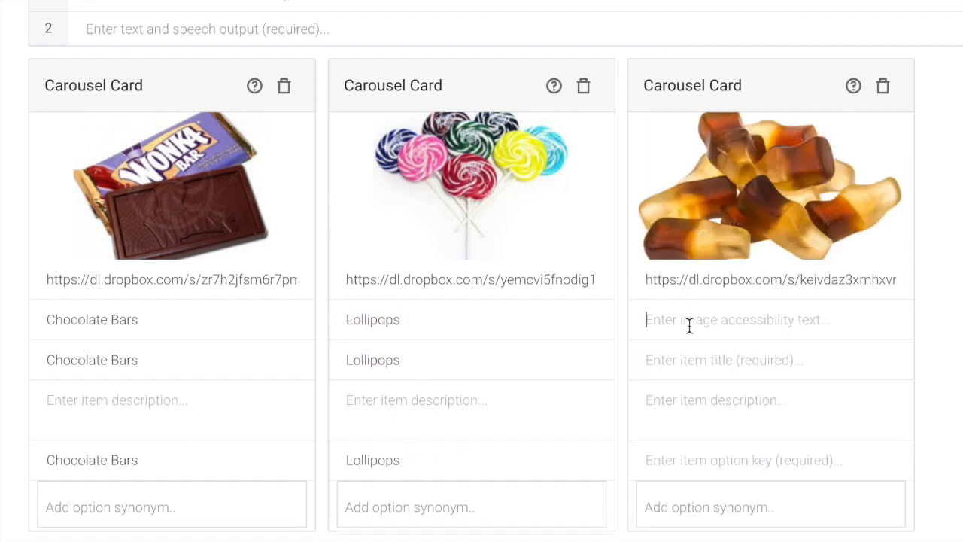
{"action": "type", "text": "Gummies"}
{"action": "double_click", "coordinate": [689, 320]}
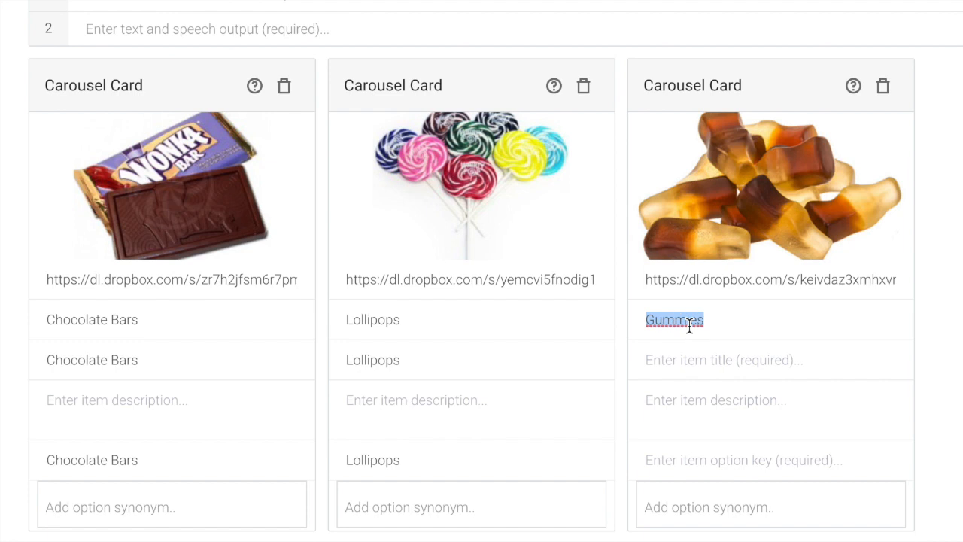
{"action": "key", "text": "ctrl+c"}
{"action": "left_click", "coordinate": [686, 362]}
{"action": "key", "text": "ctrl+v"}
{"action": "left_click", "coordinate": [673, 458]}
{"action": "key", "text": "ctrl+v"}
Fill the next card with the chewies image, Chewies accessibility text and Chewies option key.
{"action": "scroll", "coordinate": [673, 459], "scroll_direction": "down", "scroll_amount": 5}
{"action": "left_click", "coordinate": [113, 230]}
{"action": "key", "text": "ctrl+v"}
{"action": "scroll", "coordinate": [120, 258], "scroll_direction": "down", "scroll_amount": 3}
{"action": "key", "text": "Tab"}
{"action": "type", "text": "Chewies"}
{"action": "double_click", "coordinate": [117, 311]}
{"action": "left_click", "coordinate": [95, 458]}
{"action": "key", "text": "ctrl+v"}
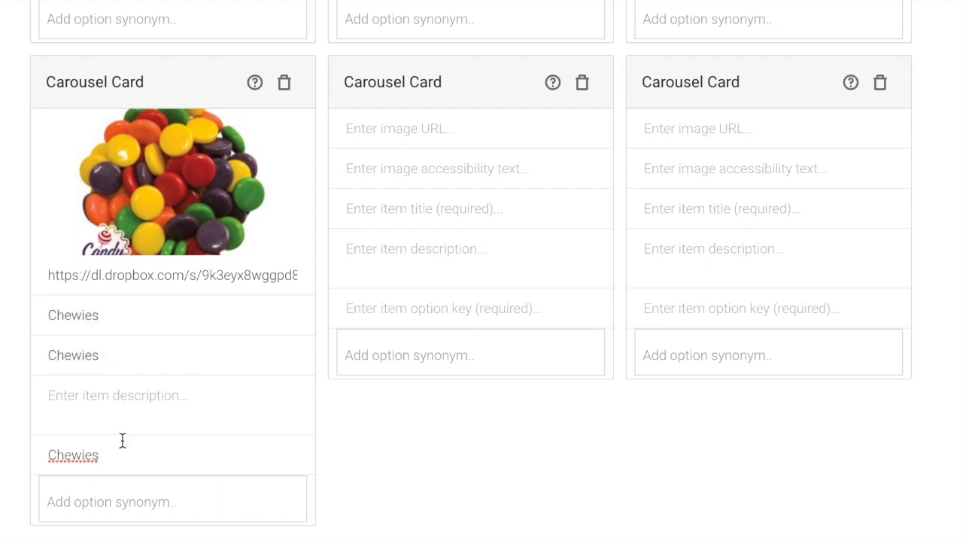
Fill the next card with the fruities image and Fruities as its text, title and key.
{"action": "left_click", "coordinate": [422, 129]}
{"action": "key", "text": "ctrl+v"}
{"action": "left_click", "coordinate": [446, 180]}
{"action": "type", "text": "Fruities"}
{"action": "key", "text": "ctrl+a"}
{"action": "key", "text": "ctrl+c"}
{"action": "left_click", "coordinate": [385, 360]}
{"action": "key", "text": "ctrl+v"}
{"action": "left_click", "coordinate": [380, 460]}
{"action": "key", "text": "ctrl+v"}
Fill the last card with the spice drops image and Spice Drops as its text, title and key.
{"action": "left_click", "coordinate": [702, 128]}
{"action": "key", "text": "ctrl+v"}
{"action": "key", "text": "Tab"}
{"action": "type", "text": "Spice Drops"}
{"action": "key", "text": "ctrl+a"}
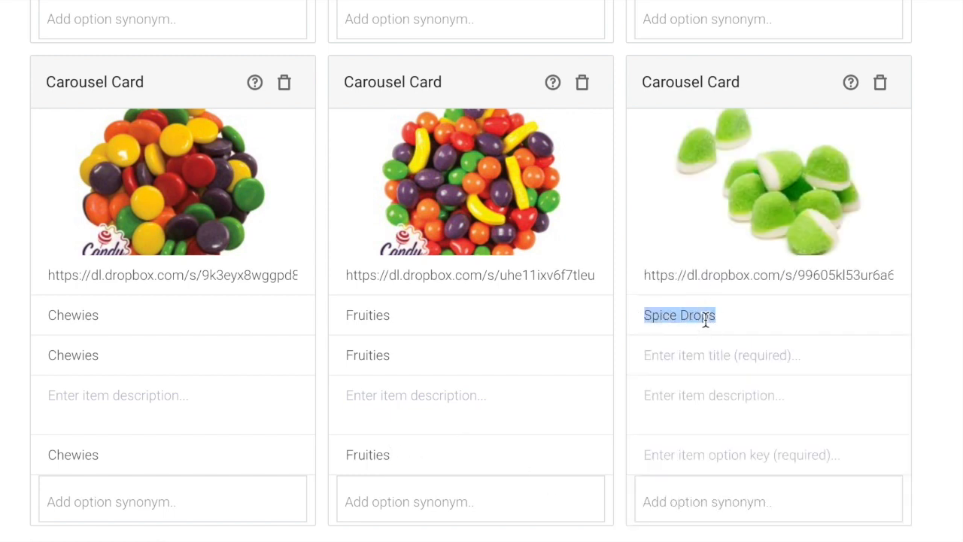
{"action": "key", "text": "ctrl+c"}
{"action": "left_click", "coordinate": [685, 355]}
{"action": "key", "text": "ctrl+v"}
{"action": "left_click", "coordinate": [688, 455]}
{"action": "key", "text": "ctrl+v"}
{"action": "scroll", "coordinate": [118, 457], "scroll_direction": "down", "scroll_amount": 2}
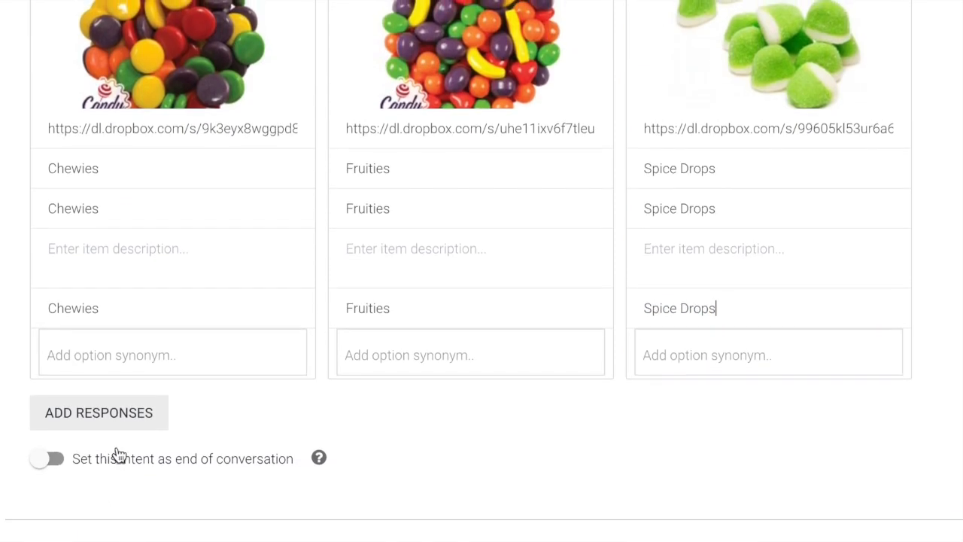
{"action": "left_click", "coordinate": [130, 410]}
Add 'Schedule A Tour' and 'Talk to an Oompa' suggestion chips, then save the Products intent.
{"action": "left_click", "coordinate": [125, 479]}
{"action": "scroll", "coordinate": [124, 492], "scroll_direction": "down", "scroll_amount": 2}
{"action": "type", "text": "Schedule A Tour"}
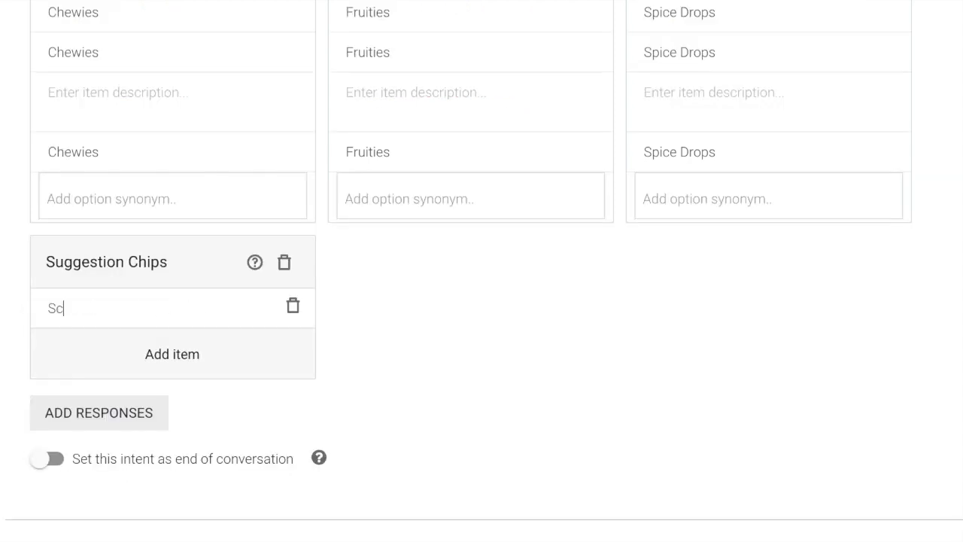
{"action": "left_click", "coordinate": [167, 348]}
{"action": "left_click", "coordinate": [164, 346]}
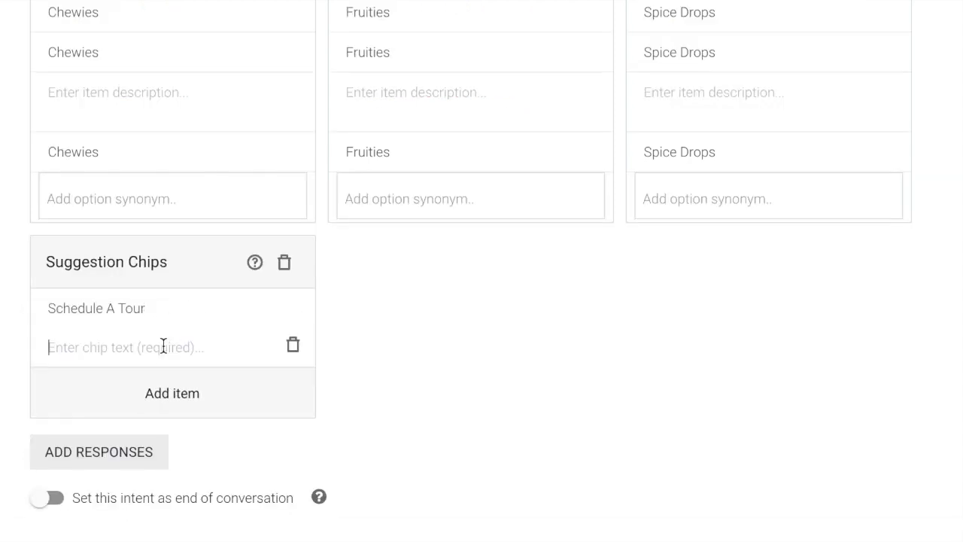
{"action": "type", "text": "Talk to an Oompa"}
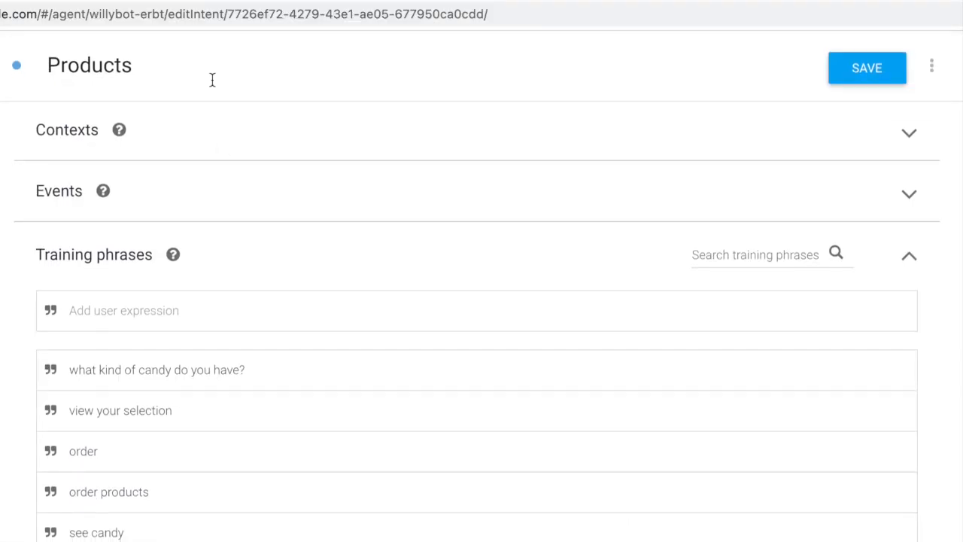
{"action": "left_click", "coordinate": [838, 67]}
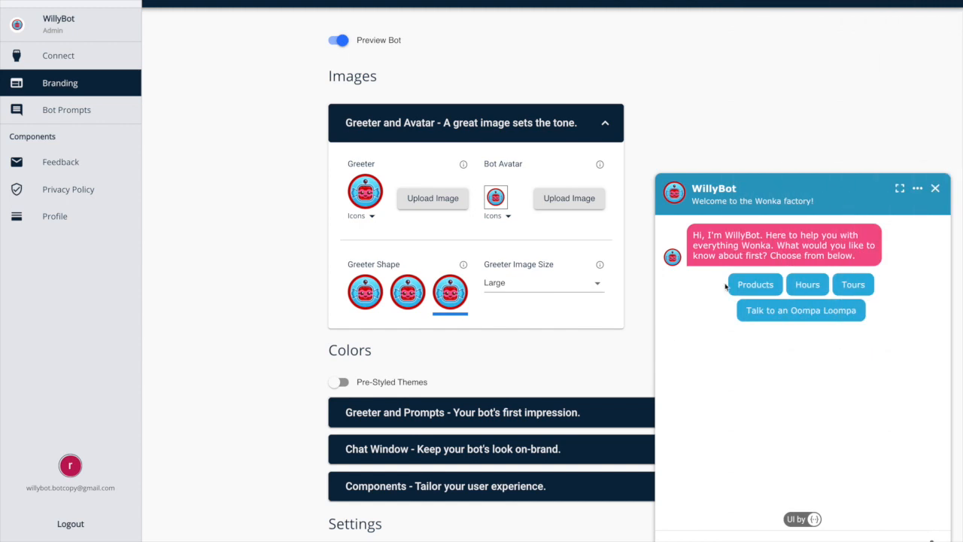
Ask the preview bot for Products and step through the carousel from Chocolate Bars to Spice Drops.
{"action": "left_click", "coordinate": [748, 287]}
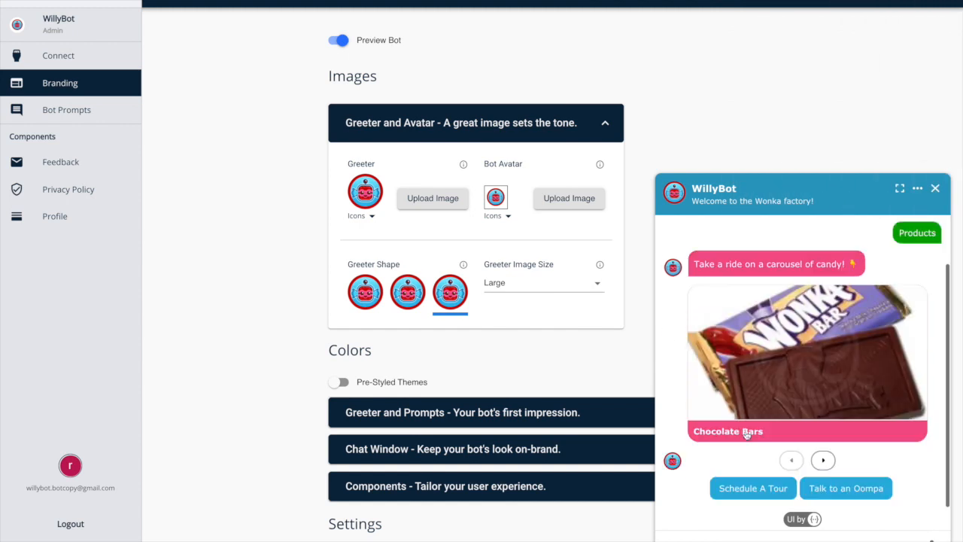
{"action": "left_click", "coordinate": [825, 461]}
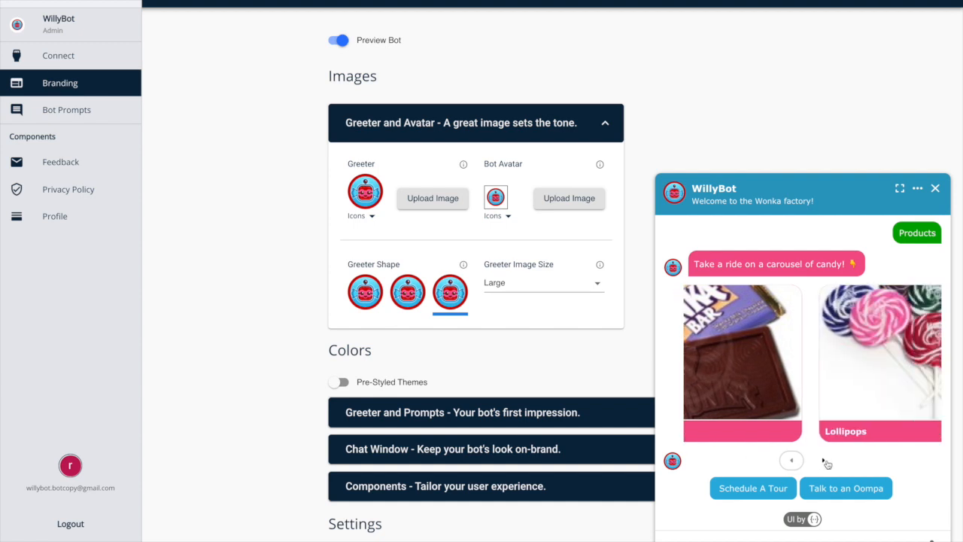
{"action": "left_click", "coordinate": [824, 461]}
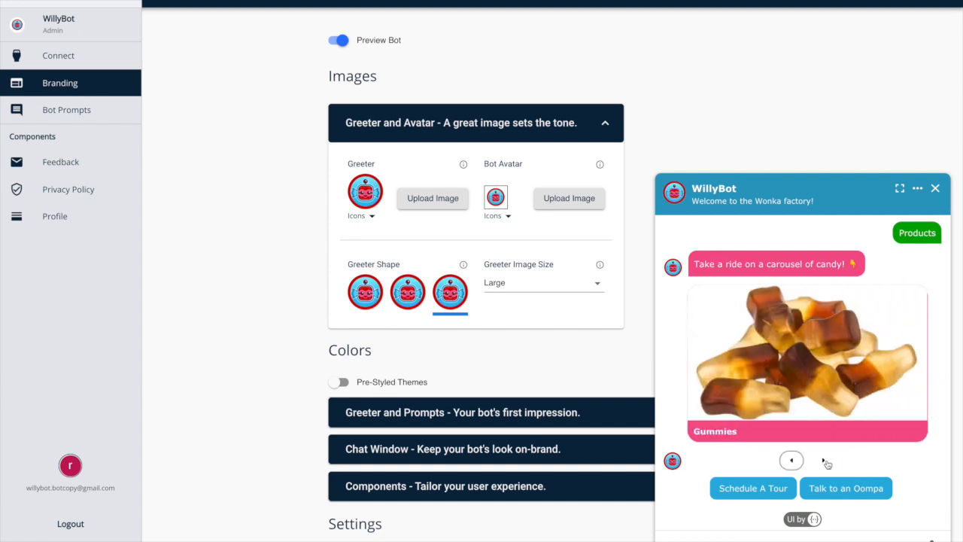
{"action": "left_click", "coordinate": [825, 462]}
{"action": "left_click", "coordinate": [824, 462]}
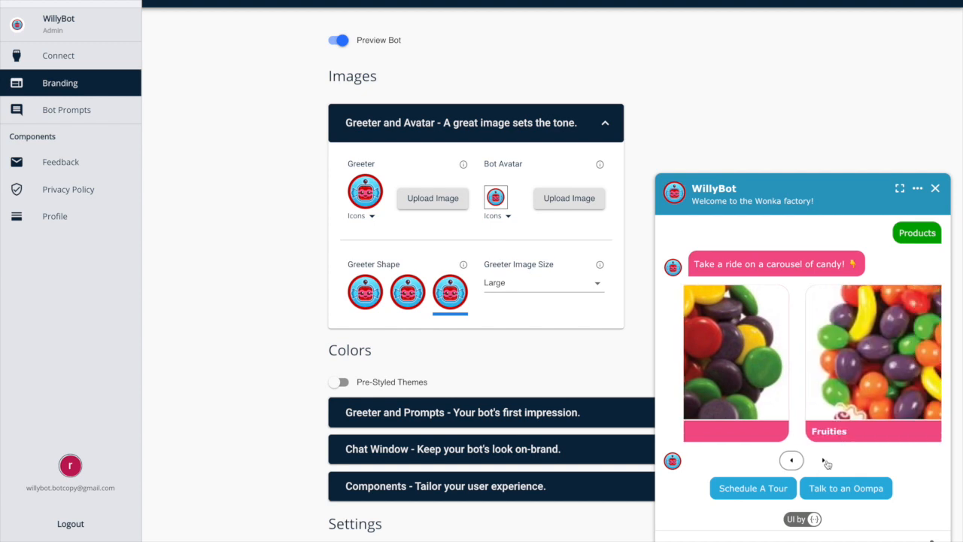
{"action": "left_click", "coordinate": [824, 461]}
{"action": "left_click", "coordinate": [825, 461]}
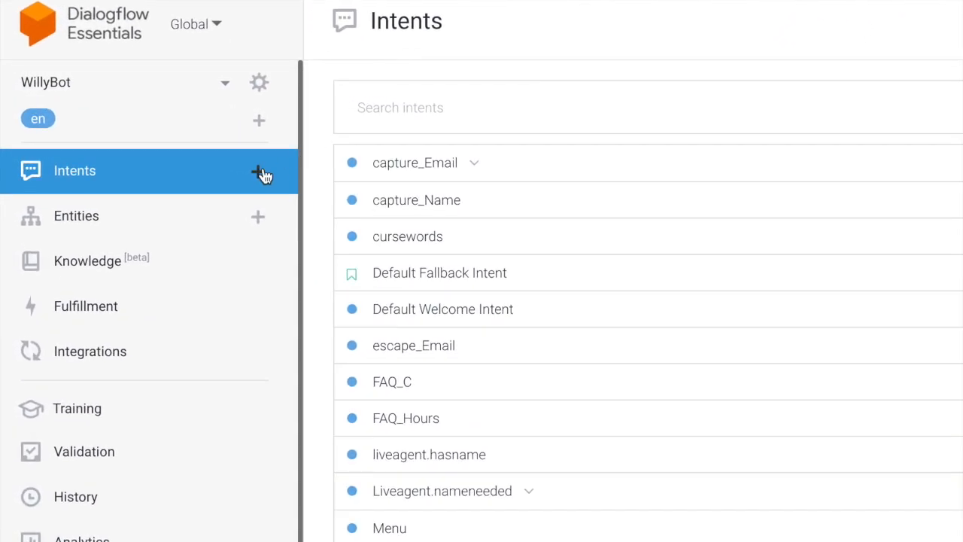
Create an intent named Ordering with training phrases Chocolate bars, Fruities and Gummies.
{"action": "left_click", "coordinate": [260, 173]}
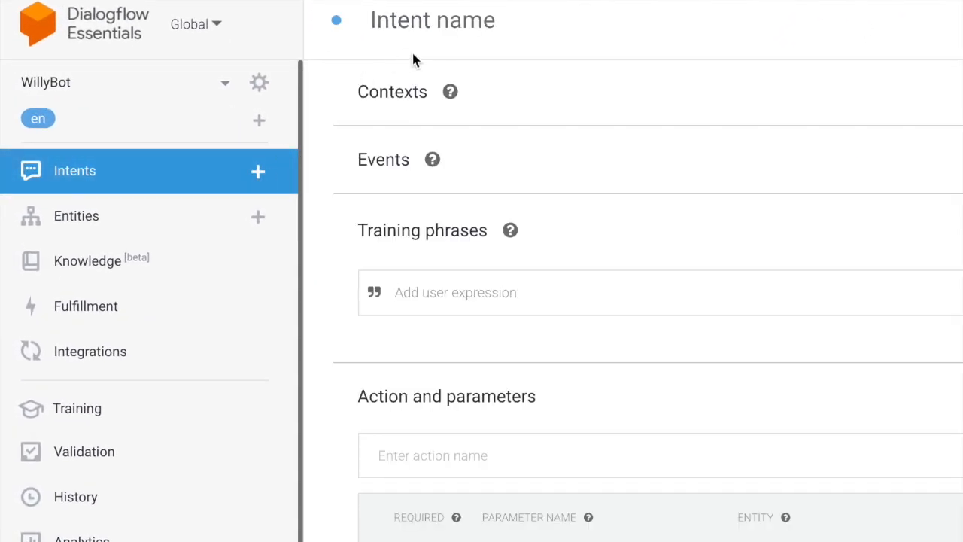
{"action": "type", "text": "Ordering"}
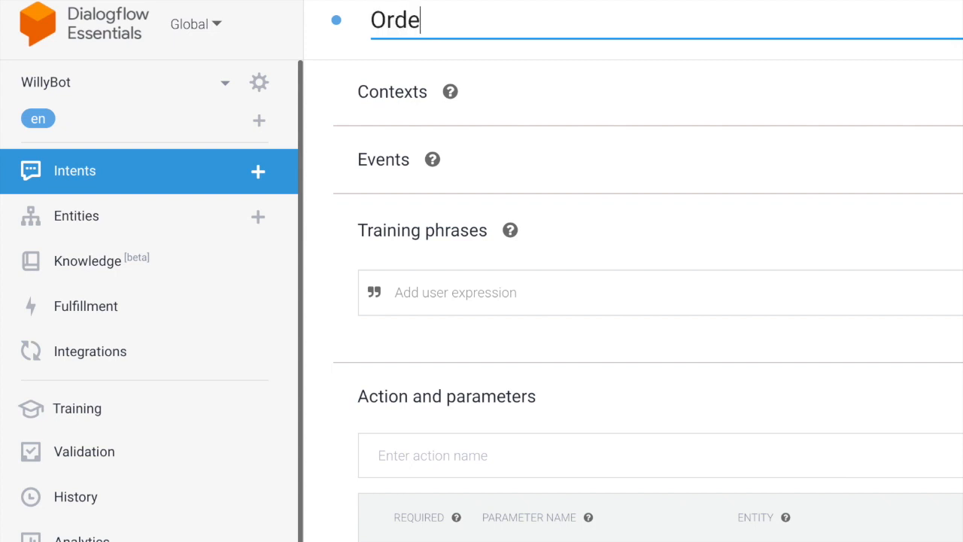
{"action": "left_click", "coordinate": [415, 292]}
{"action": "type", "text": "Chocolate bars"}
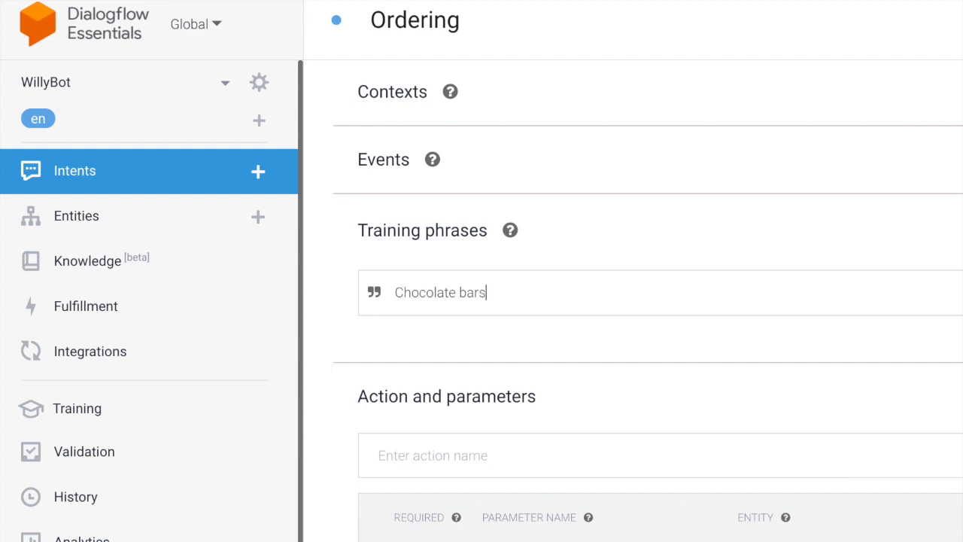
{"action": "key", "text": "Return"}
{"action": "type", "text": "Fruities"}
{"action": "key", "text": "Return"}
{"action": "type", "text": "Gummies"}
{"action": "key", "text": "Return"}
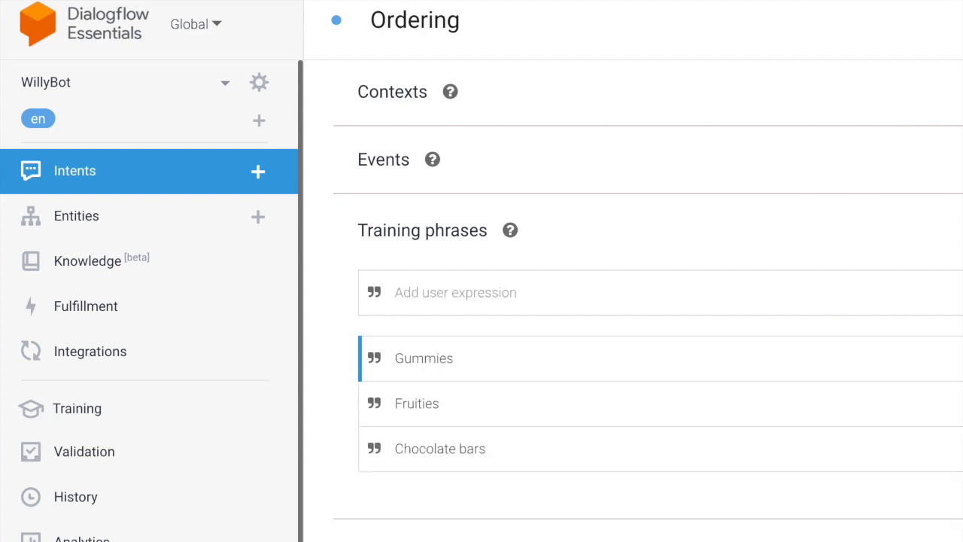
Add training phrases Spice drops, Lollipops, 'Do you have wonka bars?', 'how do I order?' and Chewies.
{"action": "type", "text": "Spice drops"}
{"action": "key", "text": "Return"}
{"action": "type", "text": "Lollipops"}
{"action": "key", "text": "Return"}
{"action": "type", "text": "Do you have wonka bar"}
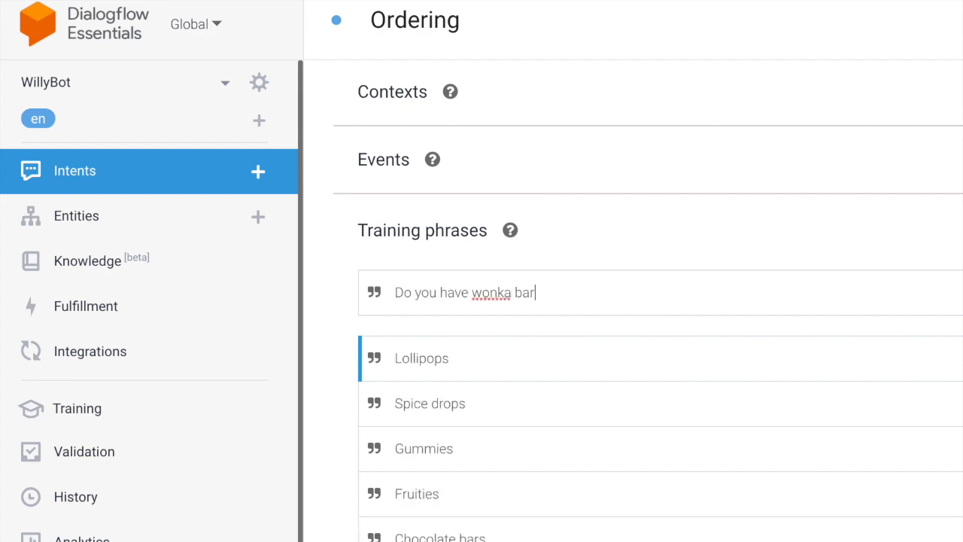
{"action": "key", "text": "Return"}
{"action": "type", "text": "how do I order?"}
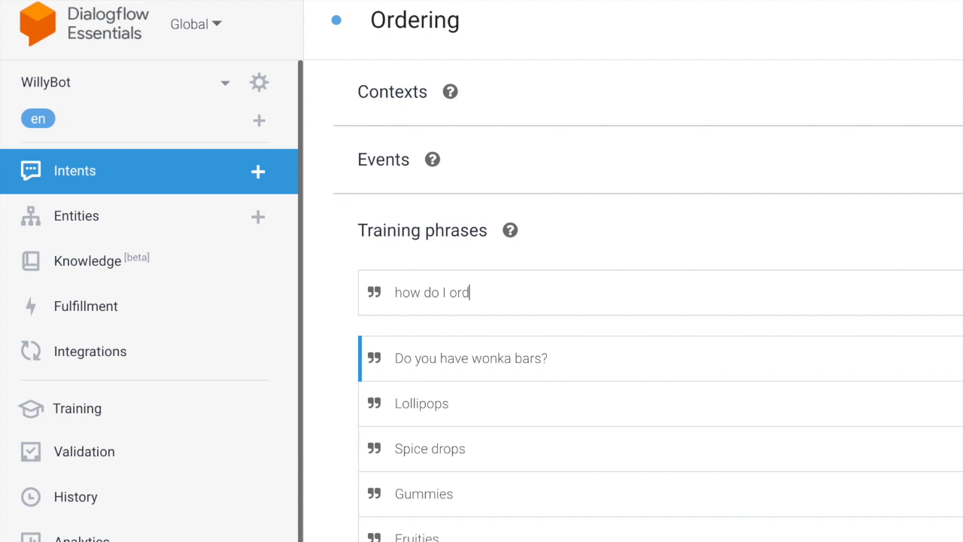
{"action": "key", "text": "Return"}
{"action": "type", "text": "Chewies"}
{"action": "key", "text": "Return"}
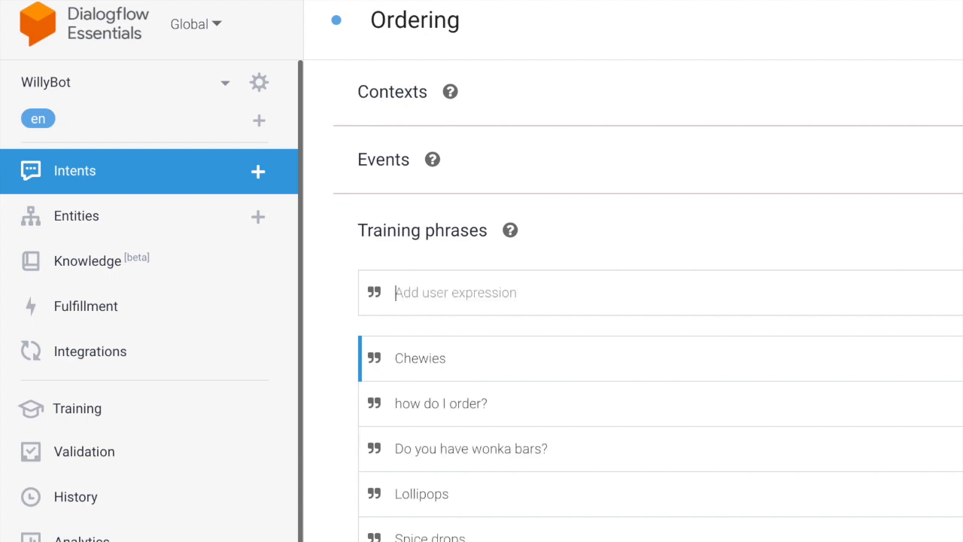
Add a Google Assistant text response 'I see you have a sweet tooth.' with a grinning emoji.
{"action": "scroll", "coordinate": [745, 339], "scroll_direction": "down", "scroll_amount": 7}
{"action": "scroll", "coordinate": [746, 339], "scroll_direction": "down", "scroll_amount": 1}
{"action": "left_click", "coordinate": [440, 513]}
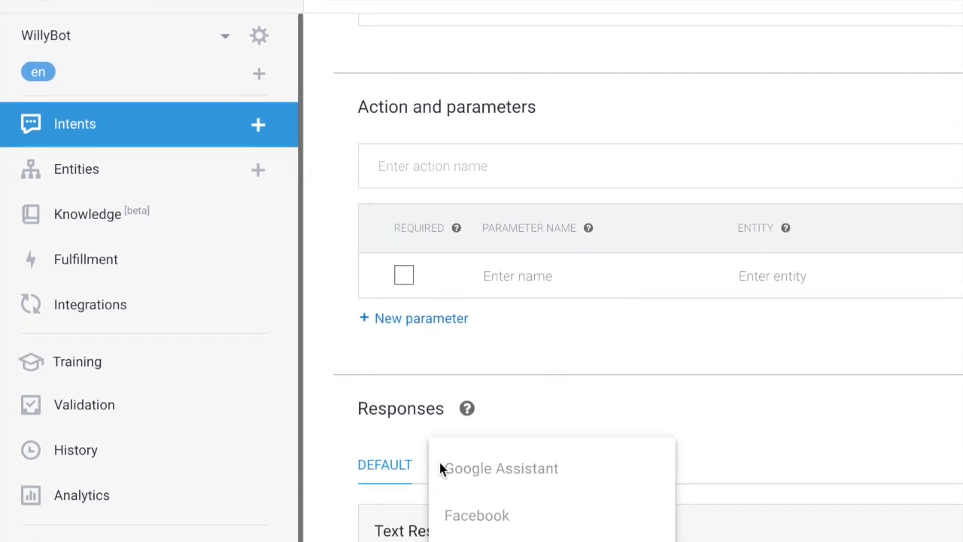
{"action": "left_click", "coordinate": [483, 265]}
{"action": "left_click", "coordinate": [447, 419]}
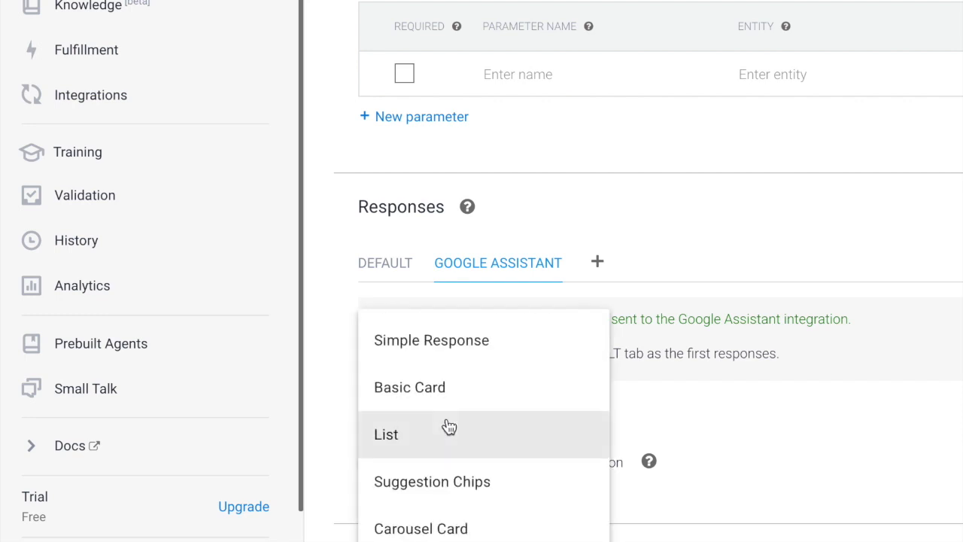
{"action": "left_click", "coordinate": [468, 344]}
{"action": "left_click", "coordinate": [436, 374]}
{"action": "type", "text": "I see you "}
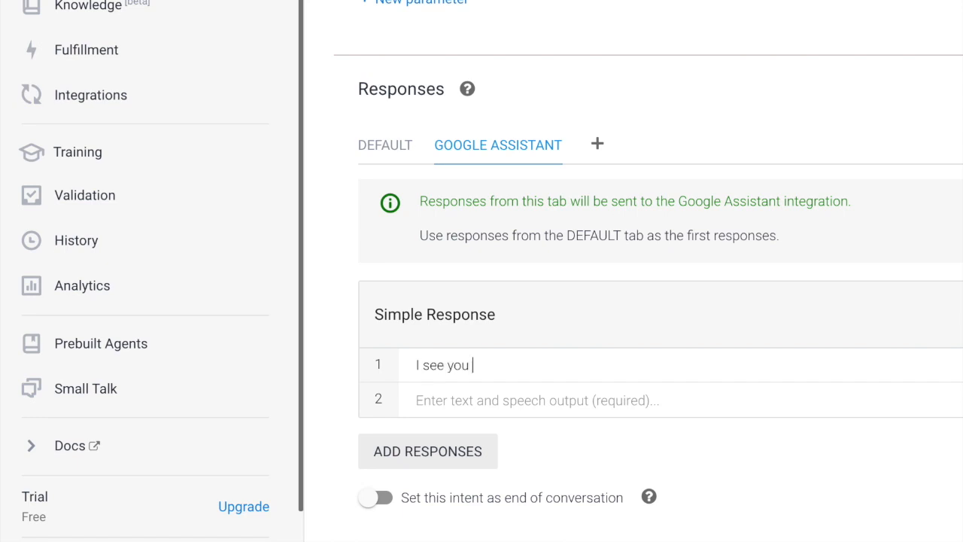
{"action": "type", "text": "have a sweet tooth."}
{"action": "type", "text": "😁"}
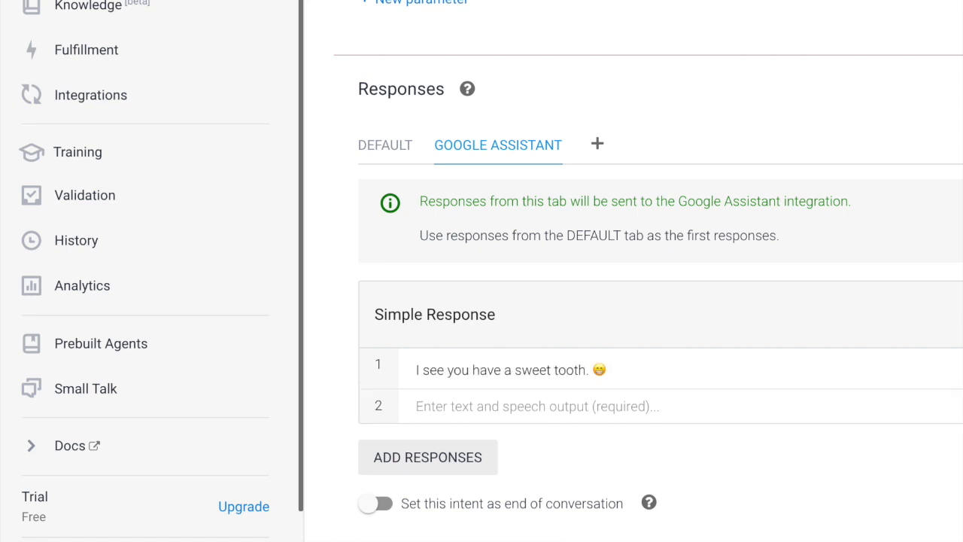
Add a second text response: 'To purchase candy, please schedule a tour, or talk with an Oompa Loompa'.
{"action": "left_click", "coordinate": [446, 455]}
{"action": "left_click", "coordinate": [449, 339]}
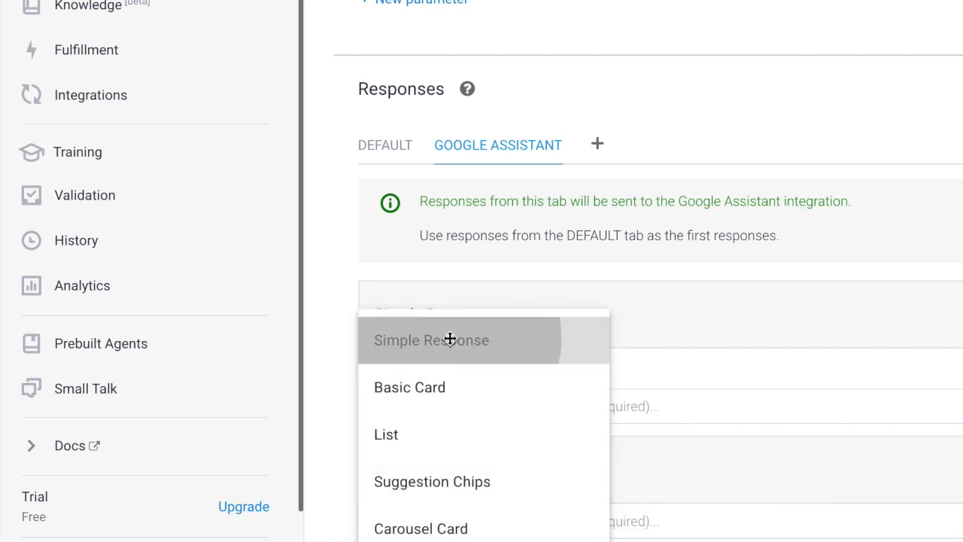
{"action": "type", "text": "To purchase candy, please schedule a"}
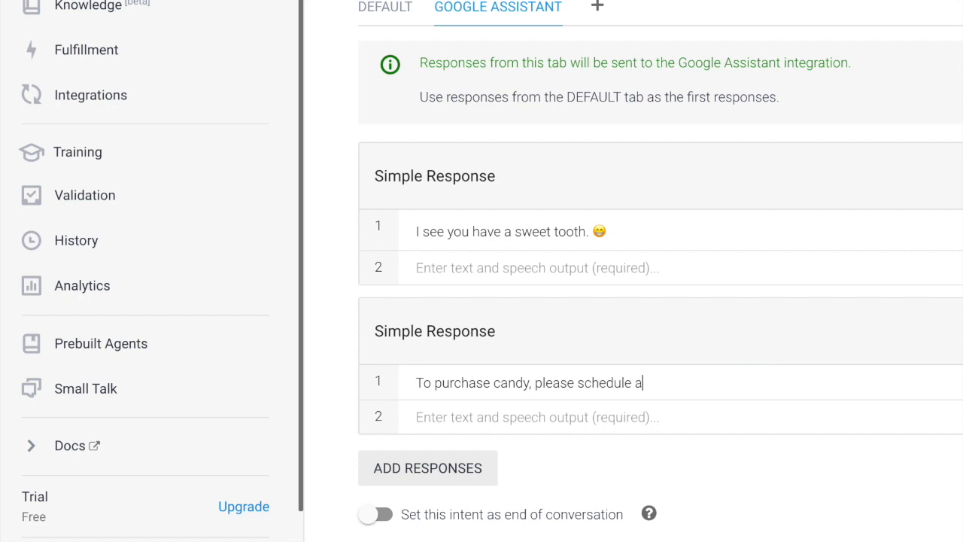
{"action": "type", "text": " tour, or talk with an Oompa Loompa."}
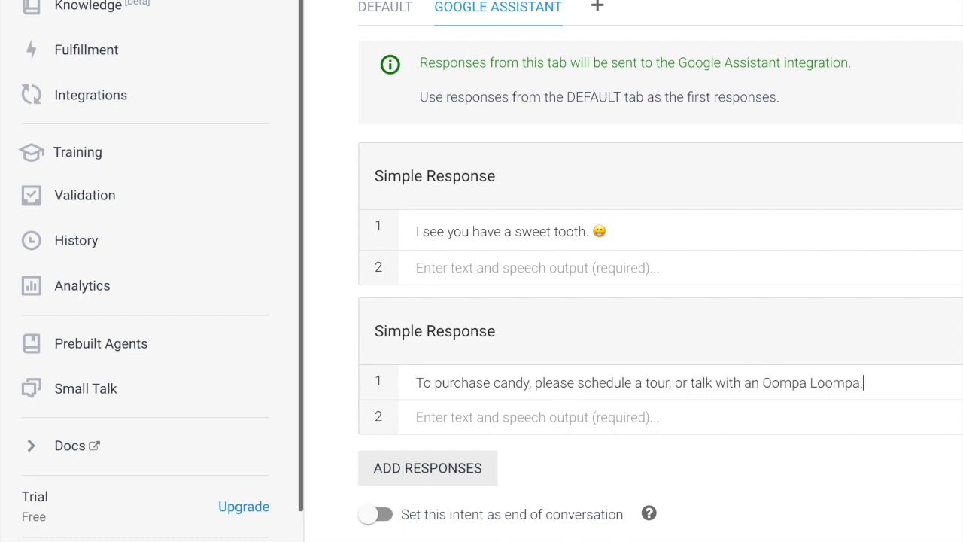
Add suggestion chips 'Schedule a Tour' and 'Talk to an Oompa Loompa'.
{"action": "left_click", "coordinate": [424, 472]}
{"action": "left_click", "coordinate": [427, 483]}
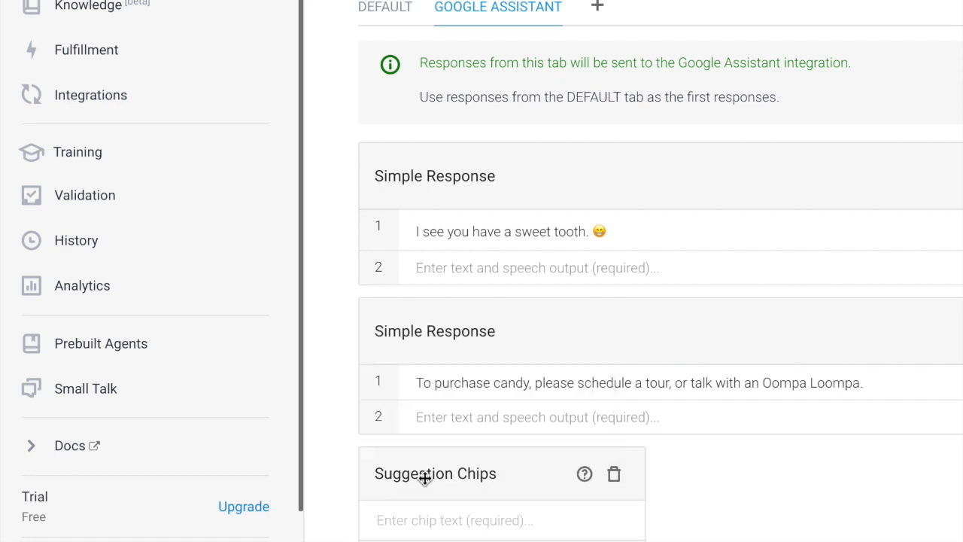
{"action": "left_click", "coordinate": [439, 422]}
{"action": "type", "text": "Schedule a Tour"}
{"action": "left_click", "coordinate": [457, 464]}
{"action": "type", "text": "Talk to an Oo"}
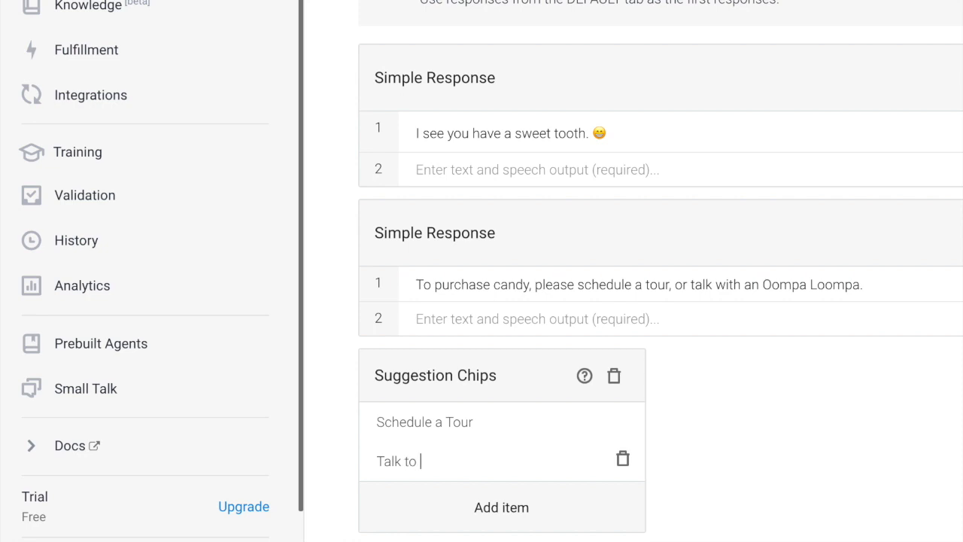
{"action": "type", "text": "mpa Lo"}
{"action": "type", "text": "ompa"}
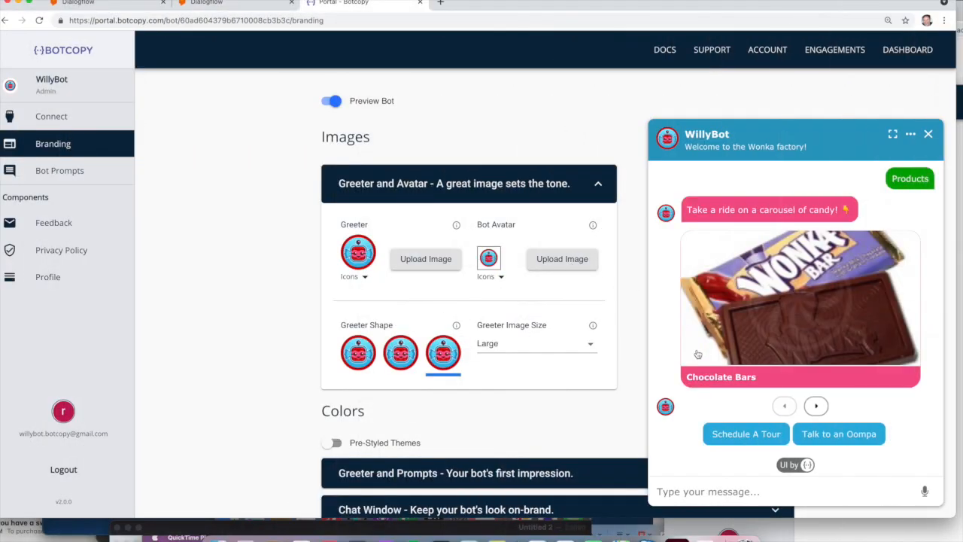
Send Chocolate Bars from the preview chat's card to test WillyBot's reply.
{"action": "left_click", "coordinate": [803, 378]}
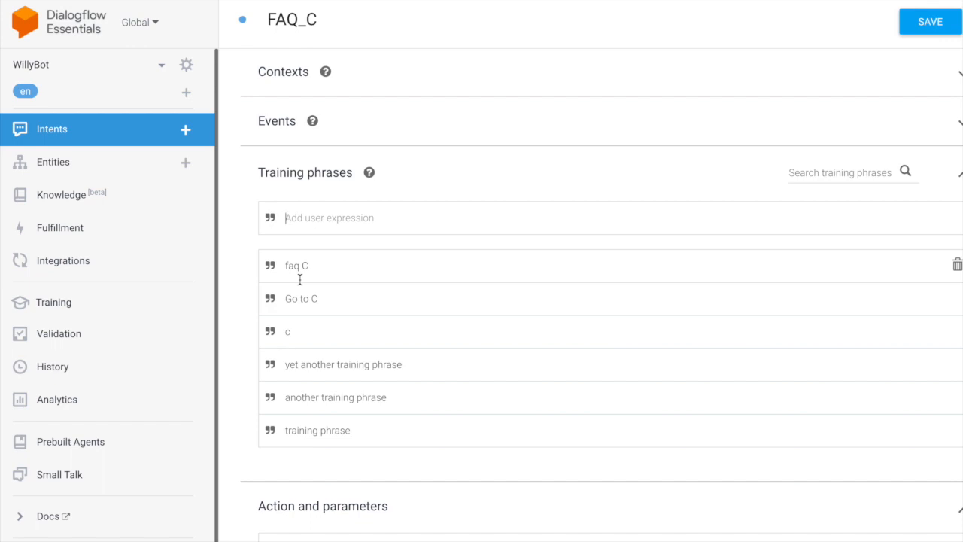
Rename the intent to FAQ_Tours and add training phrases 'tours' and 'tour'.
{"action": "left_click", "coordinate": [326, 20]}
{"action": "key", "text": "BackSpace"}
{"action": "type", "text": "Tou"}
{"action": "left_click", "coordinate": [320, 215]}
{"action": "type", "text": "tou"}
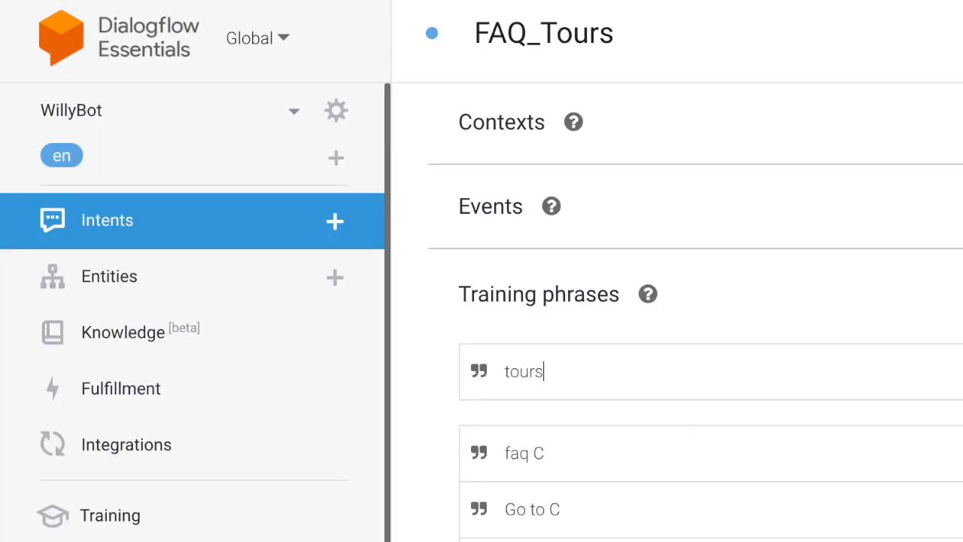
{"action": "type", "text": "rs"}
{"action": "key", "text": "Return"}
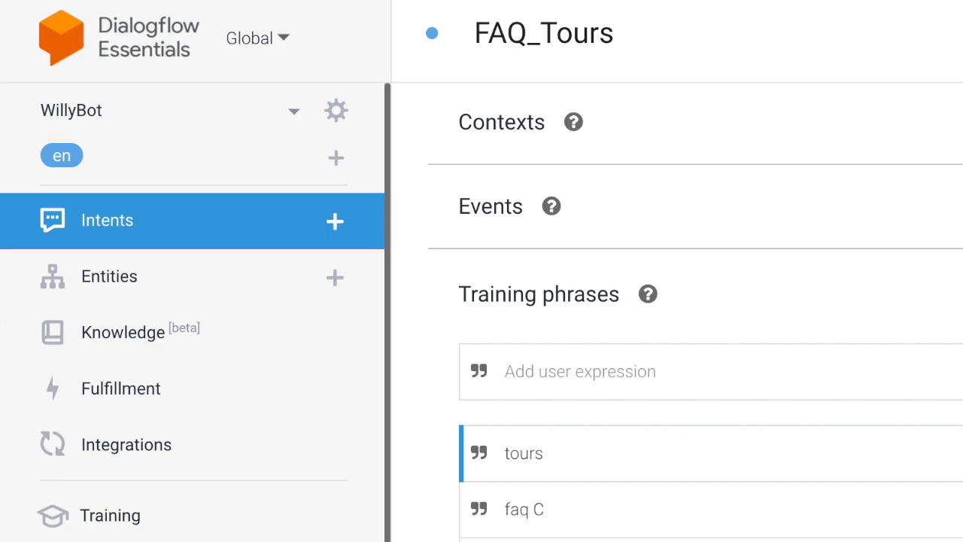
{"action": "type", "text": "tour"}
{"action": "key", "text": "Return"}
Add training phrases 'take a tour', 'see the factory' and 'i have a golden ticket'.
{"action": "type", "text": "tourtake a tour"}
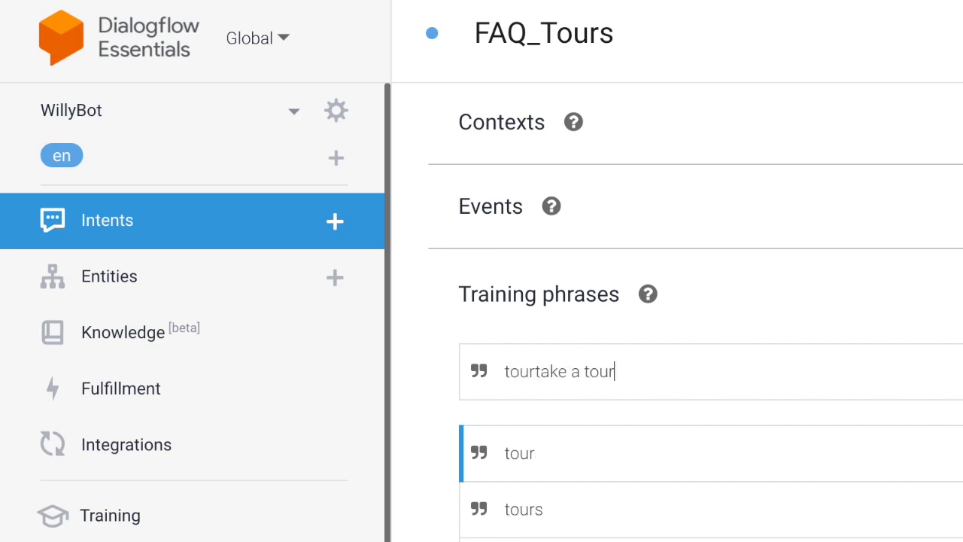
{"action": "key", "text": "Return"}
{"action": "type", "text": "set"}
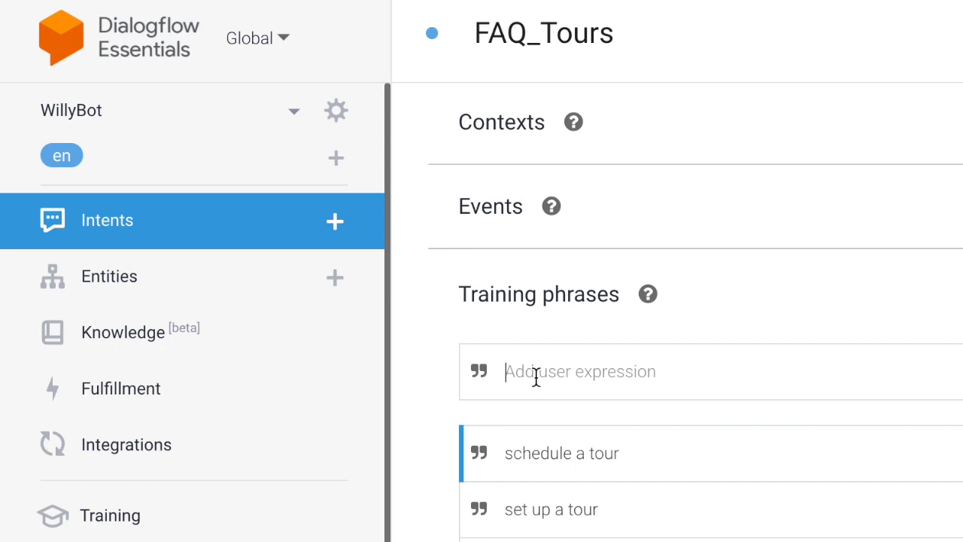
{"action": "type", "text": "see the factory"}
{"action": "key", "text": "Return"}
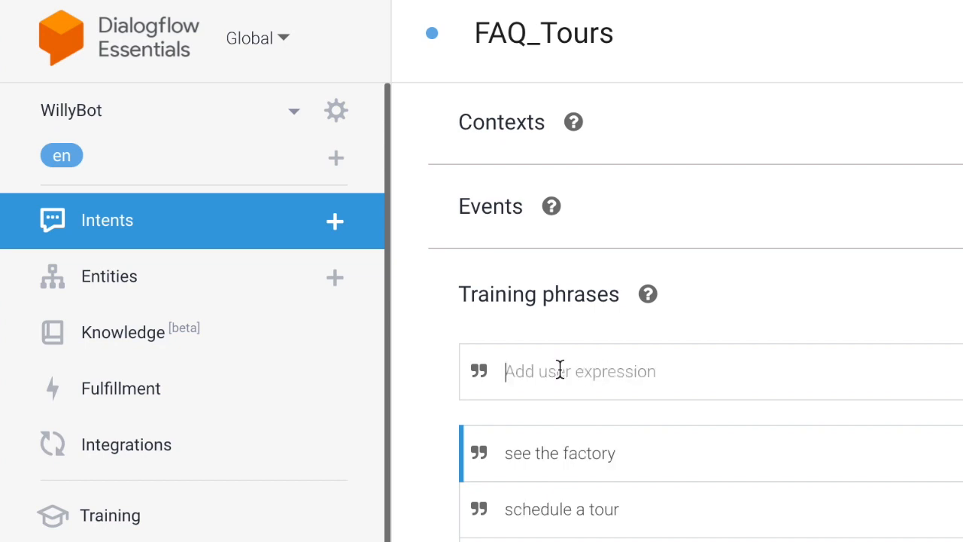
{"action": "type", "text": "i have a golden"}
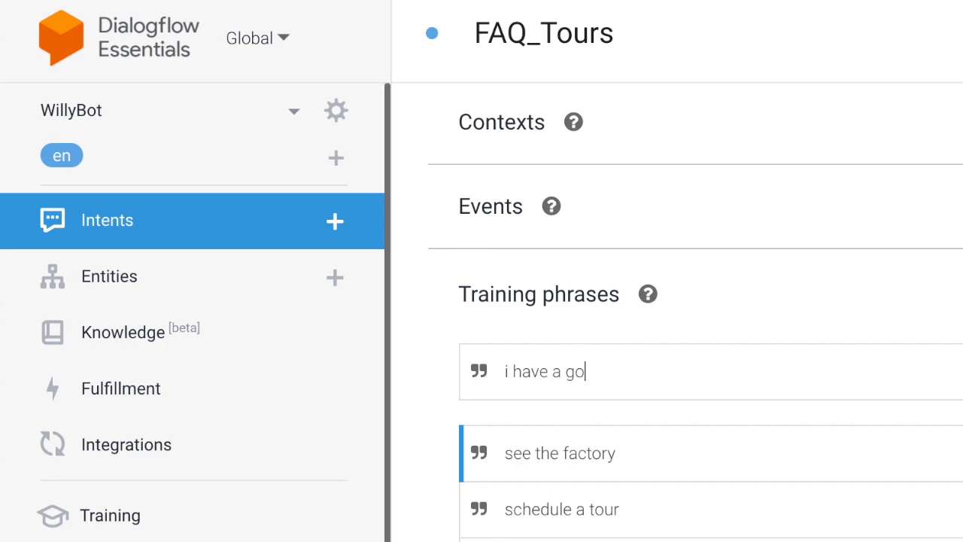
{"action": "type", "text": " ticket"}
{"action": "key", "text": "Return"}
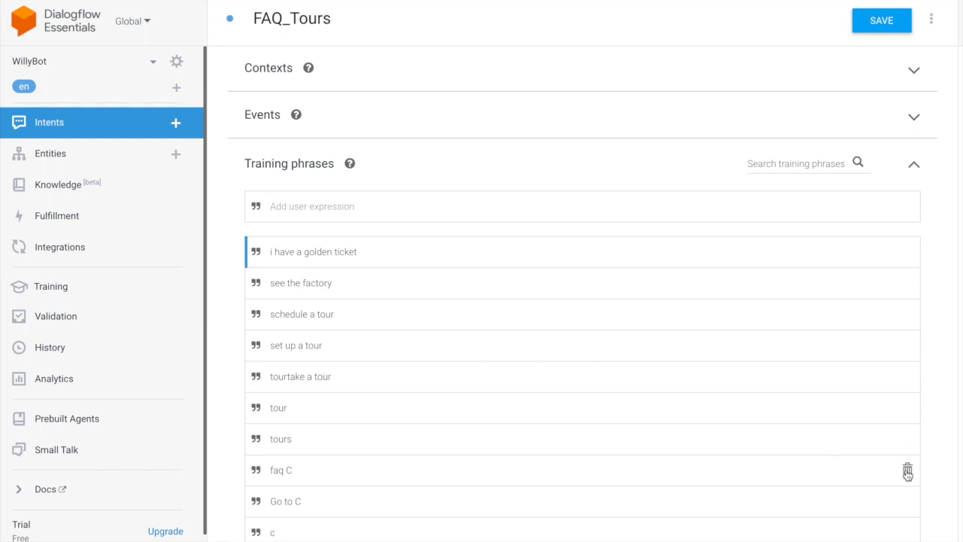
Delete the five leftover placeholder training phrases such as 'faq C' and 'Go to C'.
{"action": "left_click", "coordinate": [907, 472]}
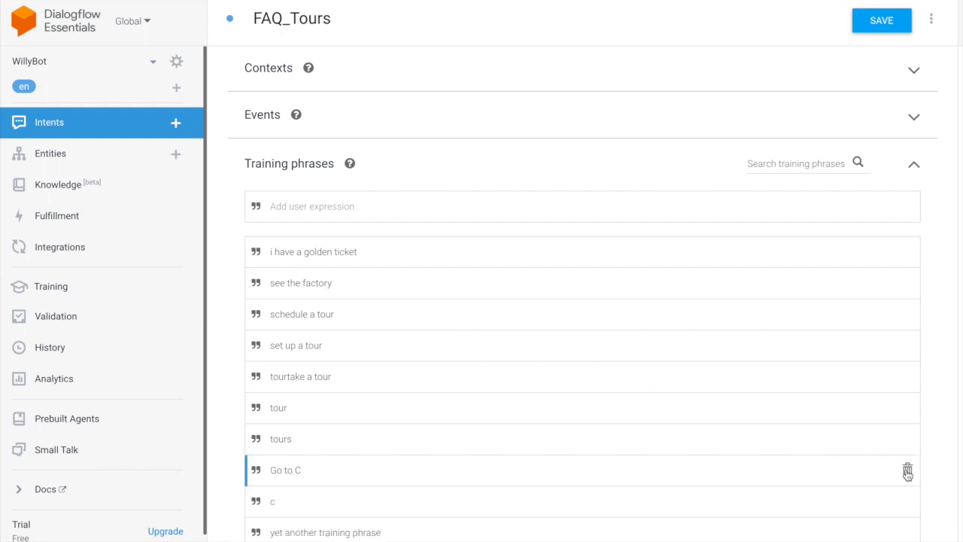
{"action": "left_click", "coordinate": [907, 471]}
{"action": "left_click", "coordinate": [907, 471]}
{"action": "left_click", "coordinate": [907, 472]}
{"action": "left_click", "coordinate": [907, 472]}
{"action": "left_click", "coordinate": [907, 472]}
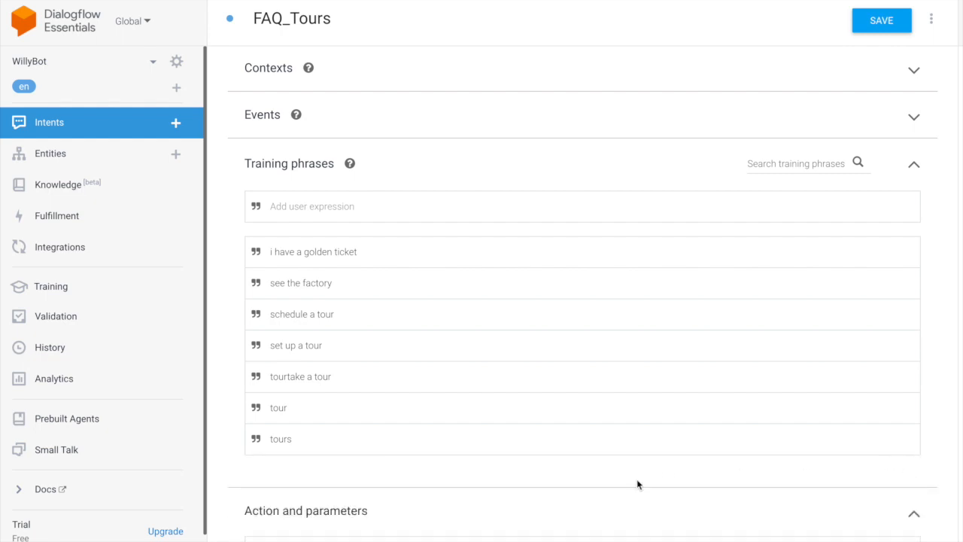
{"action": "scroll", "coordinate": [636, 478], "scroll_direction": "down", "scroll_amount": 9}
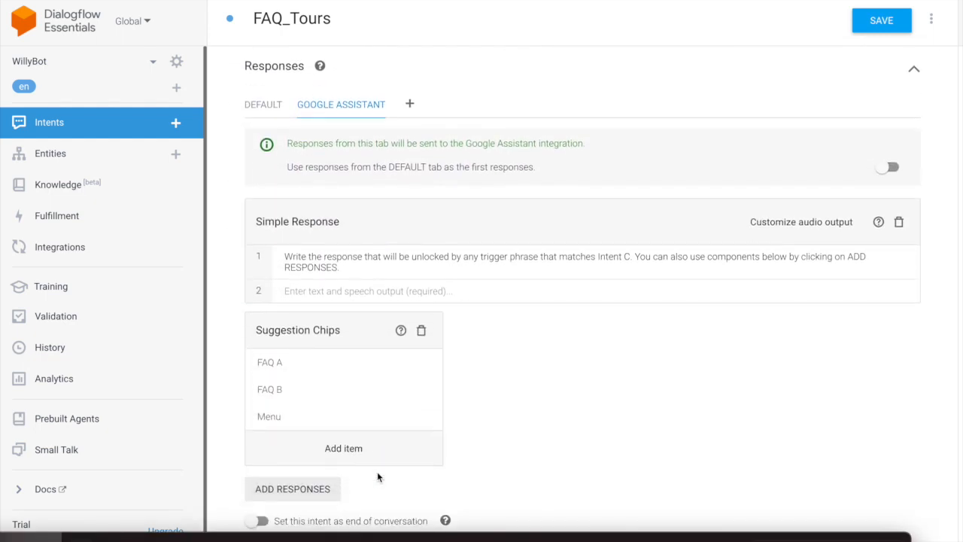
Replace response 1 with 'I'm happy to help with that!', delete the Suggestion Chips, and add a Basic Card.
{"action": "triple_click", "coordinate": [305, 258]}
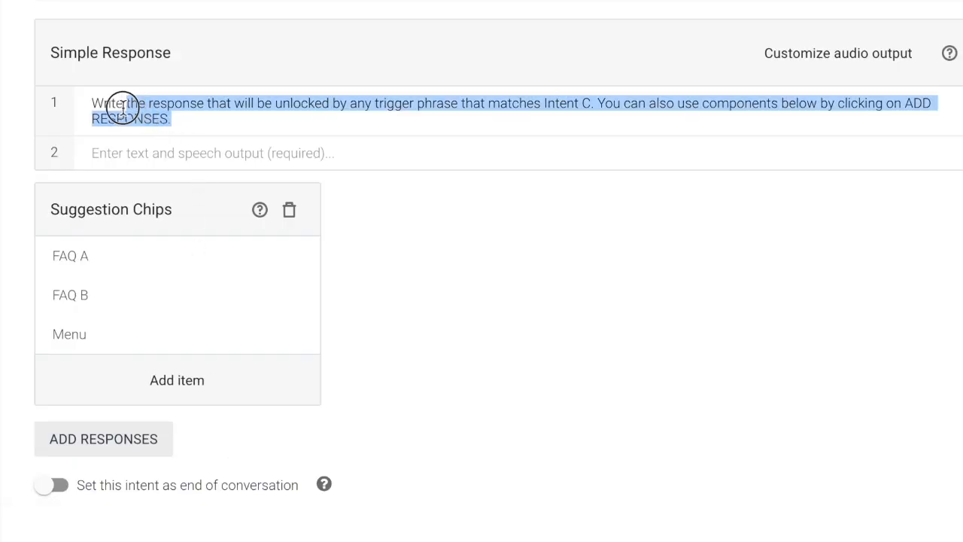
{"action": "type", "text": "I'm happy to help with that!"}
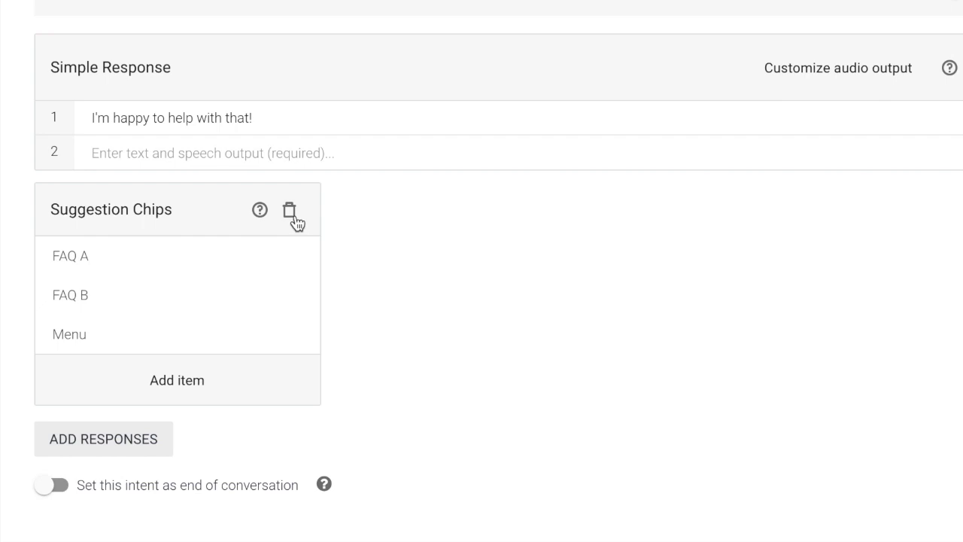
{"action": "left_click", "coordinate": [292, 213]}
{"action": "left_click", "coordinate": [144, 439]}
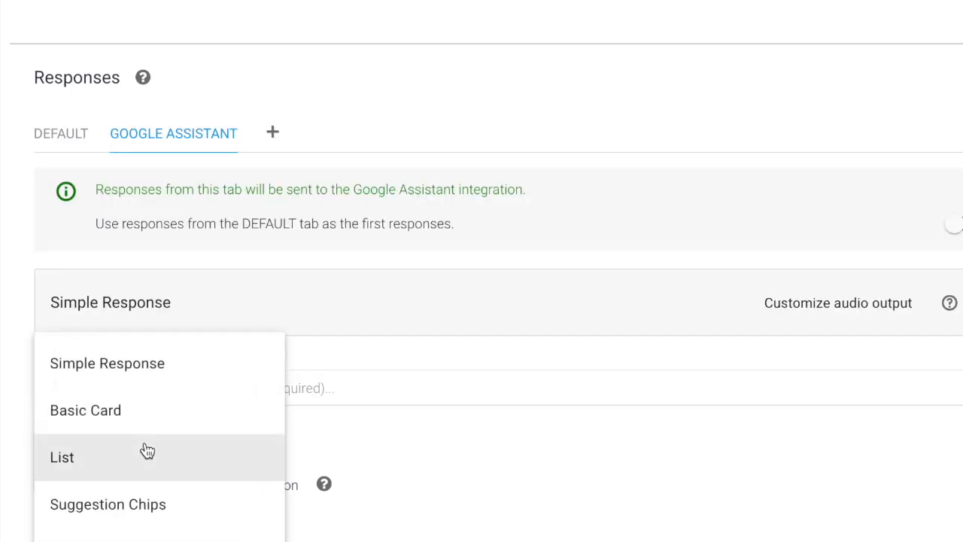
{"action": "left_click", "coordinate": [147, 419]}
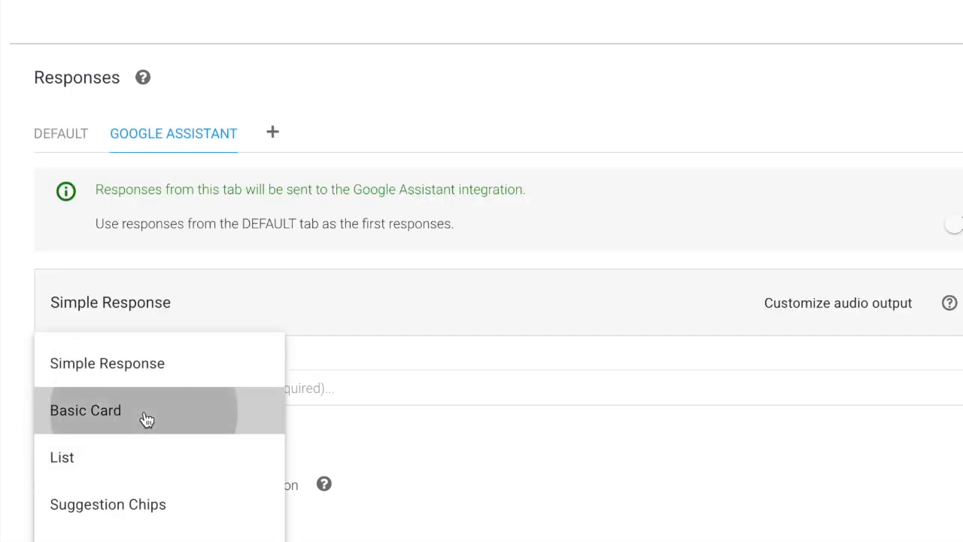
Fill the card: factory image URL, alt text 'Candy Factor', title 'Wonka Factory Tour', text 'You won't believe your eyes. Or your tastebuds'.
{"action": "scroll", "coordinate": [146, 419], "scroll_direction": "down", "scroll_amount": 3}
{"action": "scroll", "coordinate": [145, 419], "scroll_direction": "down", "scroll_amount": 1}
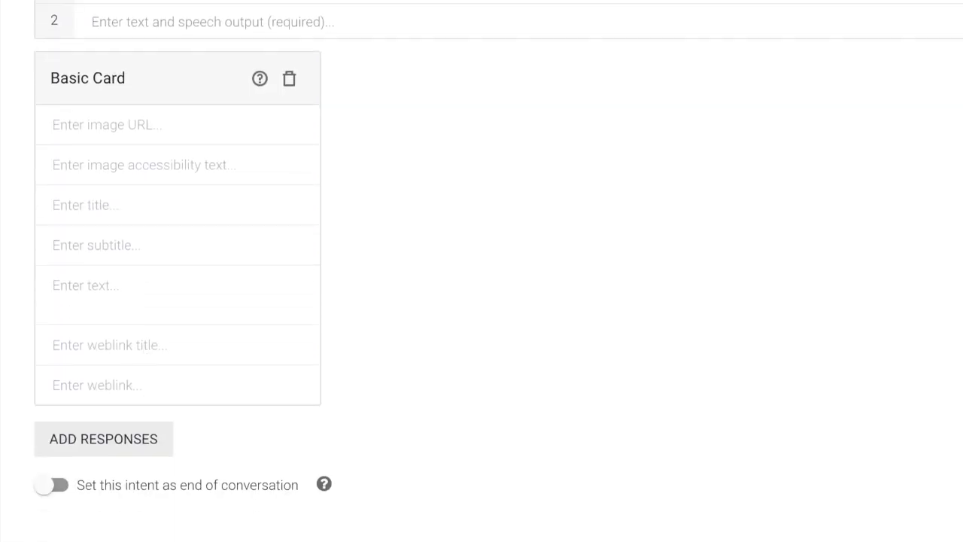
{"action": "left_click", "coordinate": [167, 125]}
{"action": "key", "text": "ctrl+v"}
{"action": "key", "text": "Tab"}
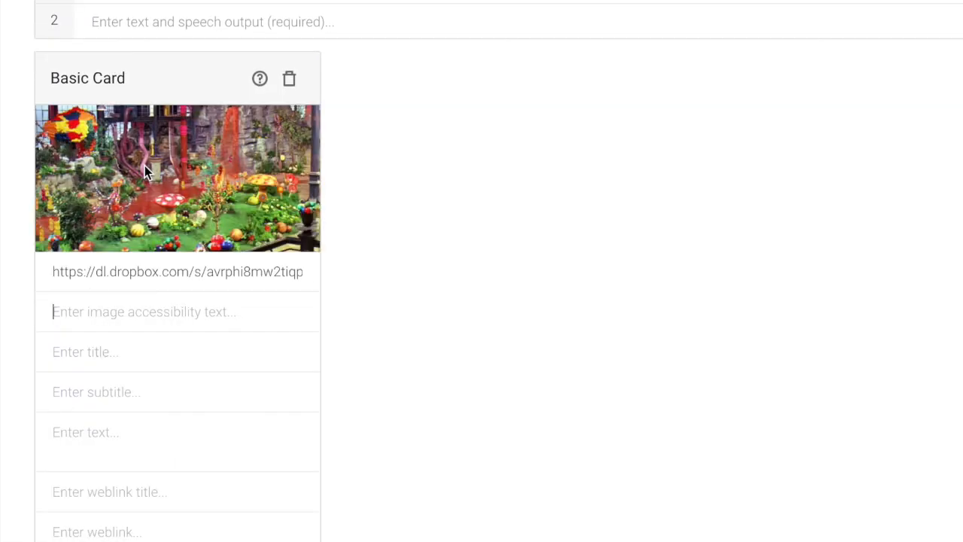
{"action": "type", "text": "Candy Factory"}
{"action": "left_click", "coordinate": [95, 350]}
{"action": "type", "text": "Wonka Factory Tour"}
{"action": "left_click", "coordinate": [53, 350]}
{"action": "type", "text": "**"}
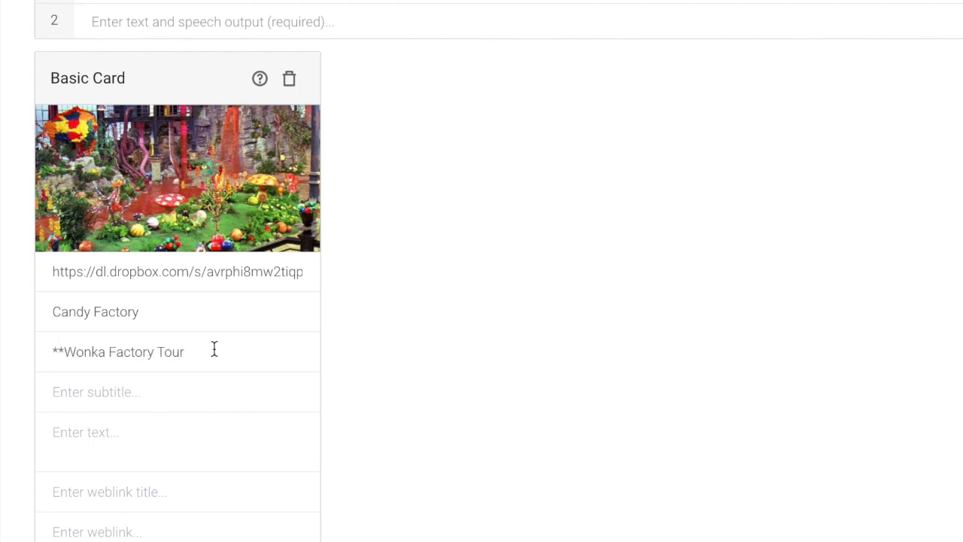
{"action": "type", "text": "You won't believe your eyes. Or your taste buds"}
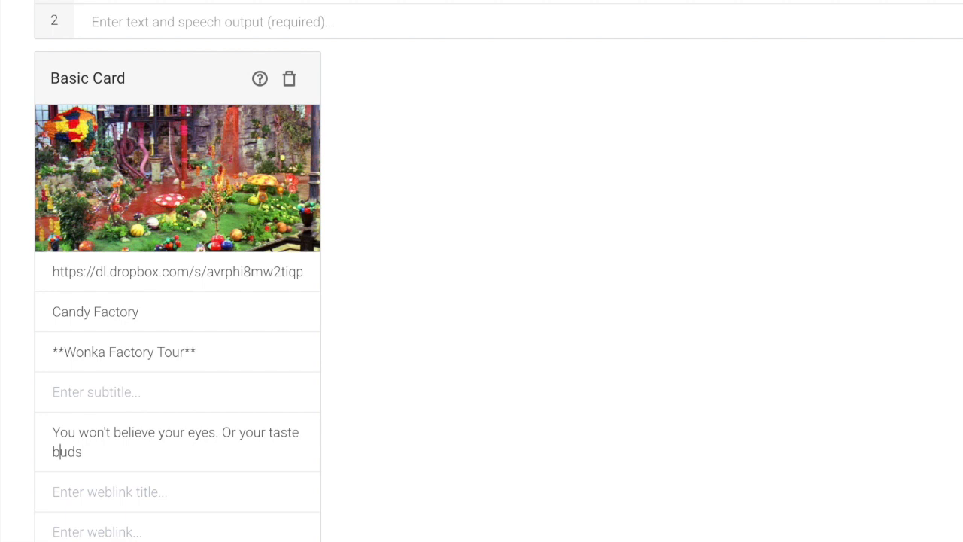
{"action": "key", "text": "BackSpace"}
{"action": "type", "text": "low to schedule your tour. 👇"}
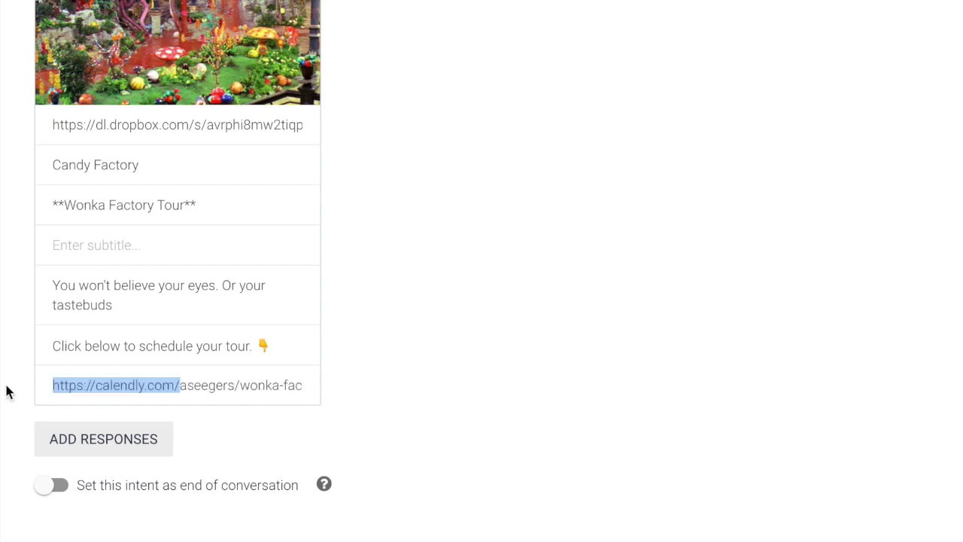
Select the Calendly domain in the link, then book the tour for May 26 at 9:00am.
{"action": "left_click", "coordinate": [89, 387]}
{"action": "left_click_drag", "start_coordinate": [48, 385], "coordinate": [331, 399]}
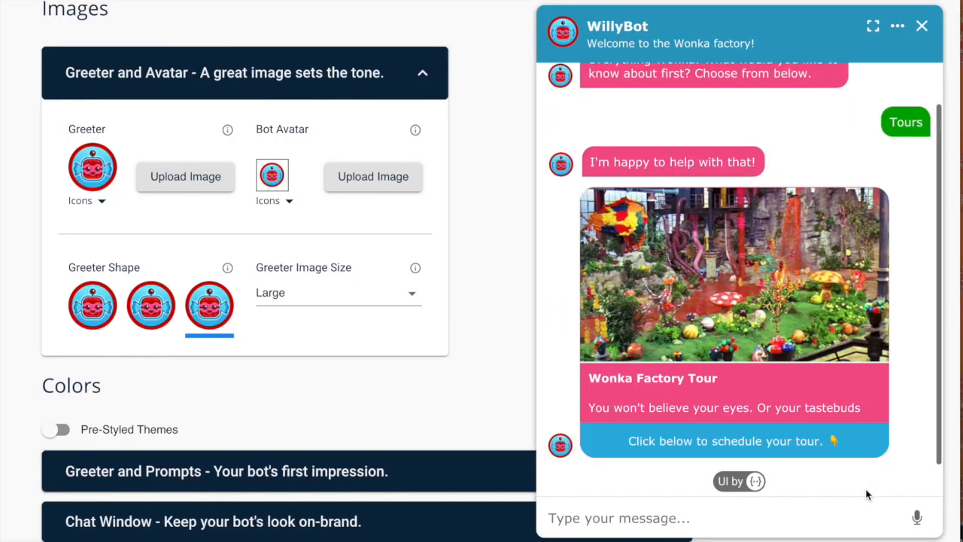
{"action": "left_click", "coordinate": [800, 442]}
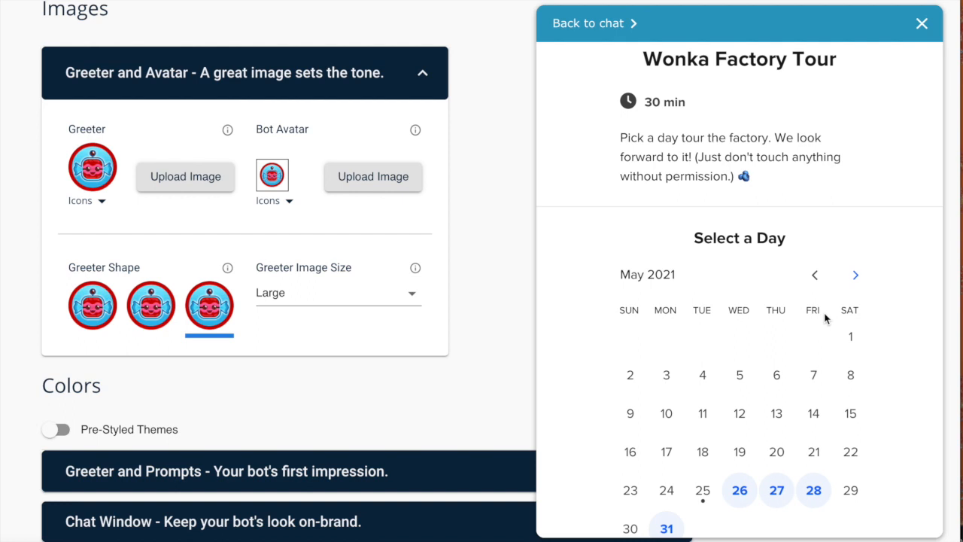
{"action": "left_click", "coordinate": [741, 493]}
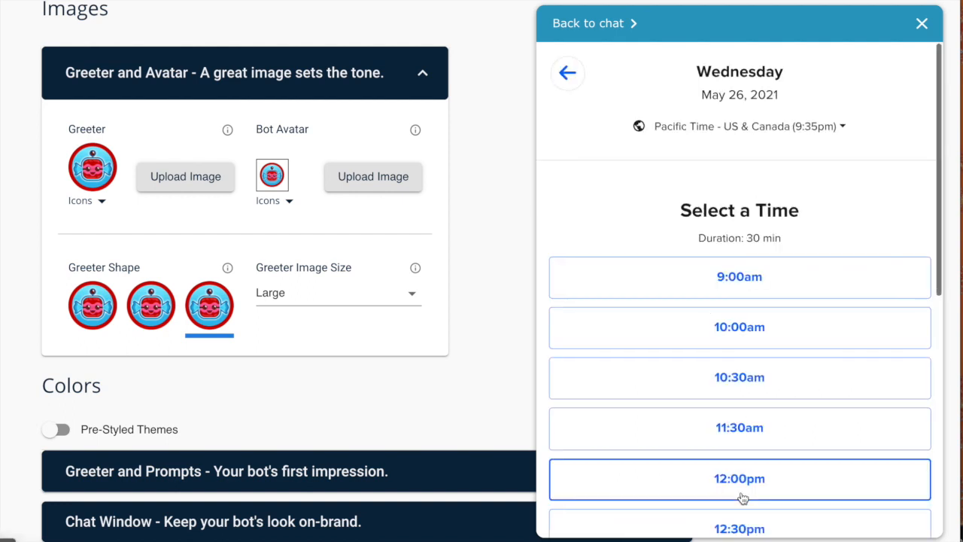
{"action": "left_click", "coordinate": [745, 283]}
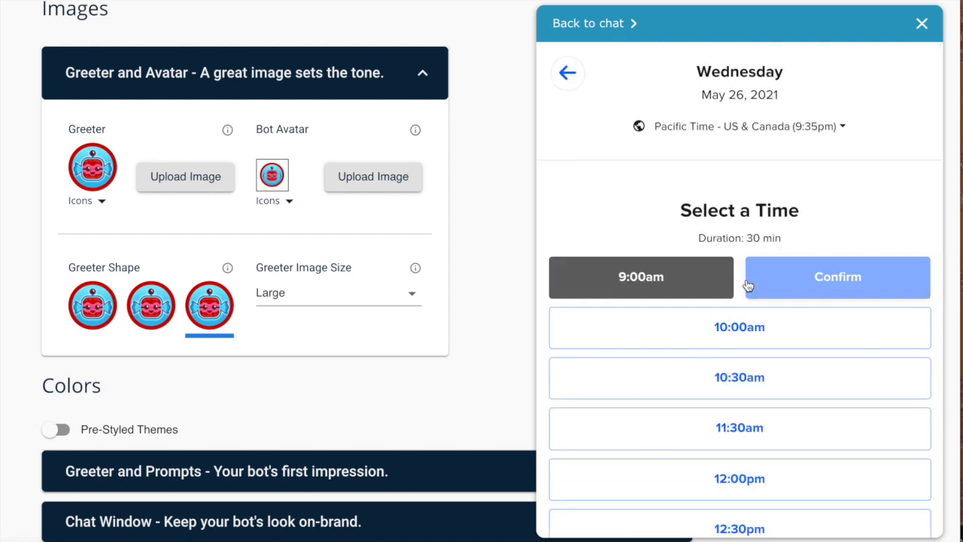
{"action": "left_click", "coordinate": [796, 283]}
Enter the booker's name and e-mail, add the note 'Me likey candy', and book the Wonka Factory Tour.
{"action": "left_click", "coordinate": [668, 333]}
{"action": "type", "text": "Rob"}
{"action": "key", "text": "Tab"}
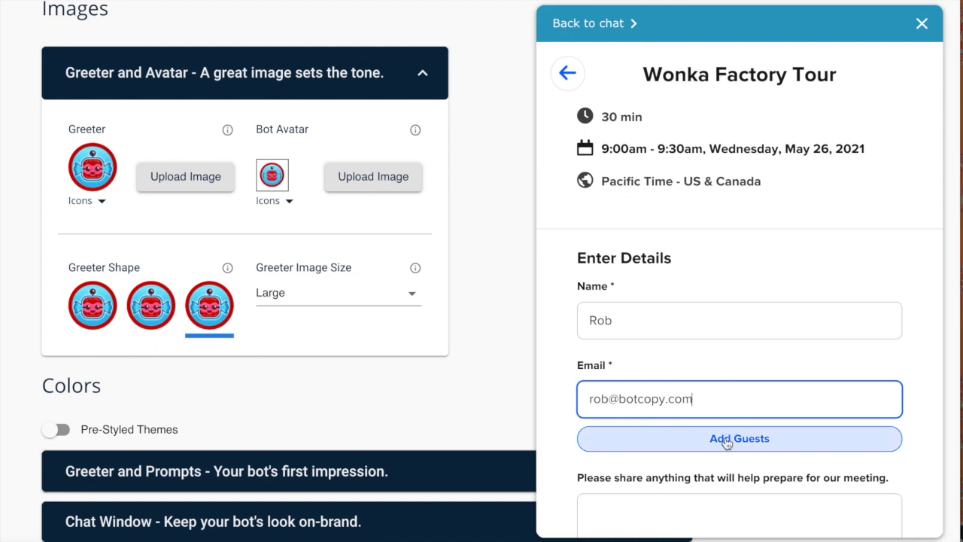
{"action": "scroll", "coordinate": [726, 442], "scroll_direction": "down", "scroll_amount": 2}
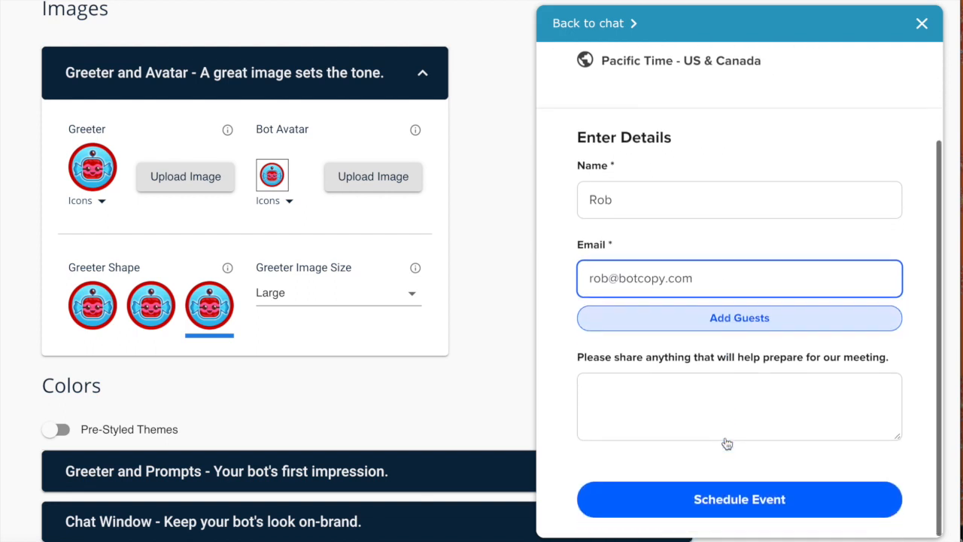
{"action": "left_click", "coordinate": [717, 408]}
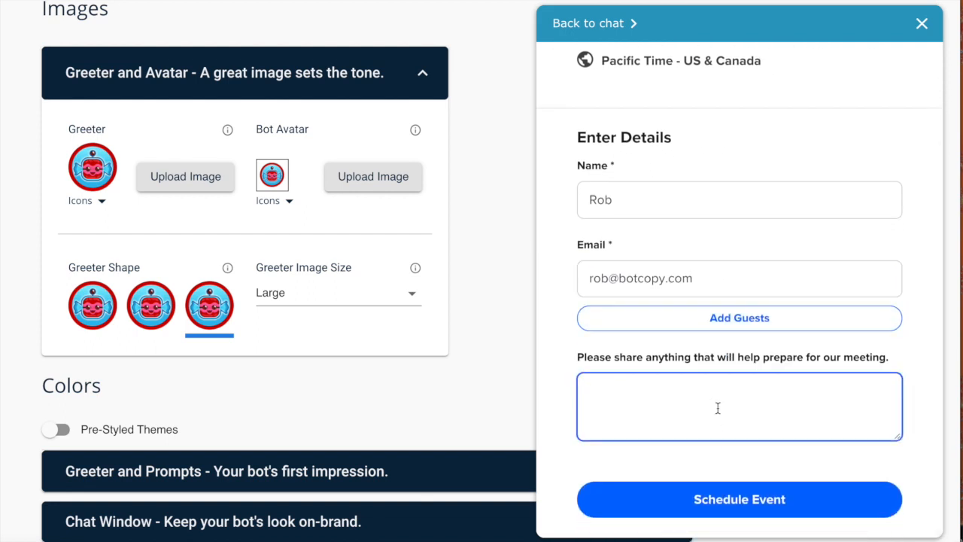
{"action": "type", "text": "Me likey candy"}
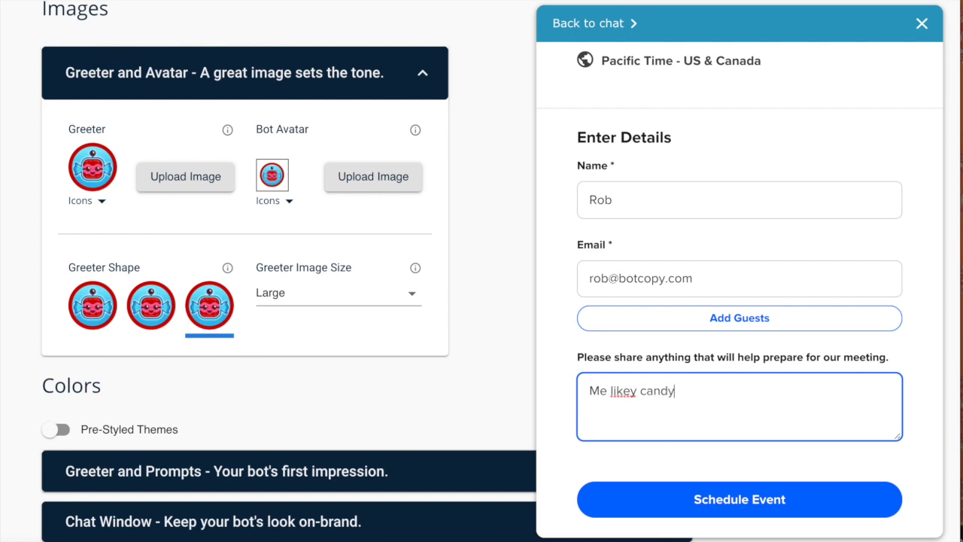
{"action": "left_click", "coordinate": [775, 506]}
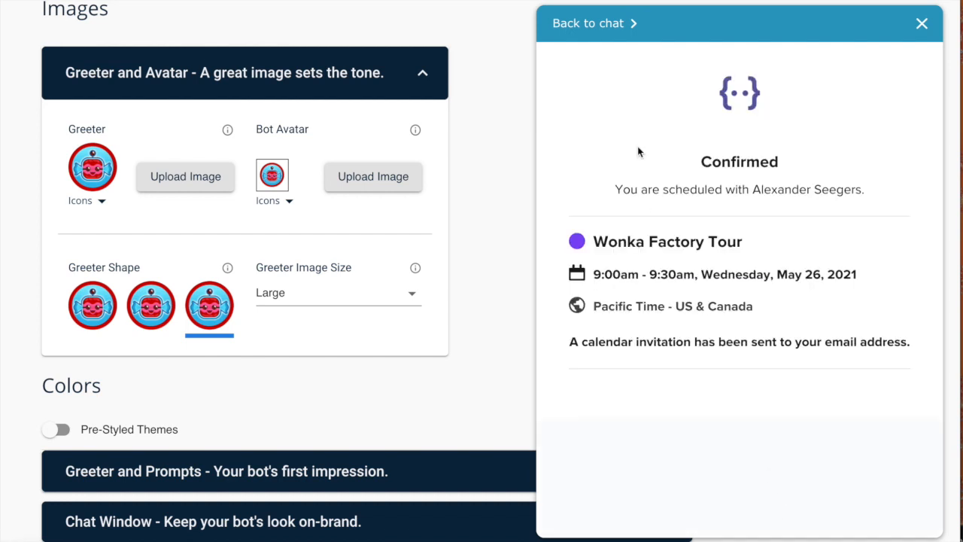
Go back from the booking confirmation to the WillyBot chat and scroll the integrations page.
{"action": "left_click", "coordinate": [619, 24]}
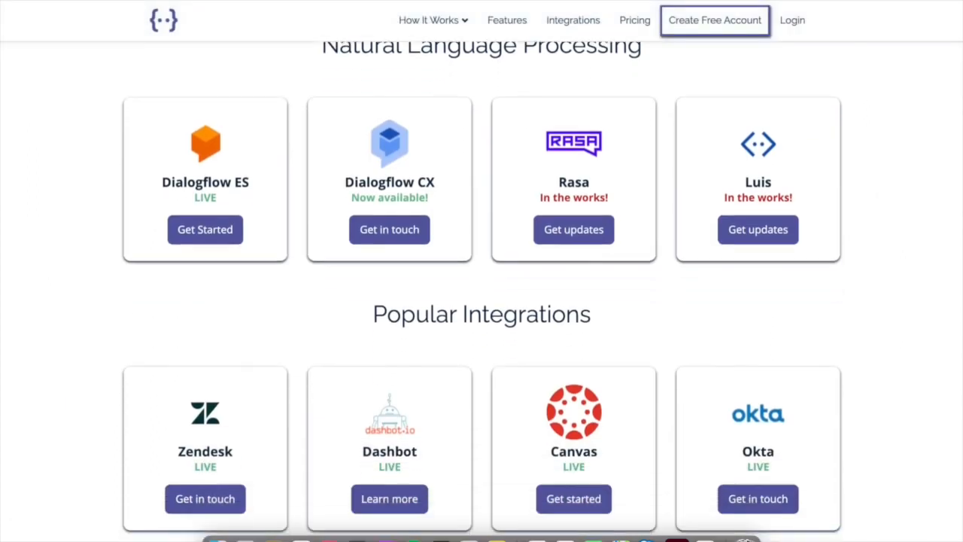
{"action": "scroll", "coordinate": [482, 291], "scroll_direction": "down", "scroll_amount": 5}
{"action": "scroll", "coordinate": [481, 291], "scroll_direction": "down", "scroll_amount": 5}
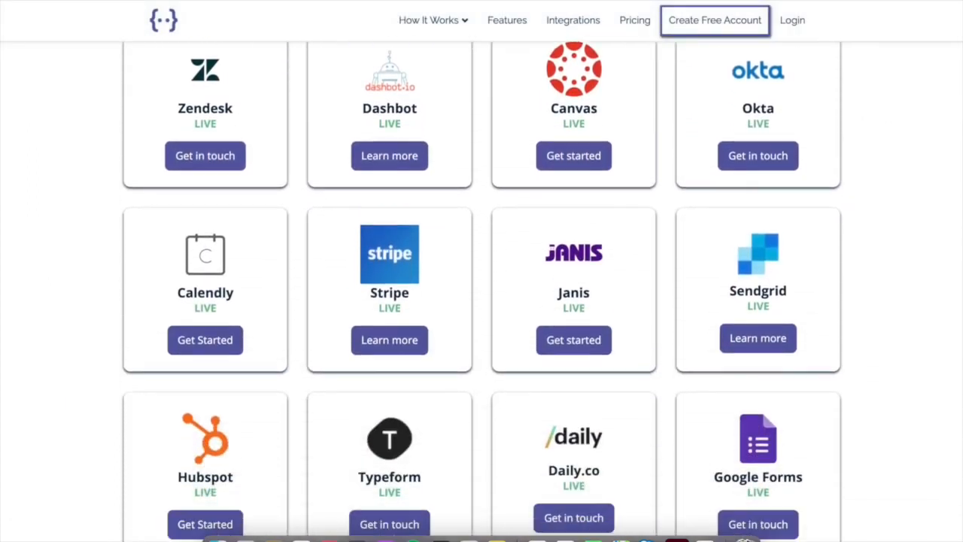
{"action": "scroll", "coordinate": [482, 291], "scroll_direction": "down", "scroll_amount": 2}
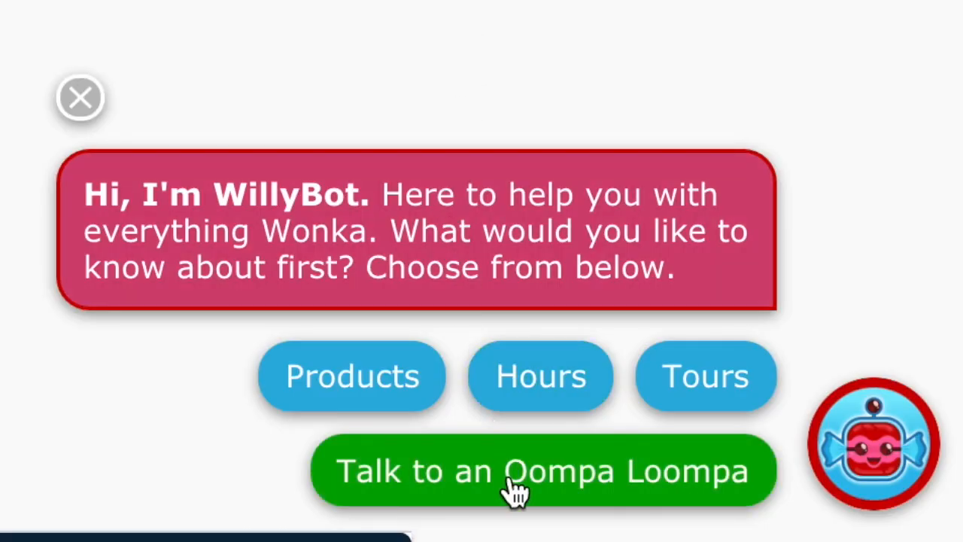
Ask to talk to an Oompa Loompa, give the user's name and e-mail, and accept an e-mail follow-up.
{"action": "left_click", "coordinate": [516, 493]}
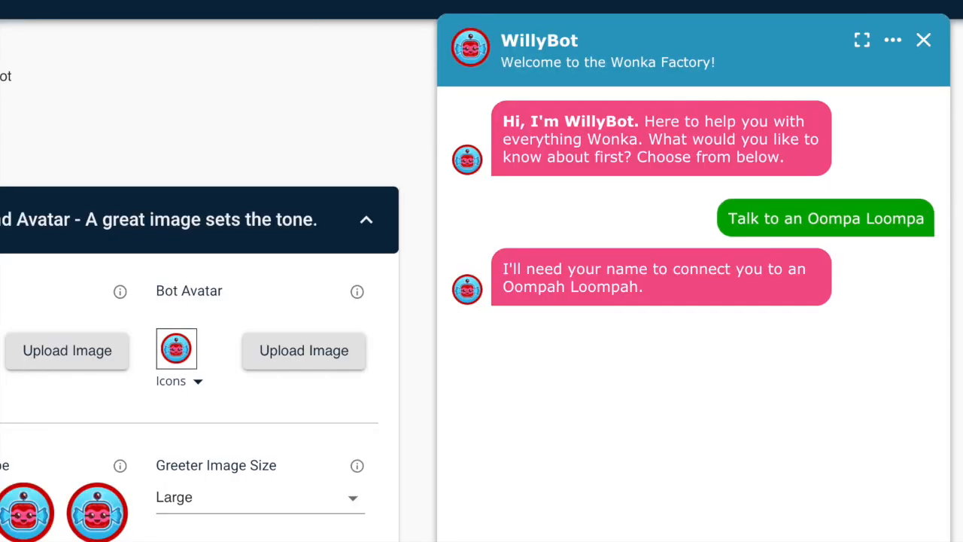
{"action": "type", "text": "Rob"}
{"action": "key", "text": "Return"}
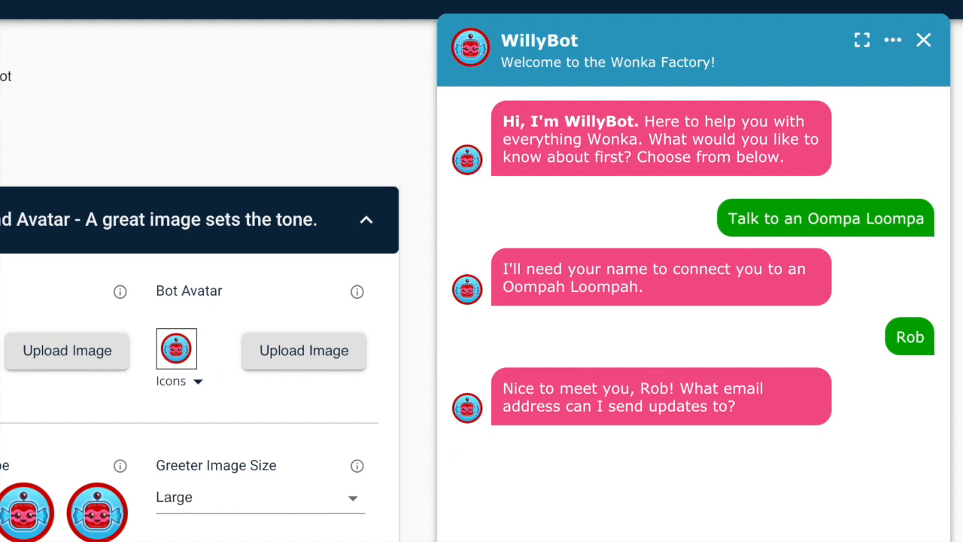
{"action": "key", "text": "Return"}
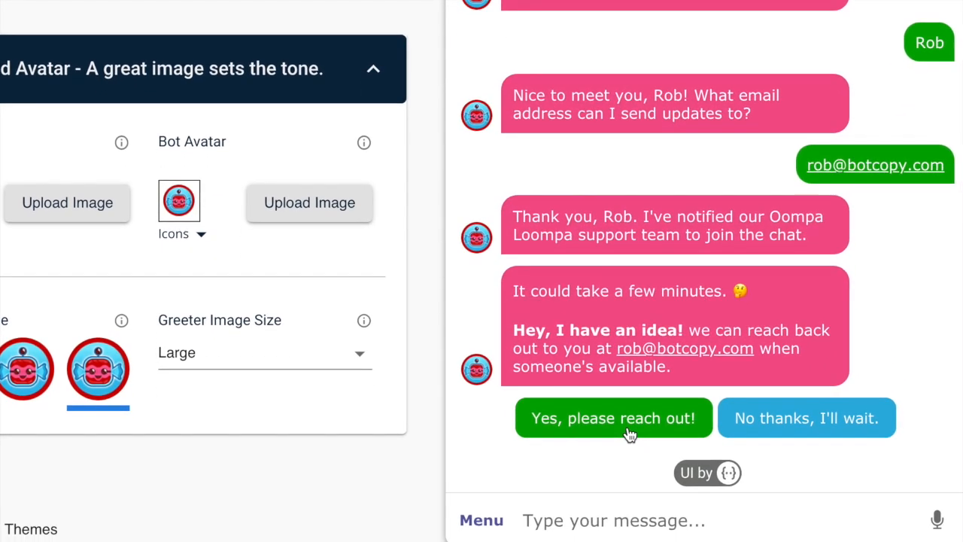
{"action": "left_click", "coordinate": [629, 441]}
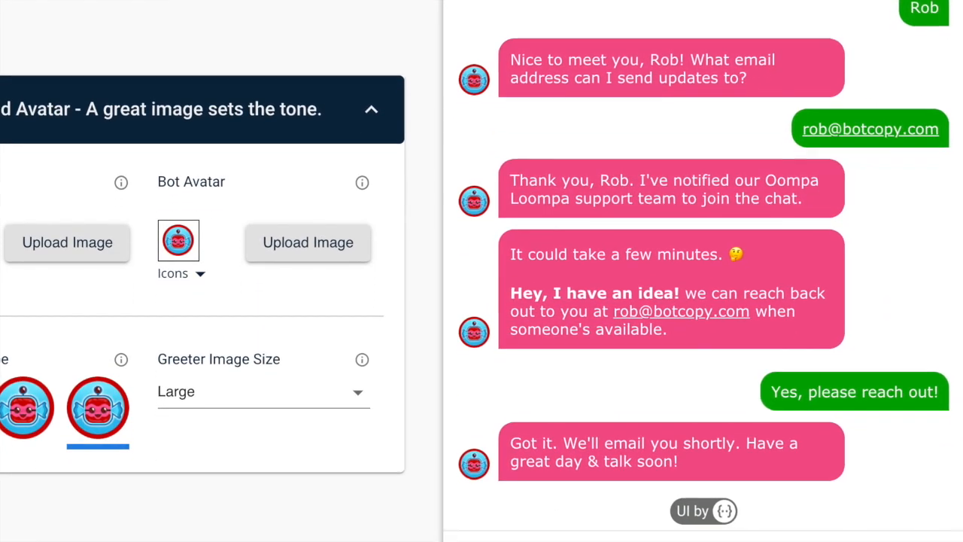
Send 'thanks' and 'bye', then submit a thumbs-up experience rating.
{"action": "type", "text": "thanks!"}
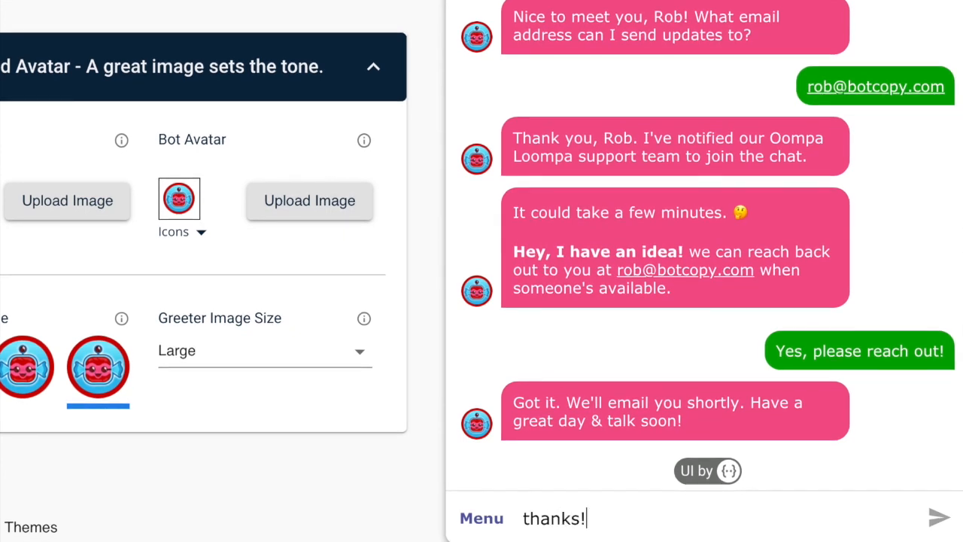
{"action": "key", "text": "Return"}
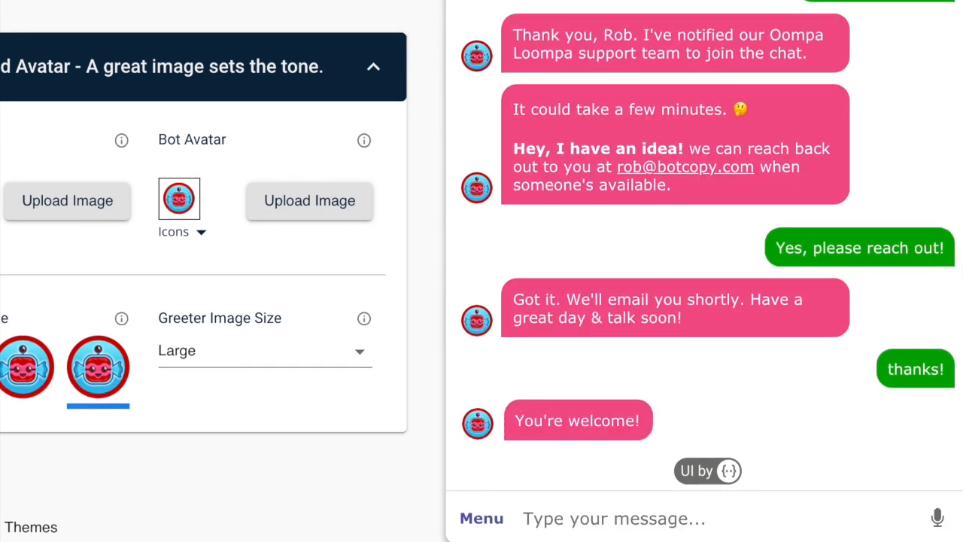
{"action": "type", "text": "bye"}
{"action": "key", "text": "Return"}
{"action": "left_click", "coordinate": [733, 457]}
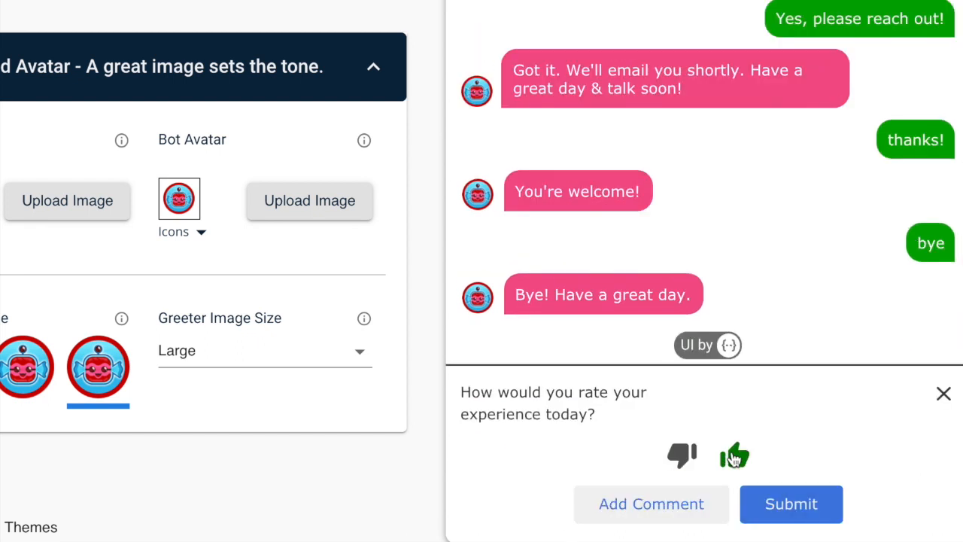
{"action": "left_click", "coordinate": [791, 502]}
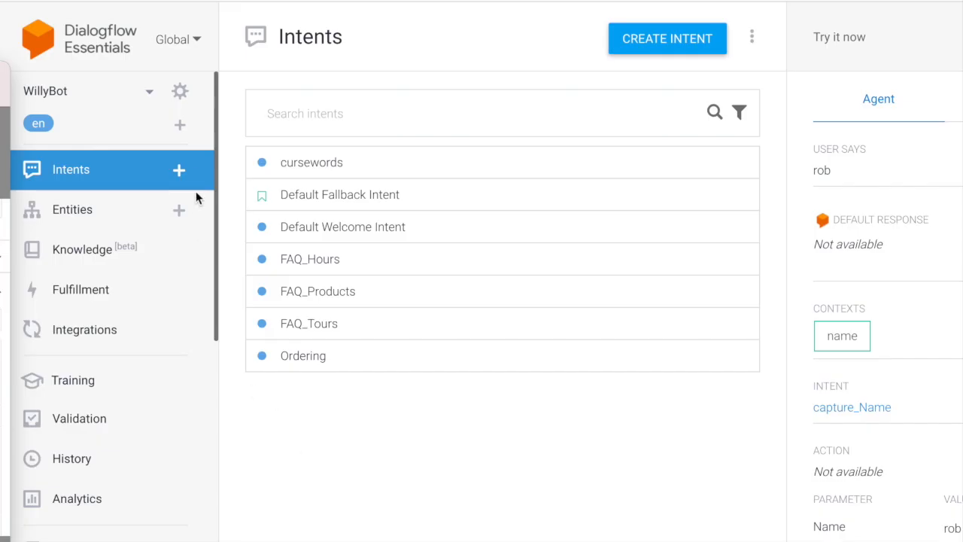
Create the LiveAgent intent with output contexts name, LiveAgent and Email at lifespan 2.
{"action": "left_click", "coordinate": [180, 172]}
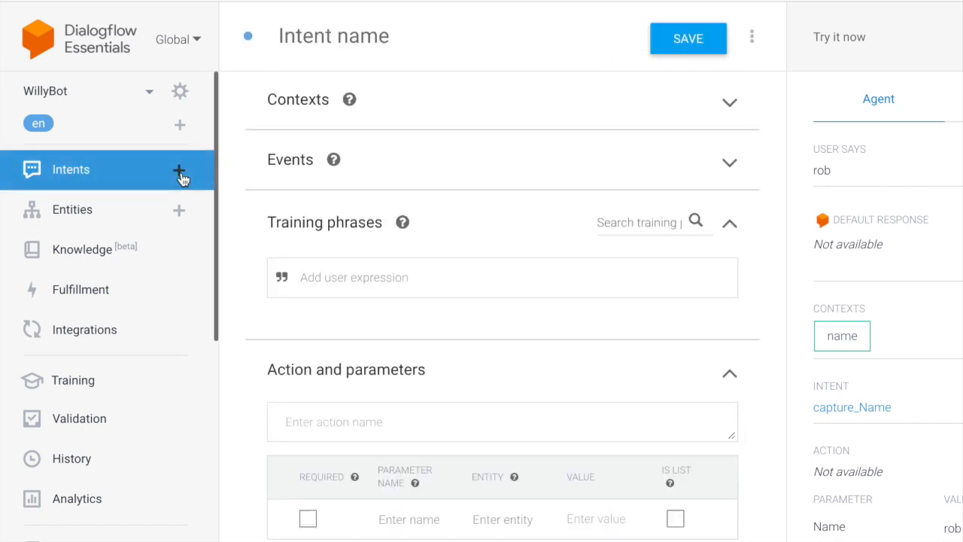
{"action": "type", "text": "LiveAgent"}
{"action": "left_click", "coordinate": [374, 106]}
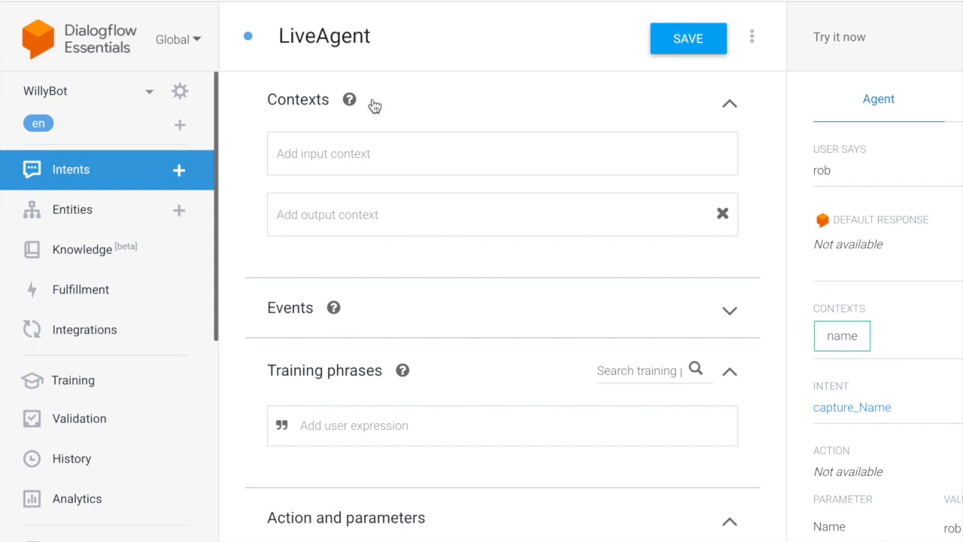
{"action": "left_click", "coordinate": [313, 215]}
{"action": "type", "text": "name"}
{"action": "key", "text": "Return"}
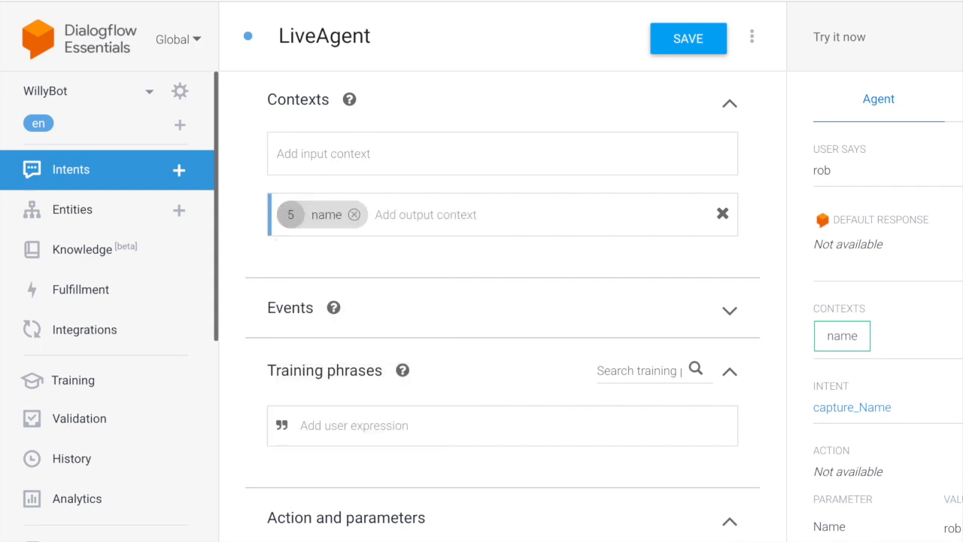
{"action": "left_click", "coordinate": [291, 215]}
{"action": "type", "text": "2"}
{"action": "left_click", "coordinate": [387, 214]}
{"action": "type", "text": "liveage"}
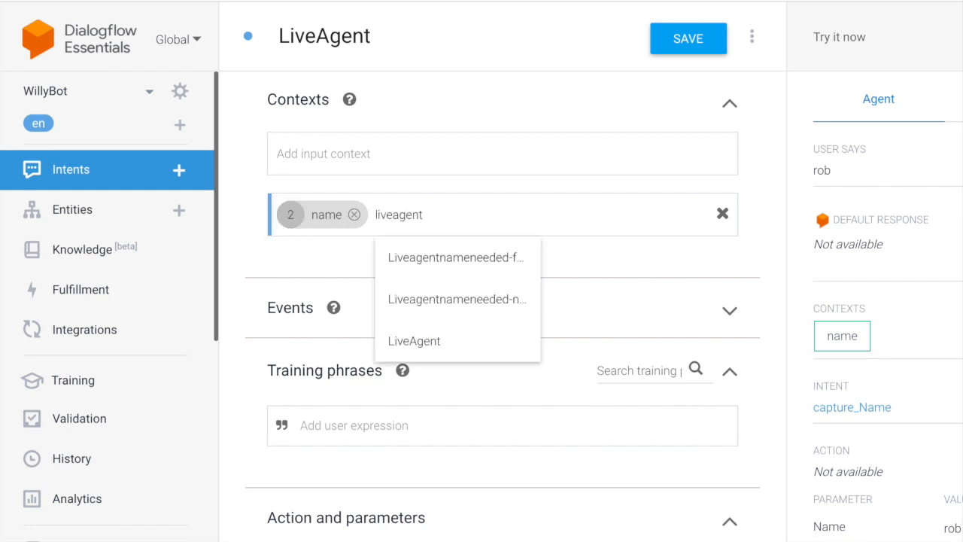
{"action": "type", "text": "nt"}
{"action": "key", "text": "Down"}
{"action": "key", "text": "Down"}
{"action": "key", "text": "Return"}
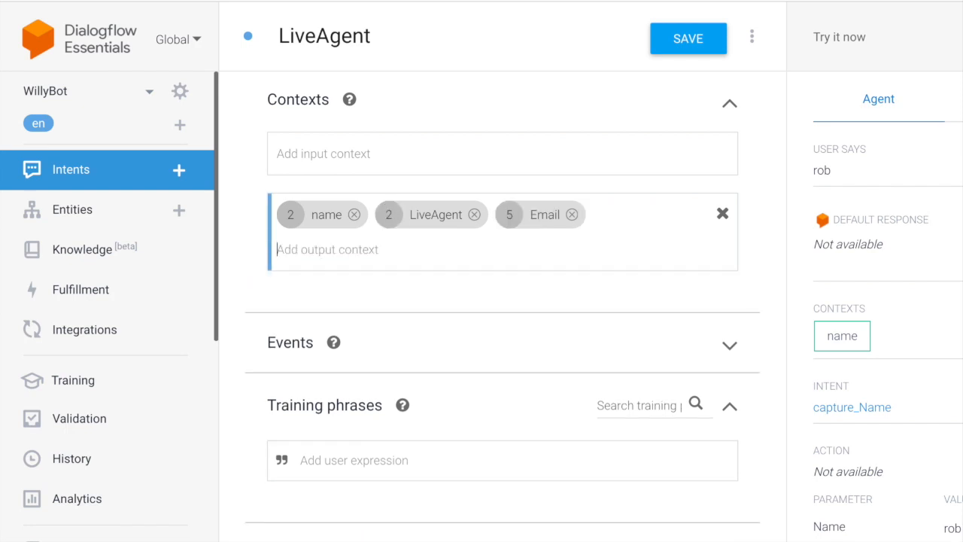
{"action": "left_click", "coordinate": [508, 214]}
{"action": "type", "text": "2"}
Add training phrases 'live agent', 'talk to an oompa loompa', 'can i speak to a human', 'get help from a person', 'representative'.
{"action": "scroll", "coordinate": [477, 300], "scroll_direction": "down", "scroll_amount": 1}
{"action": "left_click", "coordinate": [477, 367]}
{"action": "type", "text": "live agent"}
{"action": "key", "text": "Return"}
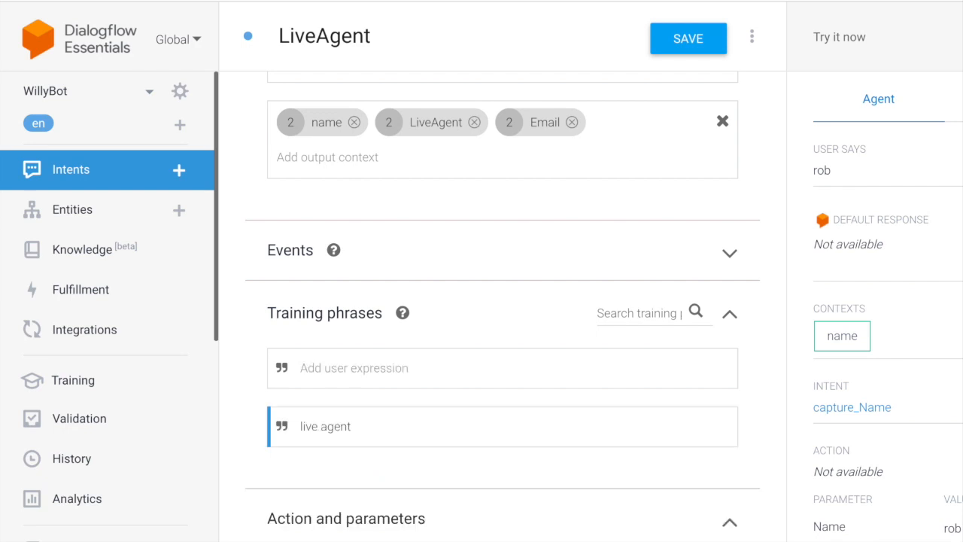
{"action": "type", "text": "talk to an"}
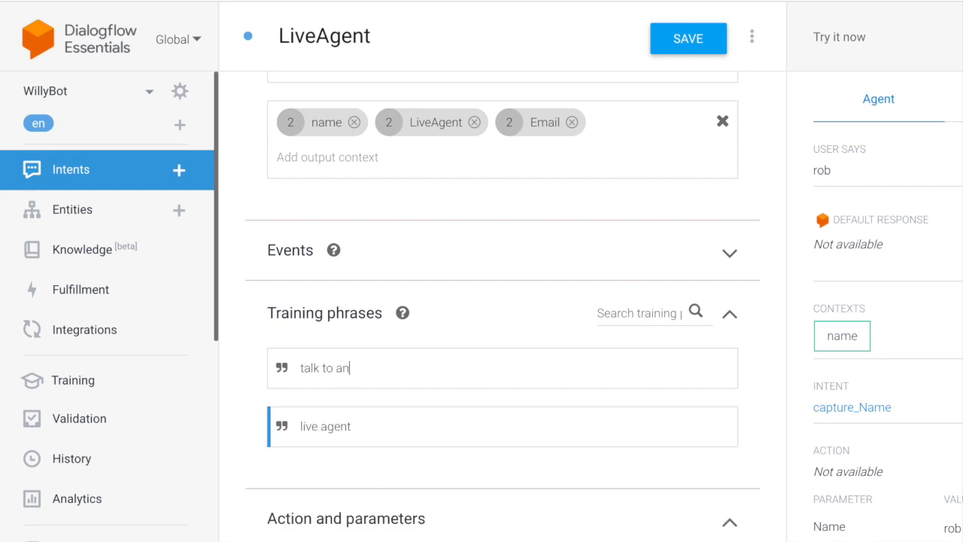
{"action": "type", "text": " oompa loompa"}
{"action": "key", "text": "Return"}
{"action": "type", "text": "can i speak to"}
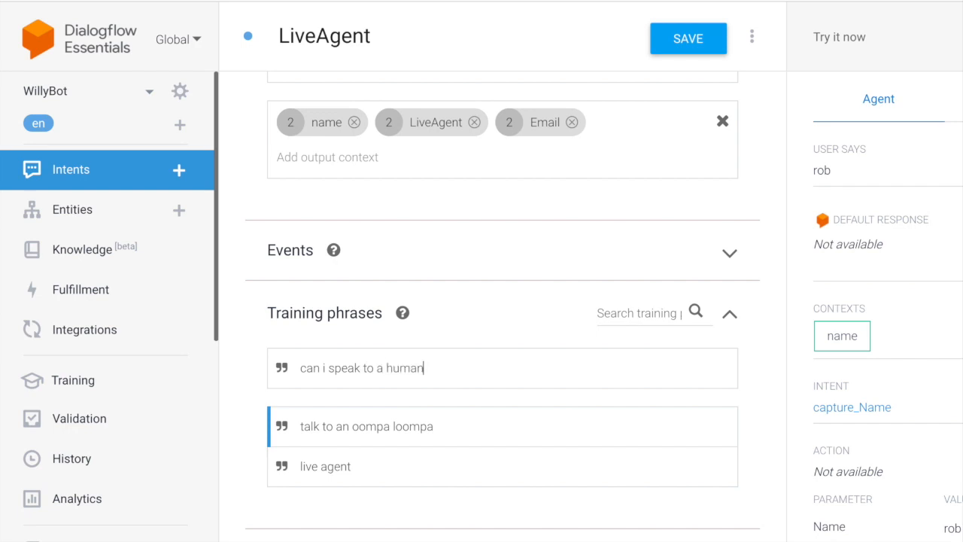
{"action": "type", "text": " a human"}
{"action": "key", "text": "Return"}
{"action": "type", "text": "get h"}
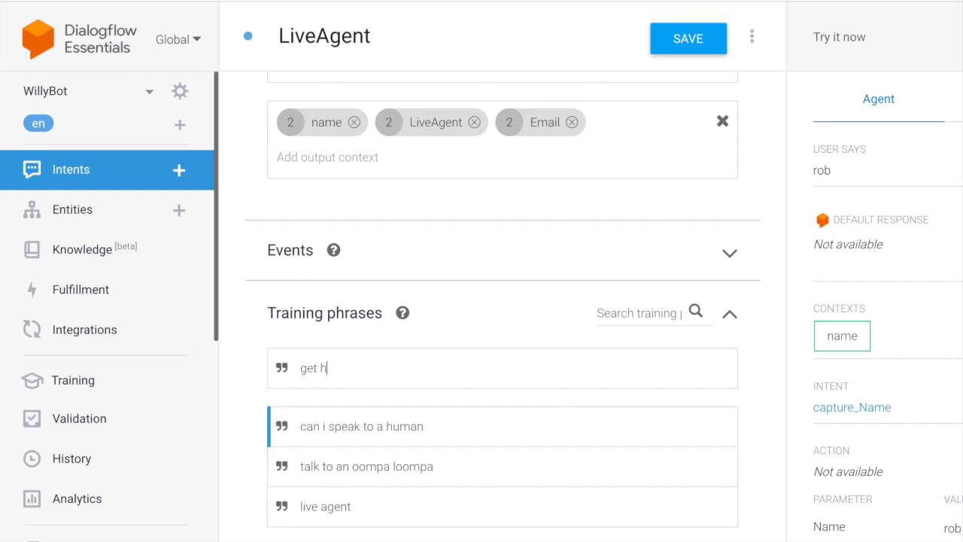
{"action": "type", "text": "elp from a person"}
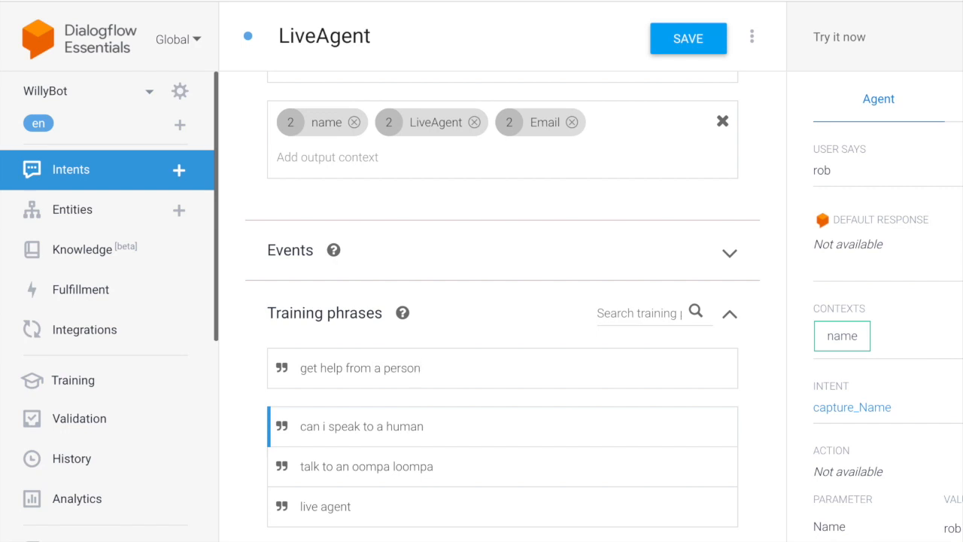
{"action": "key", "text": "Return"}
{"action": "type", "text": "represe"}
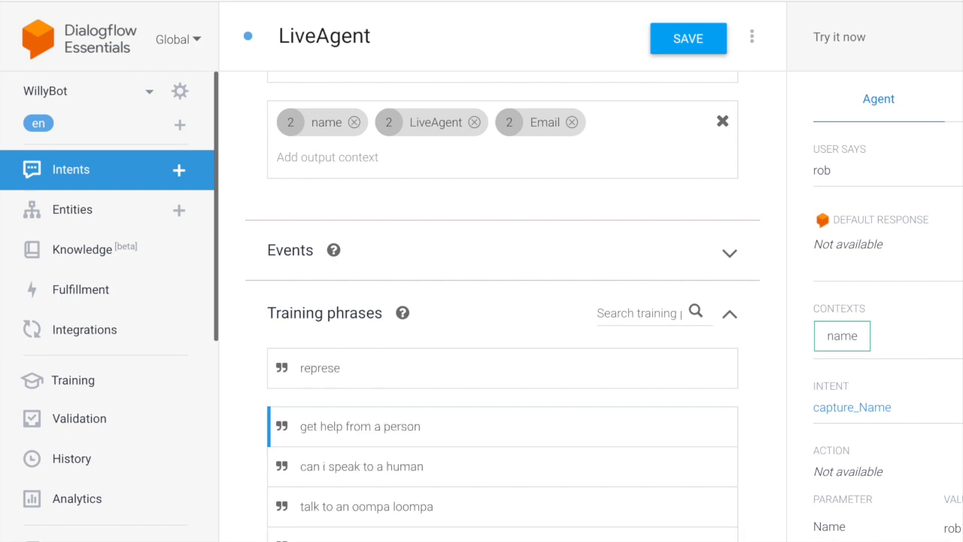
{"action": "type", "text": "ntati"}
{"action": "type", "text": "ve"}
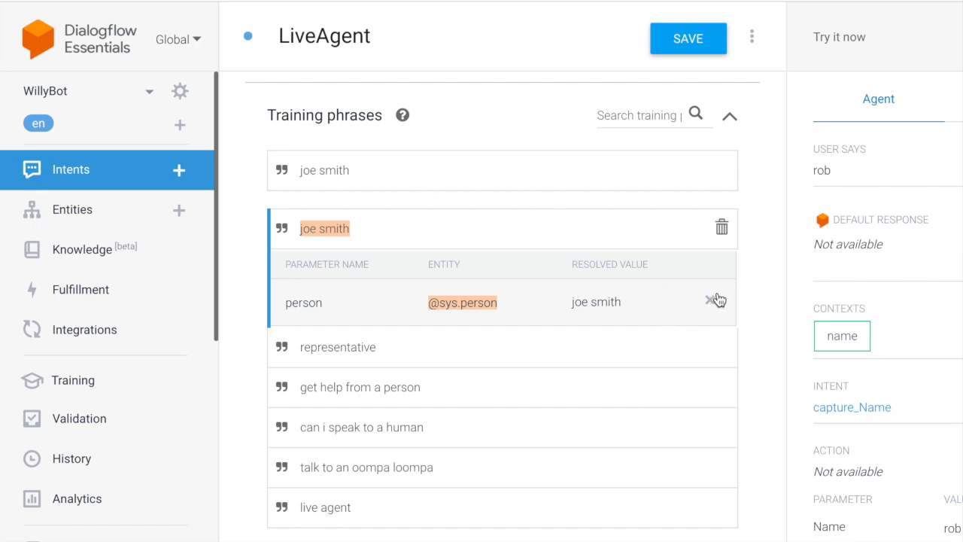
{"action": "key", "text": "Return"}
{"action": "type", "text": "denise"}
{"action": "key", "text": "Return"}
{"action": "type", "text": "alex"}
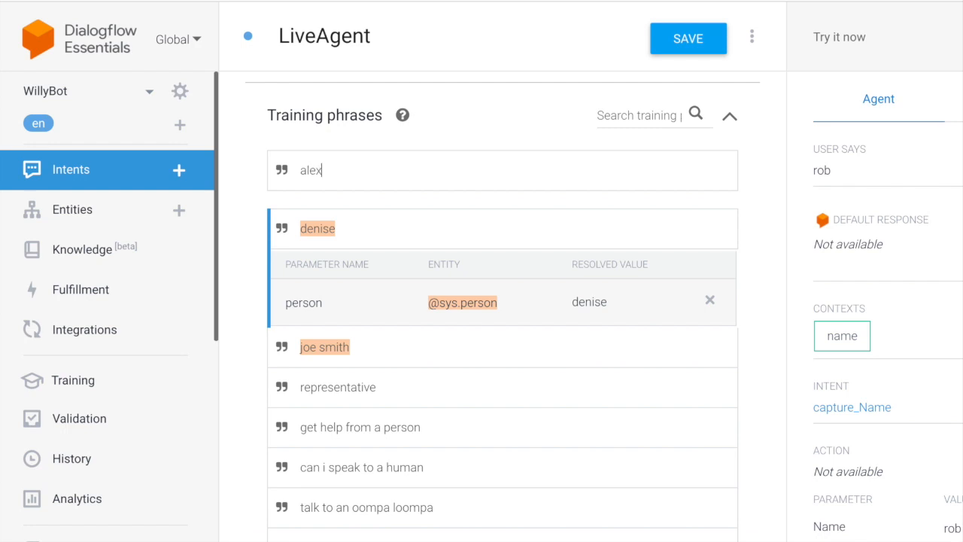
{"action": "key", "text": "Return"}
{"action": "type", "text": "stefan"}
{"action": "key", "text": "Return"}
{"action": "type", "text": "maria"}
{"action": "key", "text": "Return"}
{"action": "type", "text": "clarice"}
{"action": "key", "text": "Return"}
{"action": "type", "text": "wendy"}
{"action": "key", "text": "Return"}
{"action": "type", "text": "bartholomew"}
{"action": "key", "text": "Return"}
{"action": "type", "text": "george"}
{"action": "key", "text": "Return"}
{"action": "type", "text": "marmaduke"}
{"action": "key", "text": "Return"}
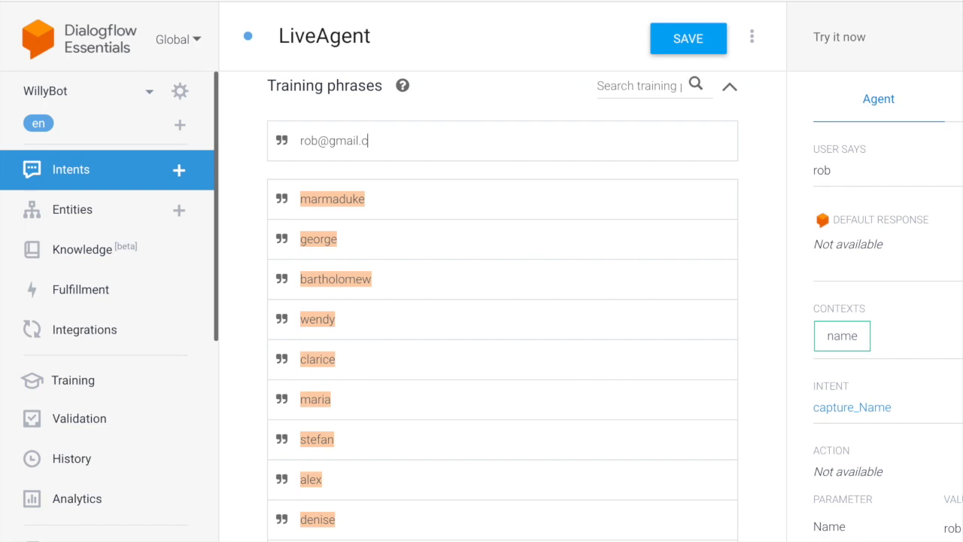
{"action": "triple_click", "coordinate": [327, 140]}
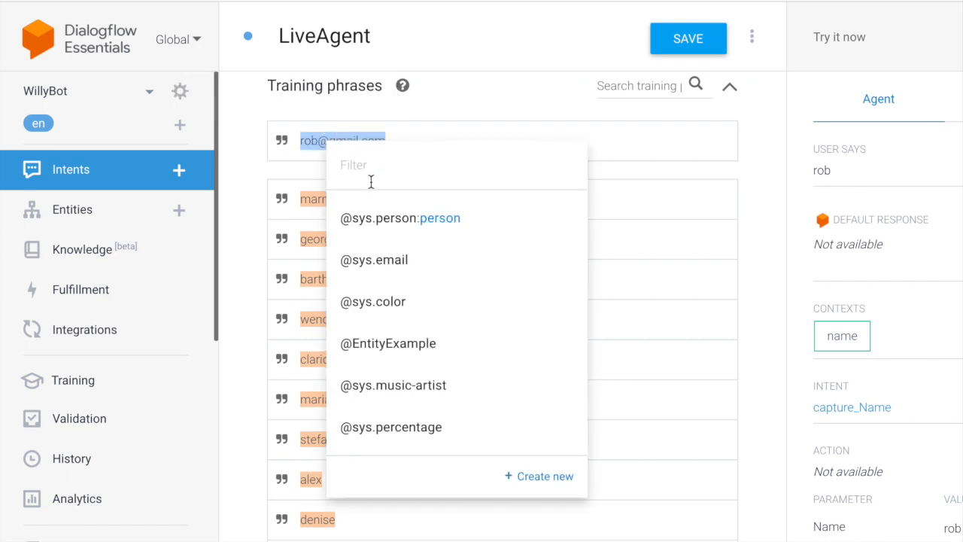
{"action": "left_click", "coordinate": [373, 261]}
{"action": "key", "text": "Return"}
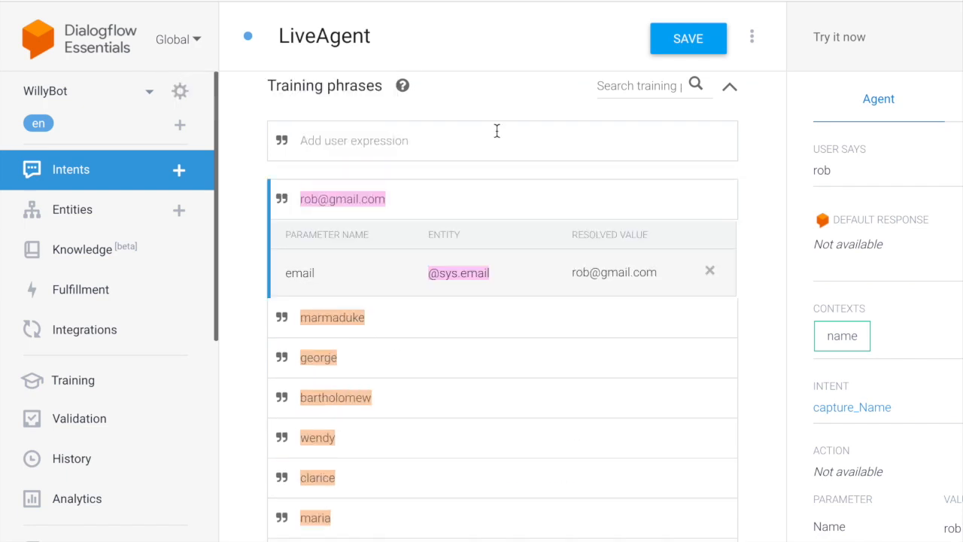
{"action": "left_click", "coordinate": [332, 147]}
{"action": "left_click_drag", "start_coordinate": [434, 149], "coordinate": [269, 146]}
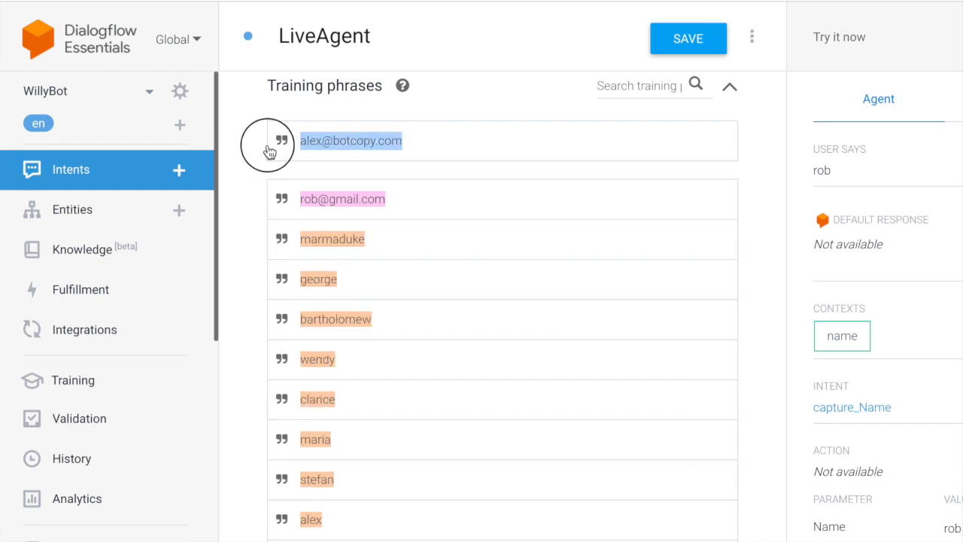
{"action": "left_click", "coordinate": [319, 147]}
{"action": "key", "text": "Return"}
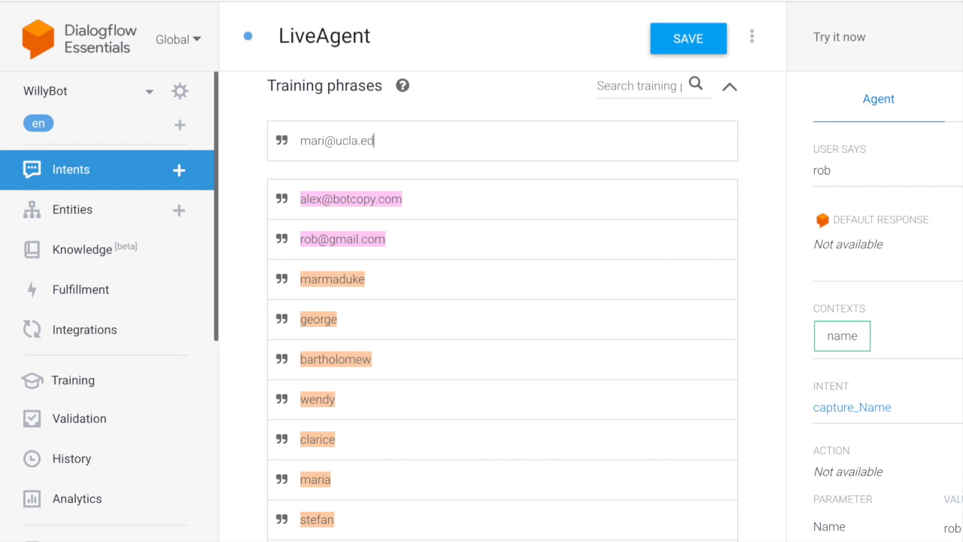
{"action": "left_click", "coordinate": [477, 251]}
{"action": "key", "text": "Return"}
{"action": "left_click_drag", "start_coordinate": [301, 141], "coordinate": [412, 160]}
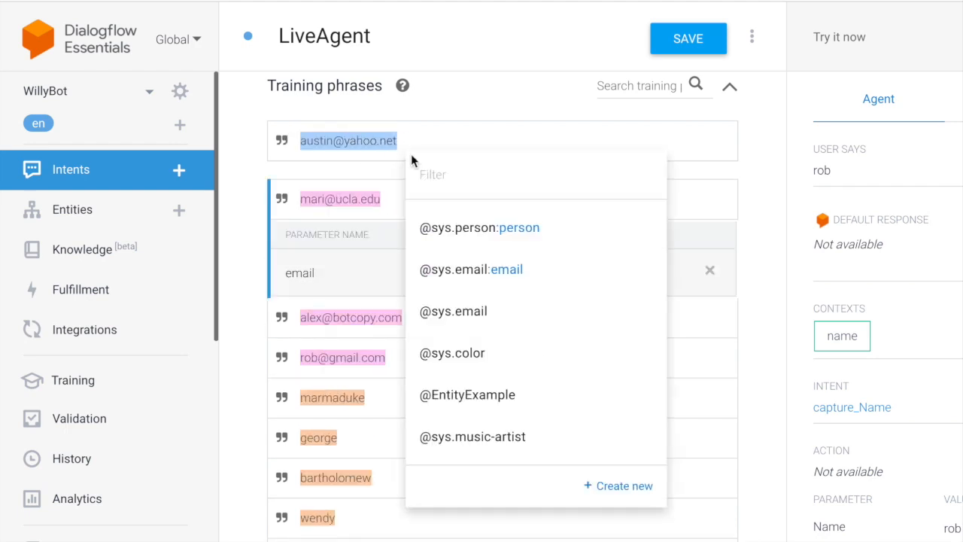
{"action": "left_click", "coordinate": [451, 268]}
{"action": "key", "text": "Return"}
{"action": "left_click", "coordinate": [332, 141]}
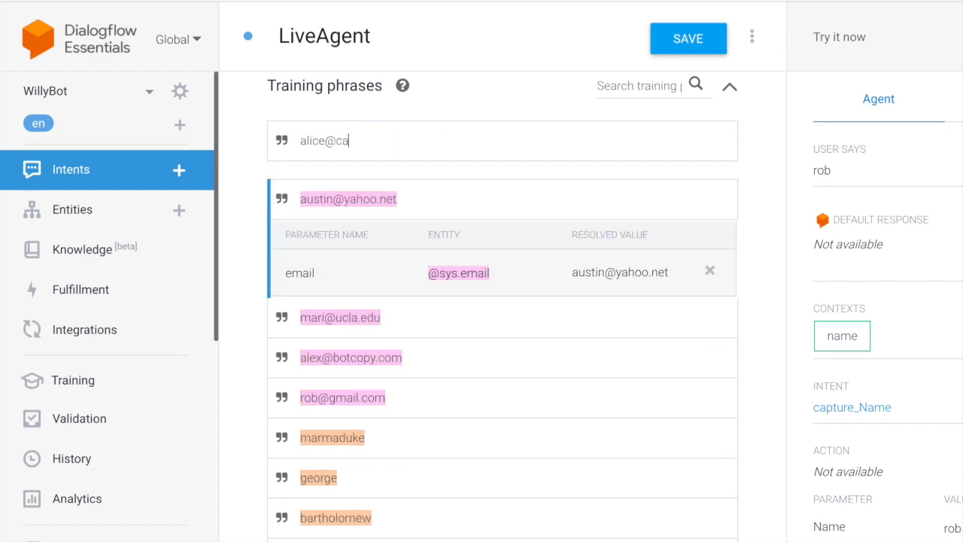
{"action": "left_click_drag", "start_coordinate": [301, 142], "coordinate": [372, 143]}
{"action": "left_click", "coordinate": [451, 305]}
{"action": "key", "text": "Return"}
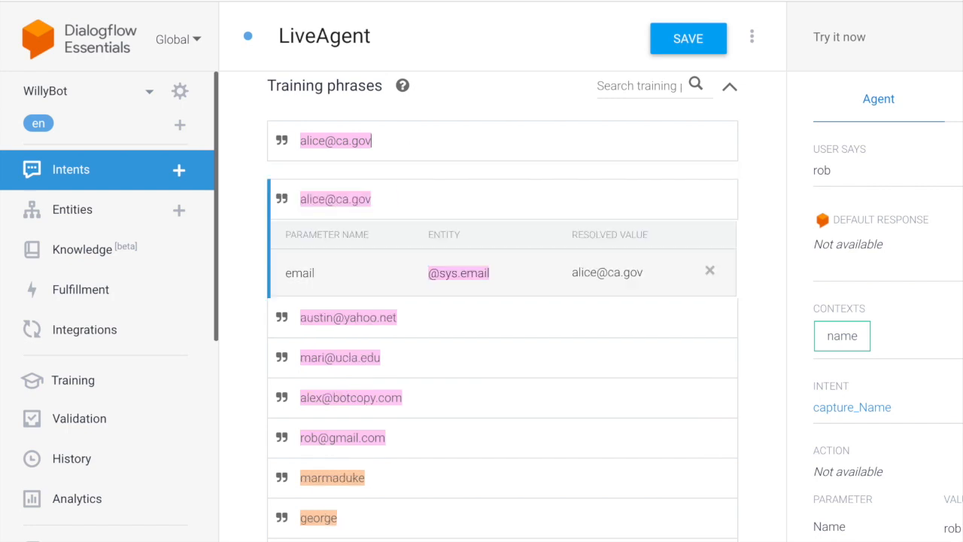
{"action": "scroll", "coordinate": [550, 208], "scroll_direction": "down", "scroll_amount": 10}
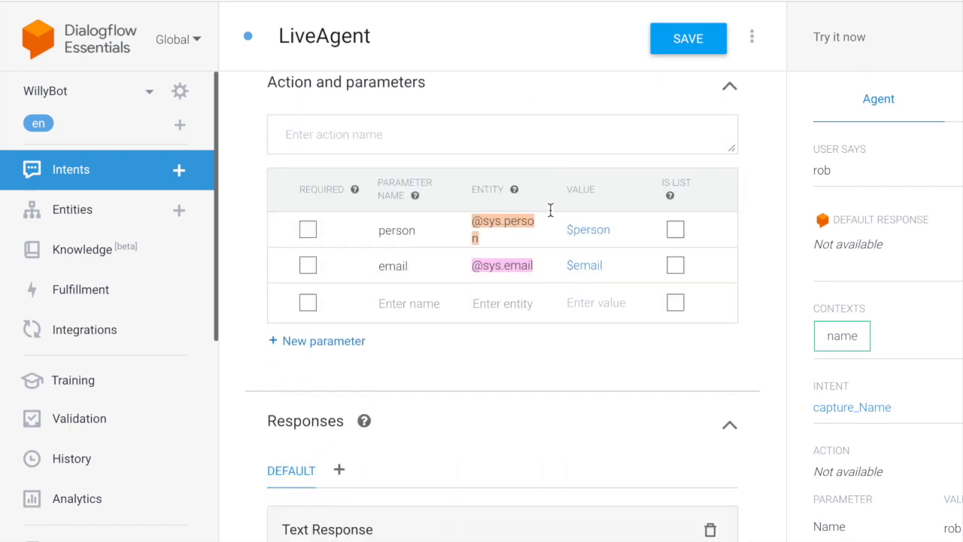
Make person and email required and give person two prompts asking for the user's name.
{"action": "left_click", "coordinate": [308, 230]}
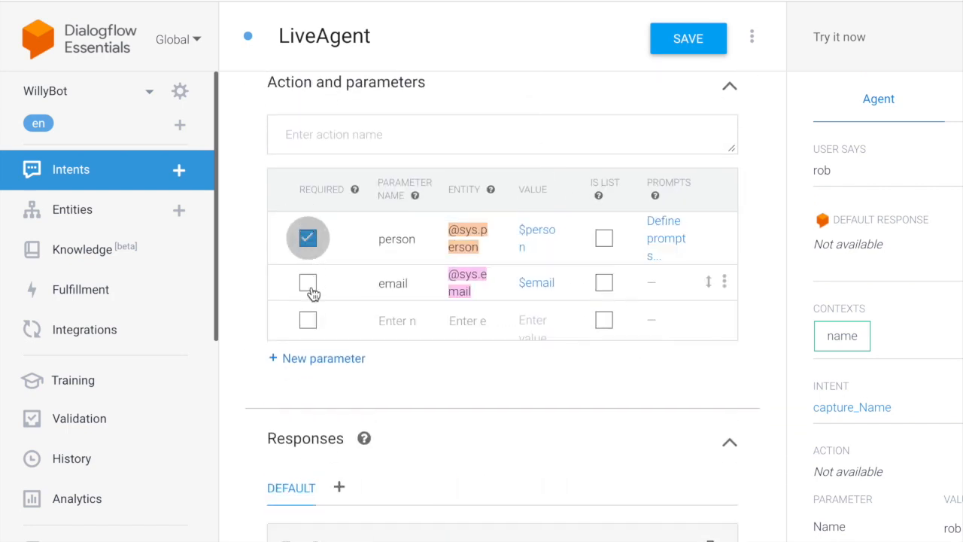
{"action": "left_click", "coordinate": [312, 289]}
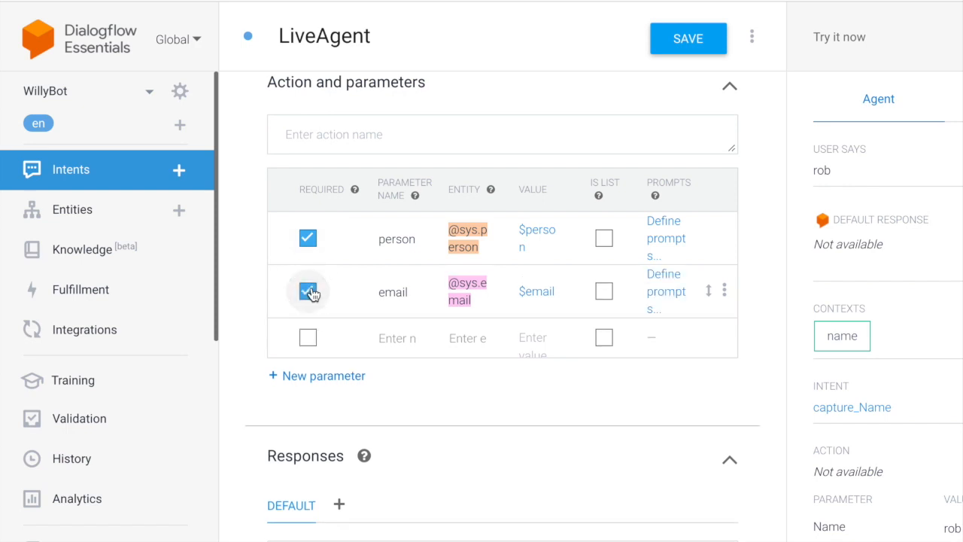
{"action": "left_click", "coordinate": [669, 240]}
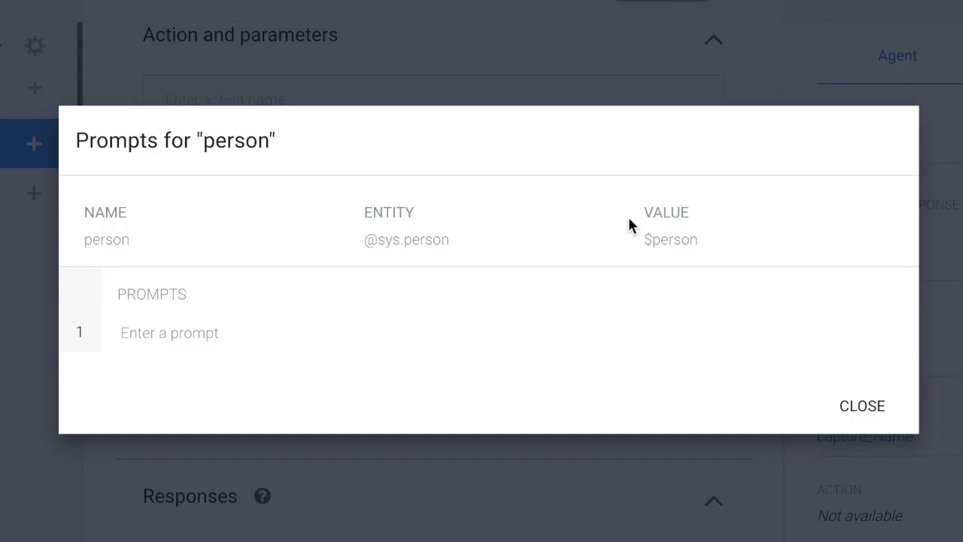
{"action": "left_click", "coordinate": [151, 332]}
{"action": "type", "text": "Sweet. Happy to grab an Oompa Loompa from the team. I'll need some contact info in case we"}
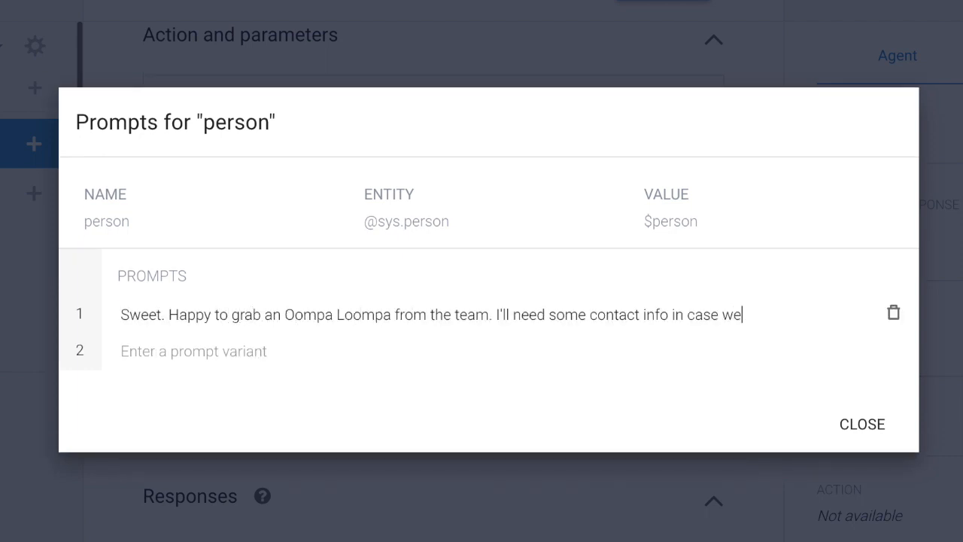
{"action": "type", "text": " get disconnected. Please put your name, below."}
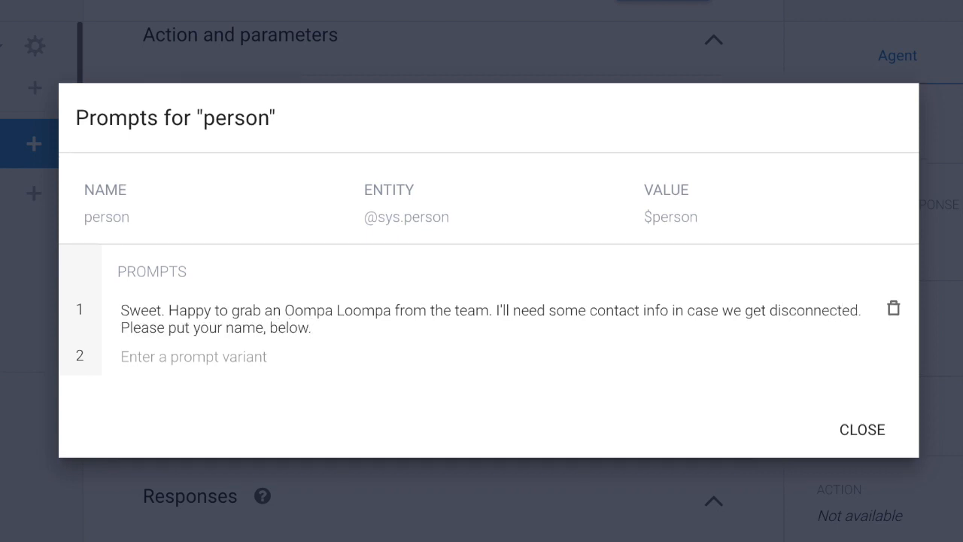
{"action": "left_click", "coordinate": [173, 359]}
{"action": "type", "text": "I'll ne"}
{"action": "type", "text": "your name to connect"}
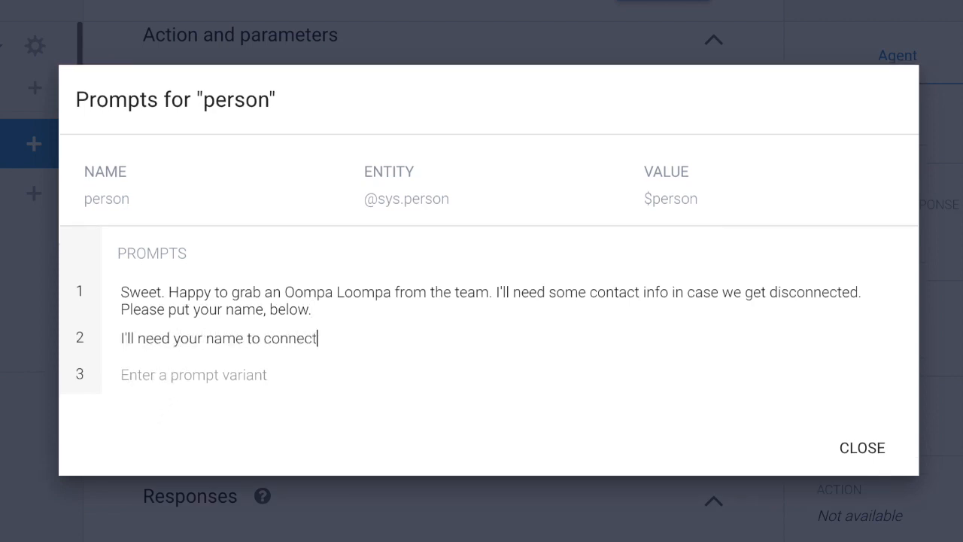
{"action": "type", "text": " you to an Oompa Loompa."}
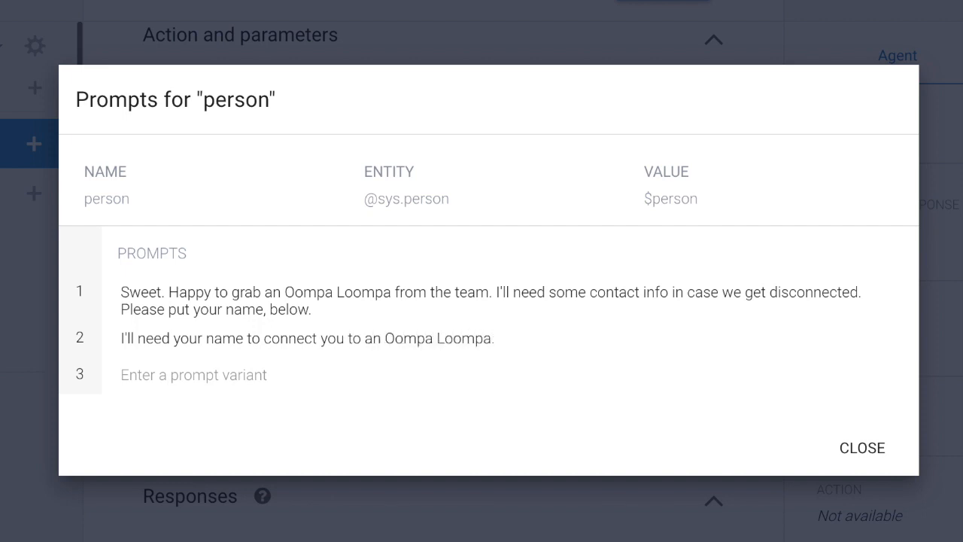
Bold 'Sweet.' with ** in the first person prompt and close the prompt editor.
{"action": "left_click", "coordinate": [121, 291]}
{"action": "type", "text": "**"}
{"action": "left_click", "coordinate": [180, 291]}
{"action": "type", "text": "**"}
{"action": "key", "text": "BackSpace"}
{"action": "key", "text": "Right"}
{"action": "key", "text": "Right"}
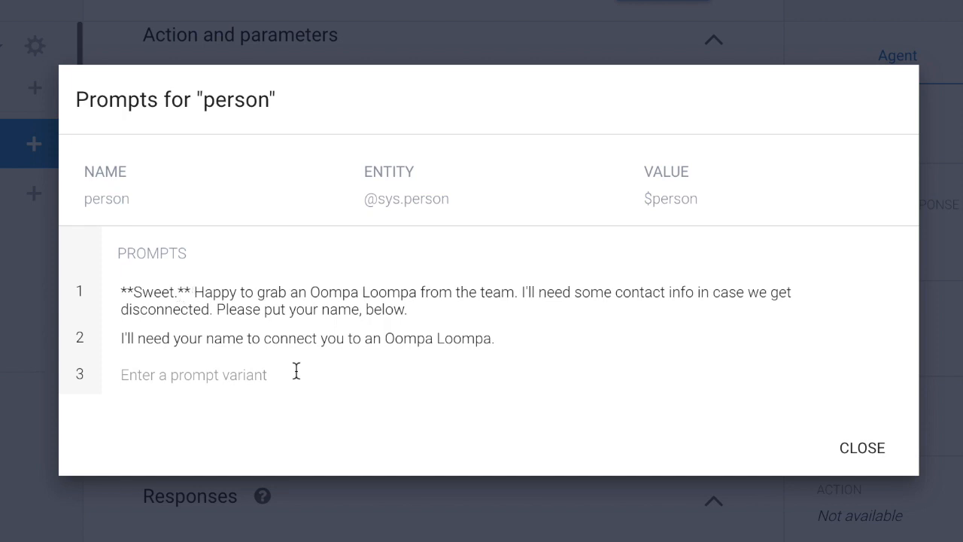
{"action": "left_click", "coordinate": [857, 447]}
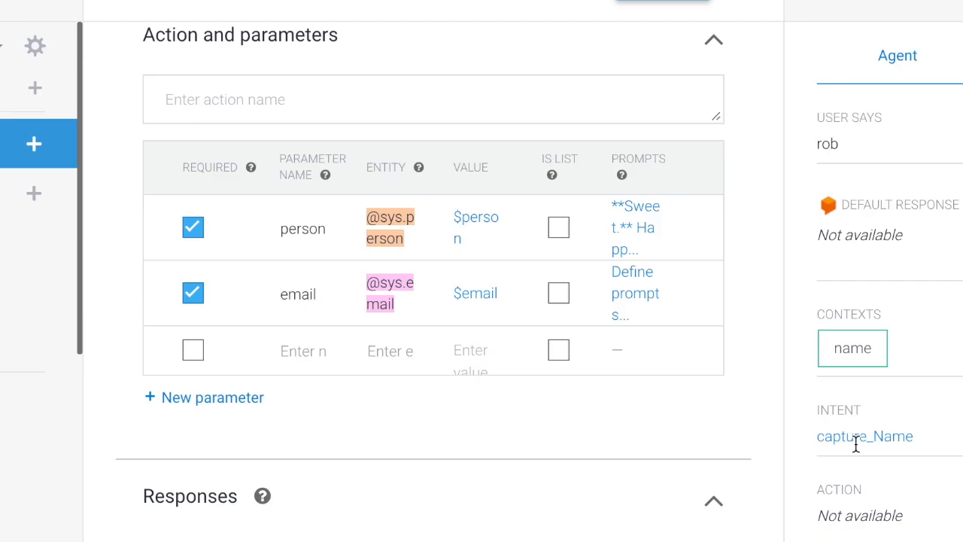
{"action": "left_click", "coordinate": [635, 287]}
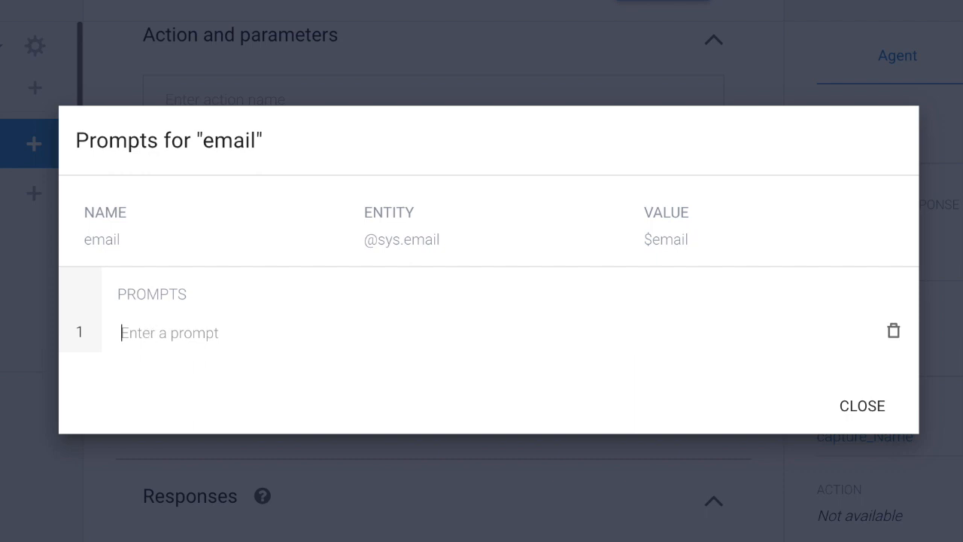
Give email the prompt 'Nice to meet you, $person! What email address can I send updates to?' plus a second variant.
{"action": "type", "text": "Nice to meet you, $"}
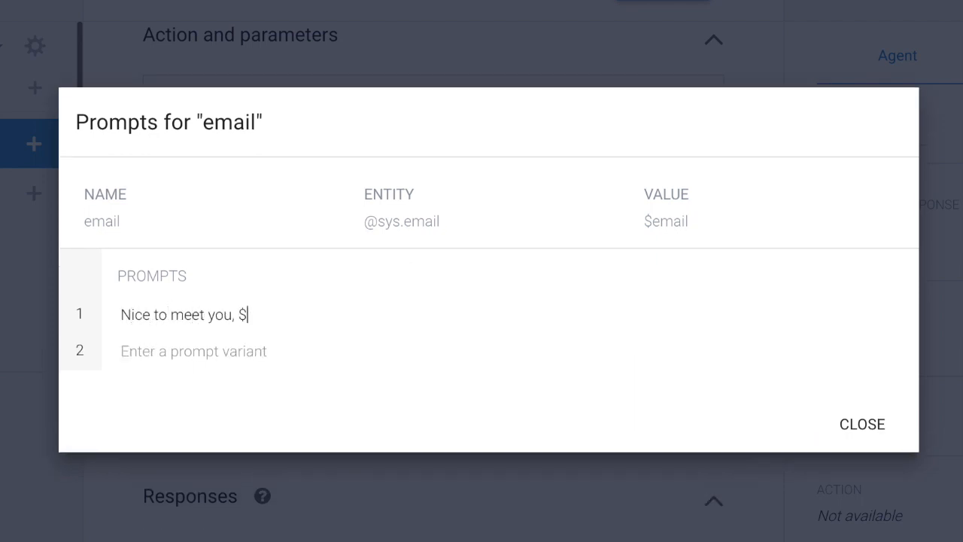
{"action": "type", "text": "person! What email addres"}
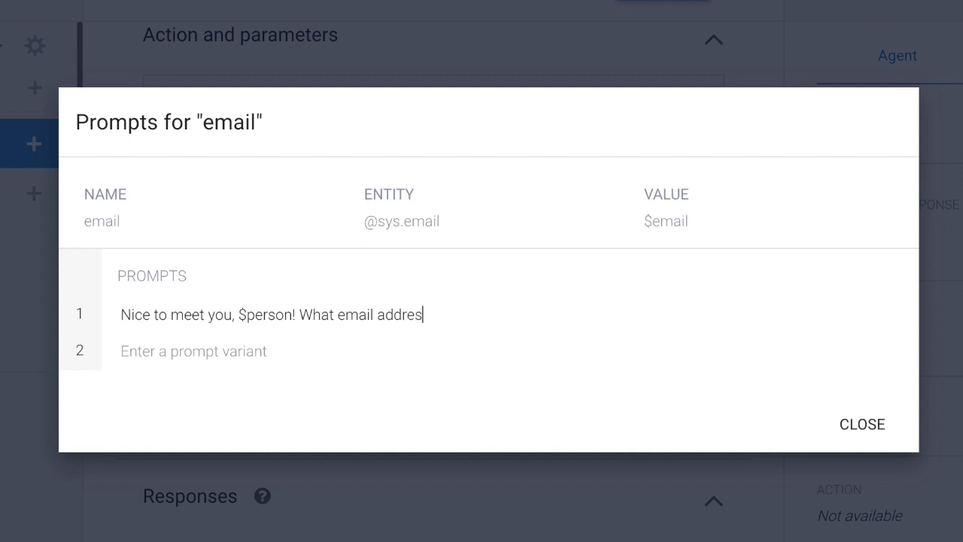
{"action": "type", "text": "s can I send updates to?"}
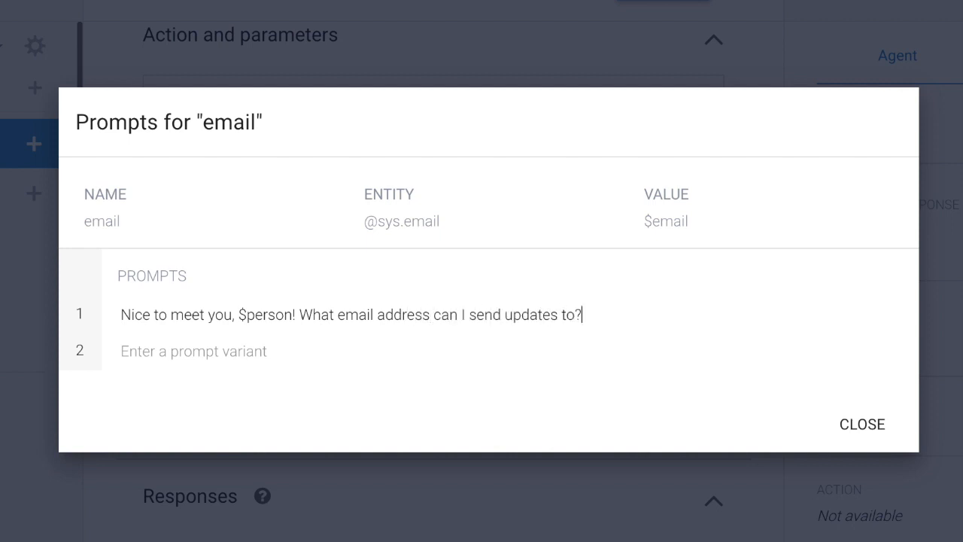
{"action": "left_click", "coordinate": [258, 354]}
{"action": "type", "text": "Please add your ema"}
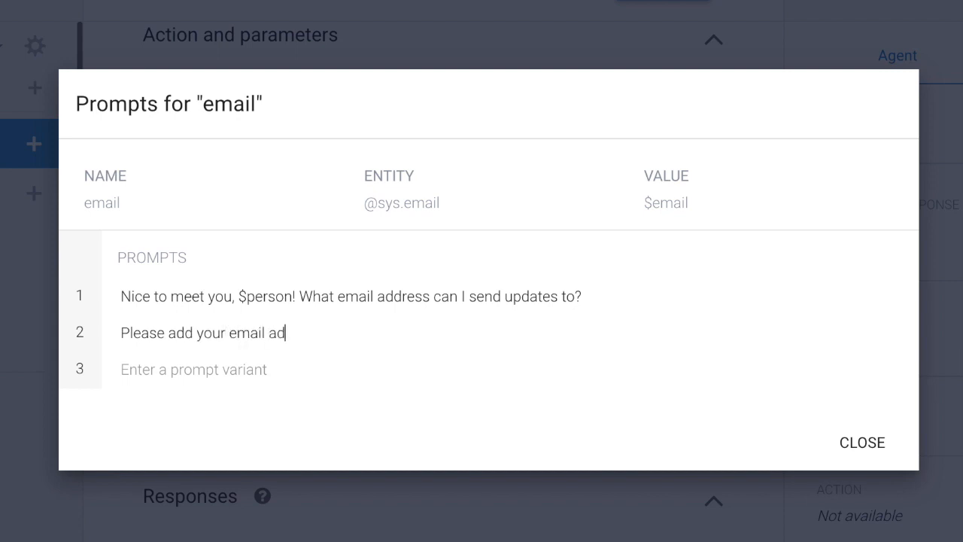
{"action": "type", "text": "il ad"}
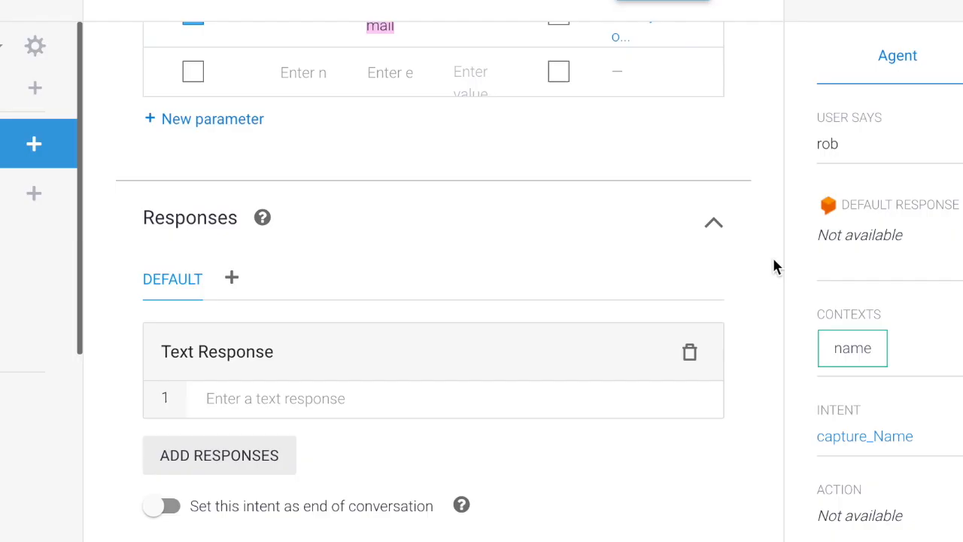
{"action": "scroll", "coordinate": [774, 264], "scroll_direction": "down", "scroll_amount": 1}
Add a Google Assistant simple response: 'Thank you, $person. I've notified our Oompa Loompa support team to join the chat'.
{"action": "left_click", "coordinate": [235, 257]}
{"action": "left_click", "coordinate": [271, 269]}
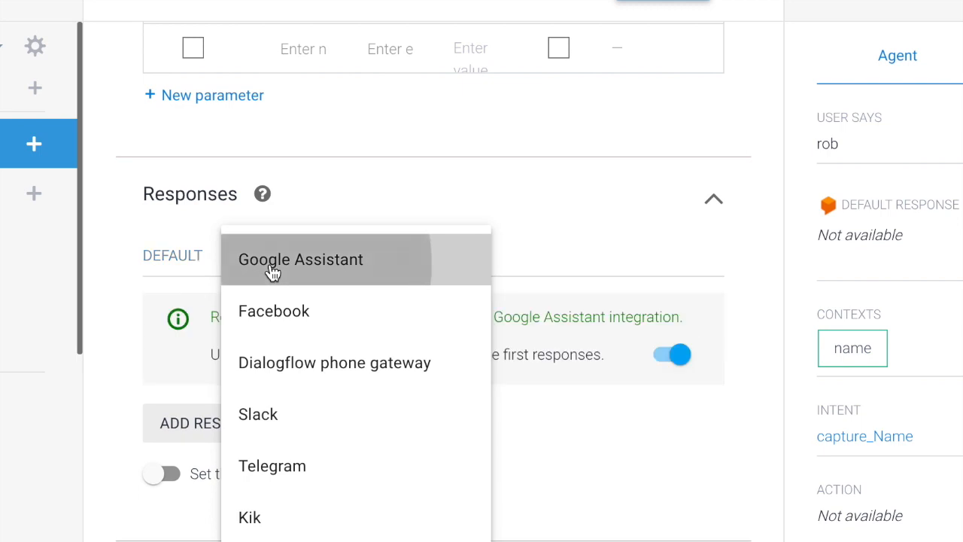
{"action": "left_click", "coordinate": [215, 441]}
{"action": "left_click", "coordinate": [215, 301]}
{"action": "scroll", "coordinate": [215, 294], "scroll_direction": "down", "scroll_amount": 2}
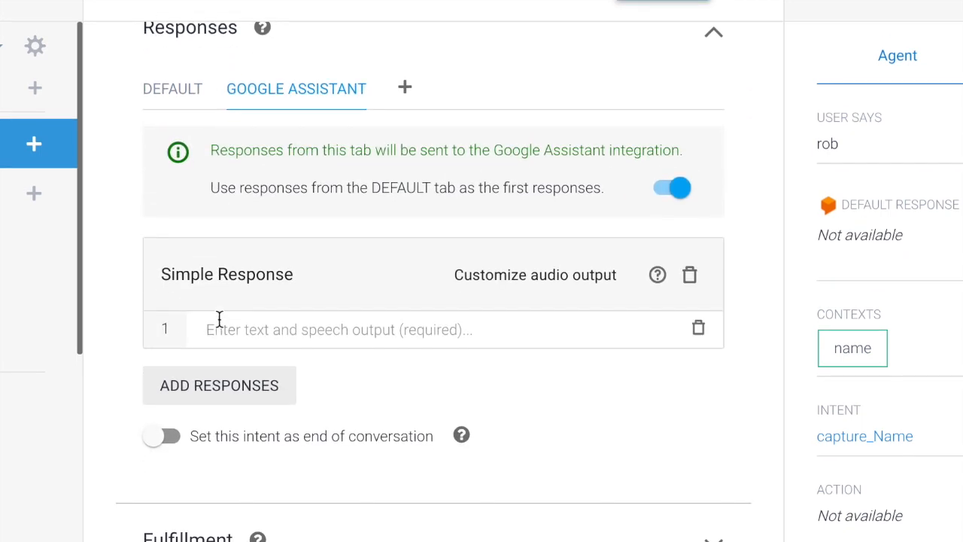
{"action": "left_click", "coordinate": [219, 320]}
{"action": "type", "text": "Thank you"}
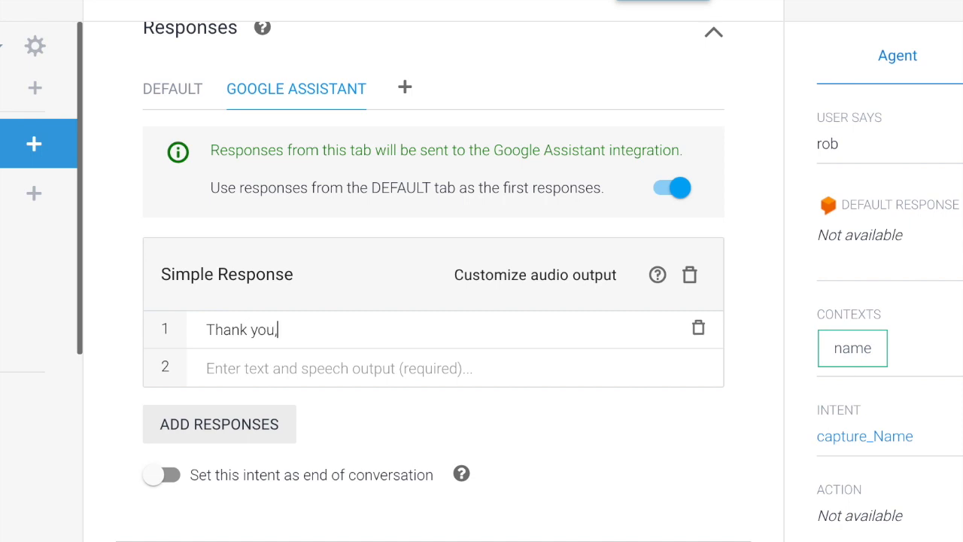
{"action": "type", "text": ", $"}
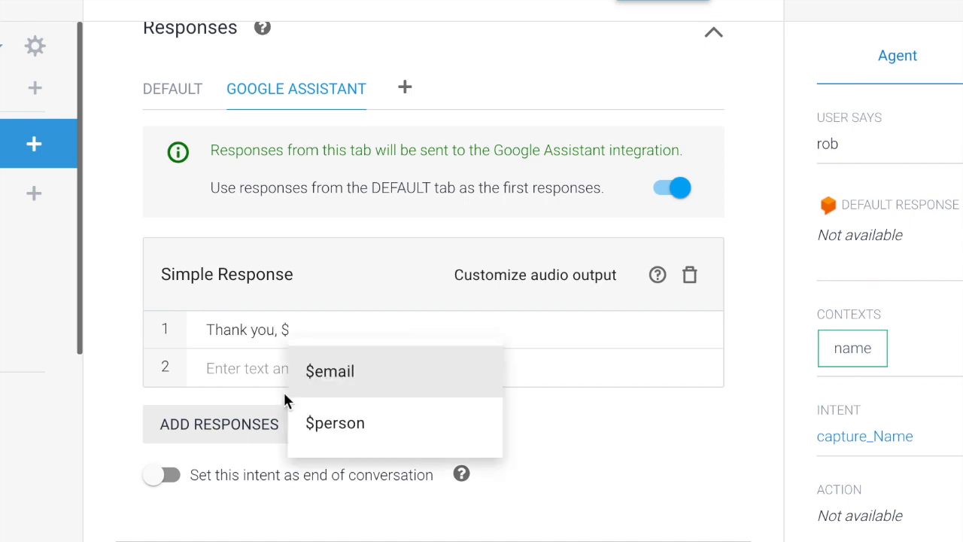
{"action": "left_click", "coordinate": [322, 420]}
{"action": "type", "text": ". I've notif"}
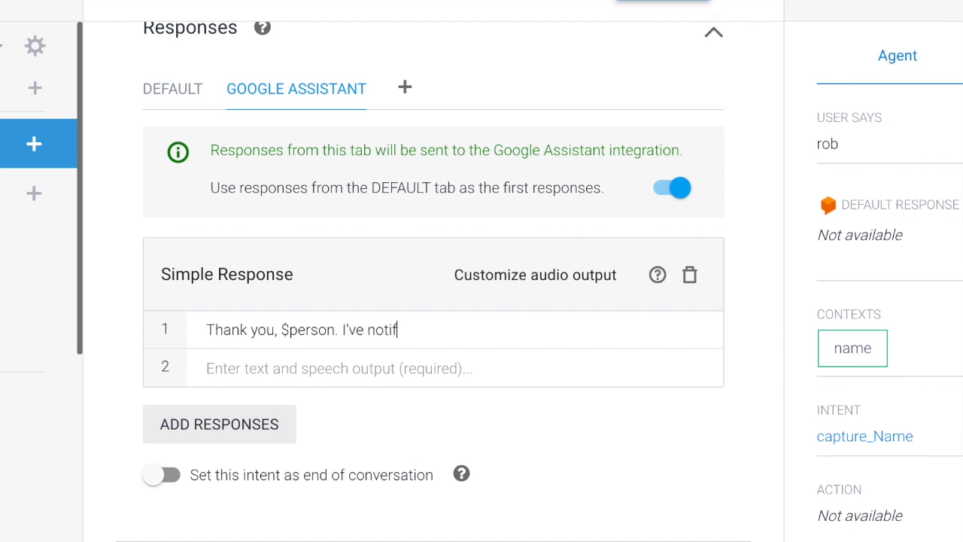
{"action": "type", "text": "ied our Oompa L"}
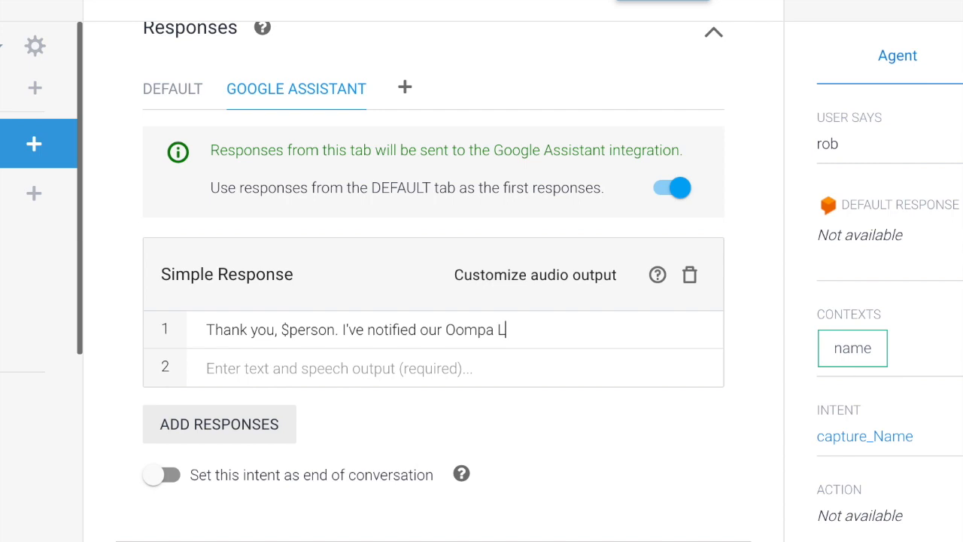
{"action": "type", "text": "oompa support "}
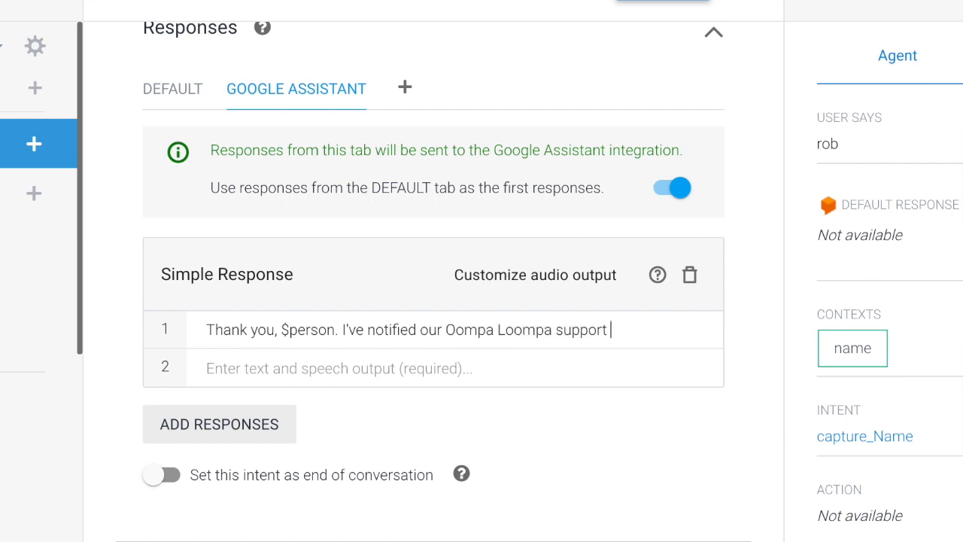
{"action": "type", "text": "team to join the chat"}
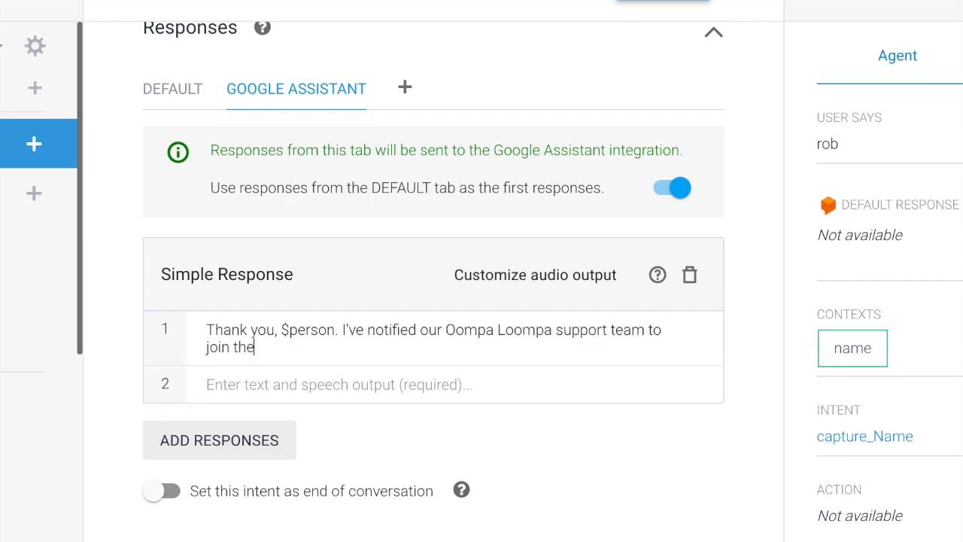
Add a second response offering to reach back out at $email, with 'Hey, I have an idea!' bolded.
{"action": "left_click", "coordinate": [262, 449]}
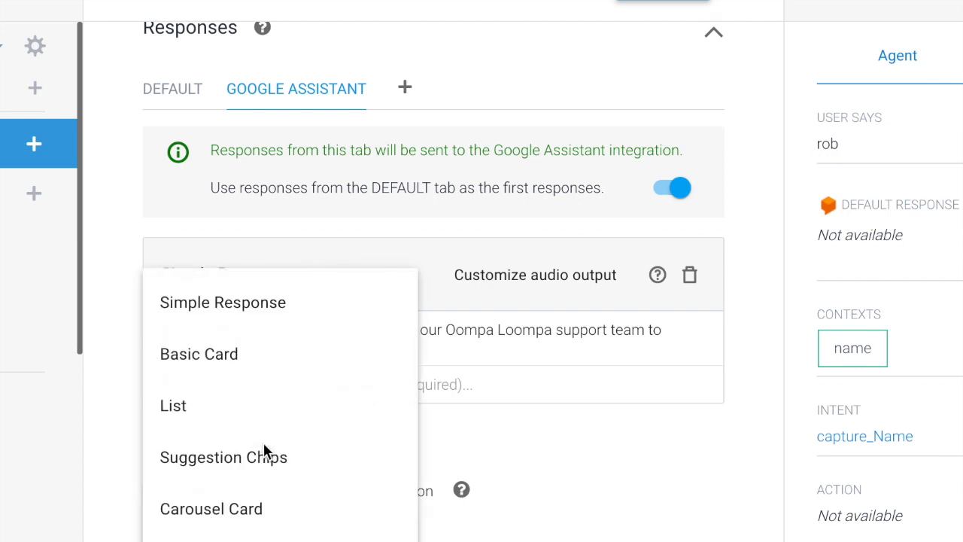
{"action": "left_click", "coordinate": [248, 303]}
{"action": "scroll", "coordinate": [247, 304], "scroll_direction": "down", "scroll_amount": 3}
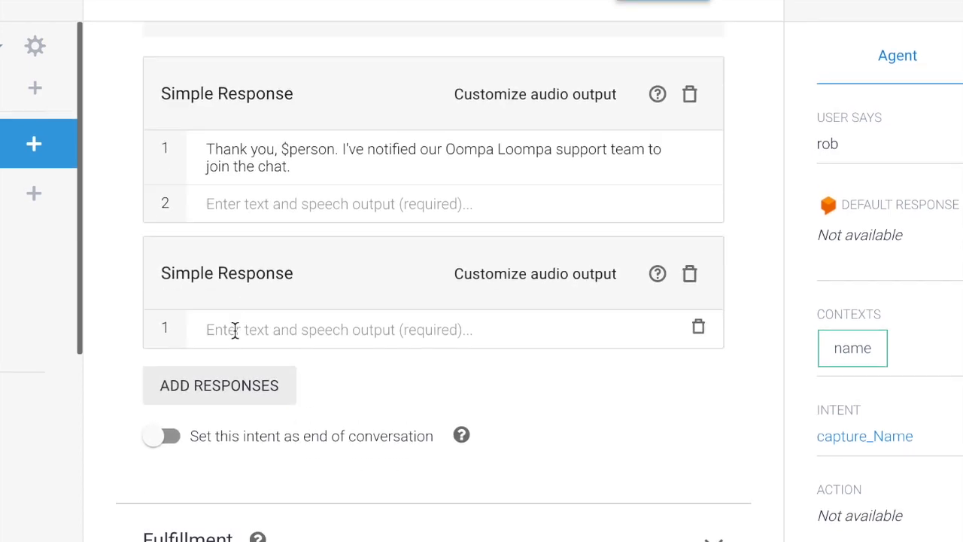
{"action": "left_click", "coordinate": [233, 329]}
{"action": "type", "text": "It could take a few minutes"}
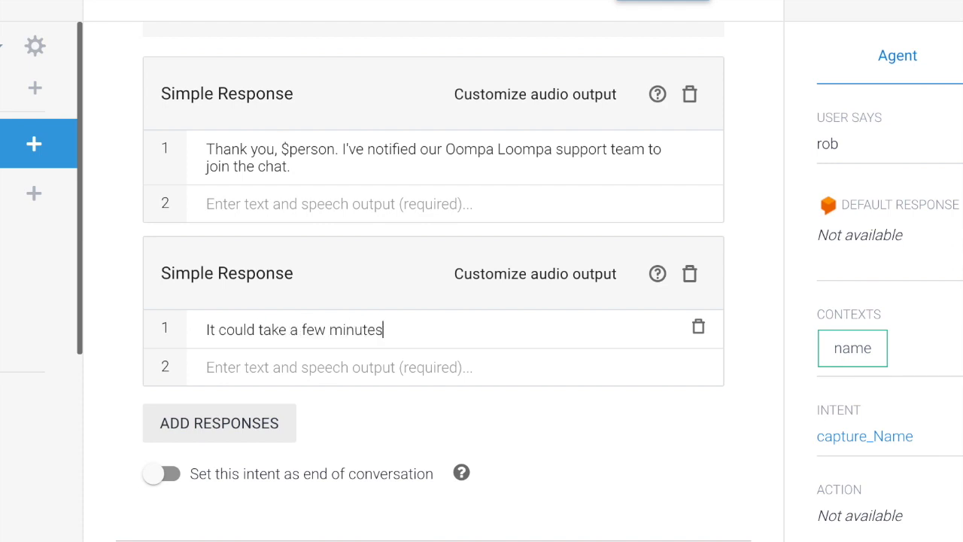
{"action": "type", "text": "."}
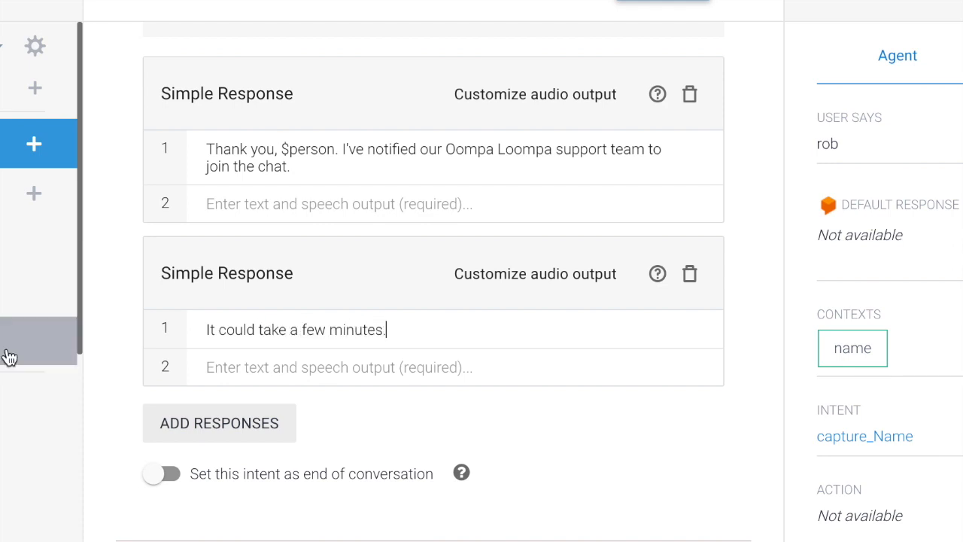
{"action": "key", "text": "Return"}
{"action": "type", "text": "Hey, I have an i"}
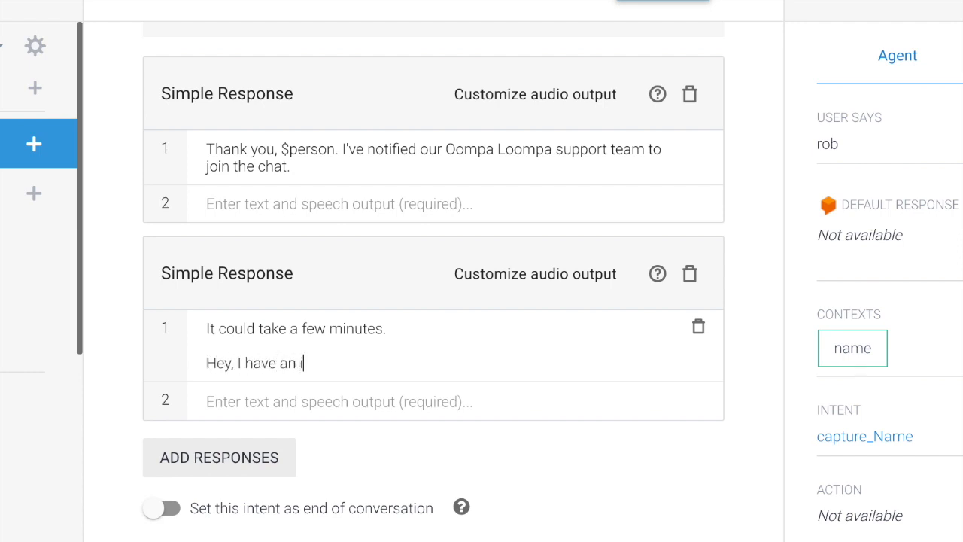
{"action": "type", "text": "dea! We can reach back out to you at $"}
{"action": "left_click", "coordinate": [609, 406]}
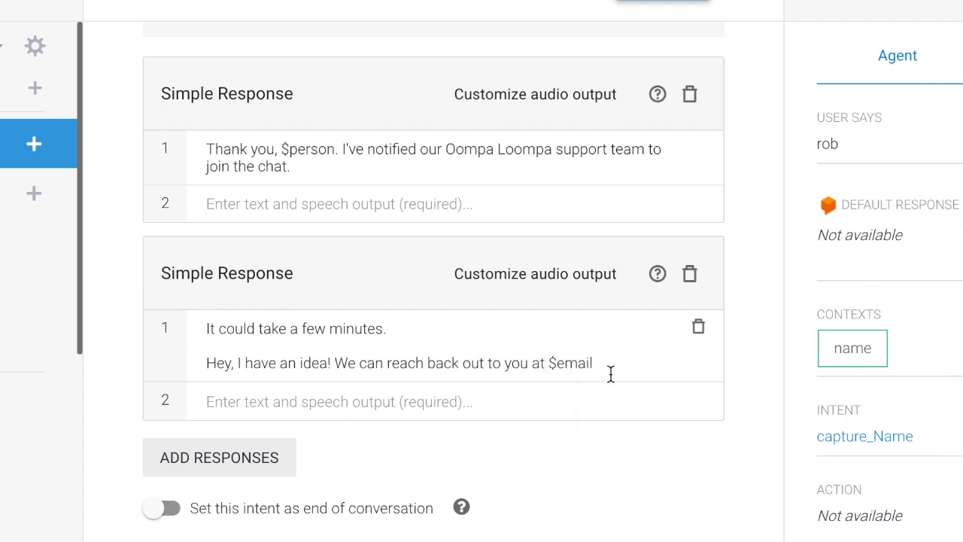
{"action": "type", "text": "when someone"}
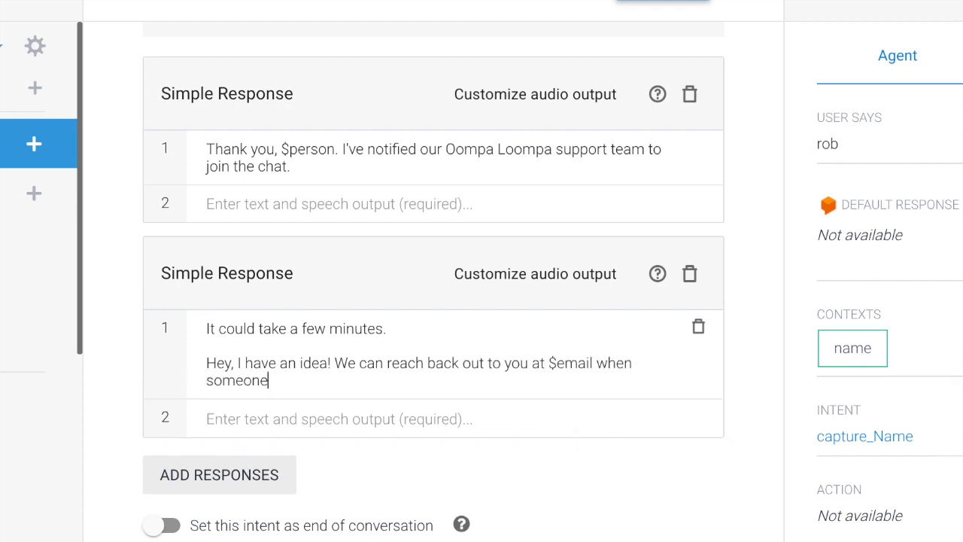
{"action": "type", "text": "'s available."}
{"action": "left_click", "coordinate": [207, 362]}
{"action": "type", "text": "**"}
{"action": "left_click", "coordinate": [355, 363]}
{"action": "type", "text": "**"}
{"action": "scroll", "coordinate": [216, 490], "scroll_direction": "down", "scroll_amount": 2}
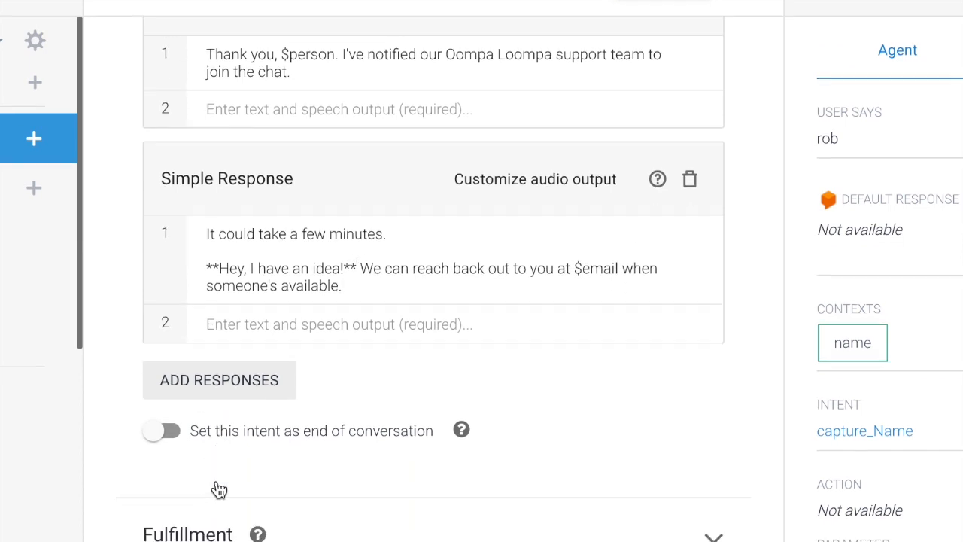
Add suggestion chips 'Yes, please reach out!' and 'No thanks, I'll wait.', then save the intent.
{"action": "left_click", "coordinate": [224, 379]}
{"action": "left_click", "coordinate": [216, 459]}
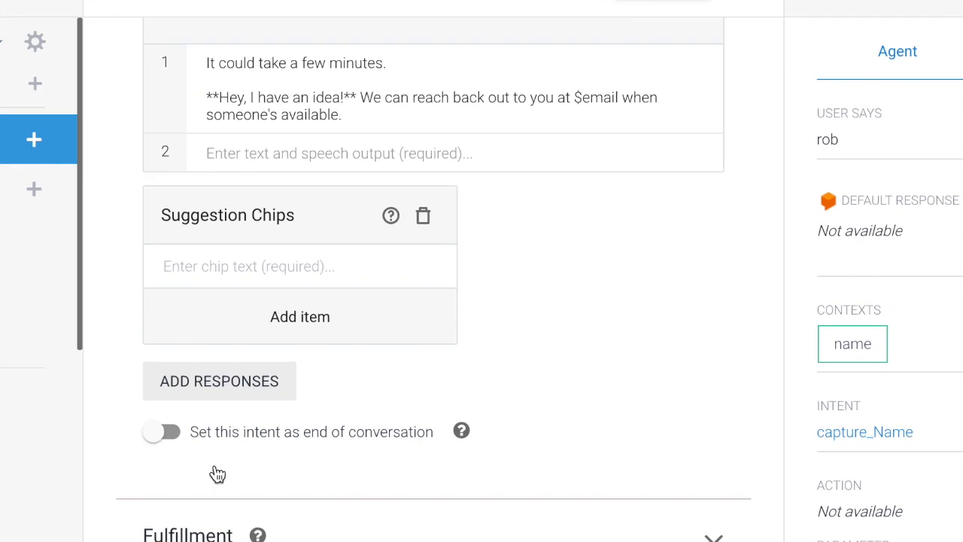
{"action": "type", "text": "Yes, please reach out!"}
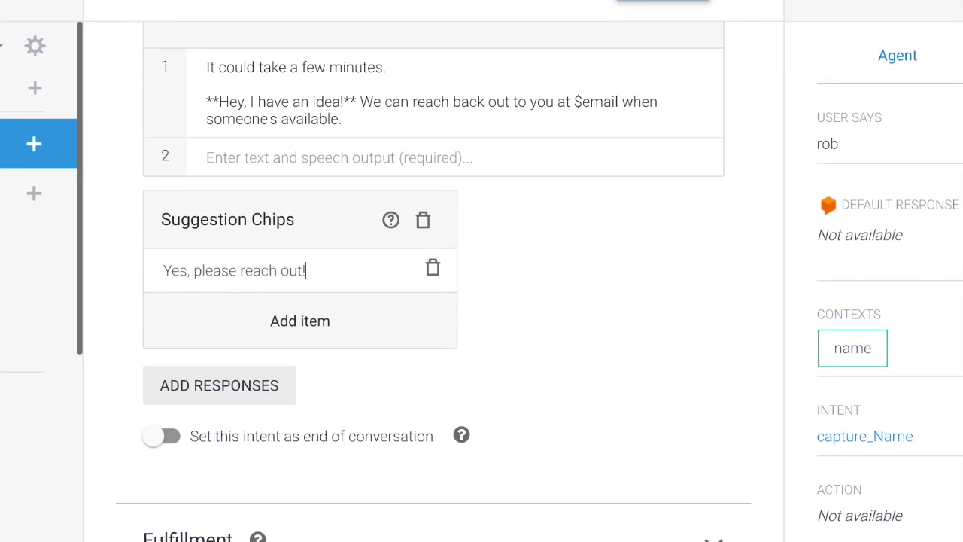
{"action": "left_click", "coordinate": [311, 319]}
{"action": "left_click", "coordinate": [245, 312]}
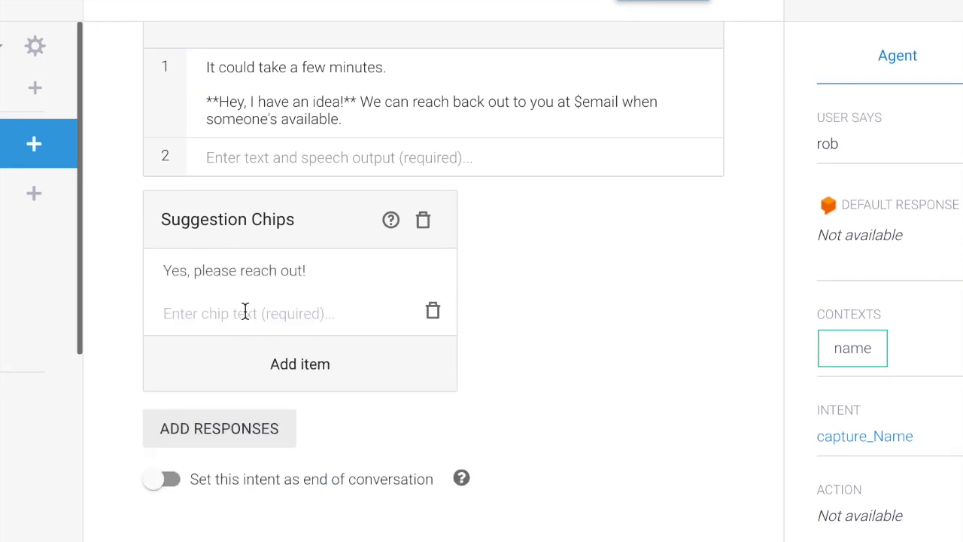
{"action": "type", "text": "No thanks, I'll wait."}
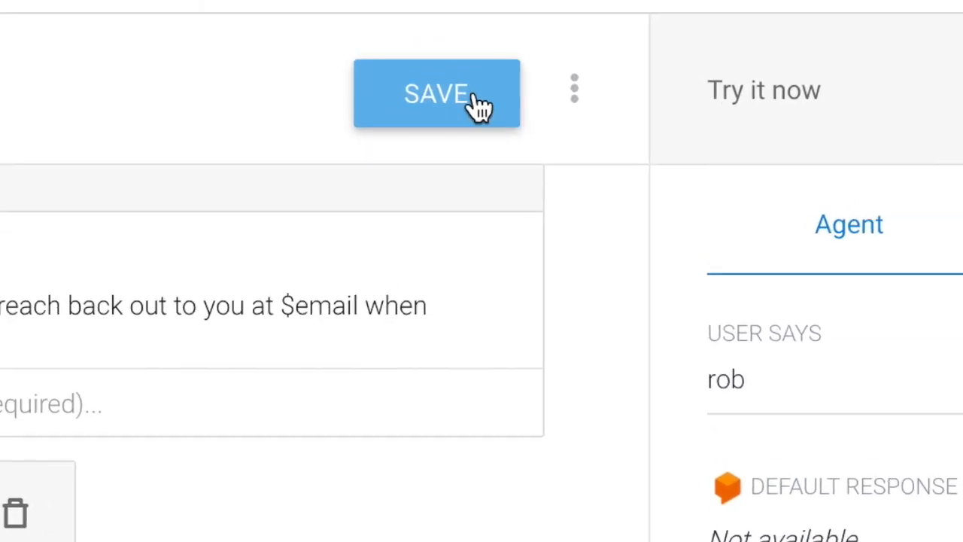
{"action": "left_click", "coordinate": [476, 104]}
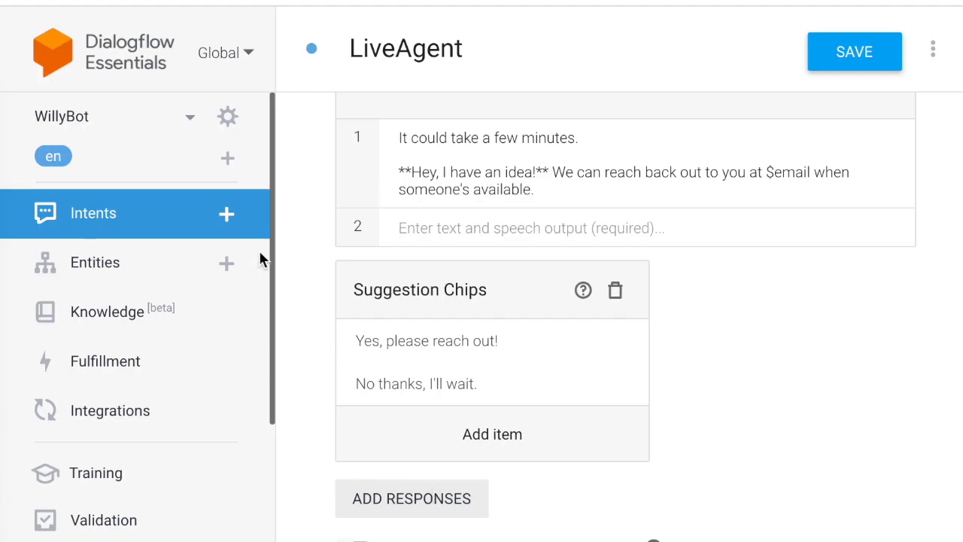
{"action": "left_click", "coordinate": [164, 211]}
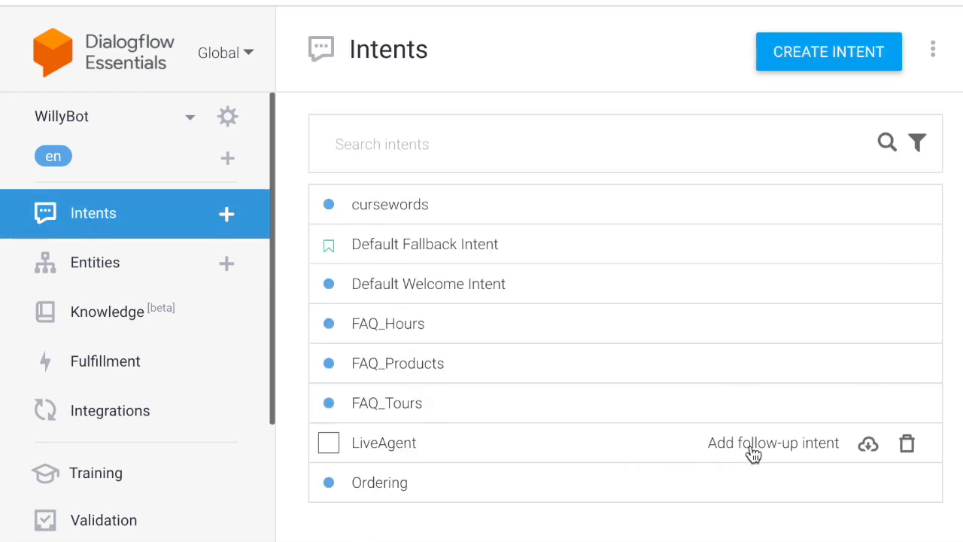
Create 'yes' and 'no' follow-up intents under LiveAgent and open LiveAgent - yes.
{"action": "left_click", "coordinate": [781, 448]}
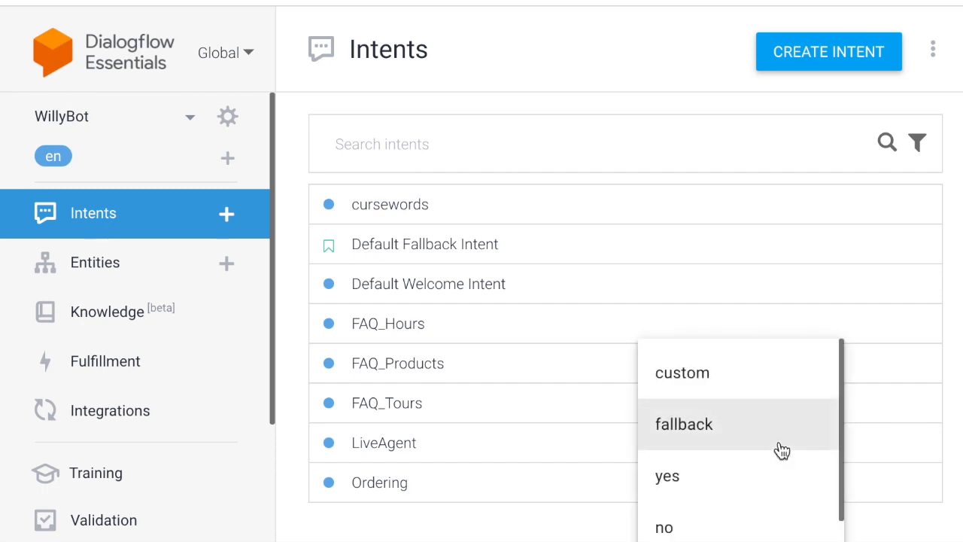
{"action": "left_click", "coordinate": [735, 490]}
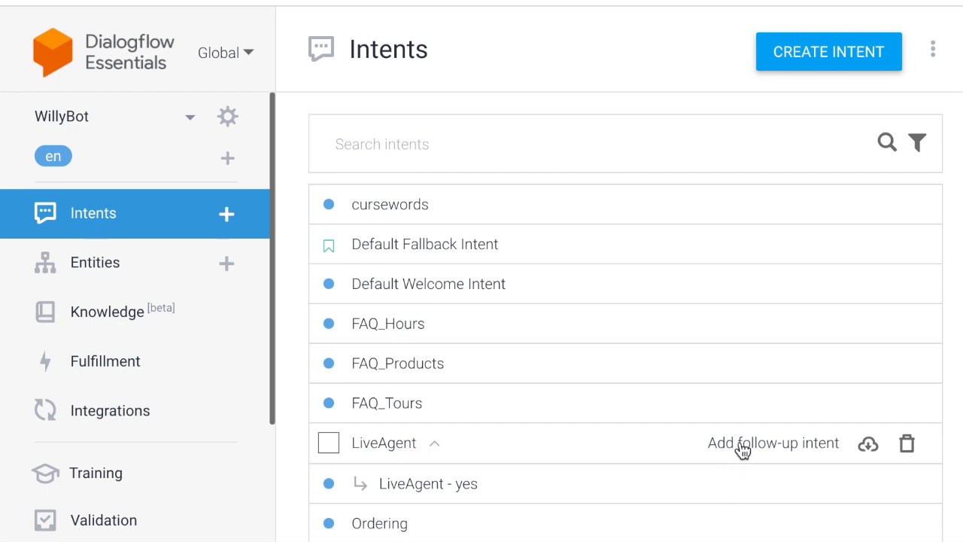
{"action": "left_click", "coordinate": [740, 450]}
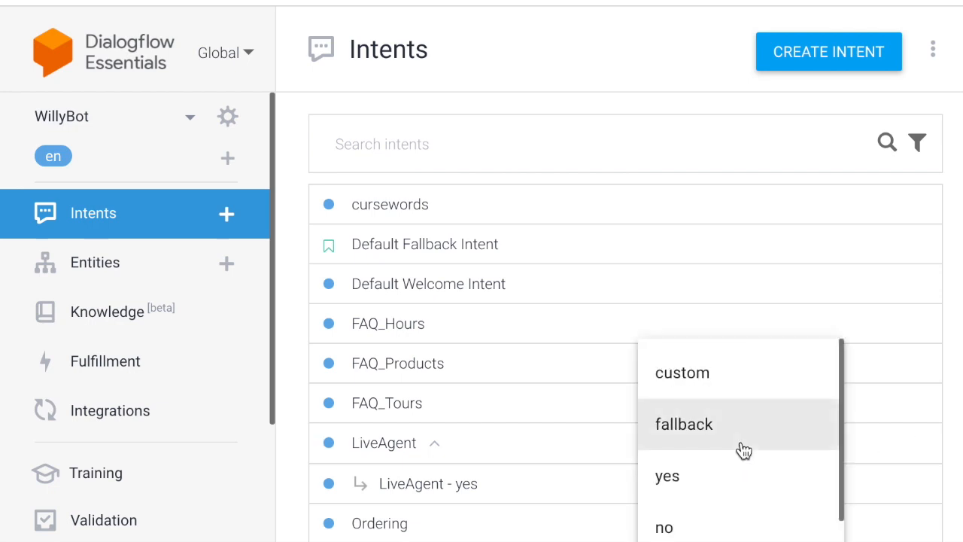
{"action": "left_click", "coordinate": [731, 527]}
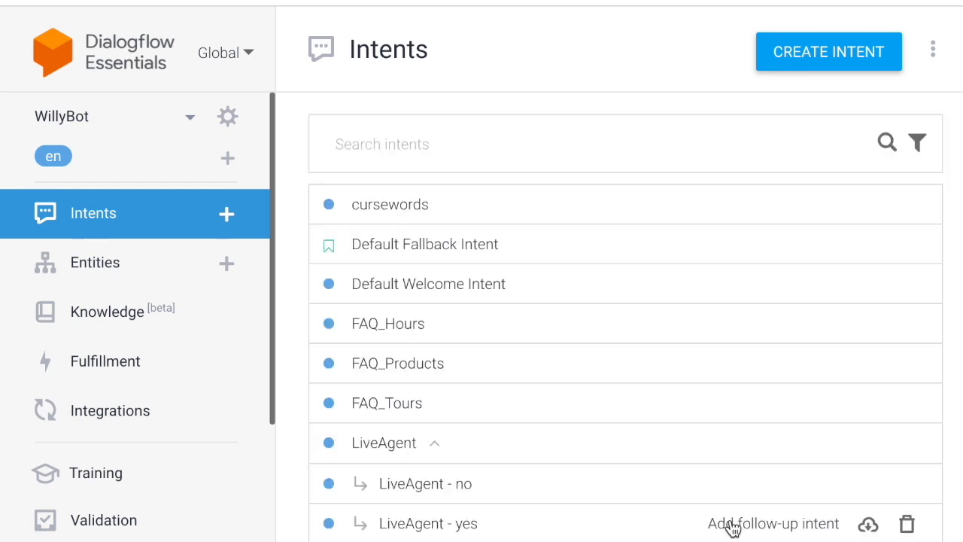
{"action": "left_click", "coordinate": [415, 531]}
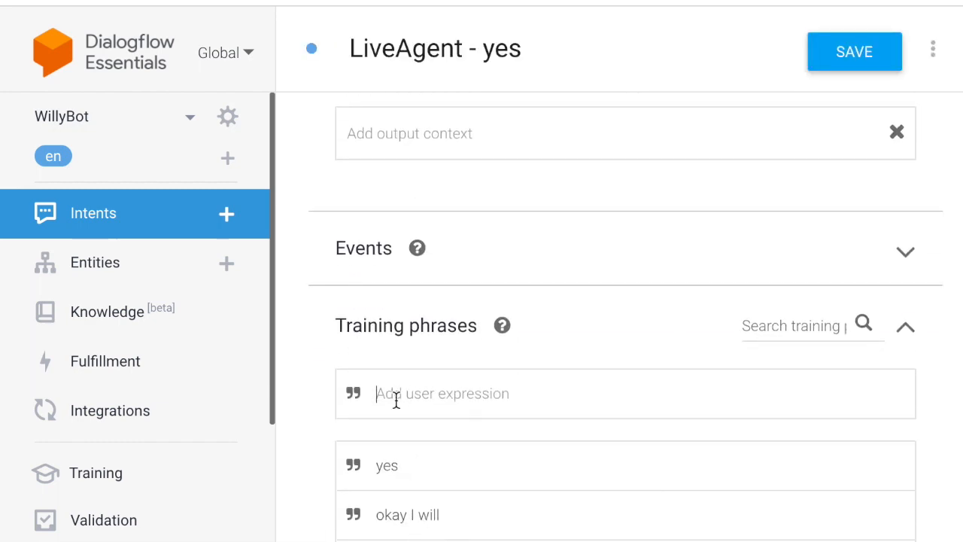
Add 'Yes, please reach out!' as a training phrase of LiveAgent - yes.
{"action": "type", "text": "Yes, please reach out"}
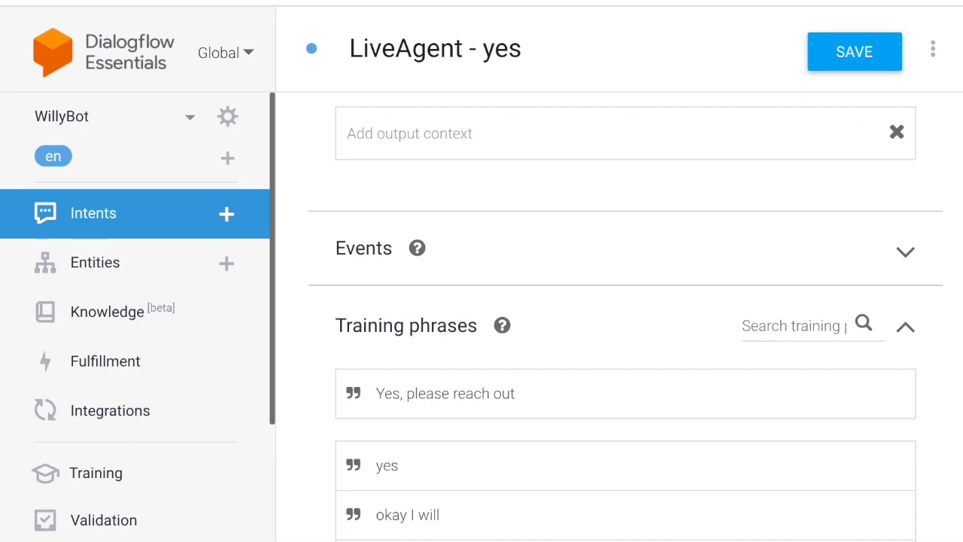
{"action": "type", "text": "!"}
{"action": "key", "text": "Return"}
{"action": "scroll", "coordinate": [397, 403], "scroll_direction": "down", "scroll_amount": 8}
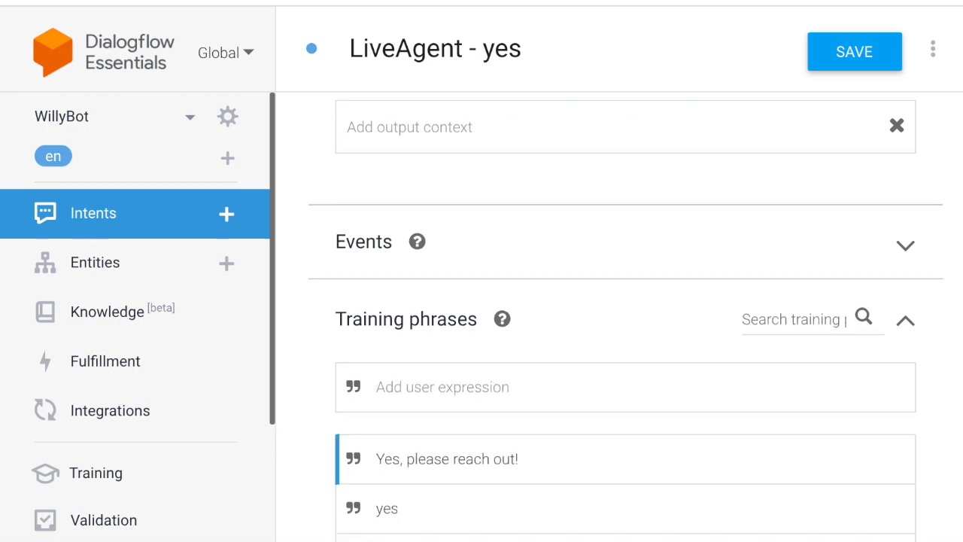
{"action": "scroll", "coordinate": [396, 403], "scroll_direction": "down", "scroll_amount": 3}
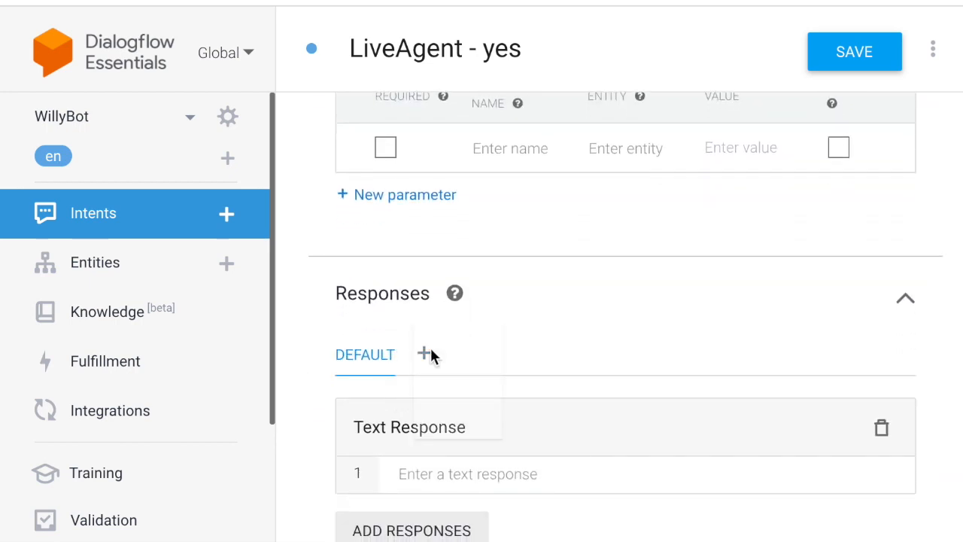
Add the Google Assistant reply 'Perfect! We'll reach out shortly. Talk soon!' and save the intent.
{"action": "left_click", "coordinate": [426, 352]}
{"action": "left_click", "coordinate": [455, 360]}
{"action": "scroll", "coordinate": [455, 360], "scroll_direction": "down", "scroll_amount": 1}
{"action": "left_click", "coordinate": [426, 446]}
{"action": "scroll", "coordinate": [429, 457], "scroll_direction": "down", "scroll_amount": 1}
{"action": "scroll", "coordinate": [429, 436], "scroll_direction": "up", "scroll_amount": 1}
{"action": "left_click", "coordinate": [438, 365]}
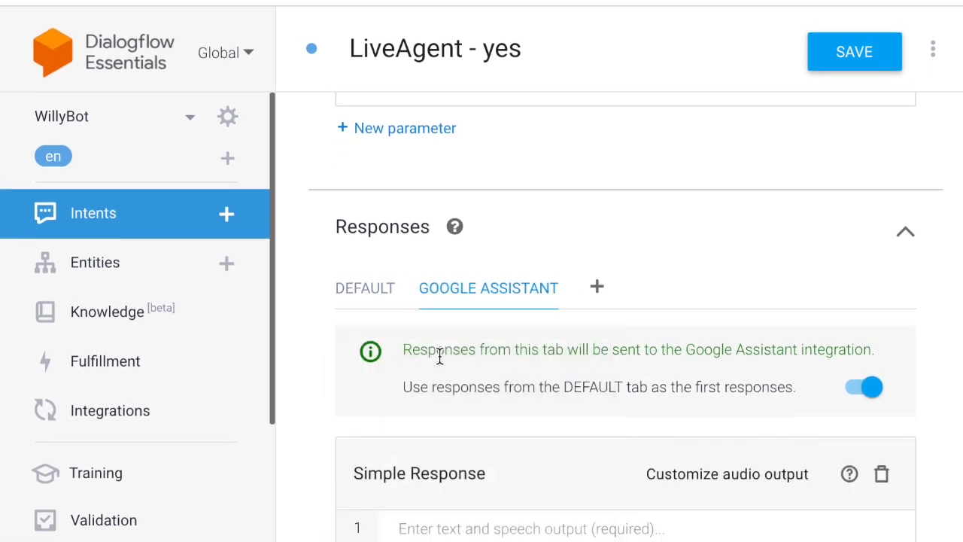
{"action": "scroll", "coordinate": [438, 356], "scroll_direction": "down", "scroll_amount": 2}
{"action": "left_click", "coordinate": [424, 404]}
{"action": "type", "text": "P"}
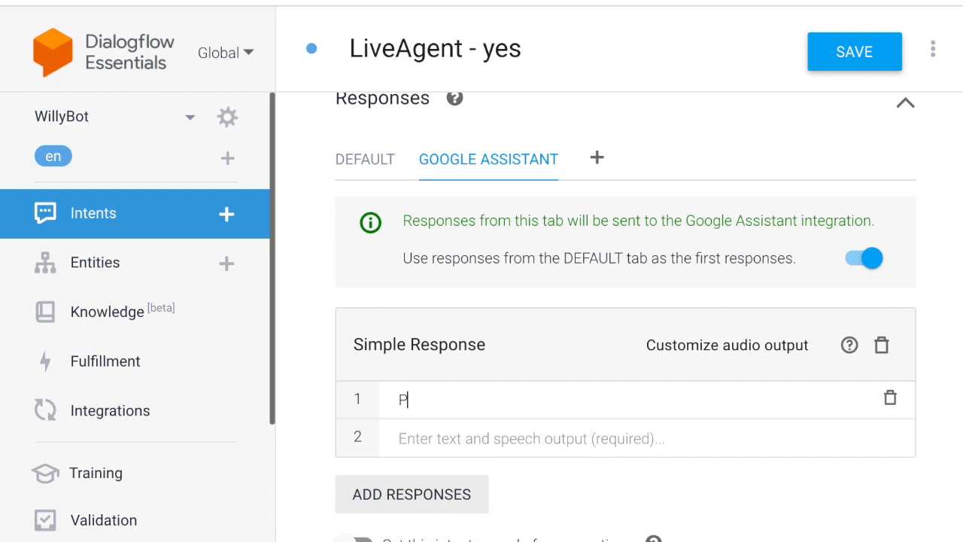
{"action": "type", "text": "erfect! We'll reach out shortly. Talk soon!"}
{"action": "left_click", "coordinate": [866, 57]}
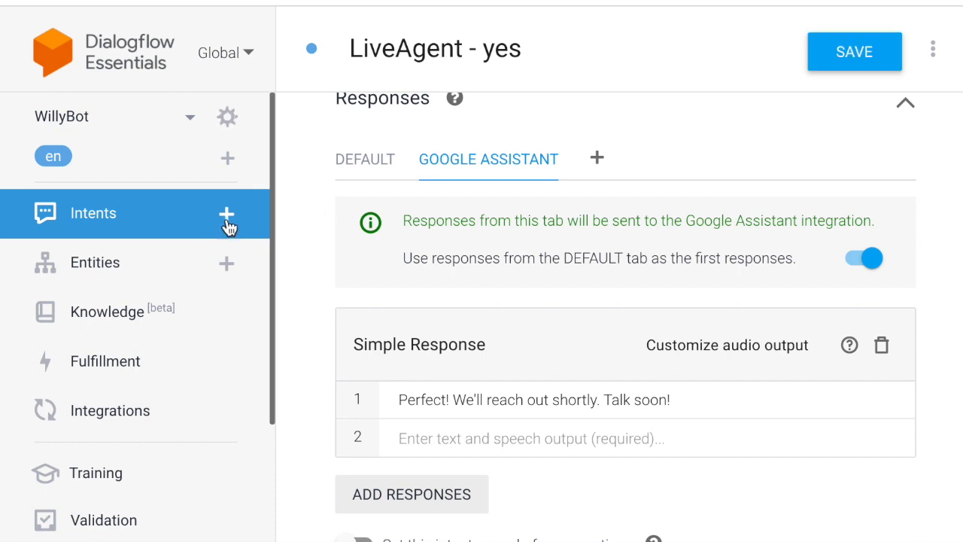
{"action": "left_click", "coordinate": [170, 228]}
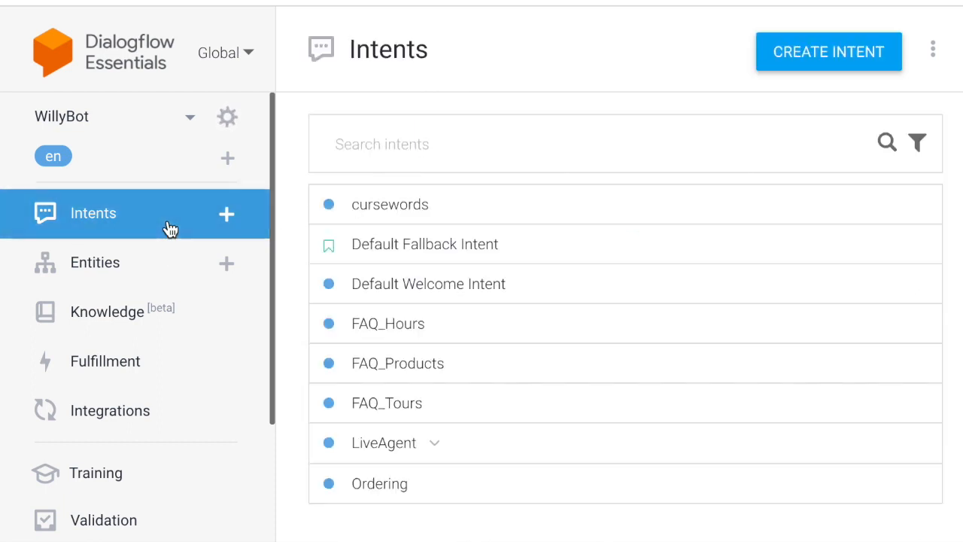
Open LiveAgent - no and add the training phrase 'No thanks, I'll wait'.
{"action": "left_click", "coordinate": [434, 444]}
{"action": "left_click", "coordinate": [513, 492]}
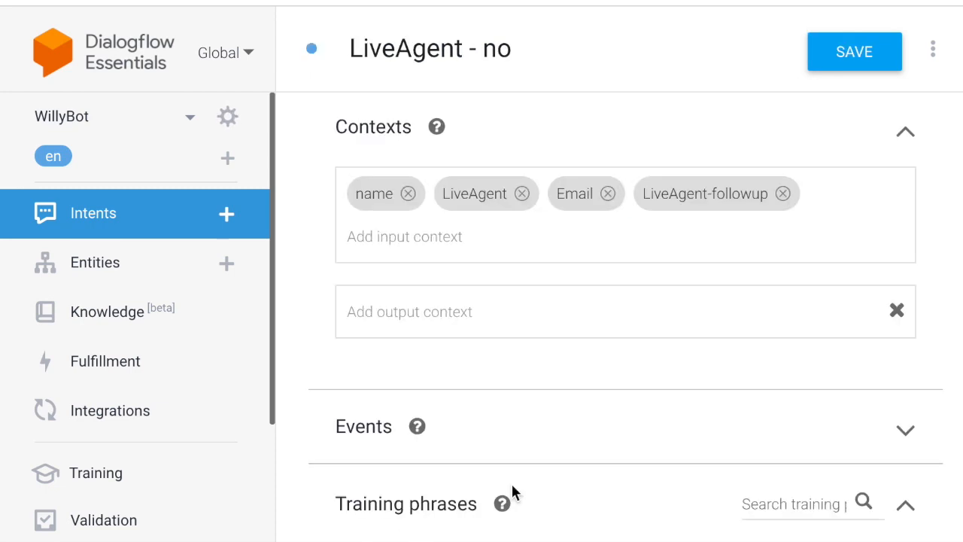
{"action": "scroll", "coordinate": [457, 525], "scroll_direction": "down", "scroll_amount": 2}
{"action": "left_click", "coordinate": [428, 459]}
{"action": "type", "text": "No thanks, I'll wait."}
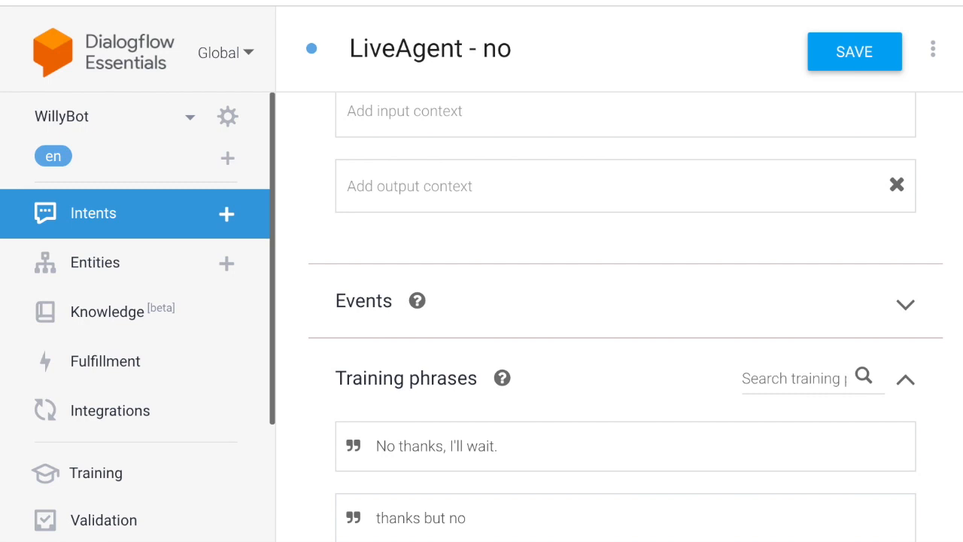
{"action": "scroll", "coordinate": [625, 316], "scroll_direction": "down", "scroll_amount": 10}
Give LiveAgent - no the Google Assistant reply 'Understood. Someone will be with you shortly.' and save it.
{"action": "left_click", "coordinate": [421, 273]}
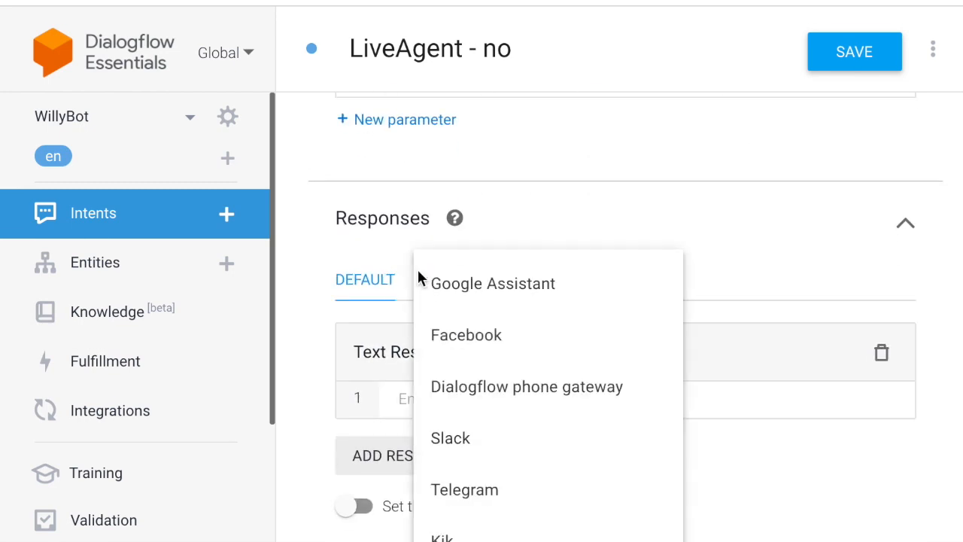
{"action": "left_click", "coordinate": [445, 287]}
{"action": "left_click", "coordinate": [410, 455]}
{"action": "left_click", "coordinate": [428, 361]}
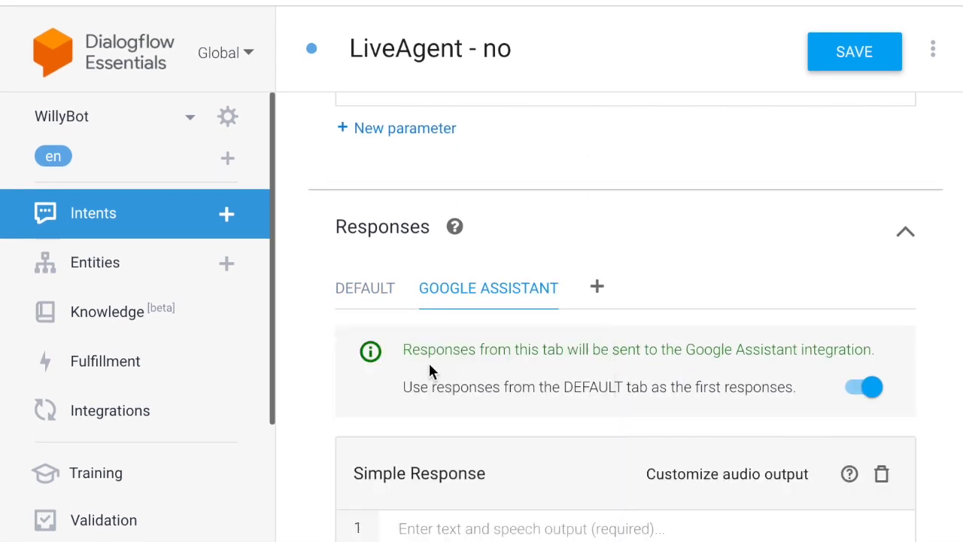
{"action": "type", "text": "Understood."}
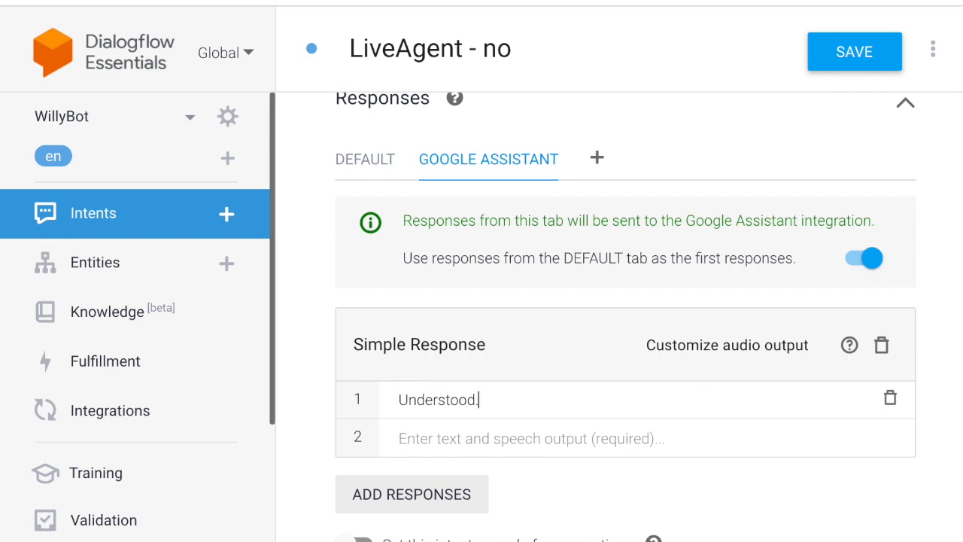
{"action": "type", "text": " Someone will be with you shortly."}
{"action": "left_click", "coordinate": [855, 59]}
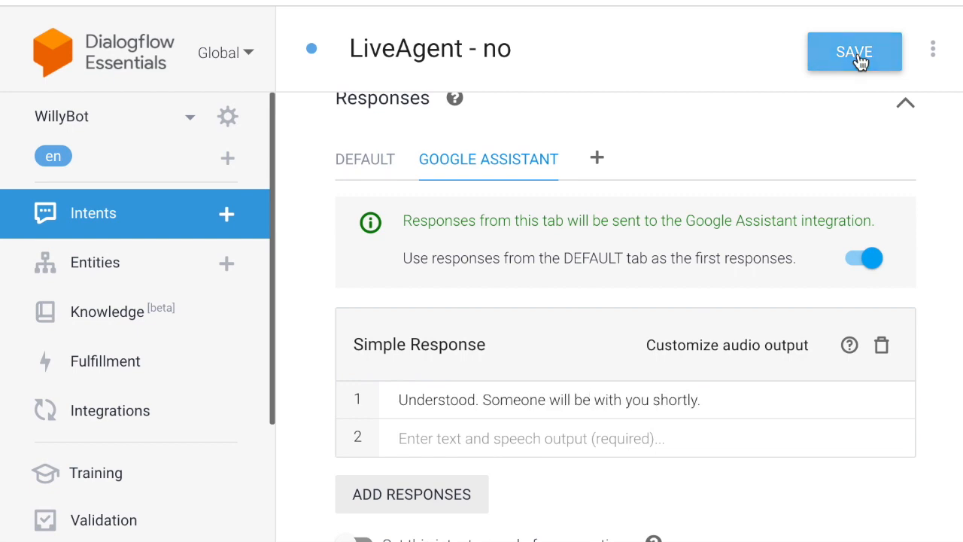
{"action": "left_click", "coordinate": [225, 215]}
{"action": "left_click", "coordinate": [391, 50]}
Create the Thanks intent with phrases Thanks, thank you and thx, replying "You're welcome!", and save it.
{"action": "type", "text": "Thanks"}
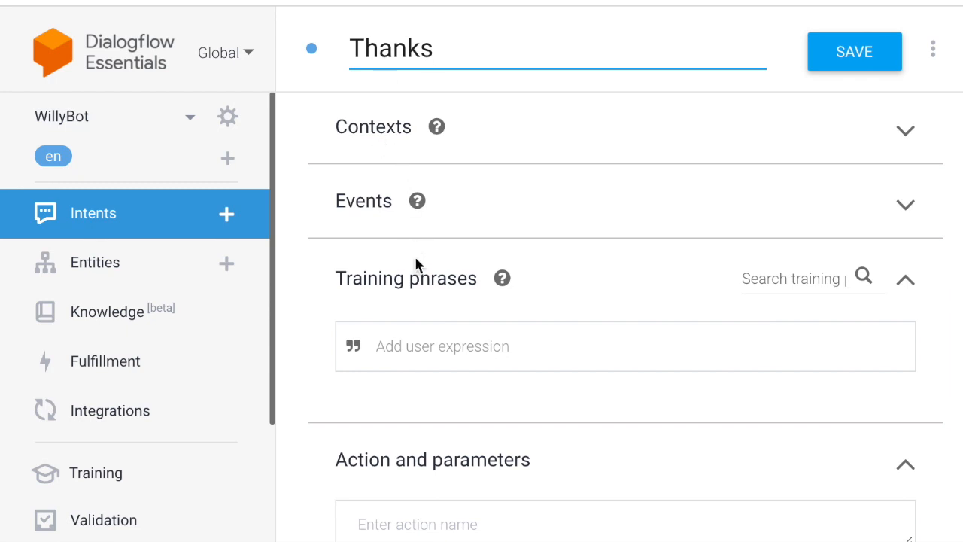
{"action": "left_click", "coordinate": [424, 339]}
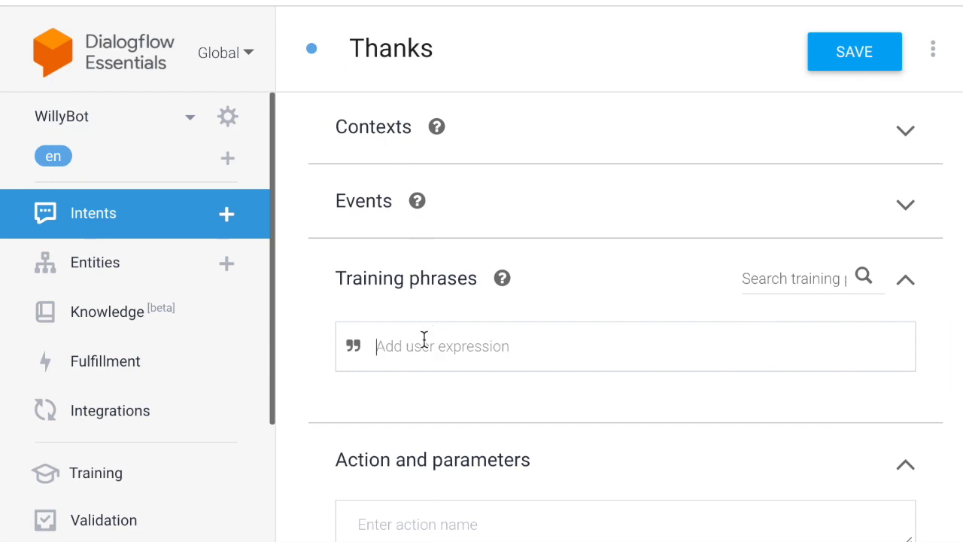
{"action": "type", "text": "Thanks"}
{"action": "key", "text": "Return"}
{"action": "type", "text": "thank you"}
{"action": "key", "text": "Return"}
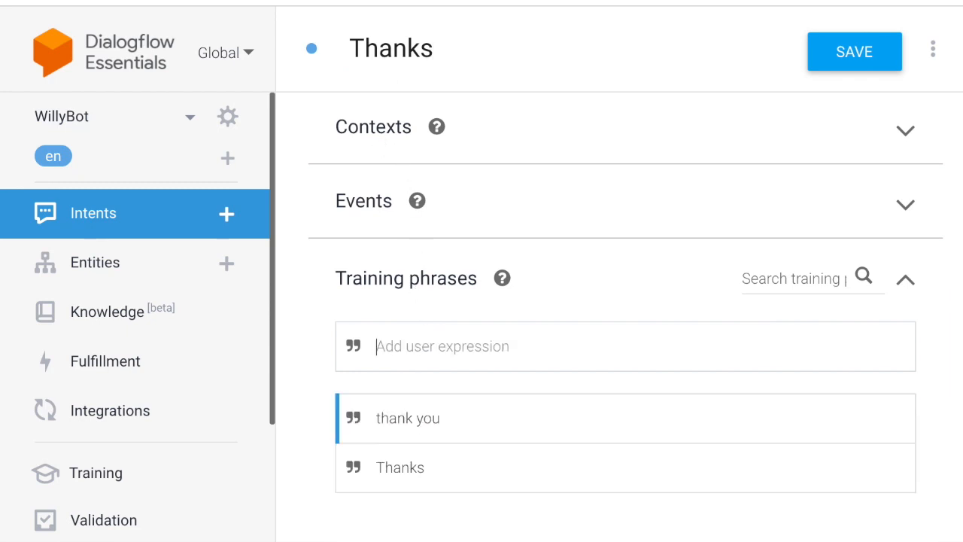
{"action": "type", "text": "thx"}
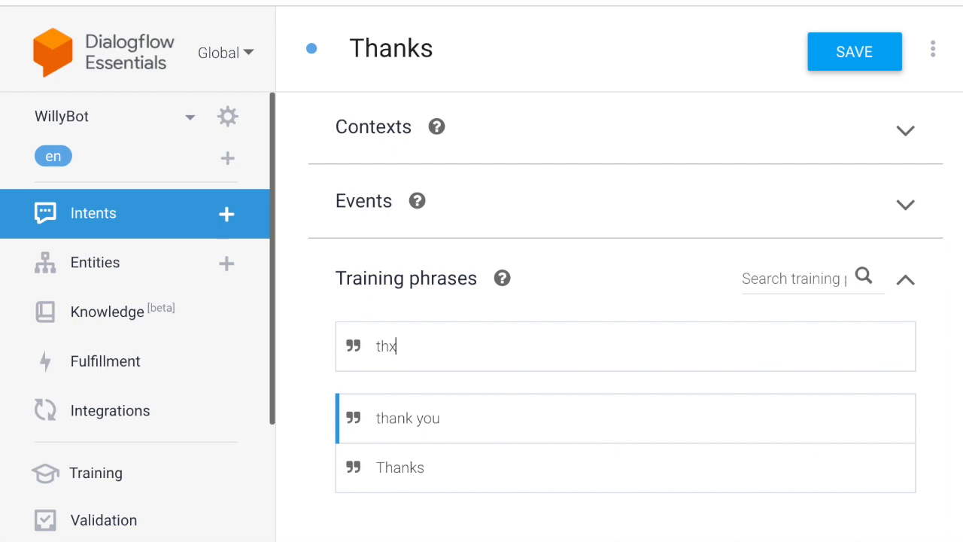
{"action": "key", "text": "Return"}
{"action": "scroll", "coordinate": [479, 372], "scroll_direction": "down", "scroll_amount": 10}
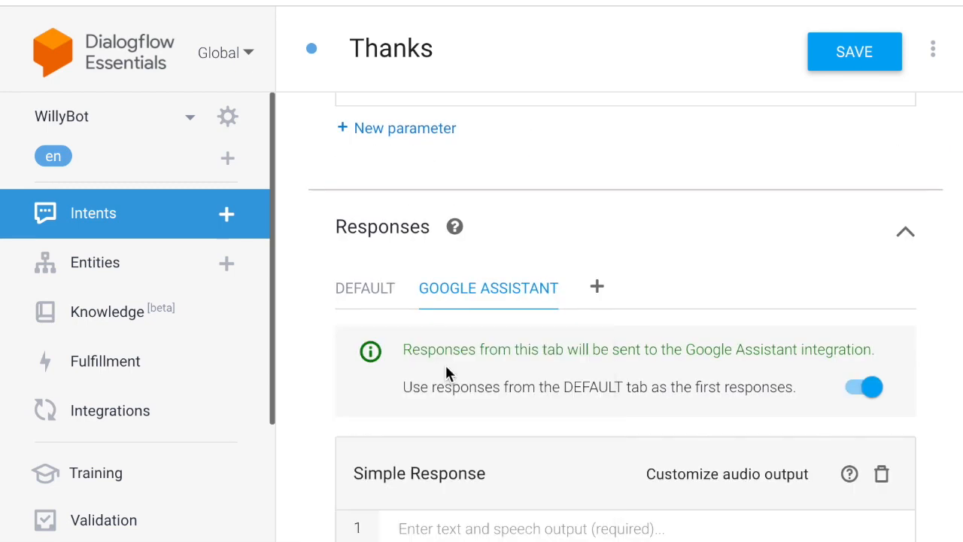
{"action": "type", "text": "You're welcome!"}
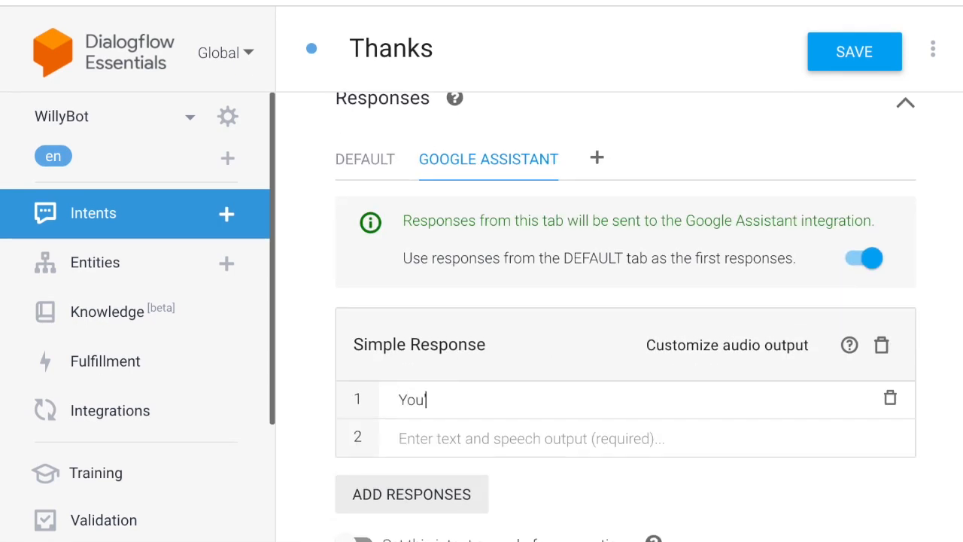
{"action": "left_click", "coordinate": [862, 53]}
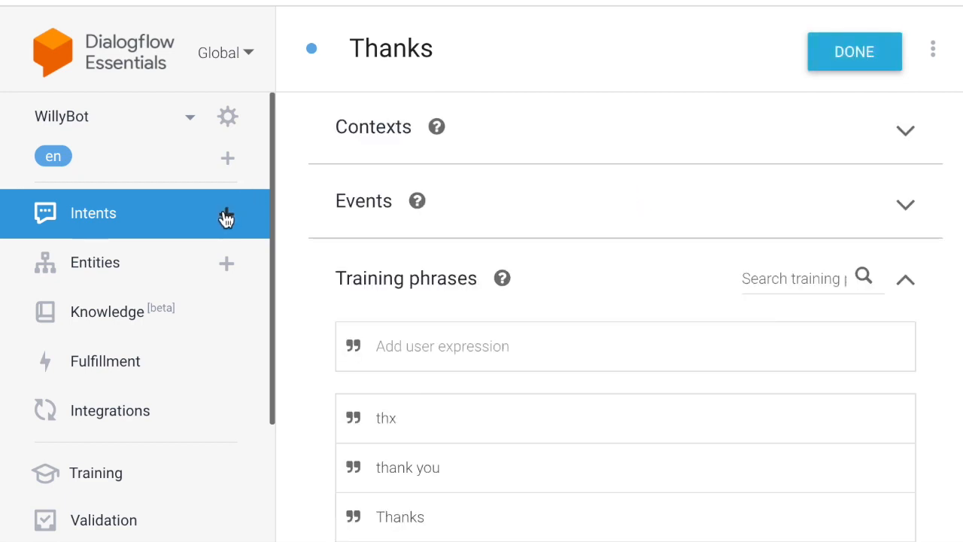
Create the Bye intent for 'bye', replying "Goodbye, and have a great day!", ending the conversation, and save it.
{"action": "left_click", "coordinate": [227, 214]}
{"action": "left_click", "coordinate": [436, 53]}
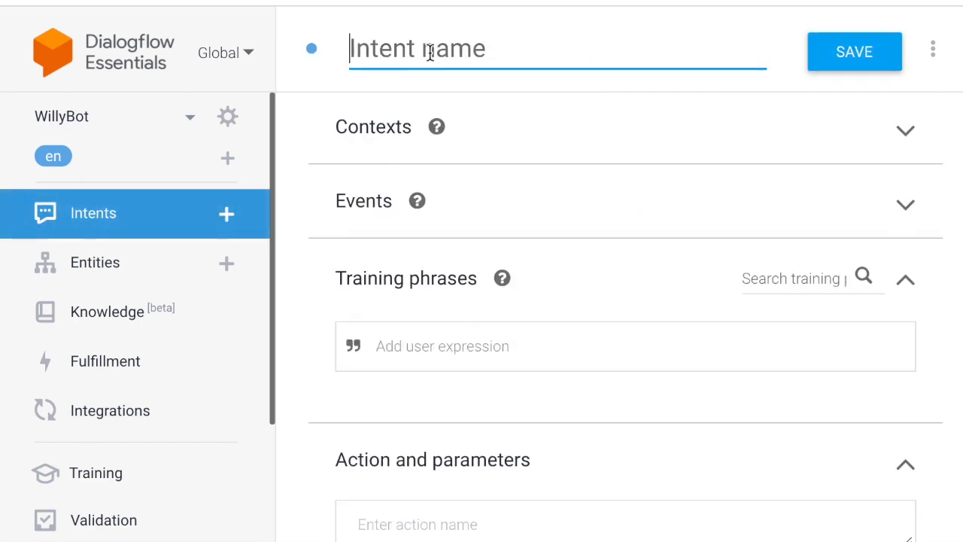
{"action": "type", "text": "Bye"}
{"action": "key", "text": "Tab"}
{"action": "type", "text": "bye"}
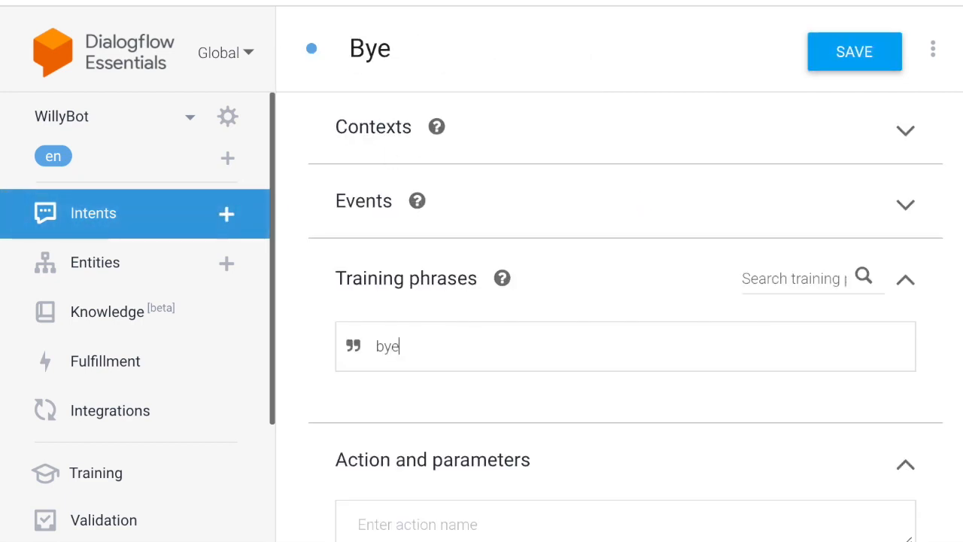
{"action": "key", "text": "Return"}
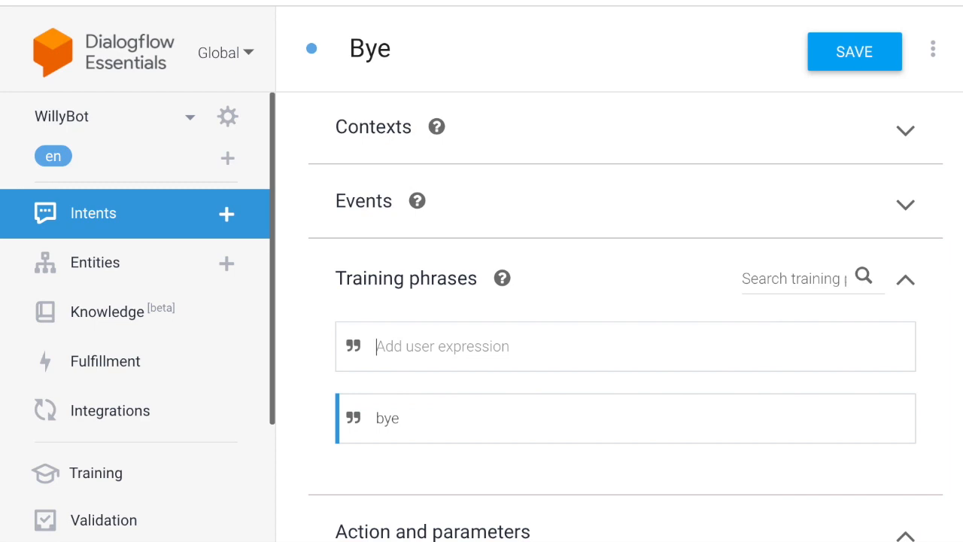
{"action": "type", "text": "good"}
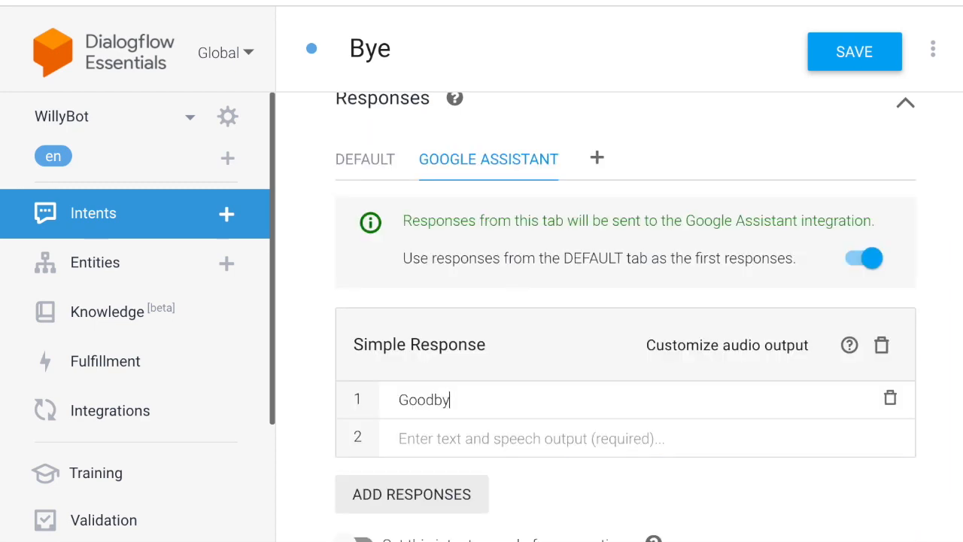
{"action": "type", "text": "e and have a great day!"}
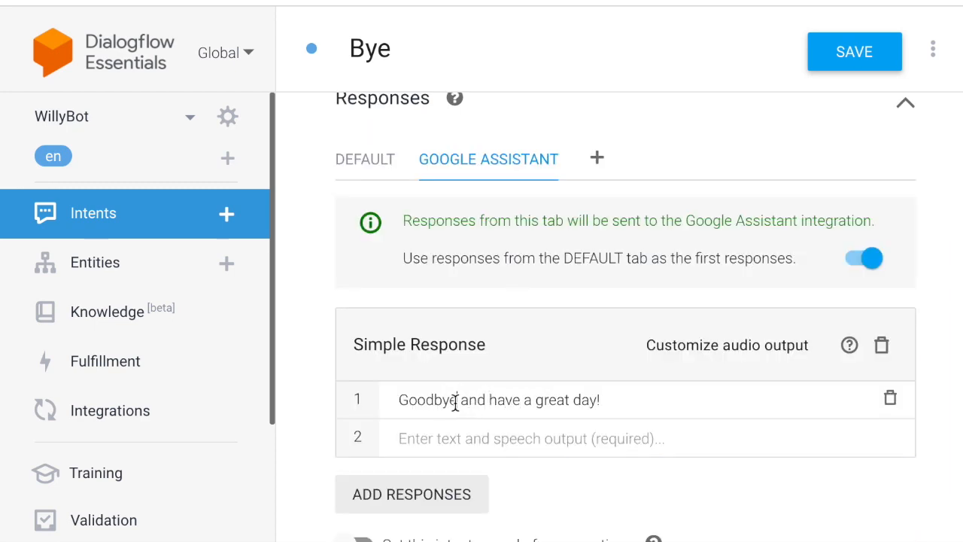
{"action": "left_click", "coordinate": [457, 399]}
{"action": "type", "text": ","}
{"action": "left_click", "coordinate": [363, 541]}
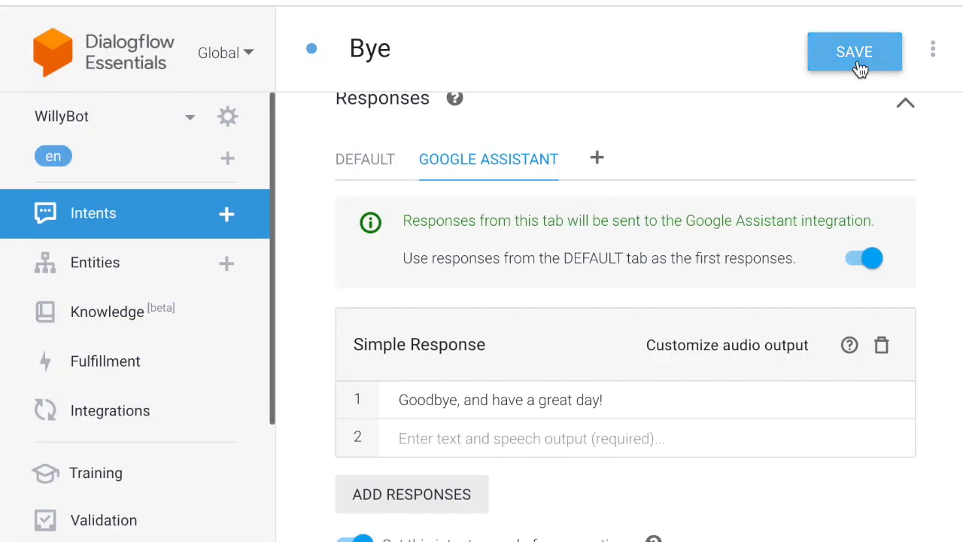
{"action": "left_click", "coordinate": [860, 68]}
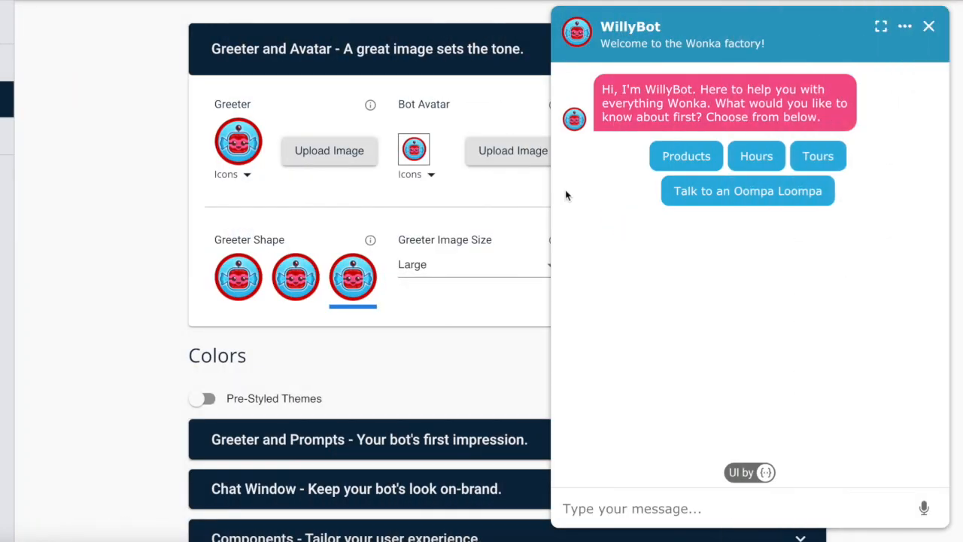
Ask the bot for help from a person, give the user's name and e-mail, and accept a follow-up.
{"action": "left_click", "coordinate": [608, 514]}
{"action": "type", "text": "get help from a person"}
{"action": "key", "text": "Return"}
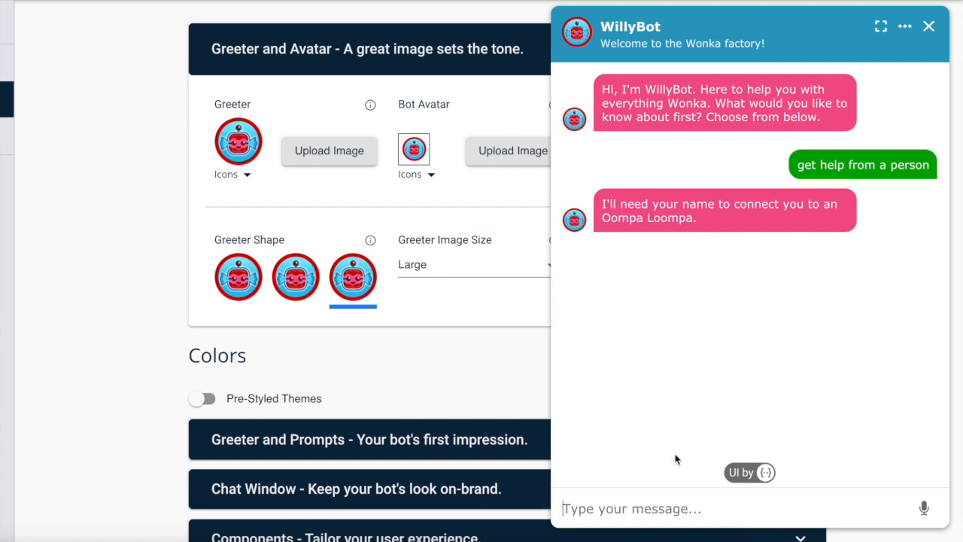
{"action": "type", "text": "rob"}
{"action": "key", "text": "Return"}
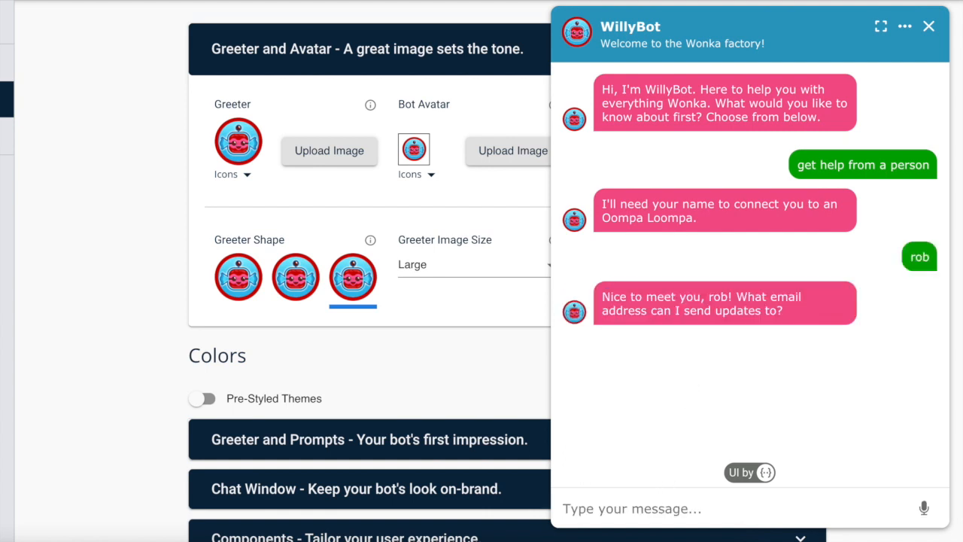
{"action": "key", "text": "Return"}
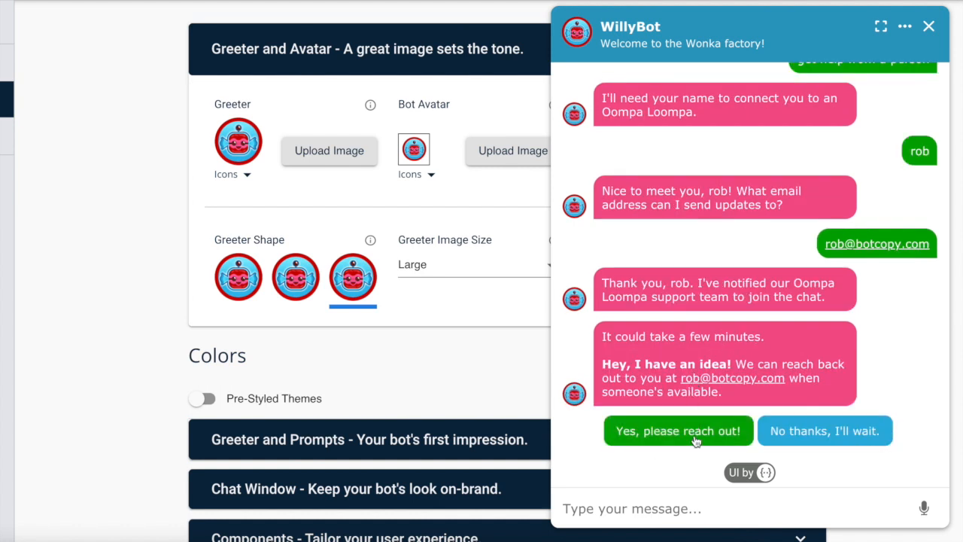
{"action": "left_click", "coordinate": [678, 431]}
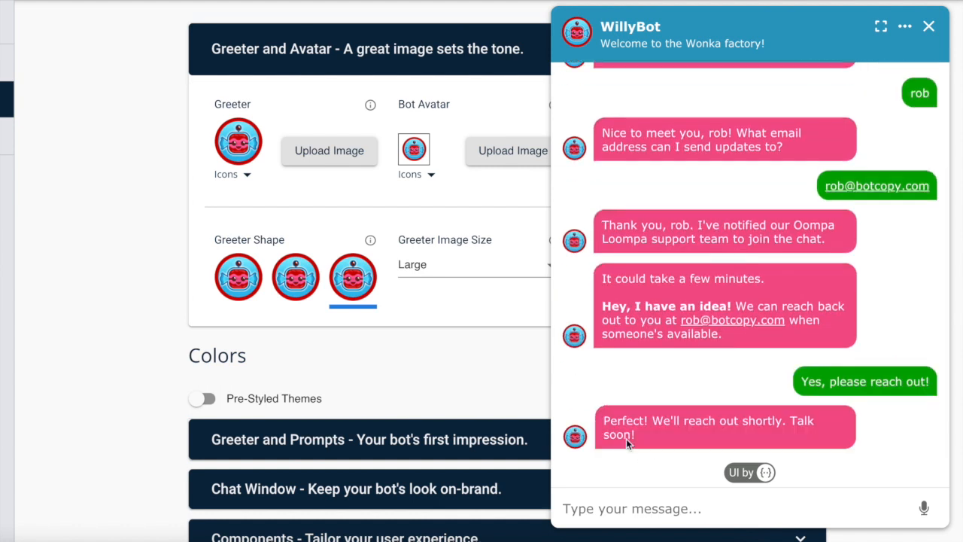
Send 'thanks' and 'bye' to wrap up the test chat.
{"action": "left_click", "coordinate": [650, 509]}
{"action": "type", "text": "thanks"}
{"action": "key", "text": "Return"}
{"action": "type", "text": "bye"}
{"action": "key", "text": "Return"}
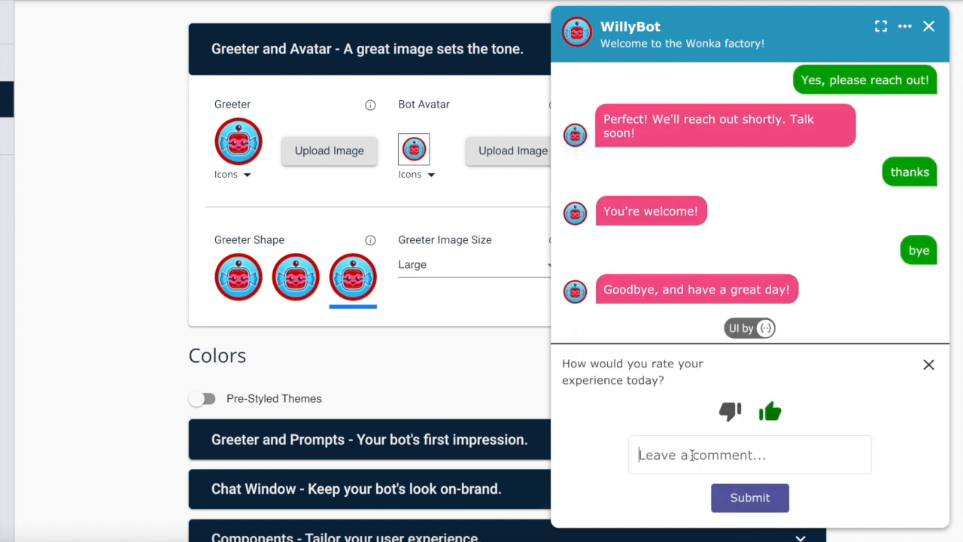
Submit the rating with comment 'Very nice service' and switch on Display Menu in the input bar.
{"action": "left_click", "coordinate": [692, 455]}
{"action": "type", "text": "Very nice service"}
{"action": "left_click", "coordinate": [771, 505]}
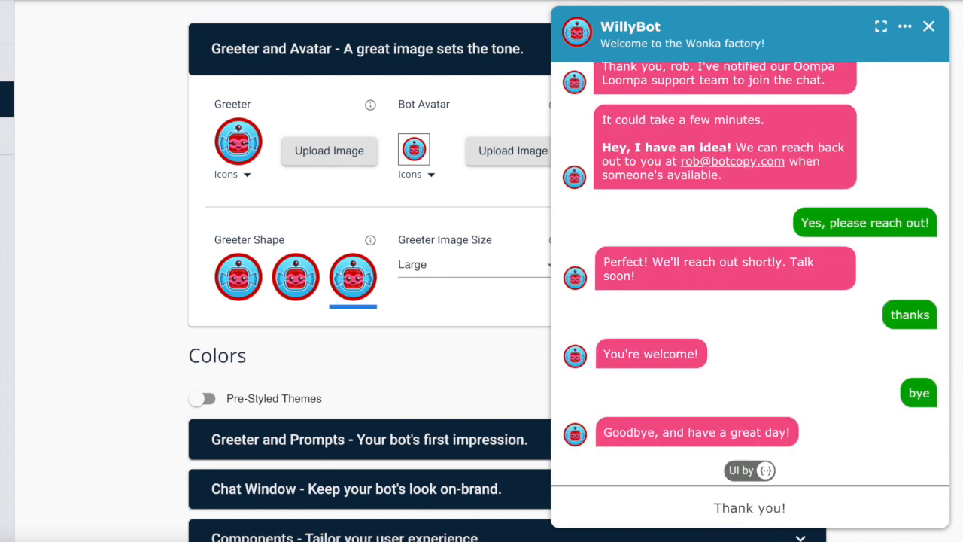
{"action": "scroll", "coordinate": [425, 316], "scroll_direction": "down", "scroll_amount": 20}
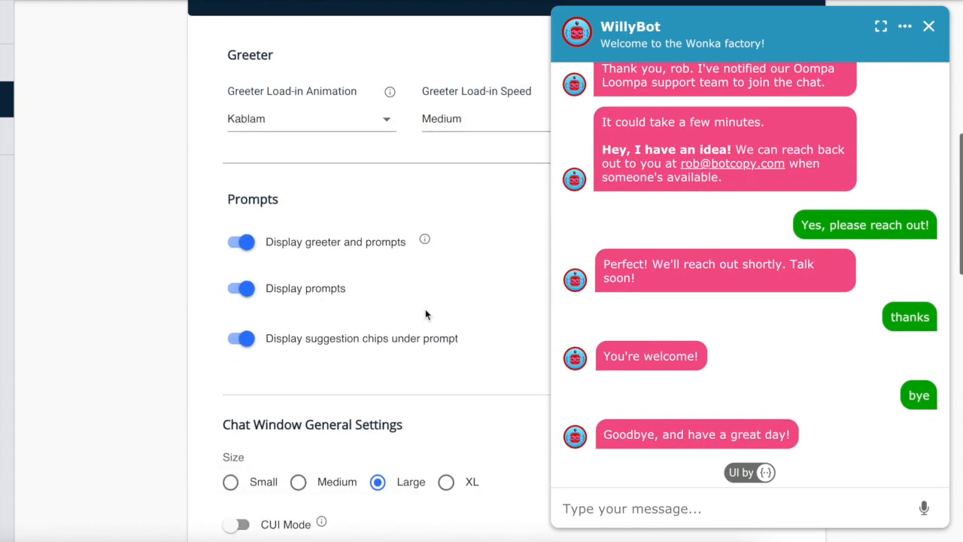
{"action": "left_click", "coordinate": [243, 387]}
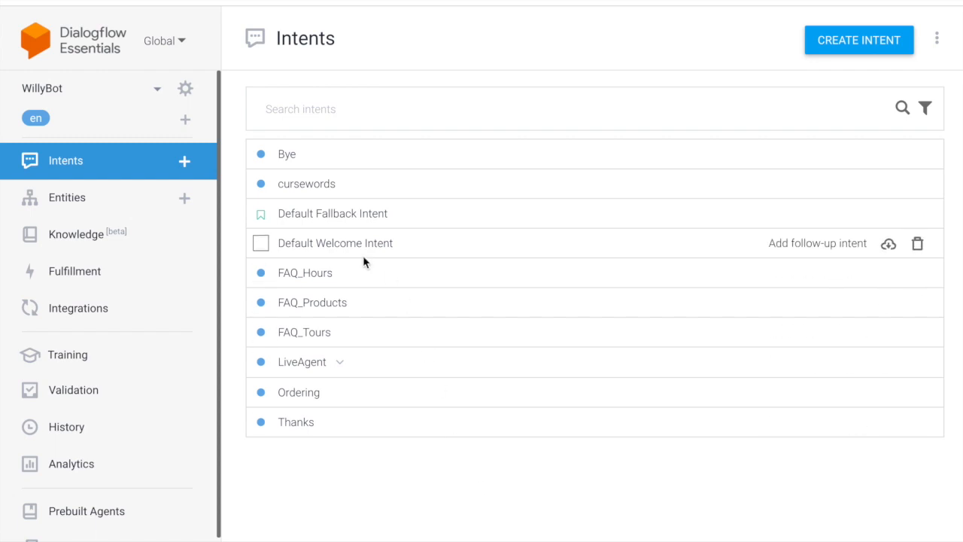
Create a Menu intent with training phrases 'menu' and 'main menu'.
{"action": "left_click", "coordinate": [186, 160]}
{"action": "left_click", "coordinate": [325, 43]}
{"action": "type", "text": "Menu"}
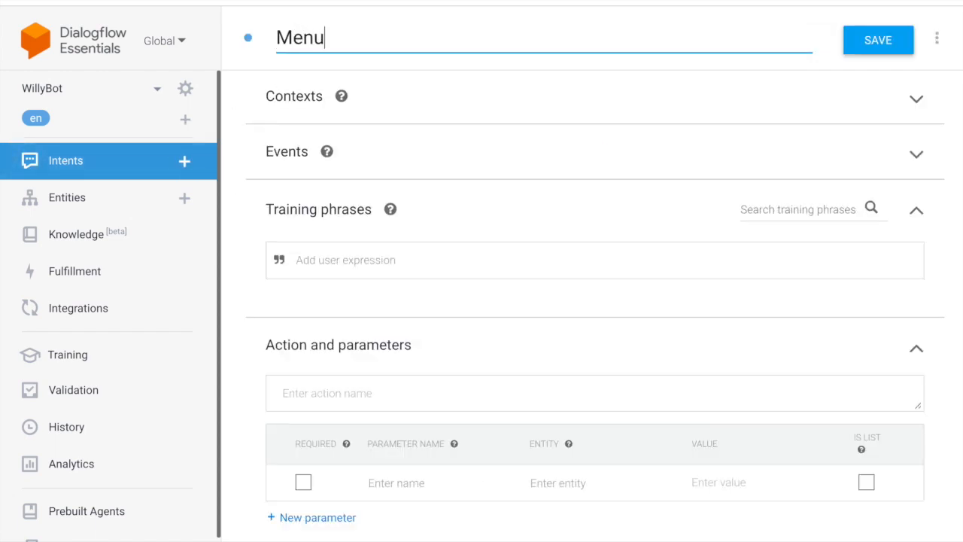
{"action": "left_click", "coordinate": [322, 259]}
{"action": "type", "text": "me"}
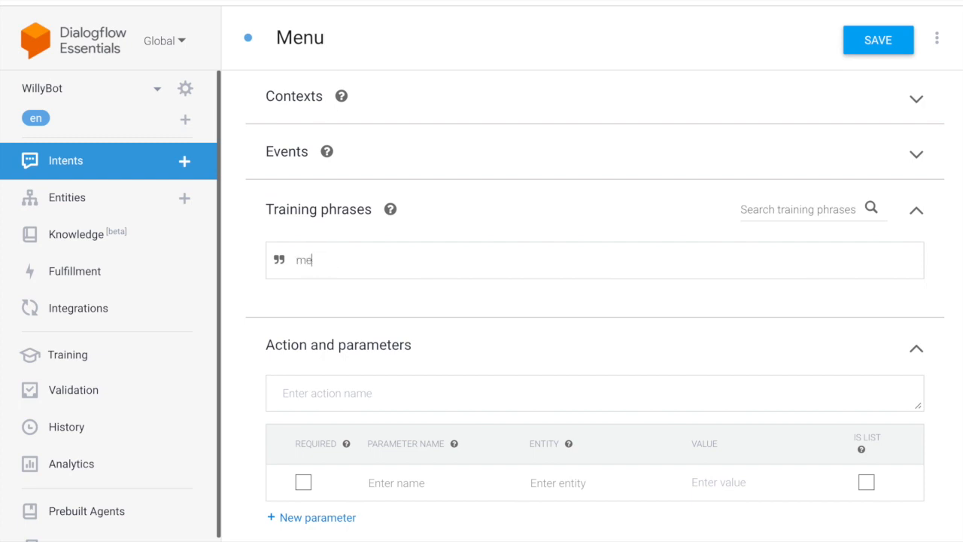
{"action": "type", "text": "nu"}
{"action": "key", "text": "Return"}
{"action": "type", "text": "main menu"}
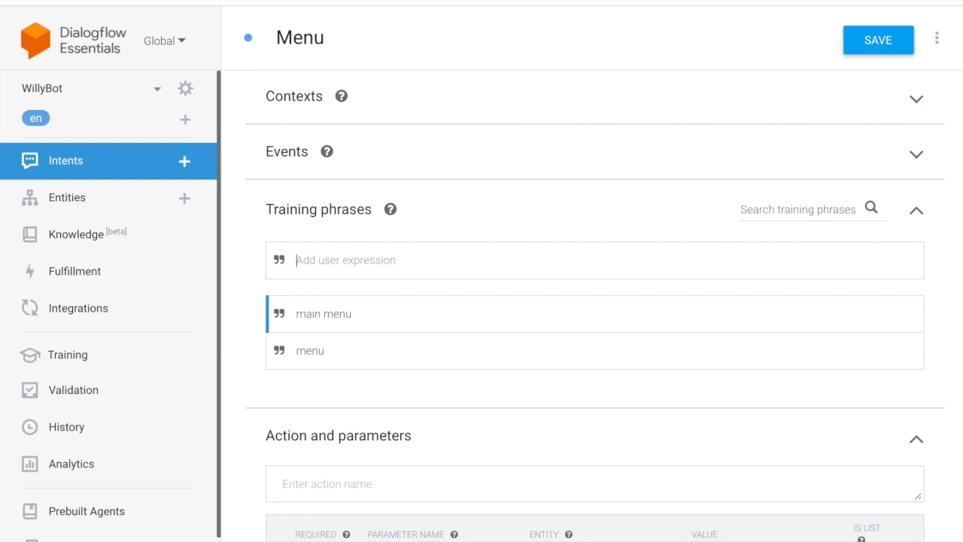
Add a Google Assistant Simple Response 'Lot going on. Take your pick.' ending with an emoji.
{"action": "scroll", "coordinate": [333, 376], "scroll_direction": "down", "scroll_amount": 5}
{"action": "left_click", "coordinate": [334, 372]}
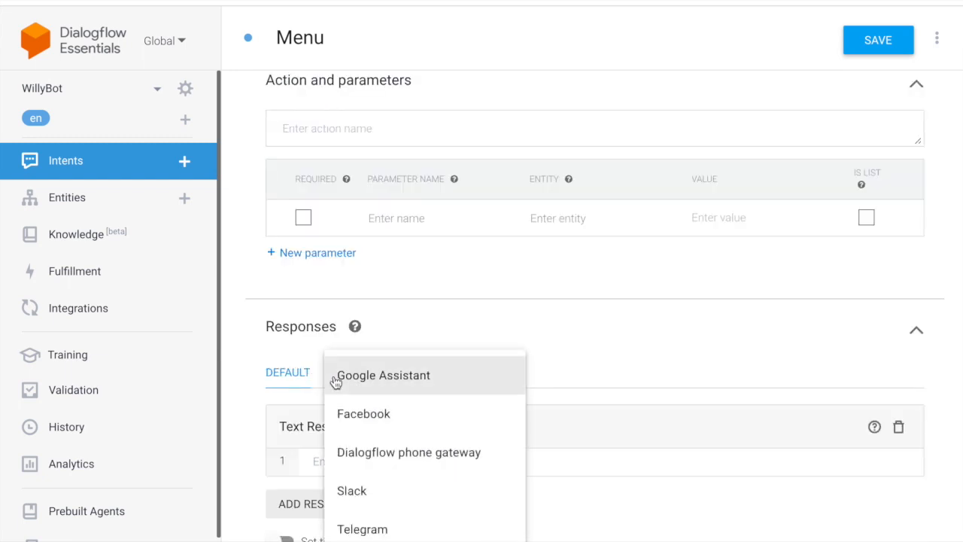
{"action": "left_click", "coordinate": [376, 380]}
{"action": "left_click", "coordinate": [337, 519]}
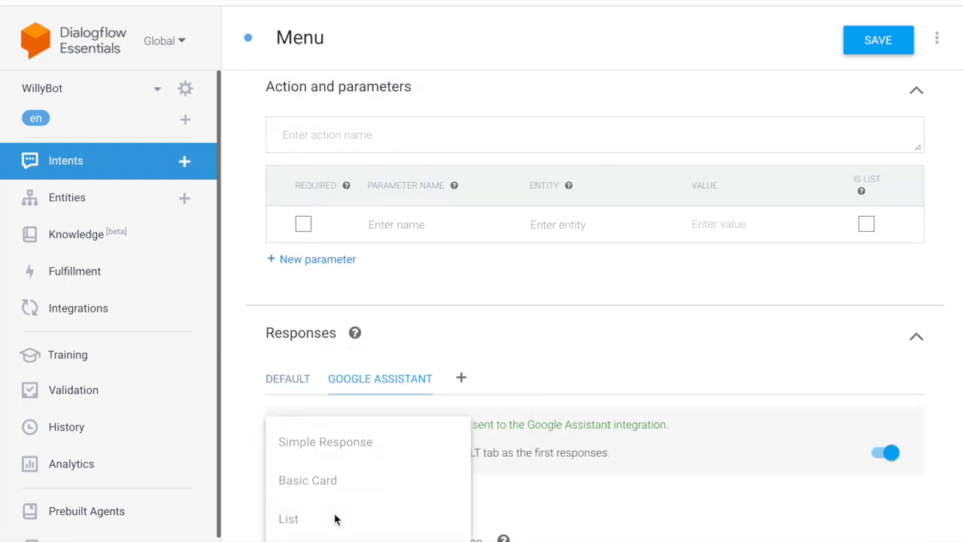
{"action": "left_click", "coordinate": [357, 446]}
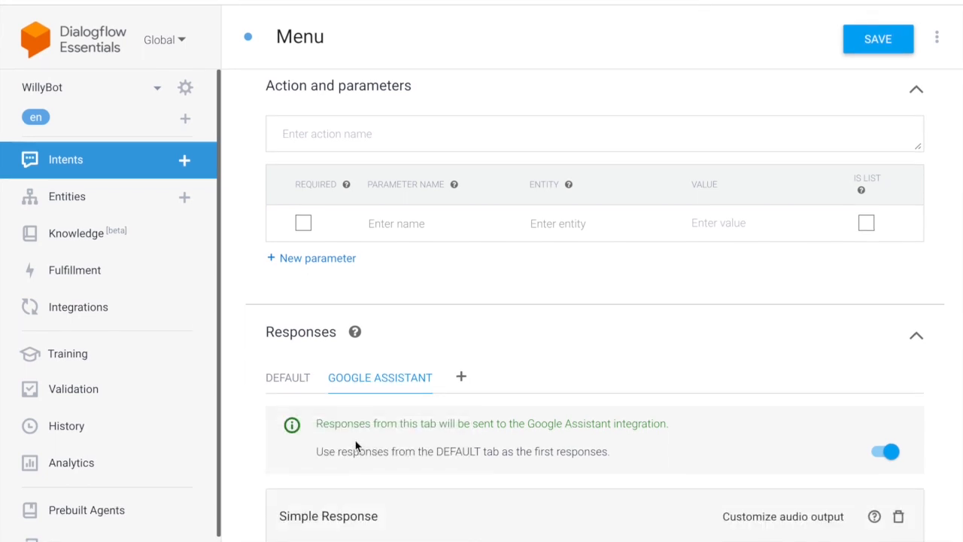
{"action": "type", "text": "Lot g"}
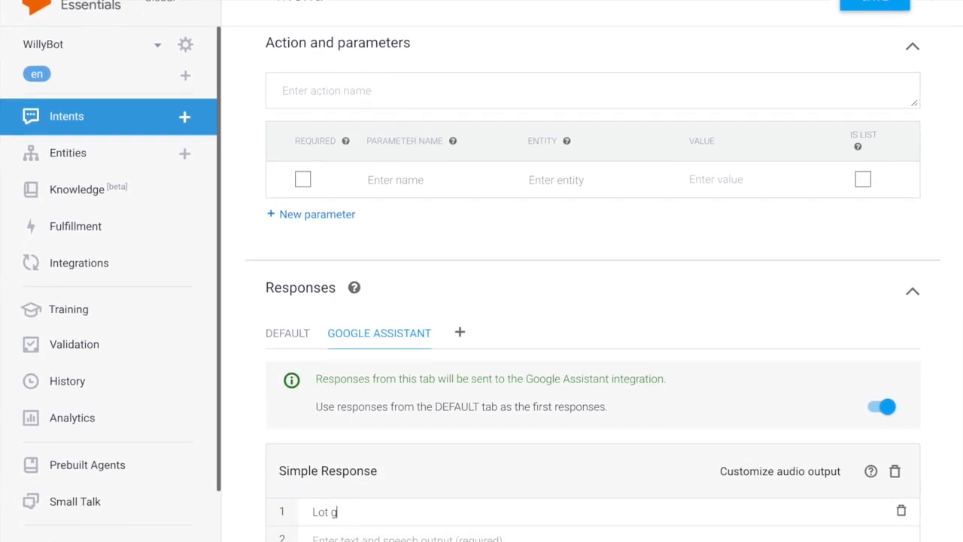
{"action": "type", "text": "oing on."}
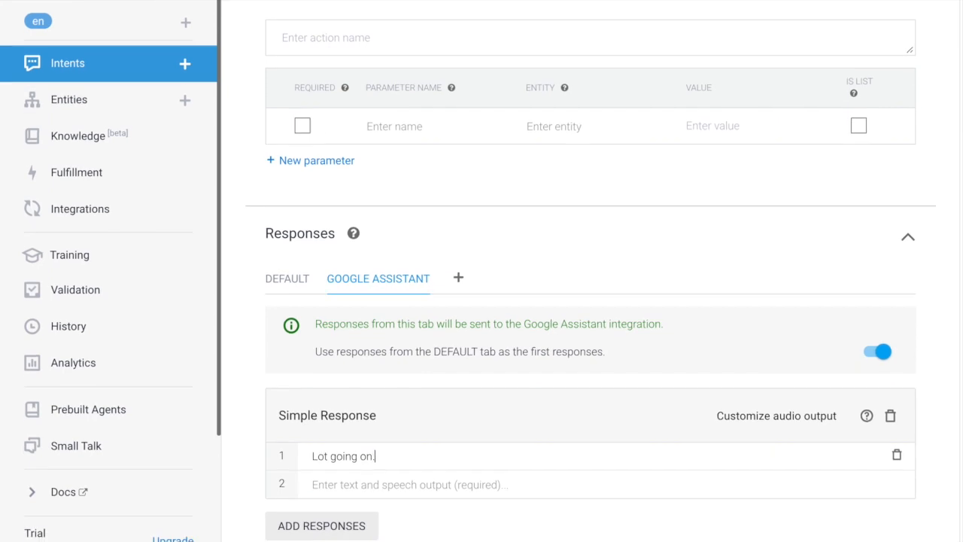
{"action": "type", "text": " Take your pick"}
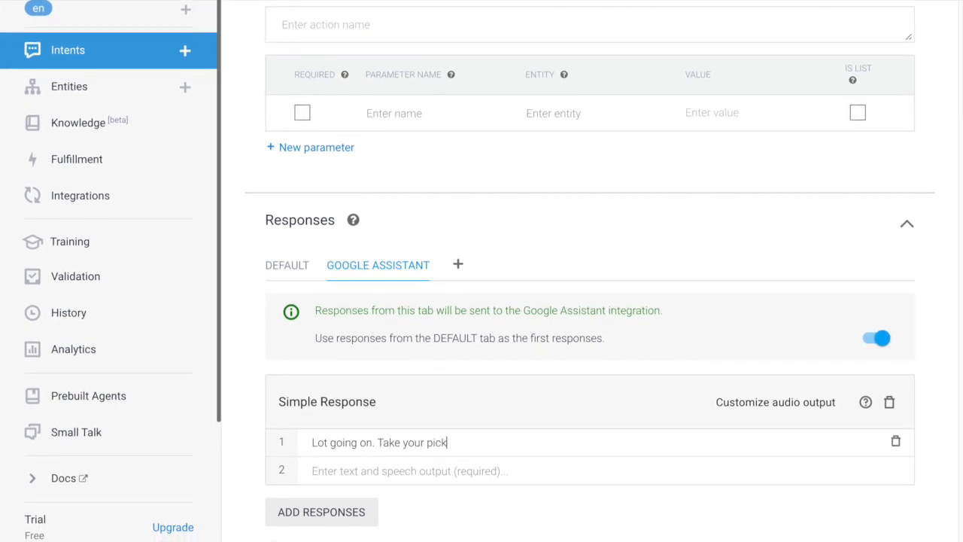
{"action": "type", "text": "."}
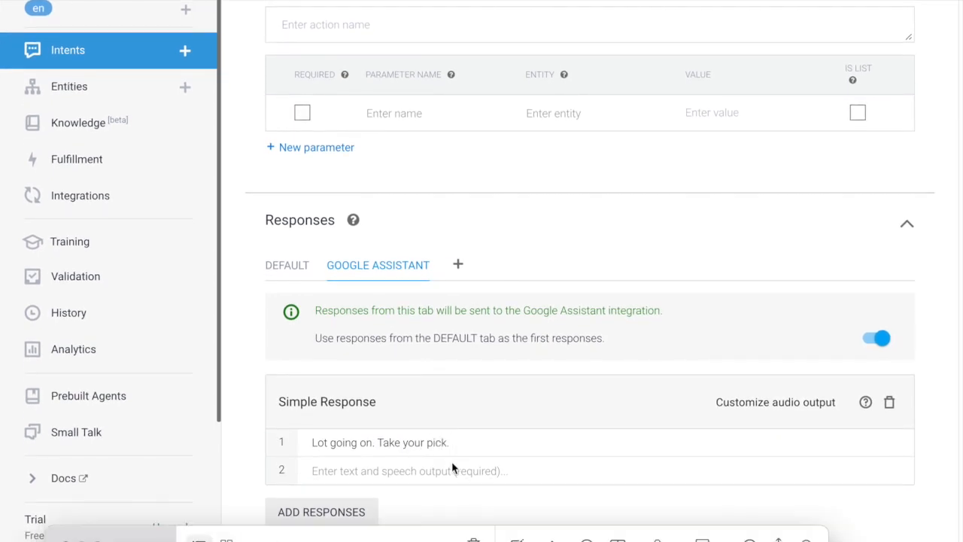
{"action": "type", "text": "🍭"}
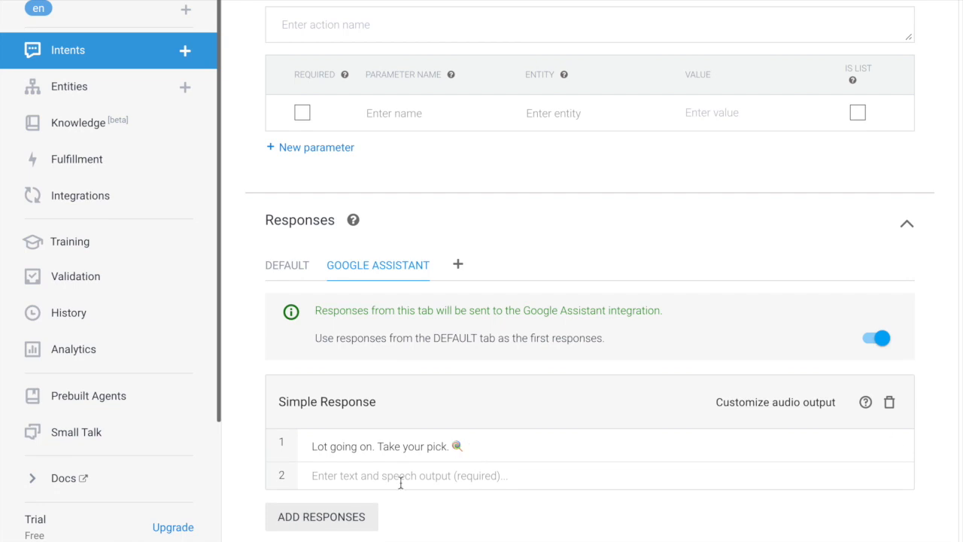
Add a 'Main Menu' list response with items Hours, Tours and Products.
{"action": "left_click", "coordinate": [354, 522]}
{"action": "left_click", "coordinate": [325, 411]}
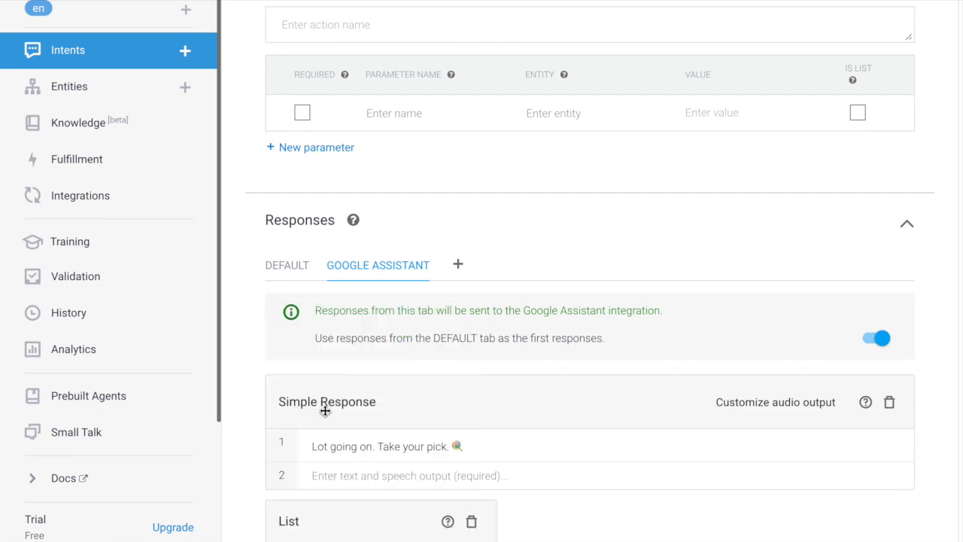
{"action": "scroll", "coordinate": [325, 411], "scroll_direction": "down", "scroll_amount": 4}
{"action": "left_click", "coordinate": [349, 296]}
{"action": "type", "text": "Main Menu"}
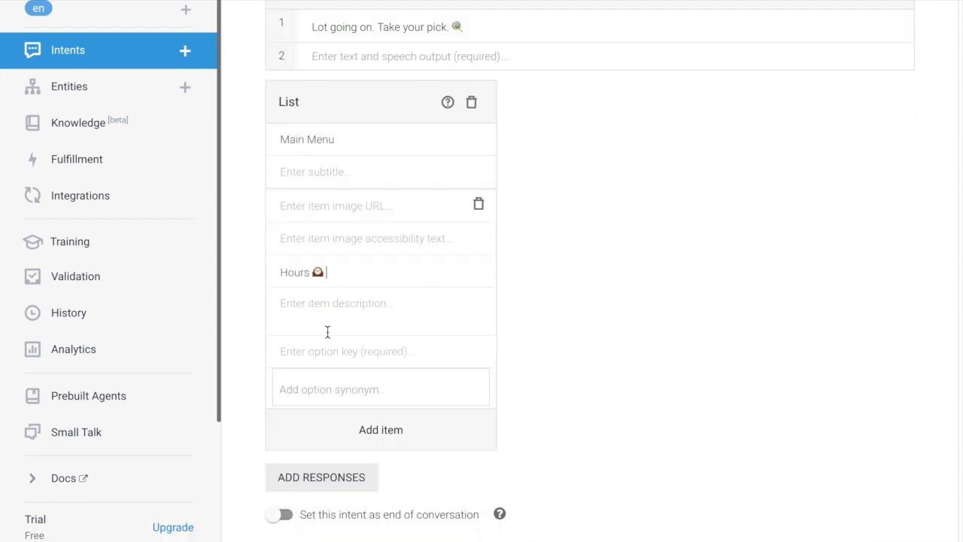
{"action": "left_click", "coordinate": [329, 349]}
{"action": "type", "text": "Hours 🕰"}
{"action": "left_click", "coordinate": [402, 430]}
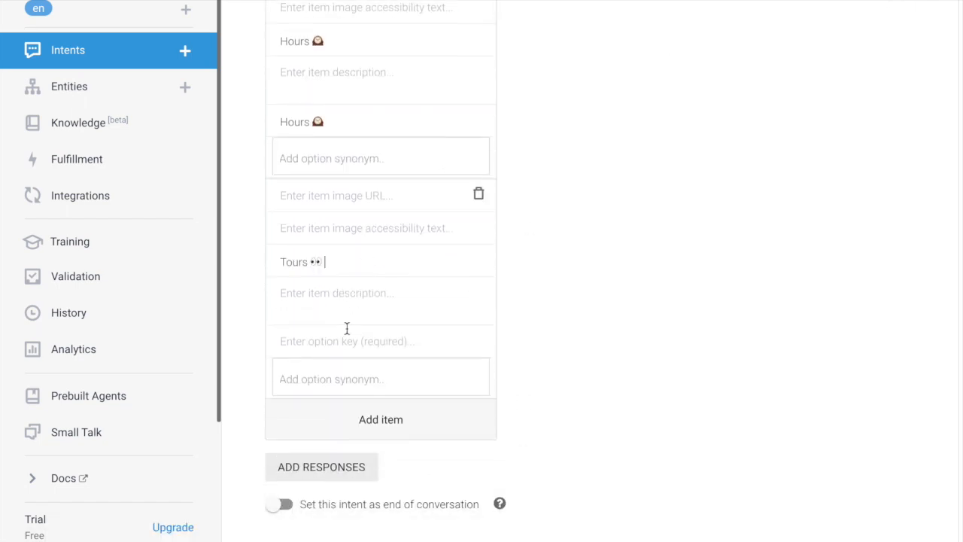
{"action": "left_click", "coordinate": [345, 341]}
{"action": "type", "text": "Tours 👀"}
{"action": "left_click", "coordinate": [416, 418]}
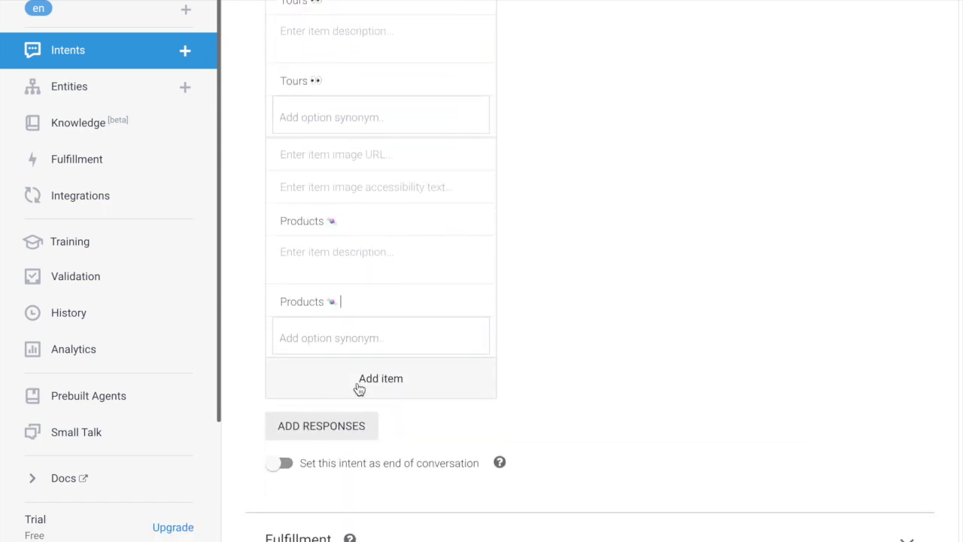
{"action": "left_click", "coordinate": [359, 384]}
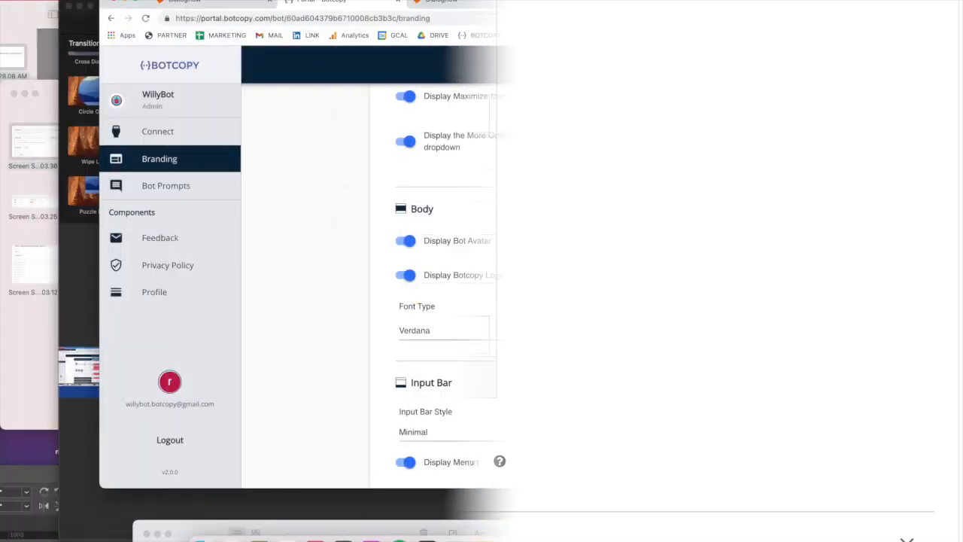
Open the chat's Menu, choose Products and page the candy carousel through to Gummies.
{"action": "left_click", "coordinate": [659, 464]}
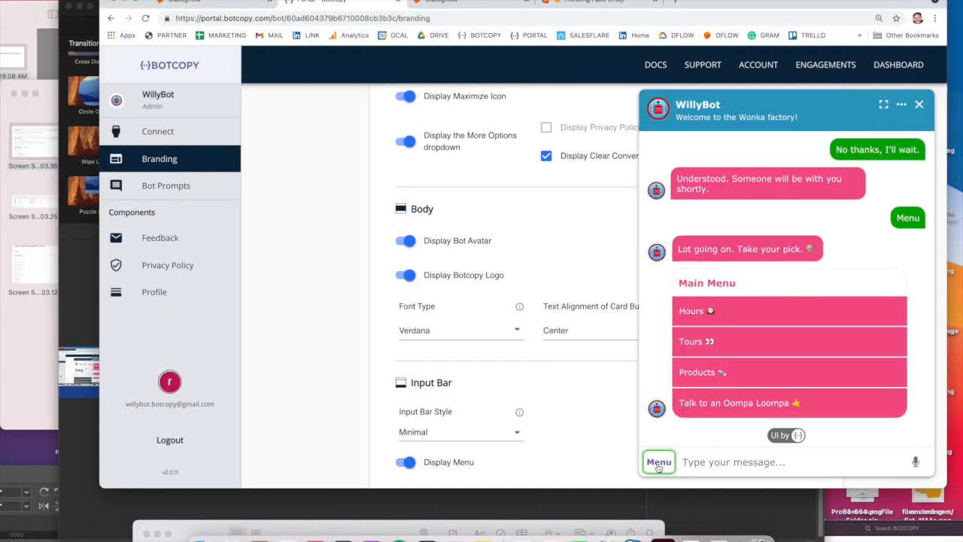
{"action": "left_click", "coordinate": [698, 374]}
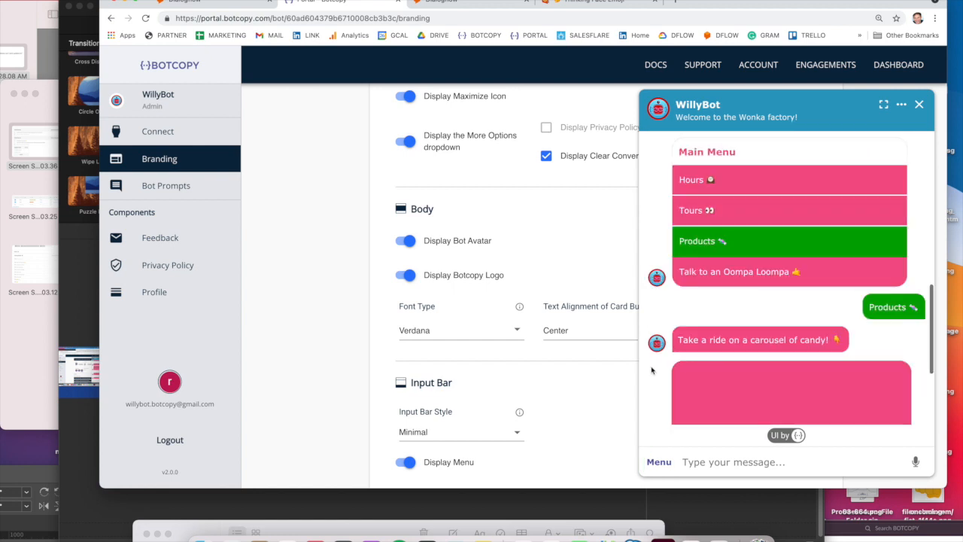
{"action": "left_click", "coordinate": [807, 378]}
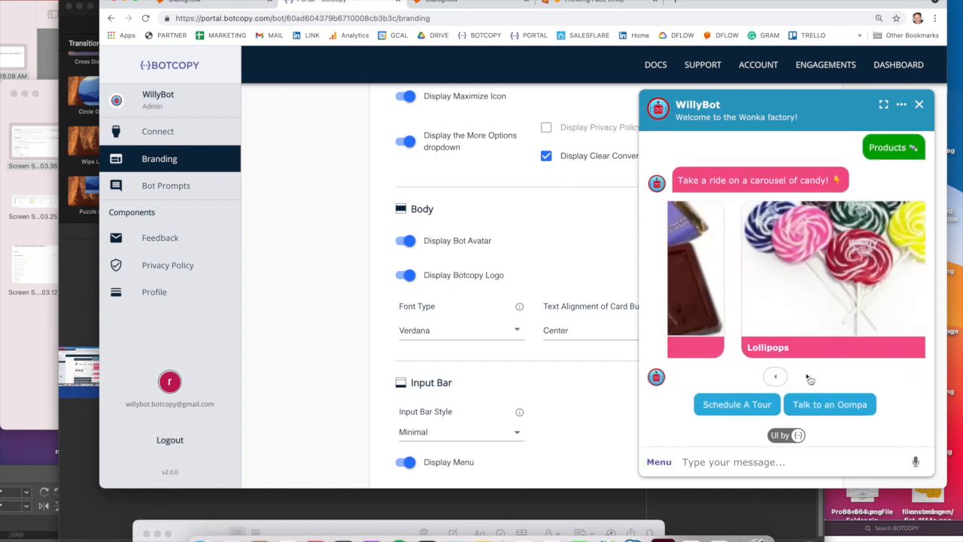
{"action": "left_click", "coordinate": [808, 378]}
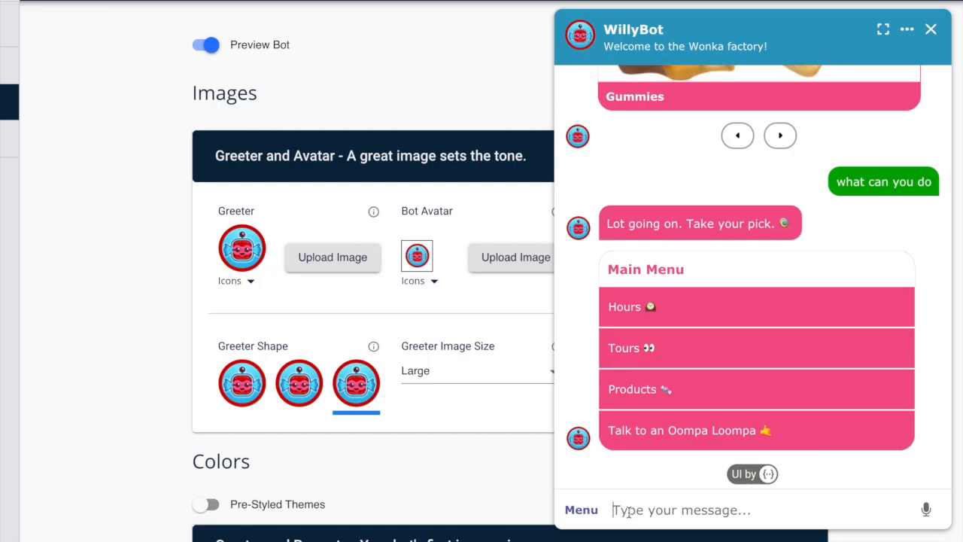
Send 'when are you open?' and 'huh?' to see the fallback reply with FAQ options.
{"action": "type", "text": "when are you open?"}
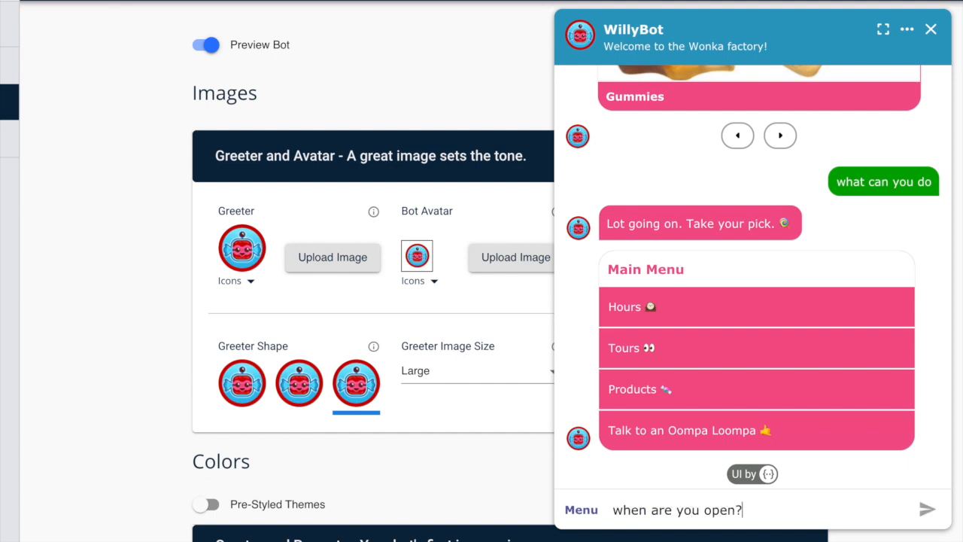
{"action": "key", "text": "Return"}
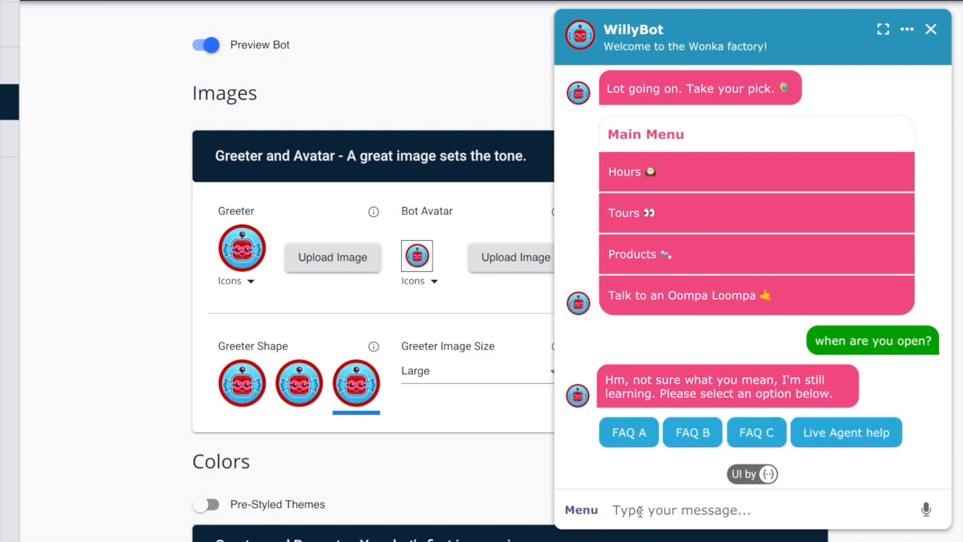
{"action": "type", "text": "huh?"}
{"action": "key", "text": "Return"}
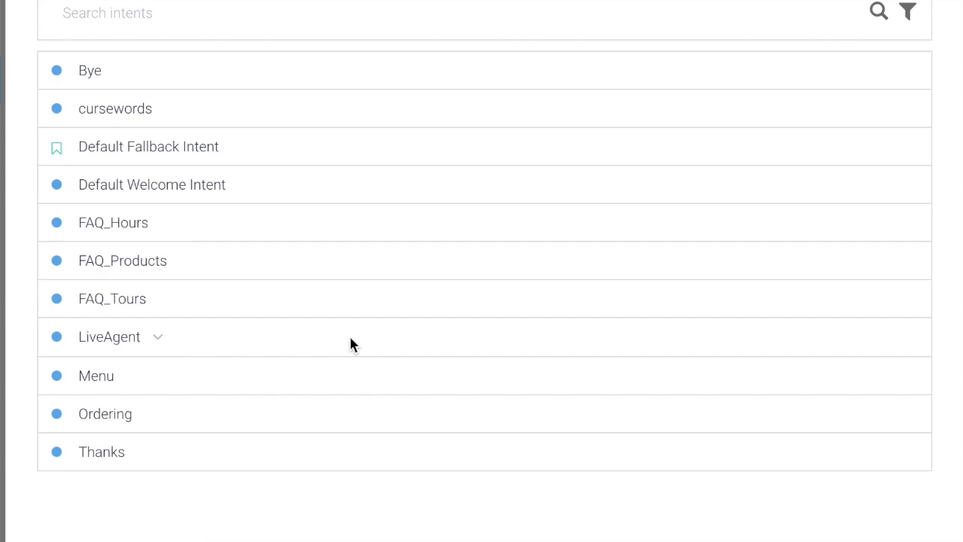
Give FAQ_Hours the Google Assistant reply "We're usually open 9-5, Mon-Fri. But we're open 24/7 in October." with a jack-o'-lantern.
{"action": "left_click", "coordinate": [137, 226]}
{"action": "scroll", "coordinate": [105, 272], "scroll_direction": "down", "scroll_amount": 5}
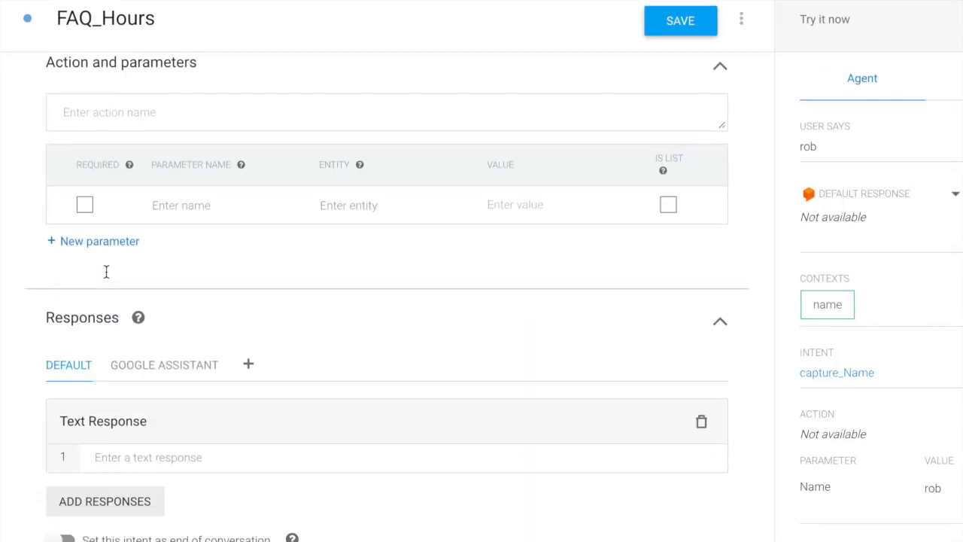
{"action": "left_click", "coordinate": [161, 374]}
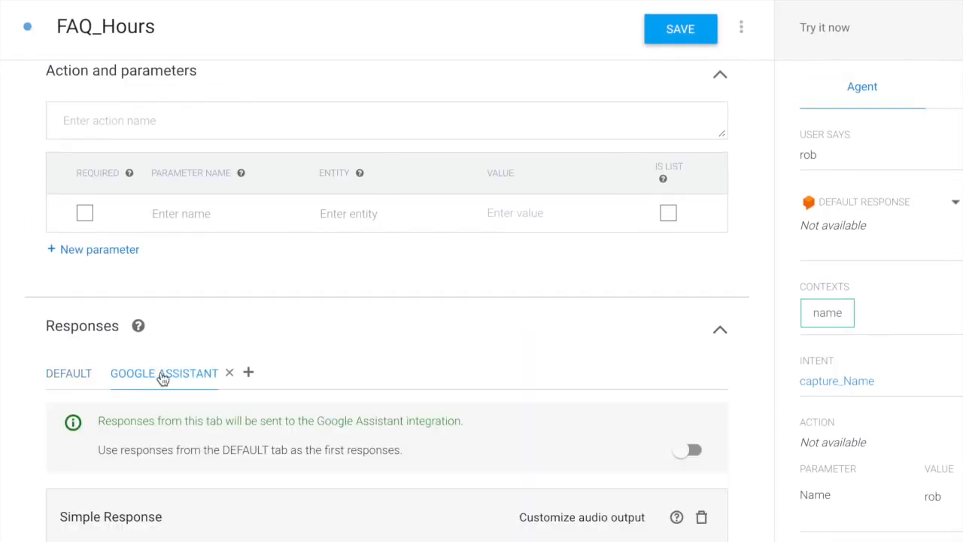
{"action": "type", "text": "We're usually open 9-5,"}
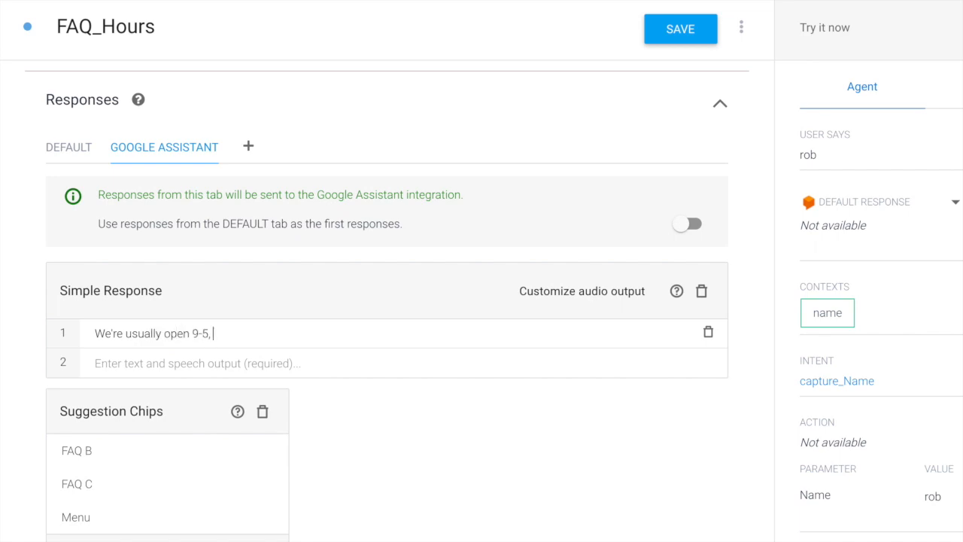
{"action": "type", "text": " Mon-Fri. But we're open 2"}
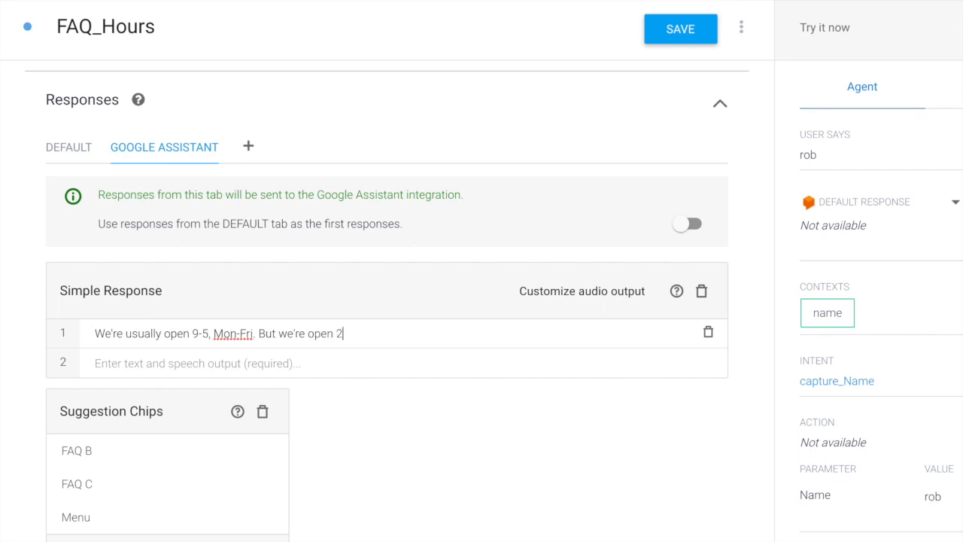
{"action": "type", "text": "4/7 in October."}
{"action": "type", "text": "🎃"}
Rename the suggestion chips FAQ B and FAQ C to Tours and Products.
{"action": "triple_click", "coordinate": [230, 462]}
{"action": "type", "text": "Tours"}
{"action": "triple_click", "coordinate": [200, 497]}
{"action": "type", "text": "Pr"}
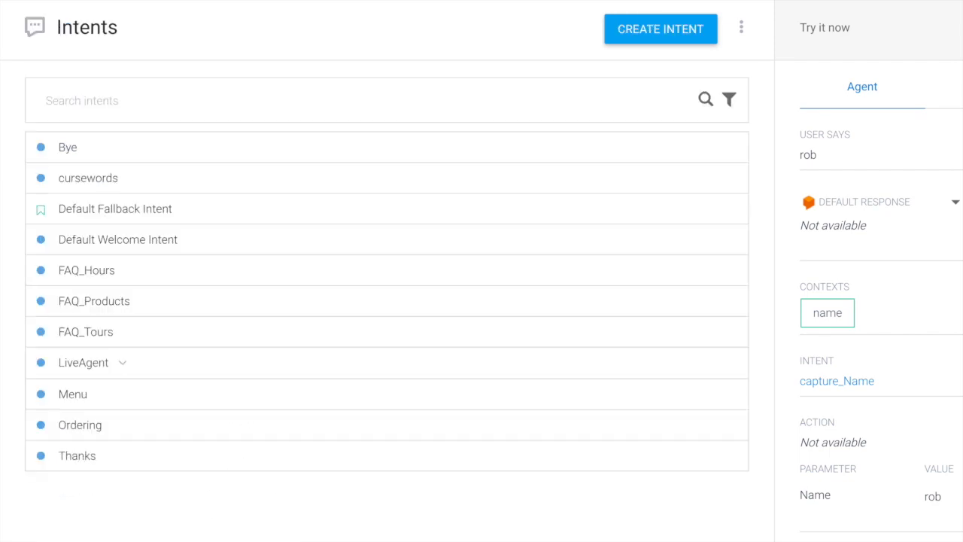
Give the Default Fallback Intent the 'Sorry, I don't understand' reply and chips Chat with an Oompa Loompa, Hours, Products, Tours.
{"action": "left_click", "coordinate": [94, 215]}
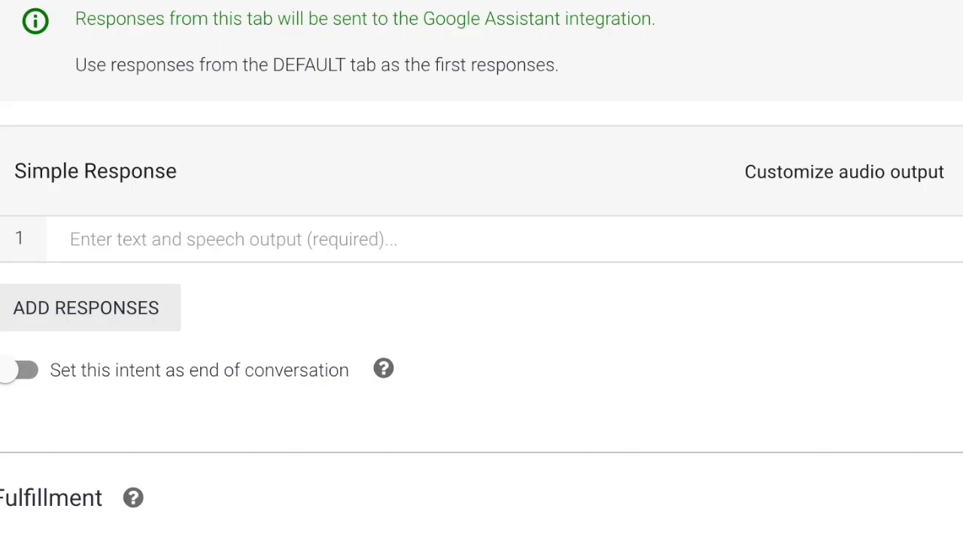
{"action": "type", "text": "Sorry, I don't un"}
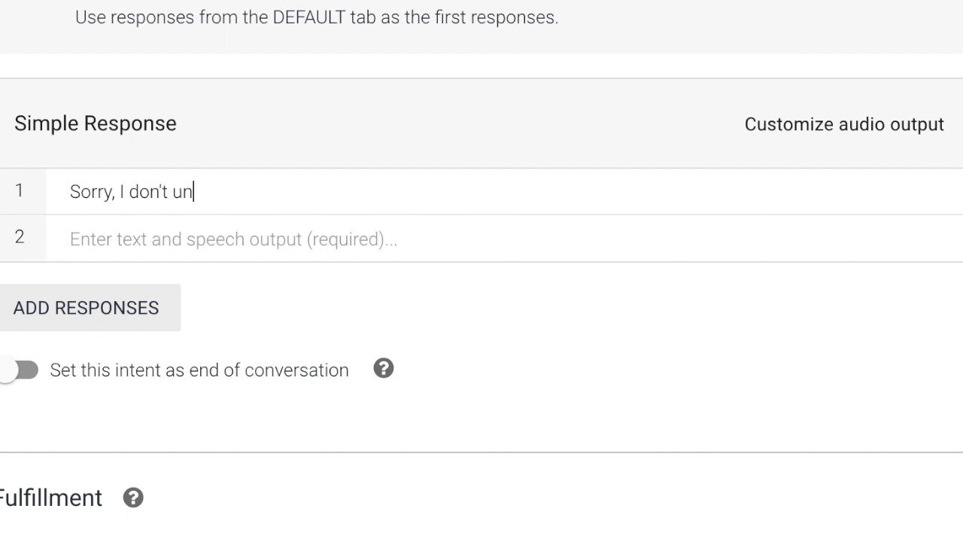
{"action": "type", "text": "derstand. You may want to "}
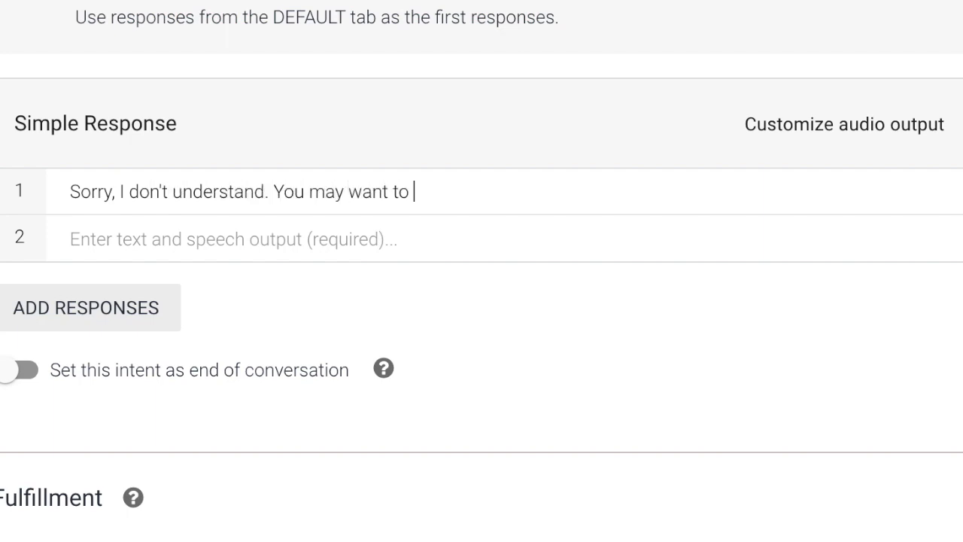
{"action": "type", "text": "chat with an Oompa Lo"}
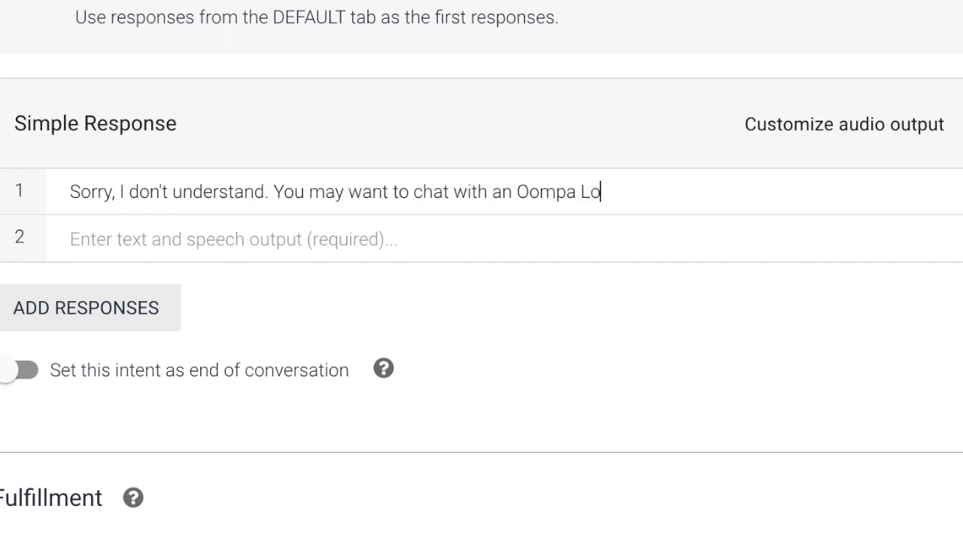
{"action": "type", "text": "ompa. Or select andther a topic."}
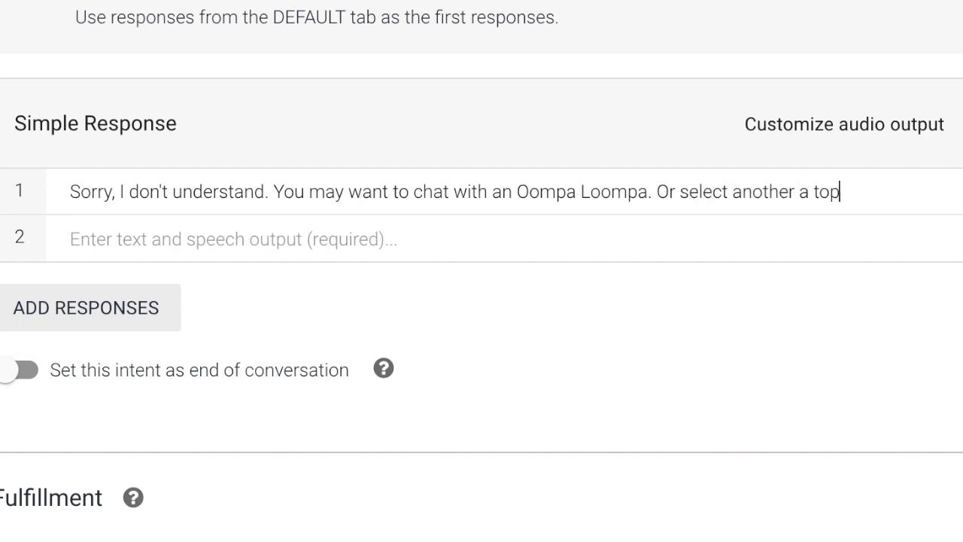
{"action": "left_click", "coordinate": [113, 314]}
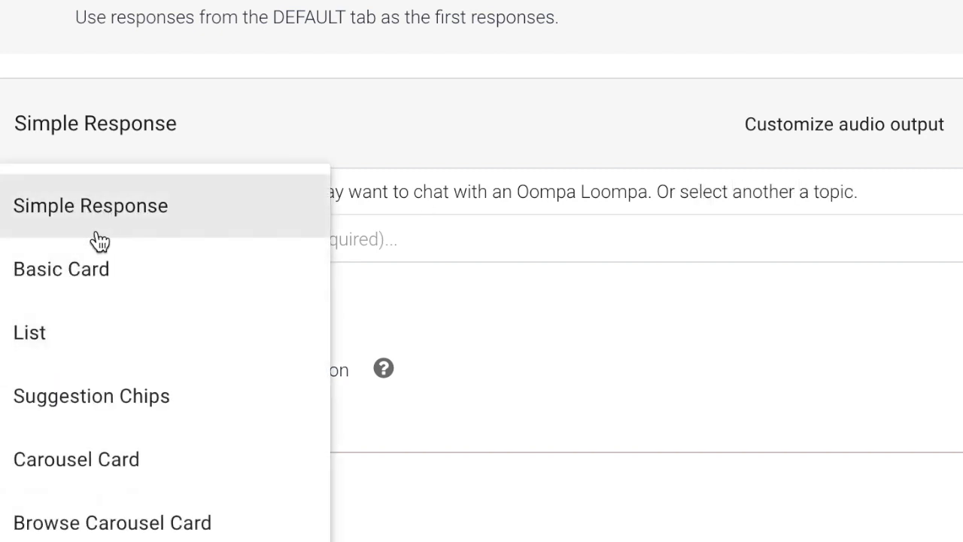
{"action": "left_click", "coordinate": [37, 404]}
{"action": "type", "text": "Chat with an Oompa Loompa"}
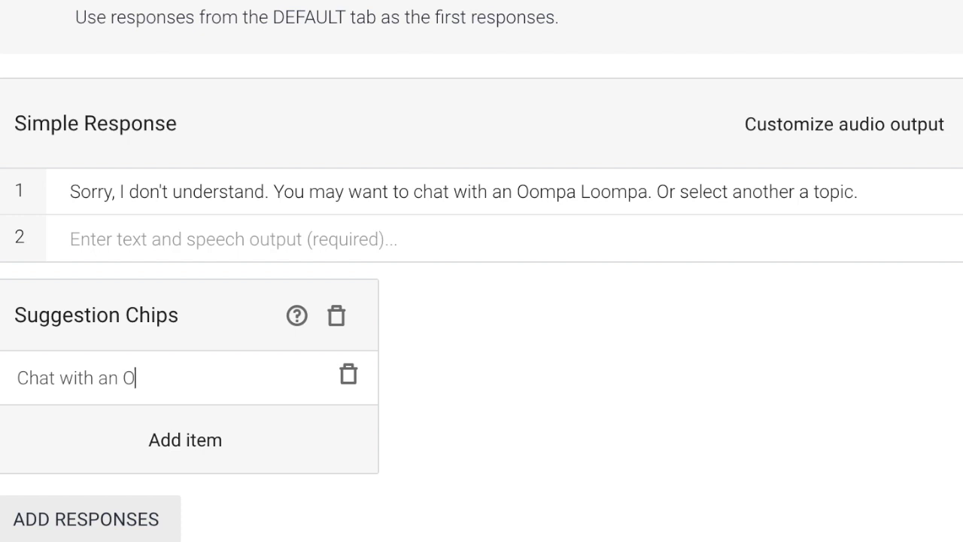
{"action": "left_click", "coordinate": [178, 496]}
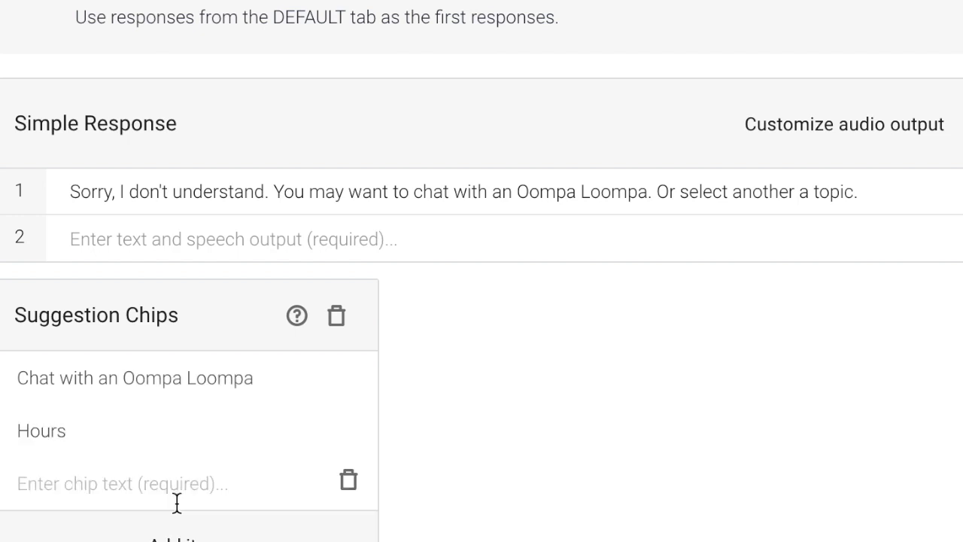
{"action": "left_click", "coordinate": [166, 477]}
{"action": "type", "text": "Products"}
{"action": "scroll", "coordinate": [185, 452], "scroll_direction": "down", "scroll_amount": 3}
{"action": "left_click", "coordinate": [187, 378]}
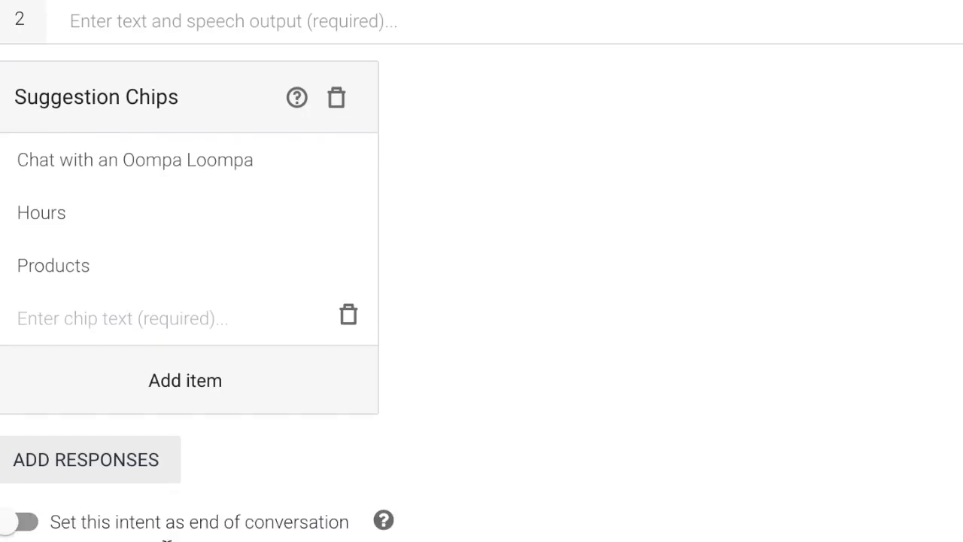
{"action": "left_click", "coordinate": [143, 316]}
{"action": "type", "text": "Tours"}
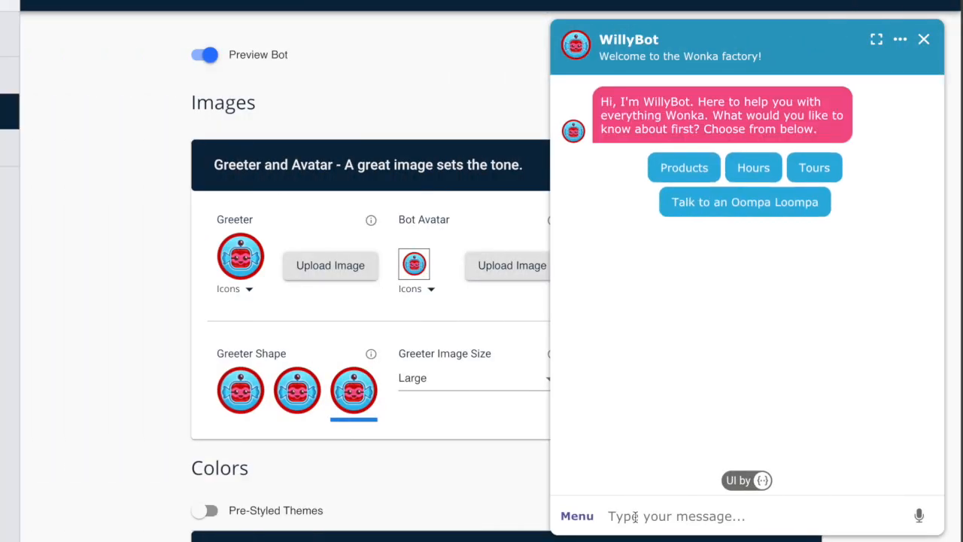
In the preview chat, ask about Hours, send 'Where are you located', then choose the Oompa Loompa chip.
{"action": "left_click", "coordinate": [753, 168]}
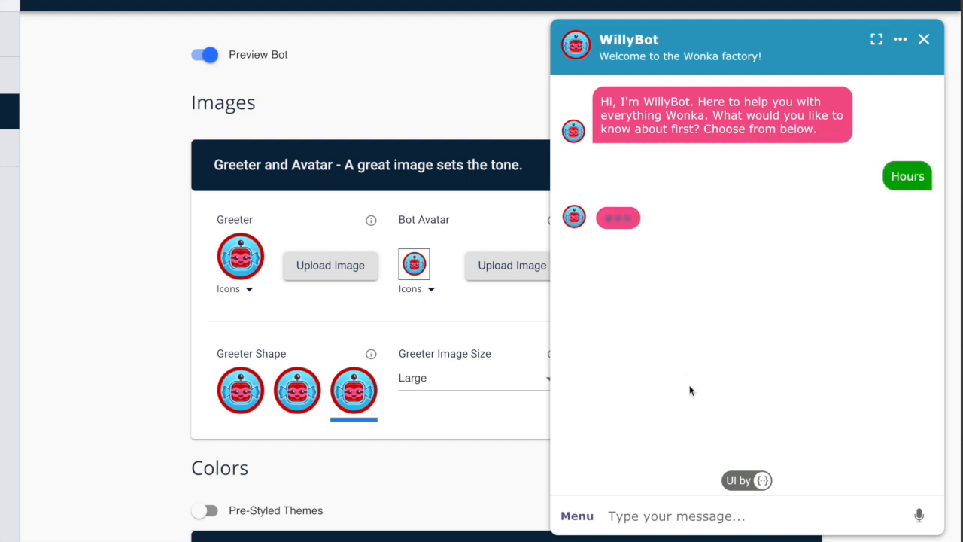
{"action": "type", "text": "Where ar"}
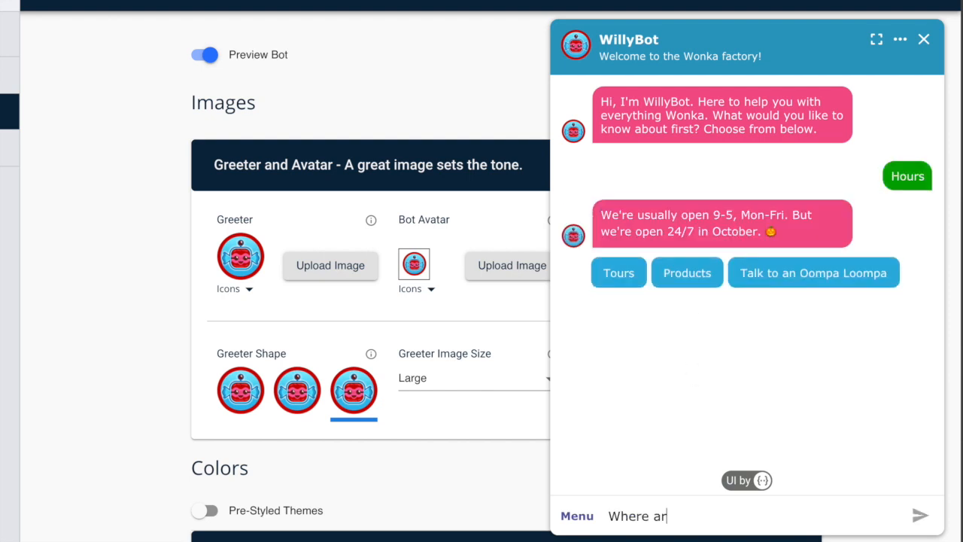
{"action": "type", "text": "e you located"}
{"action": "key", "text": "Return"}
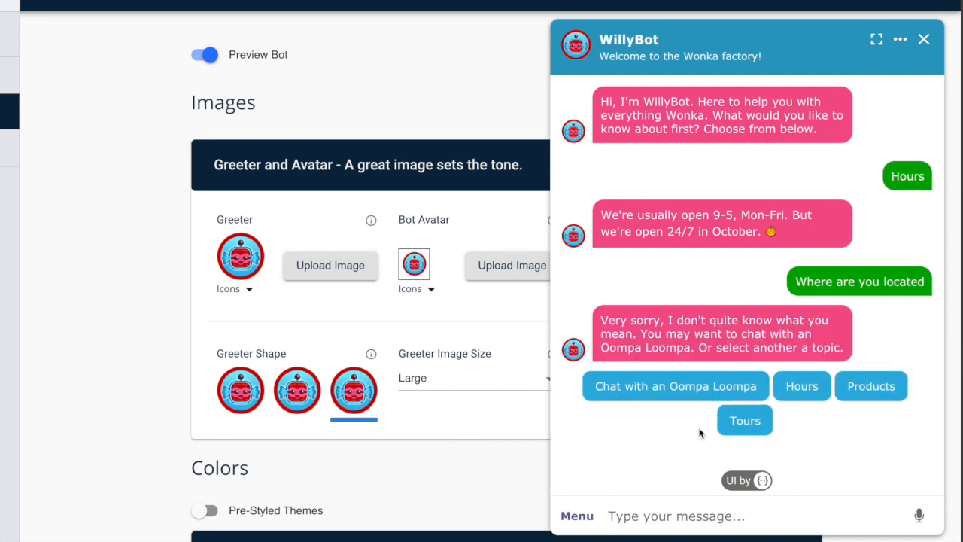
{"action": "left_click", "coordinate": [707, 399]}
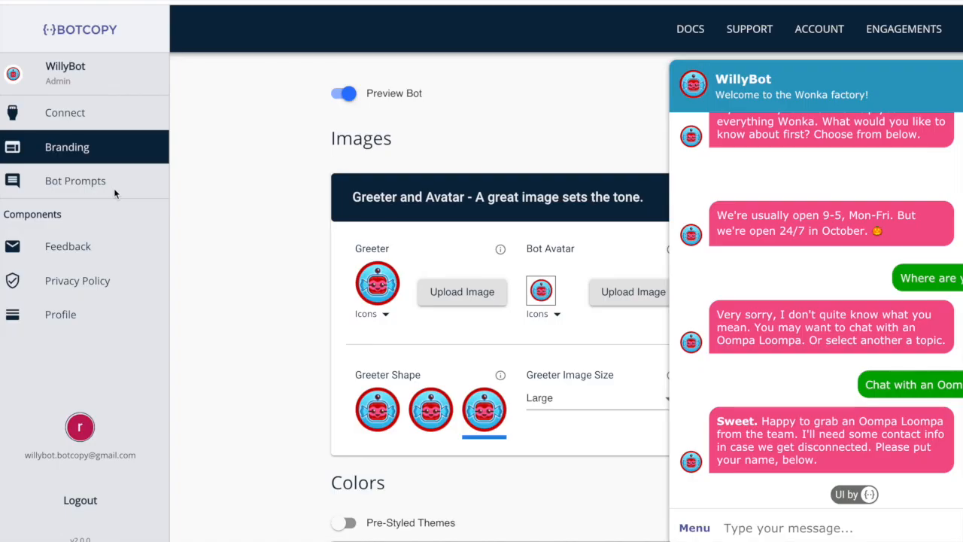
Select WillyBot's embed snippet on the Connect page.
{"action": "left_click", "coordinate": [116, 188]}
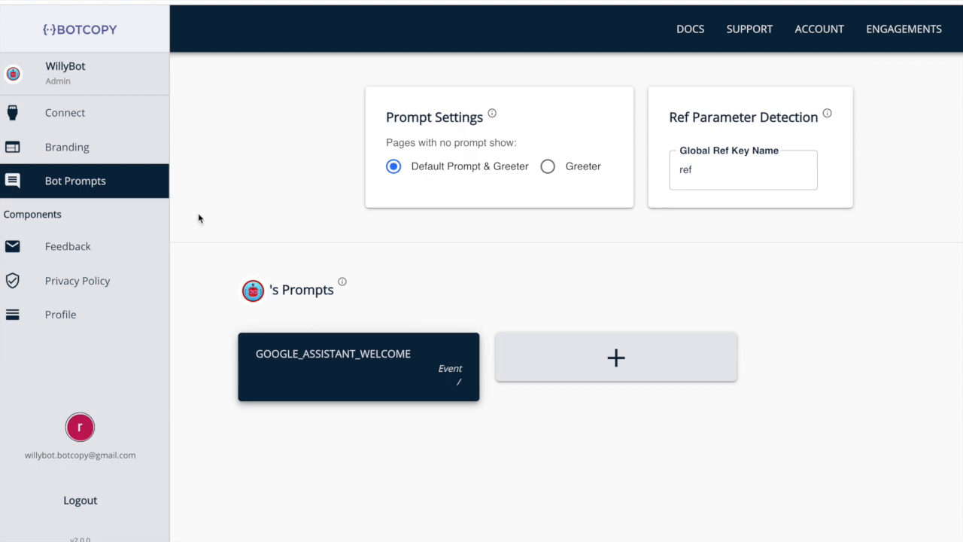
{"action": "left_click", "coordinate": [102, 113]}
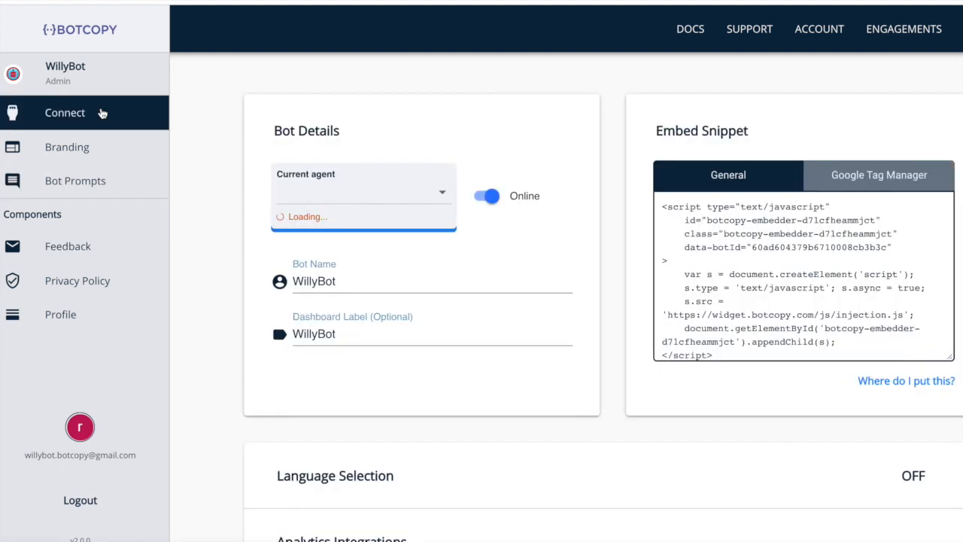
{"action": "left_click", "coordinate": [744, 239]}
{"action": "key", "text": "ctrl+c"}
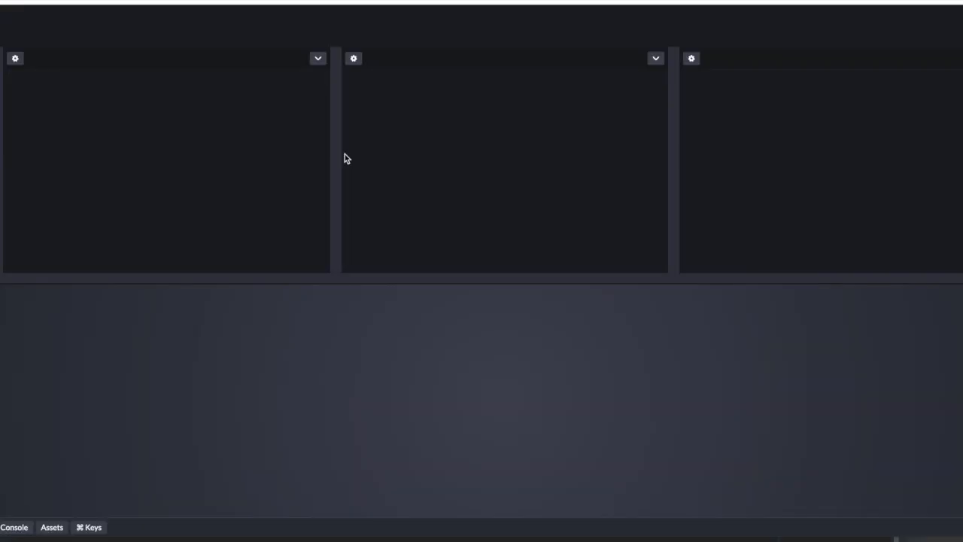
Title the pen WillyBot, paste the Botcopy embed script into the HTML, and open the chat in the preview.
{"action": "left_click", "coordinate": [76, 18]}
{"action": "type", "text": "WillyBot"}
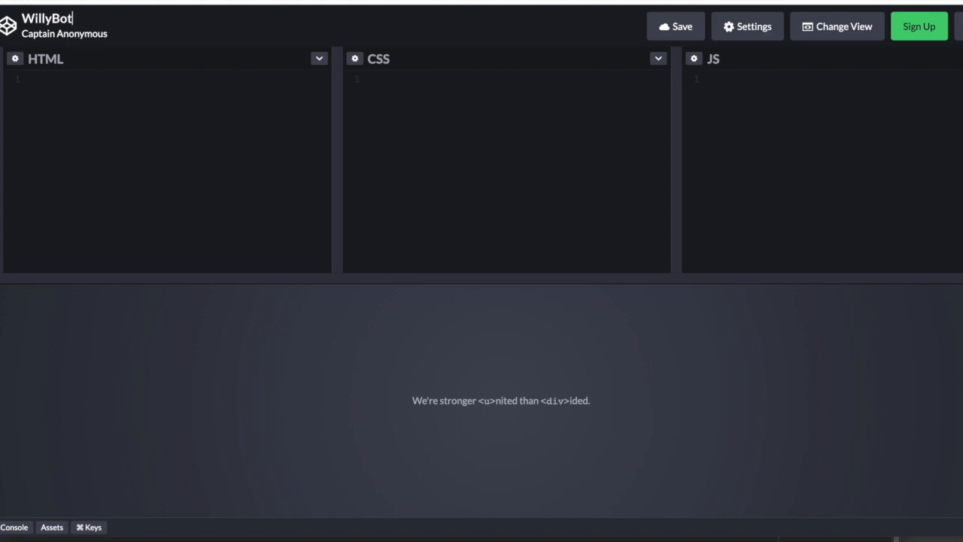
{"action": "key", "text": "ctrl+v"}
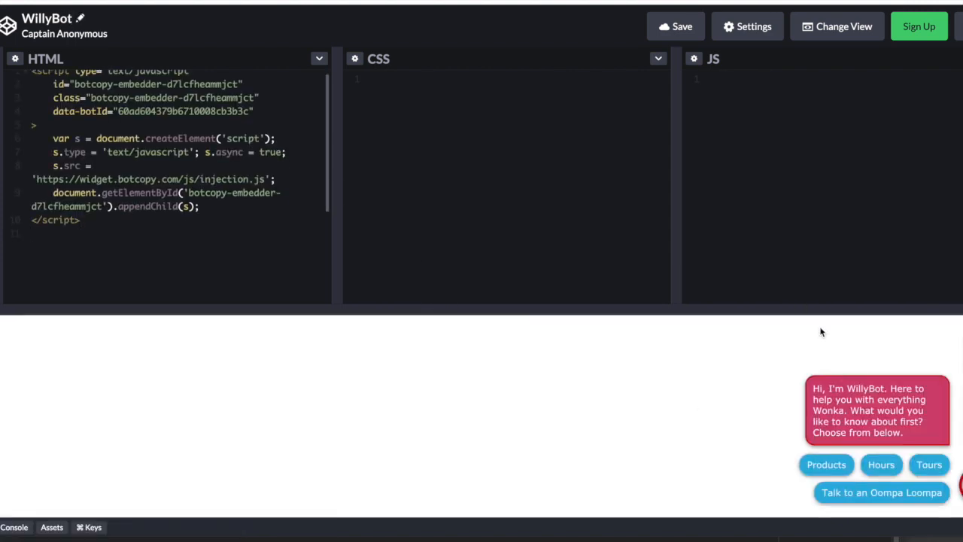
{"action": "left_click_drag", "start_coordinate": [809, 308], "coordinate": [805, 194]}
{"action": "left_click", "coordinate": [860, 438]}
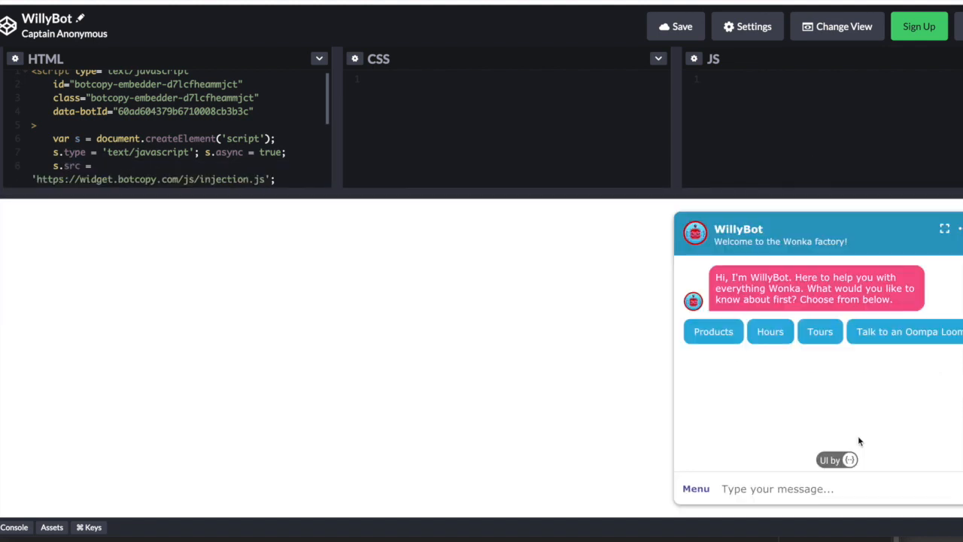